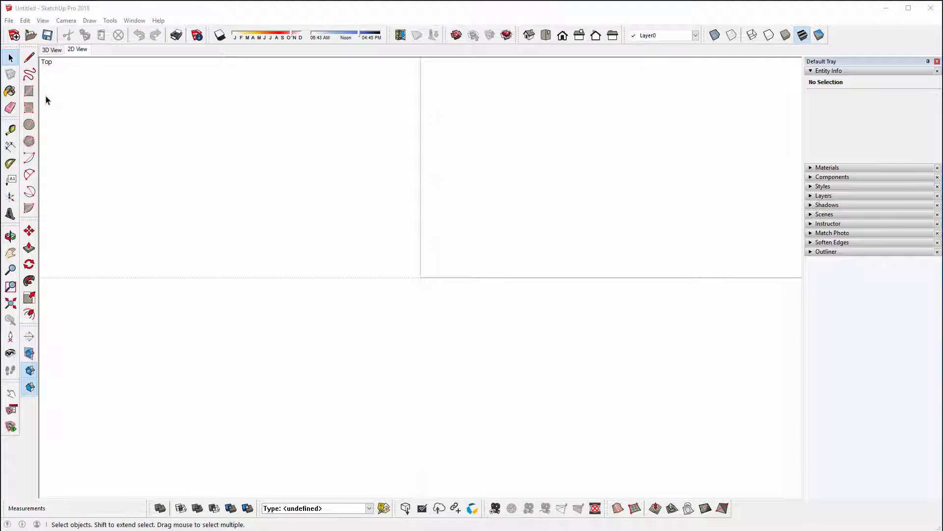
Step: Draw a 1100 x 550 mm rectangle on the ground plane with its first corner at the origin
left_click(31, 91)
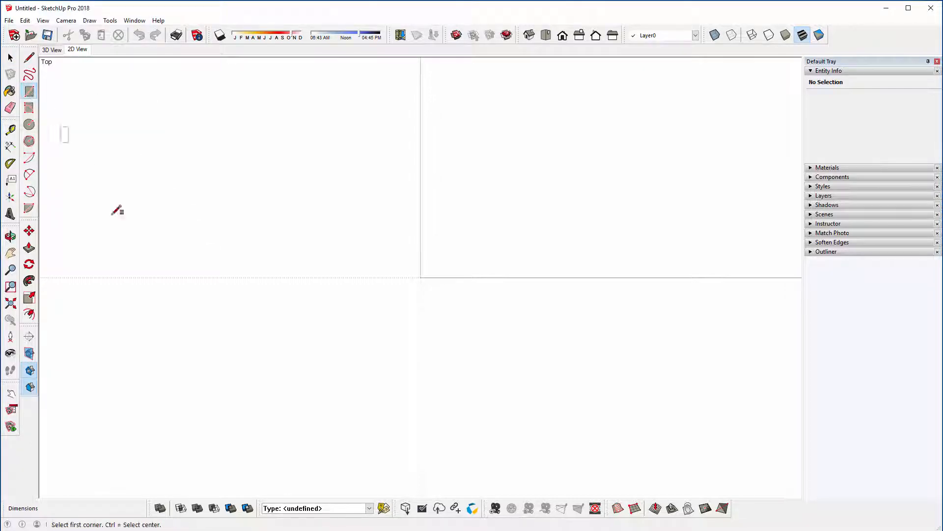
left_click(421, 277)
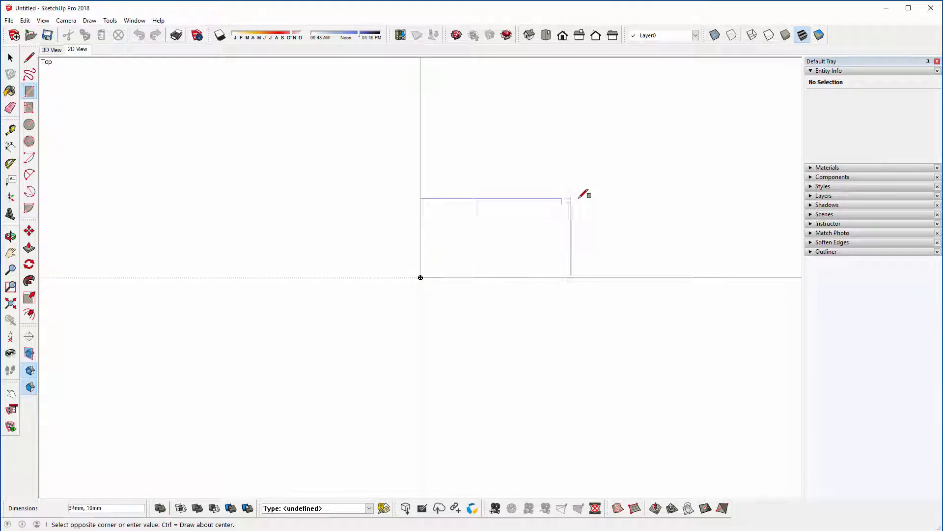
type("1100,550")
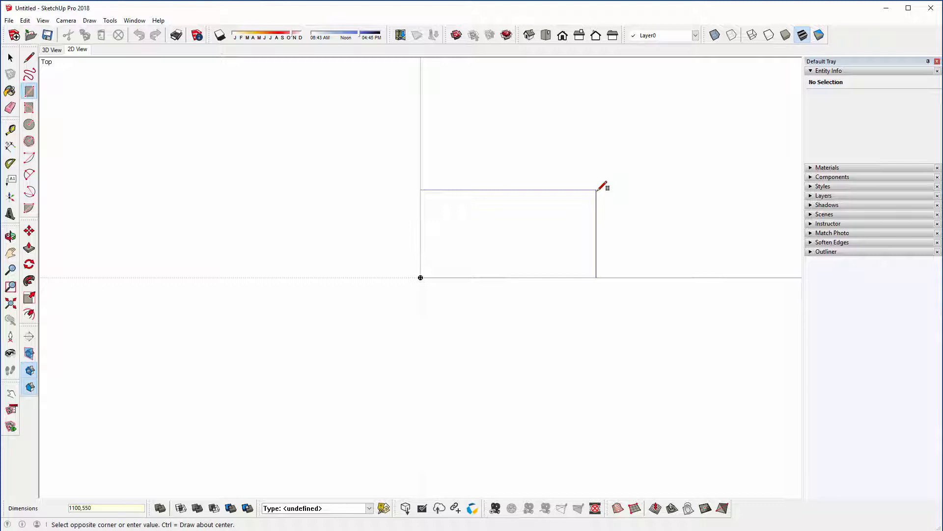
key("Return")
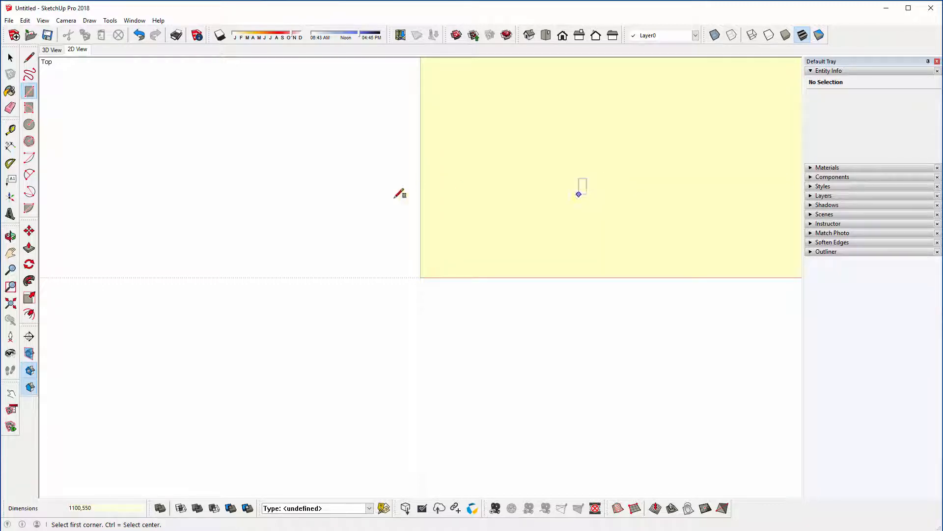
left_click(11, 305)
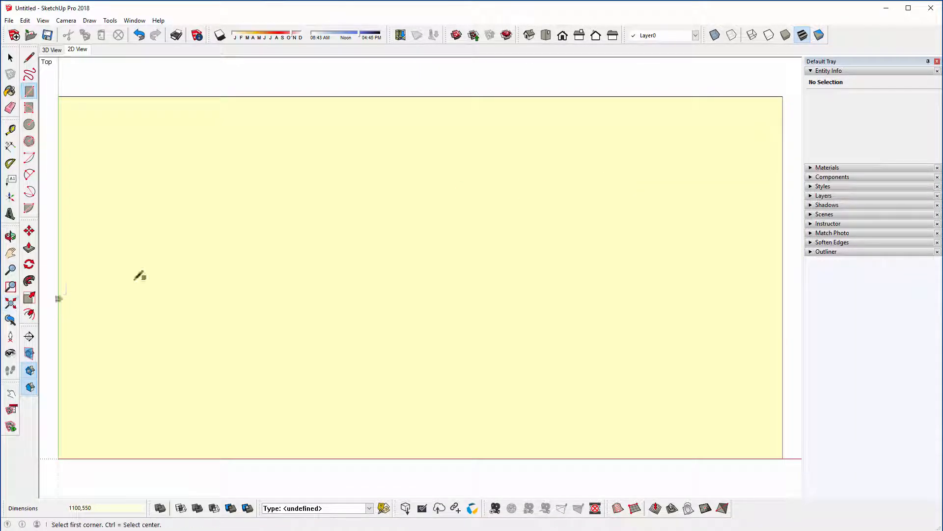
Step: Push/Pull the rectangle face up 25 mm into a solid board
scroll(343, 244, "down", 3)
middle_click_drag(627, 373, 310, 88)
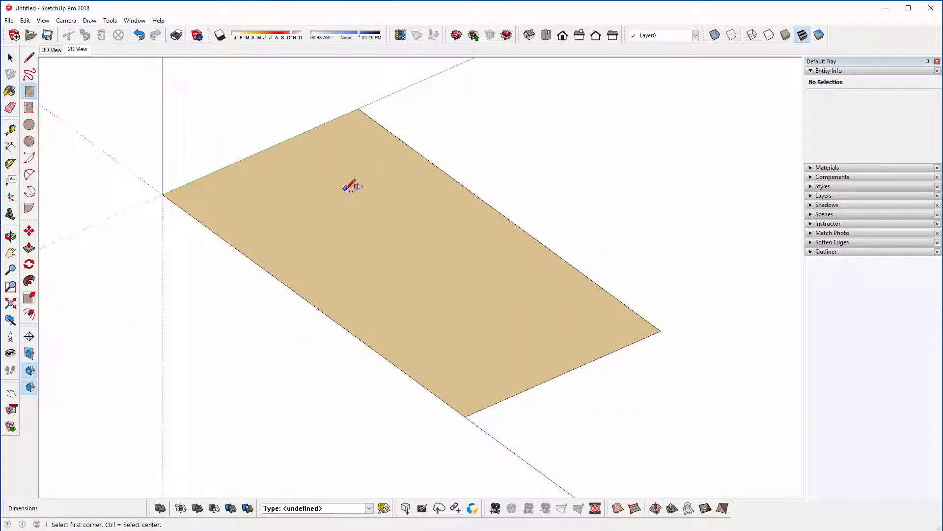
left_click(29, 247)
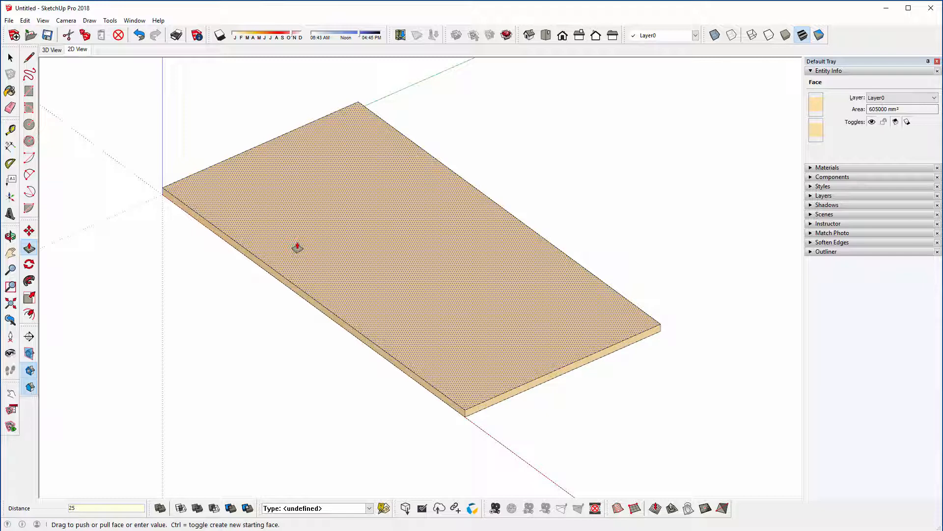
key("Return")
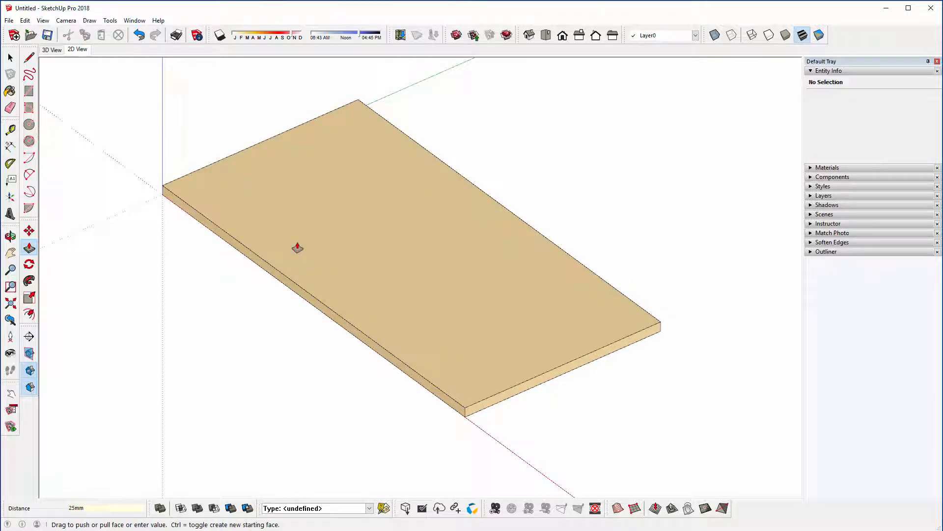
Step: Select all faces and edges of the board, make them a group, and clear the selection
key("space")
left_click(297, 249)
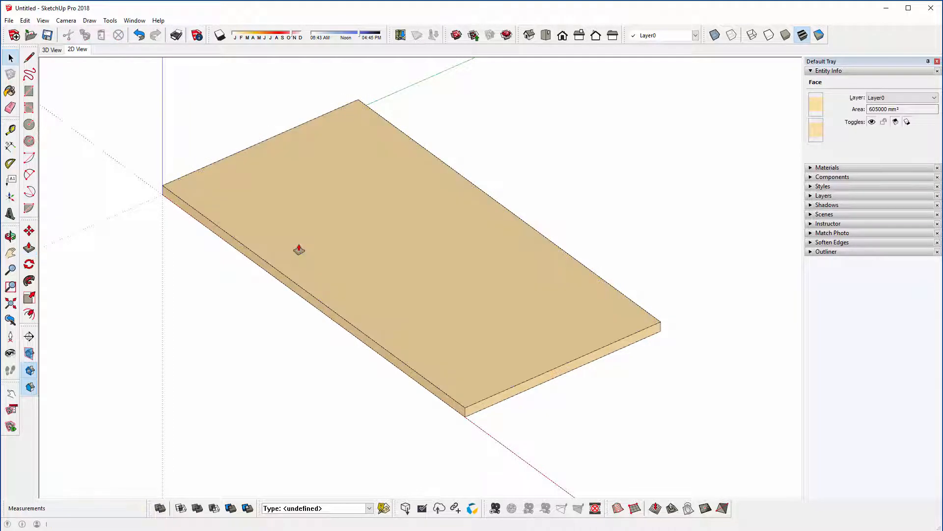
scroll(319, 253, "down", 3)
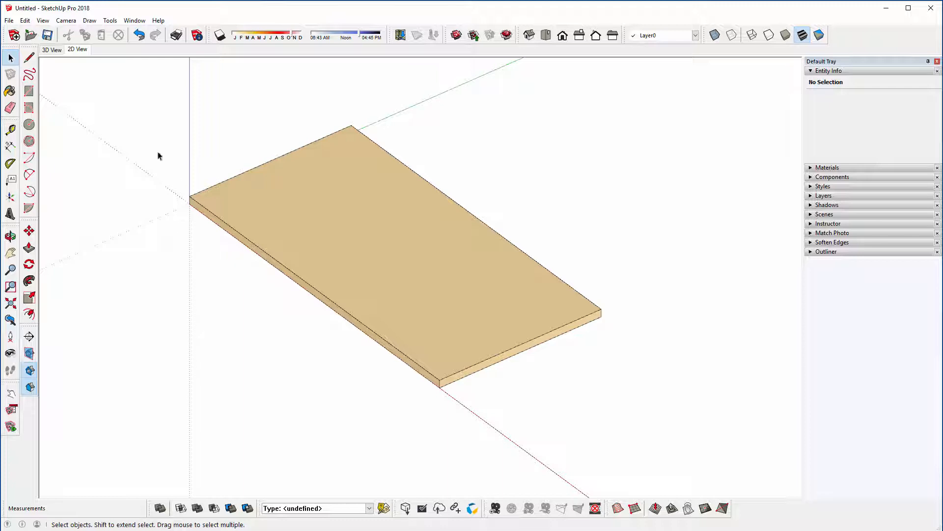
left_click_drag(146, 103, 654, 423)
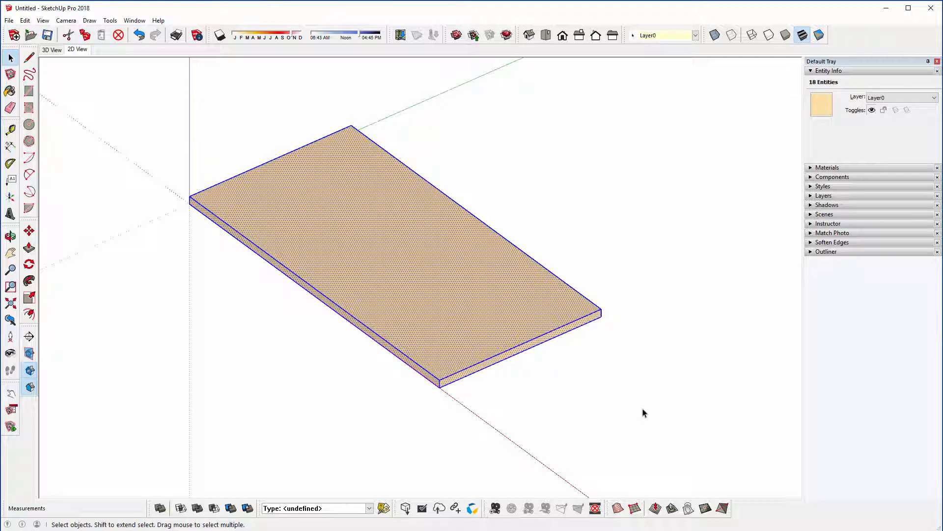
right_click(377, 266)
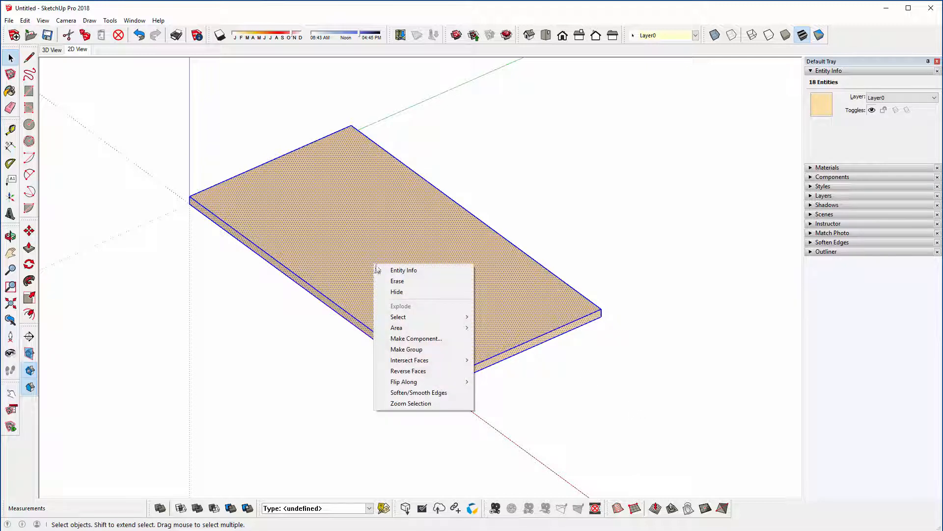
left_click(397, 349)
left_click(271, 297)
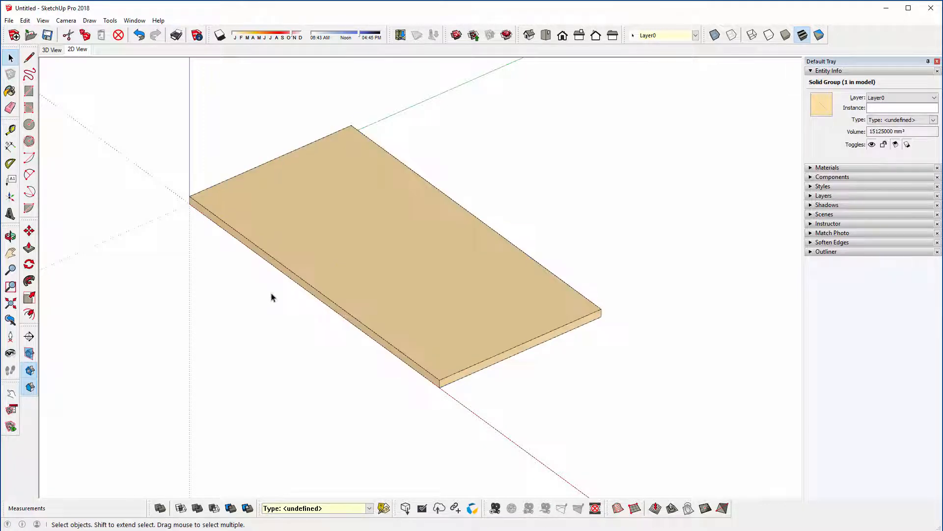
Step: Look up the shortcut assigned to Make Group in the preferences by filtering the functions for "make"
left_click(135, 21)
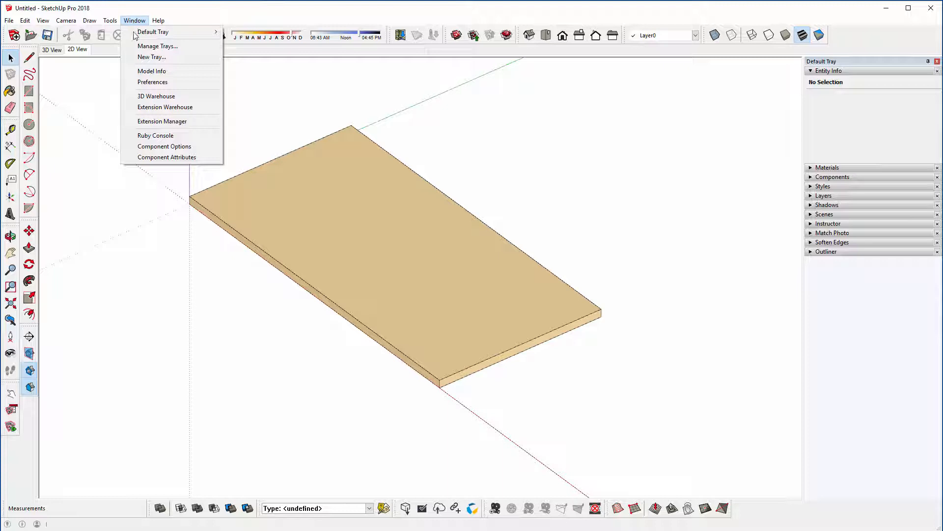
left_click(141, 84)
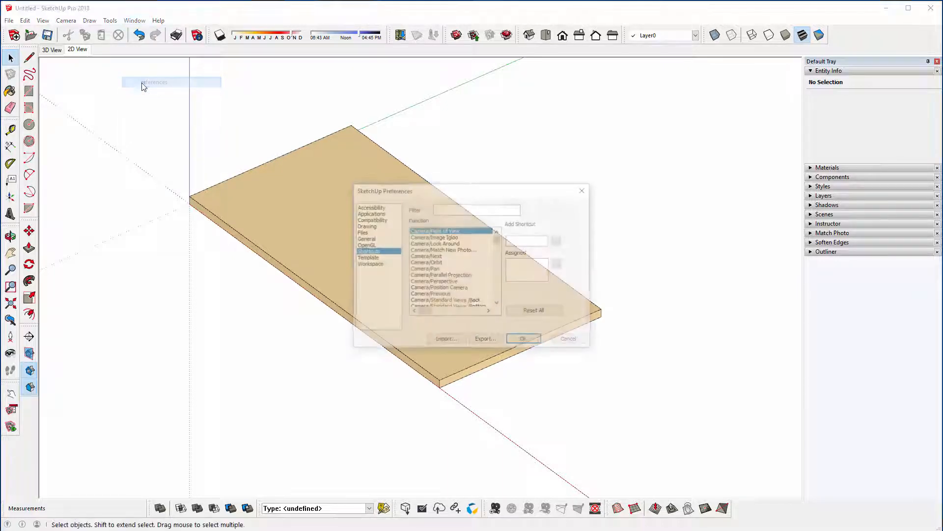
left_click(450, 212)
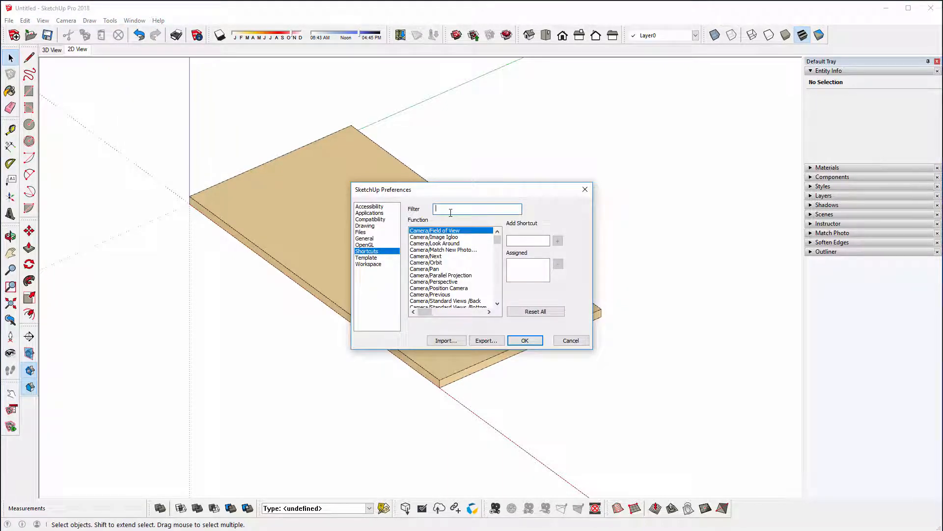
type("mak")
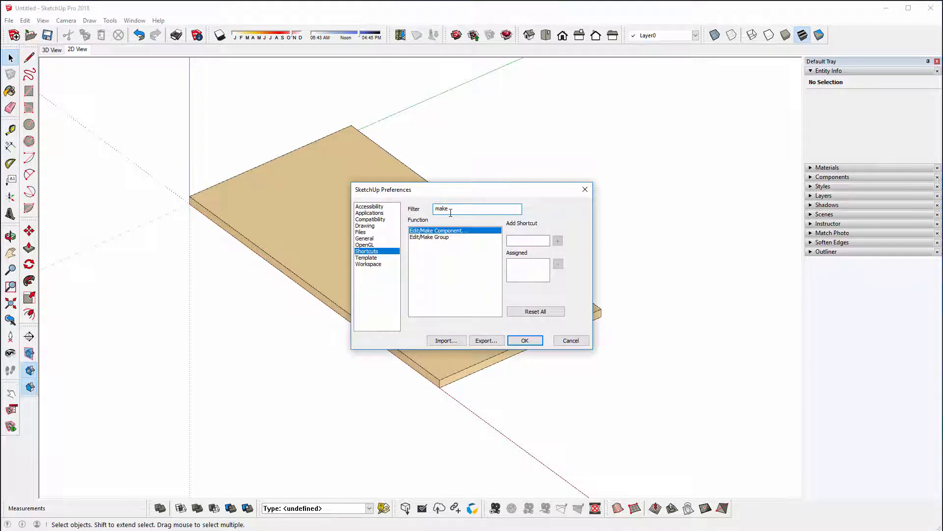
type("e")
left_click(445, 237)
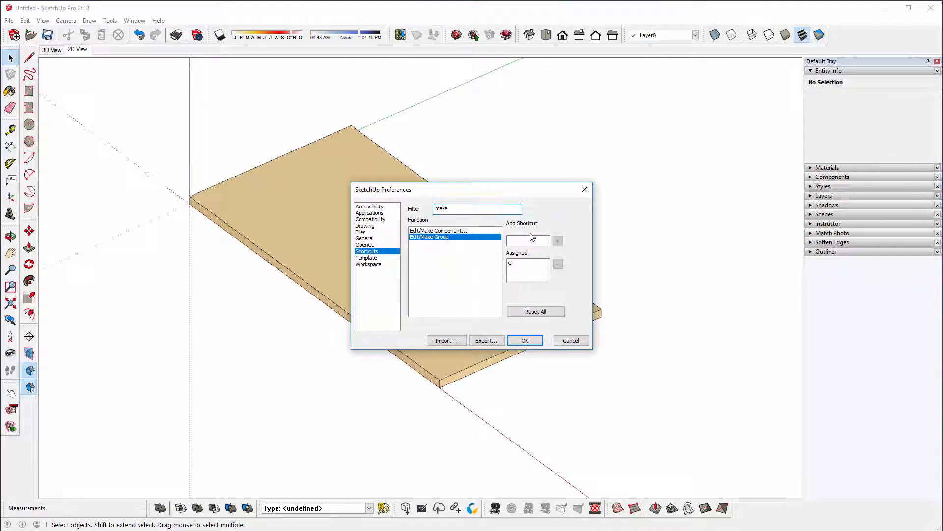
left_click(532, 240)
left_click(526, 341)
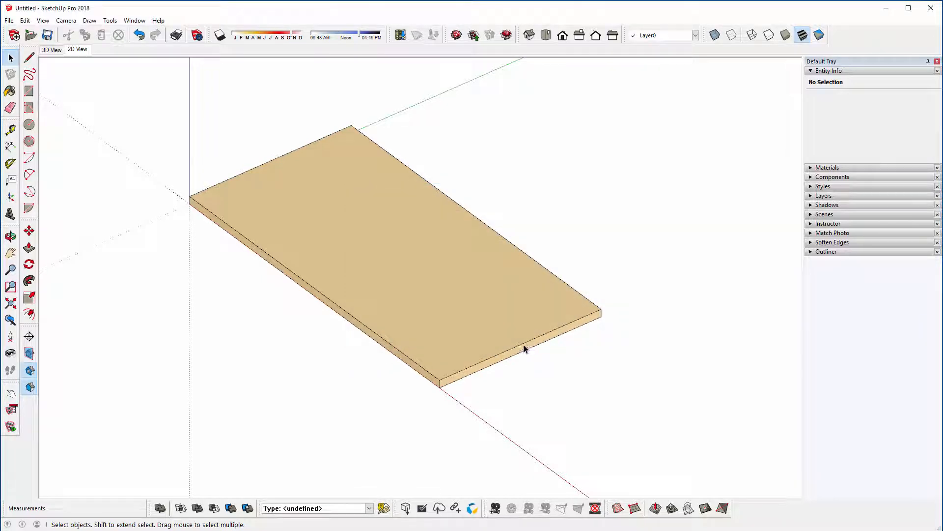
Step: Switch to the 3D View scene with the board group selected and examine the board's underside
left_click(480, 347)
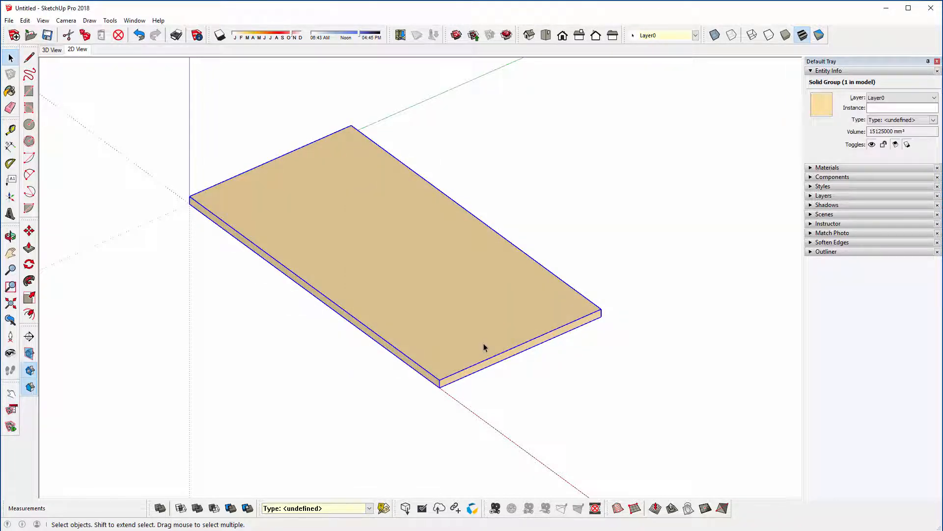
middle_click_drag(290, 353, 332, 352)
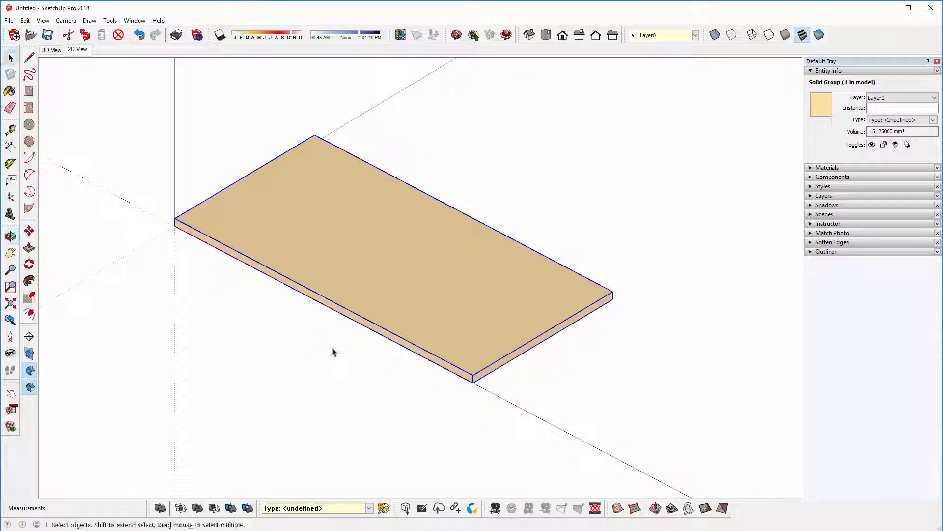
left_click(52, 50)
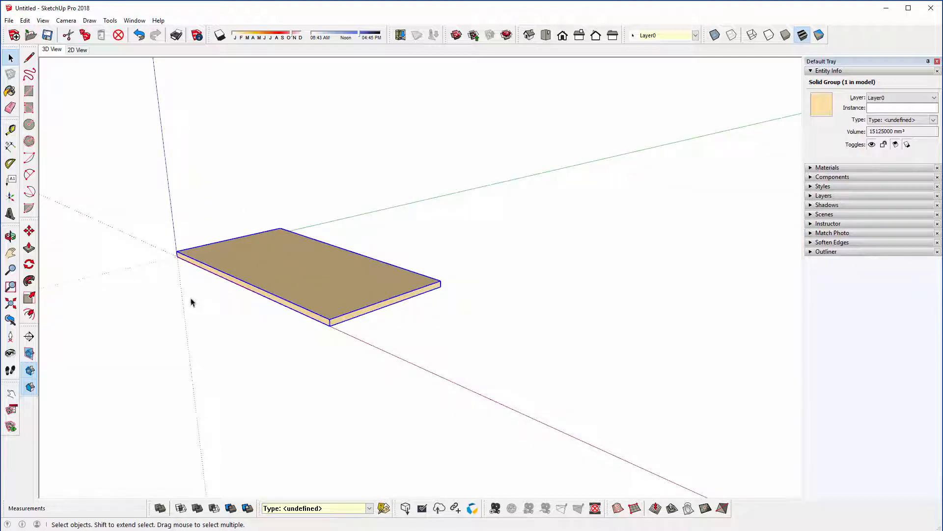
scroll(165, 275, "up", 3)
middle_click_drag(202, 304, 256, 315)
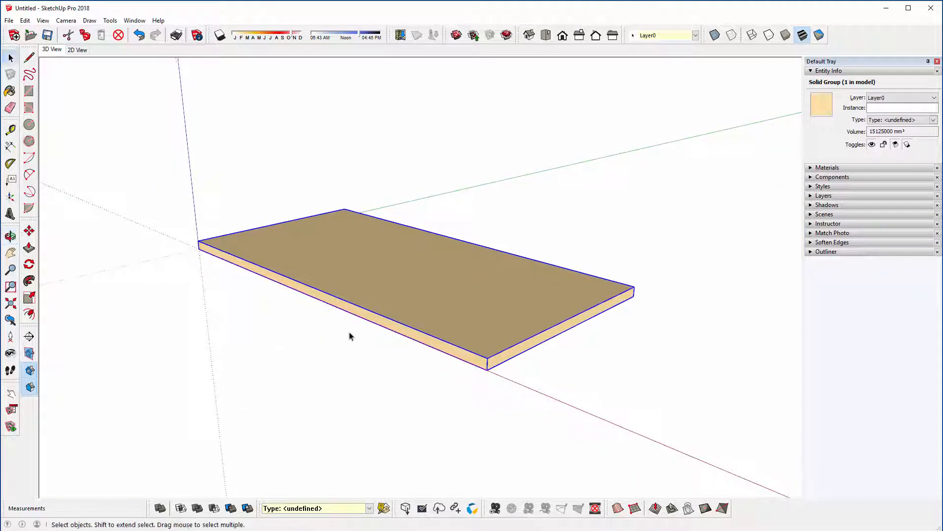
middle_click_drag(297, 438, 224, 415)
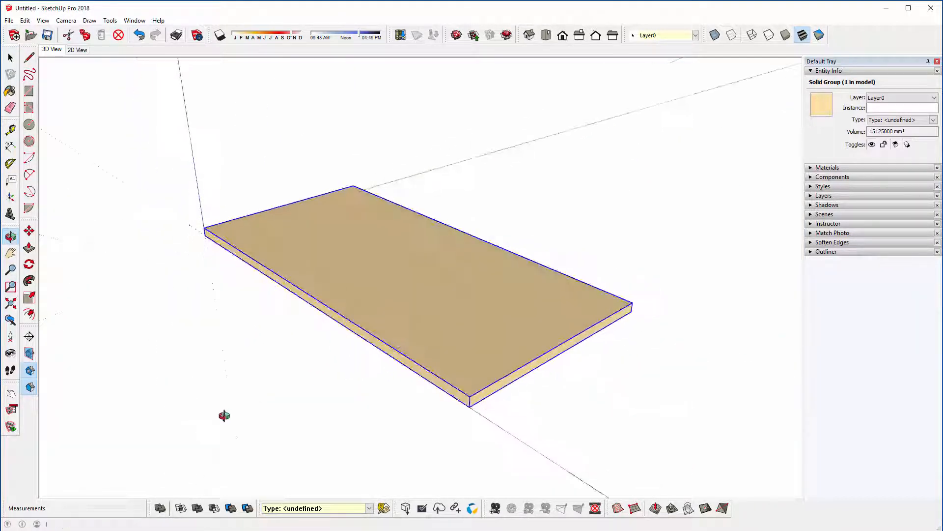
middle_click_drag(339, 419, 341, 226)
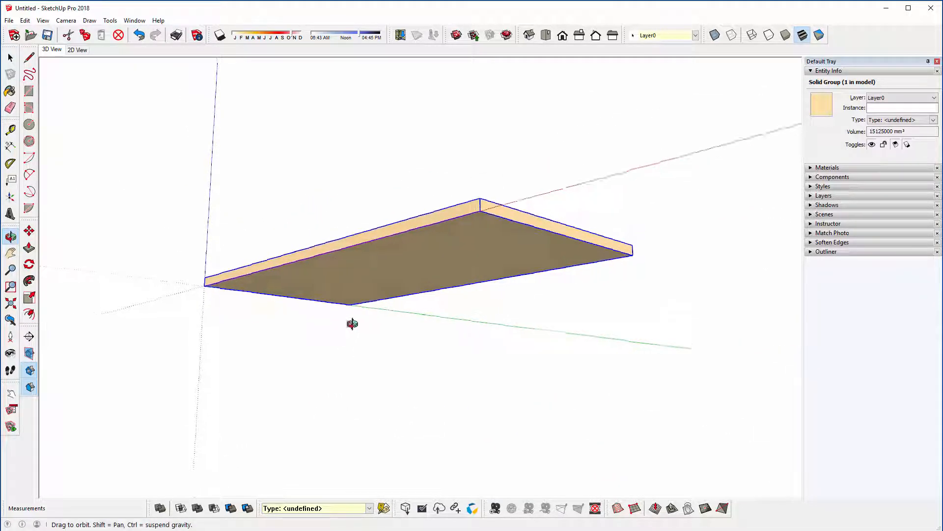
middle_click_drag(352, 323, 376, 271)
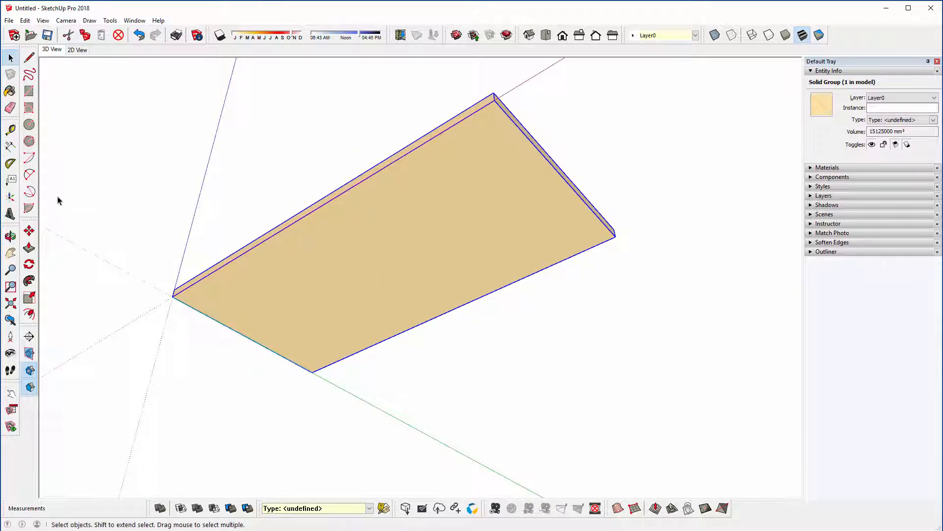
Step: Add two Tape Measure guide lines on the board's underside, 70 mm in from the short edge at the origin and from the adjacent long edge
left_click(10, 130)
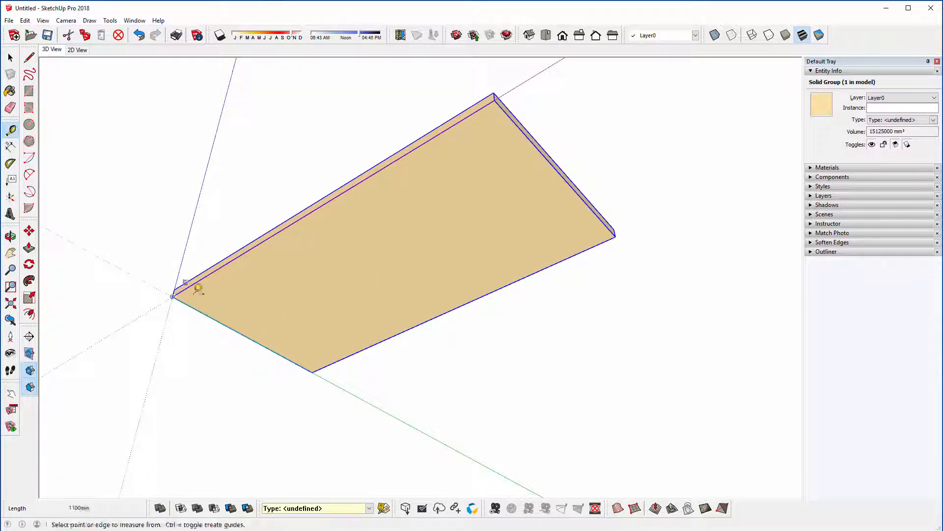
left_click(173, 297)
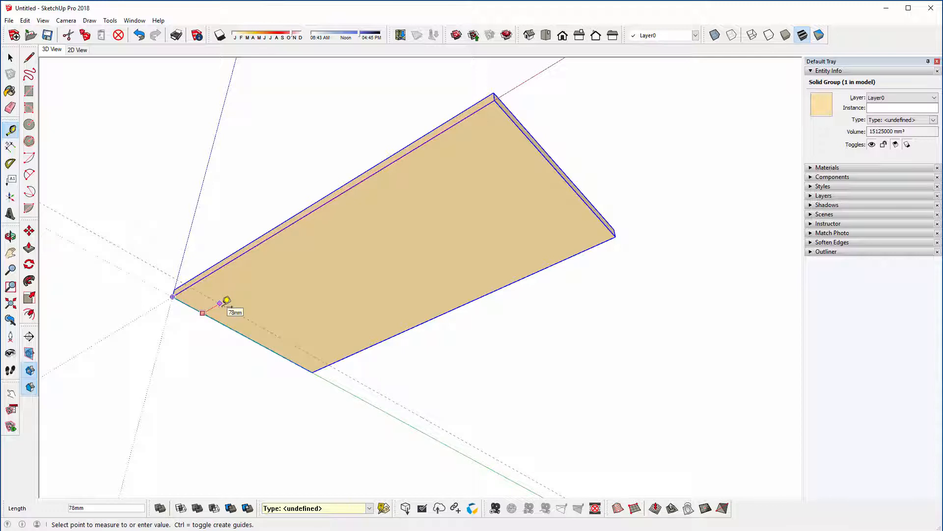
type("70")
key("Return")
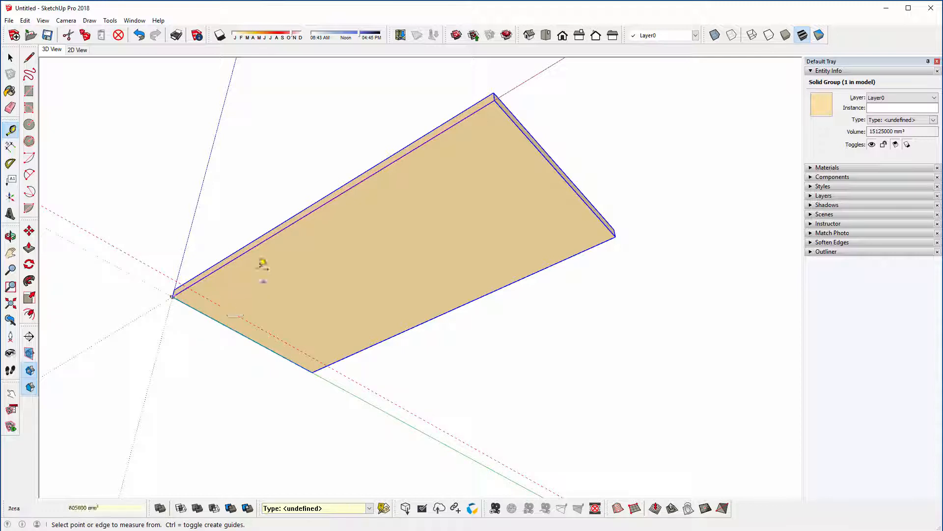
left_click(250, 249)
type("70")
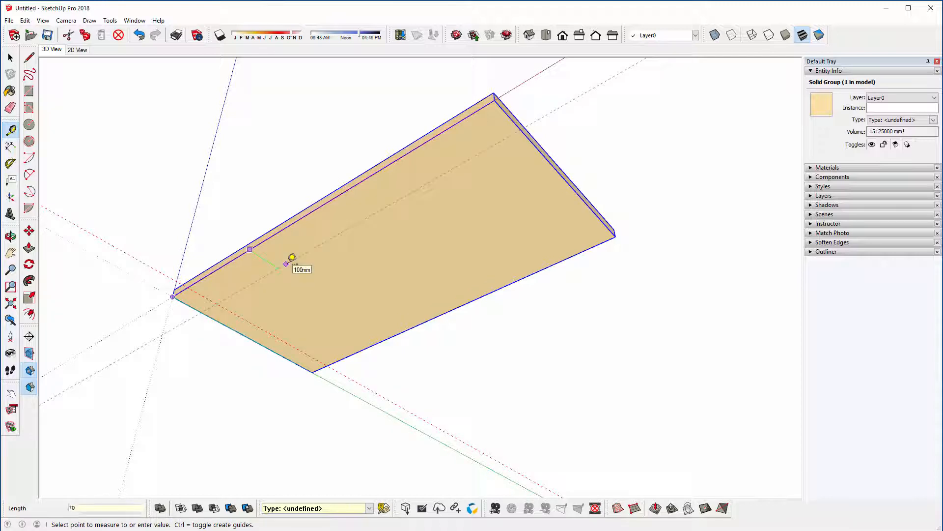
key("Return")
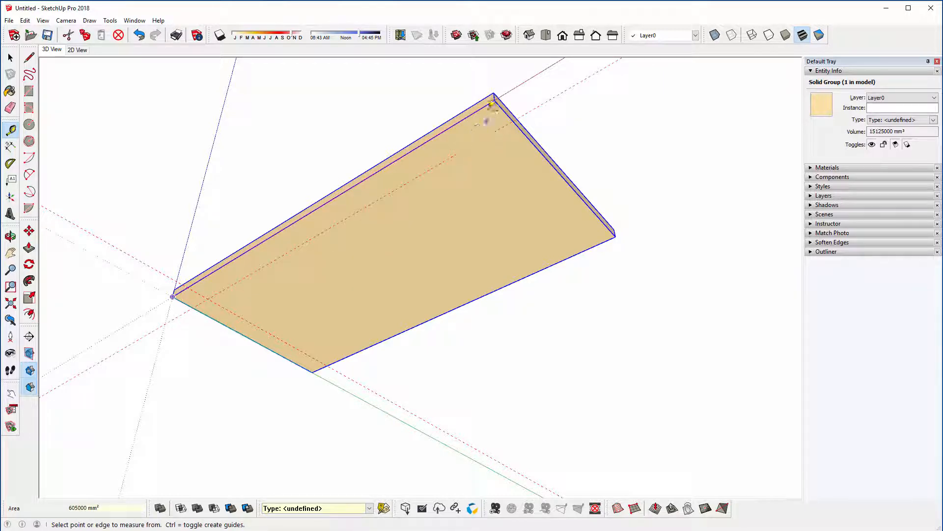
Step: Place a guide point on the underside's long edge, 70 mm from the corner farthest along the red axis
left_click(495, 101)
type("70")
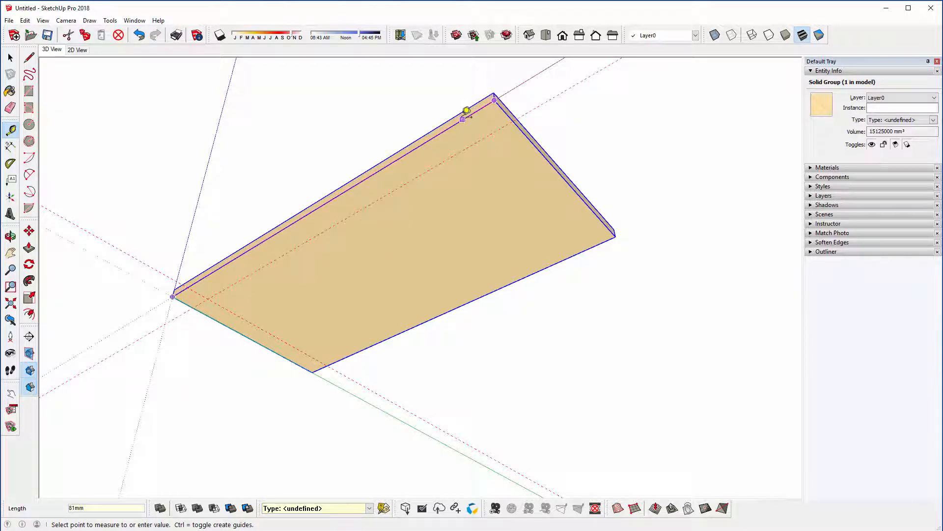
key("Return")
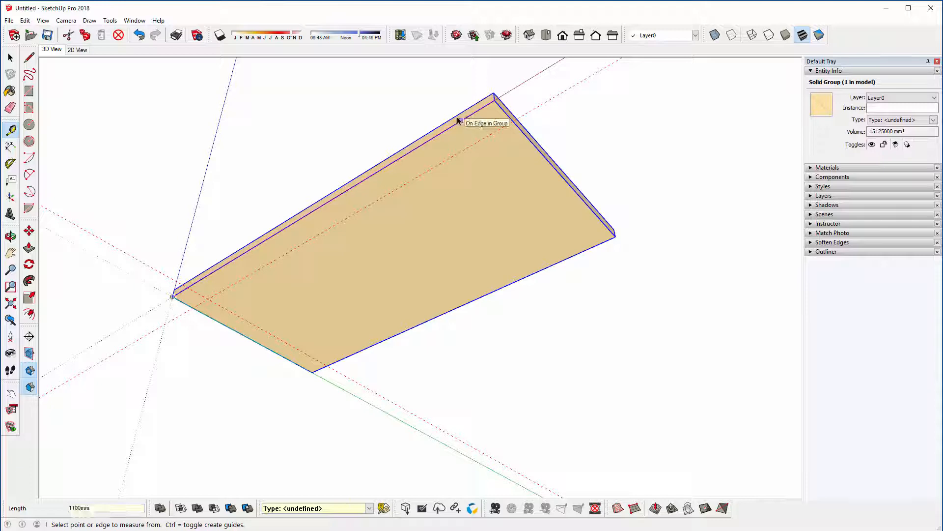
key("space")
scroll(449, 123, "up", 6)
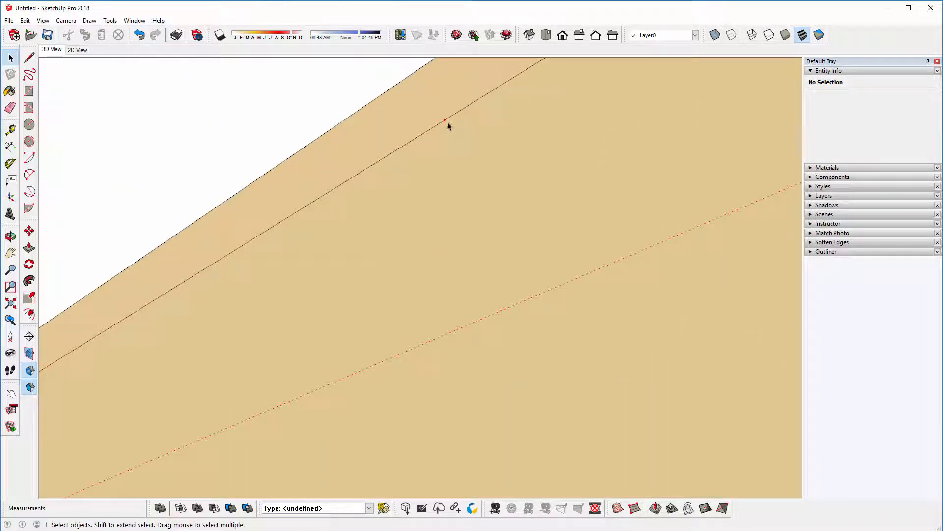
scroll(250, 192, "down", 6)
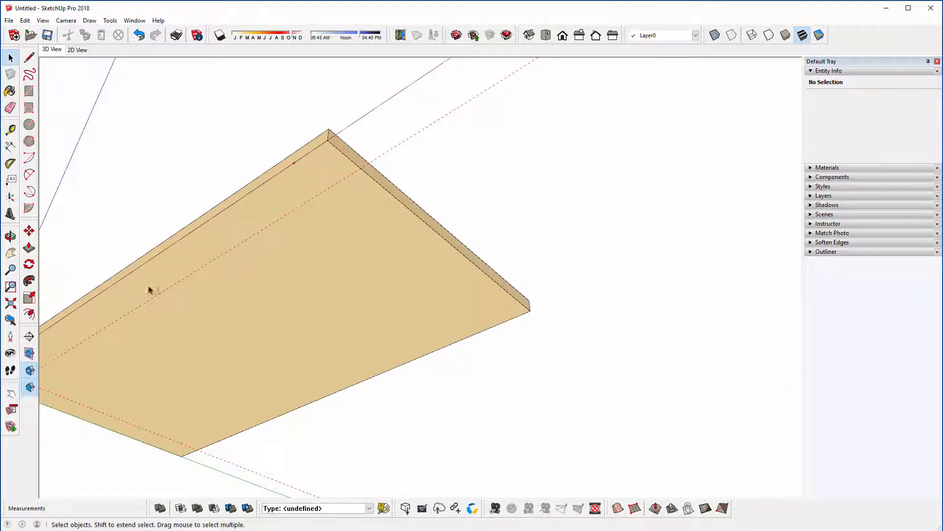
Step: Add two Tape Measure guide lines on the underside, 70 mm in from the short edge farthest from the origin and from the remaining long edge
middle_click_drag(150, 288, 310, 227)
left_click(11, 130)
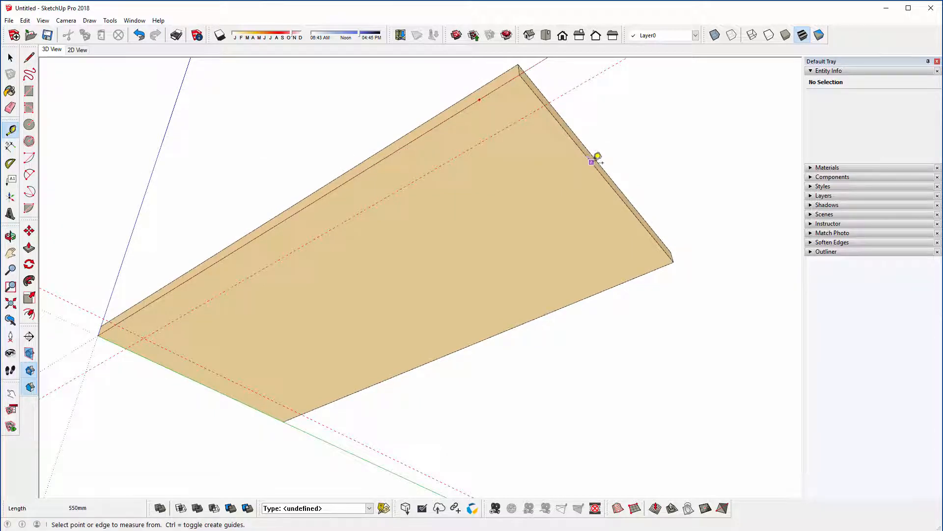
left_click(597, 169)
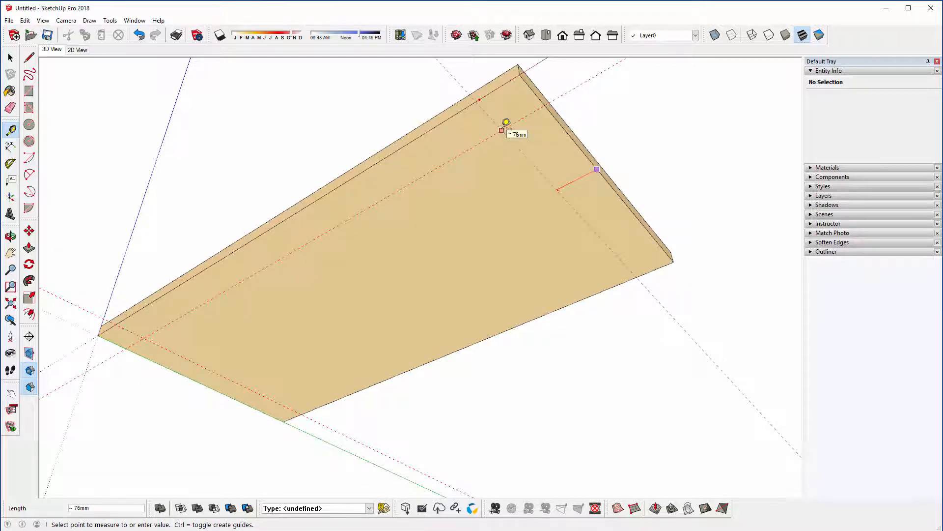
left_click(490, 154)
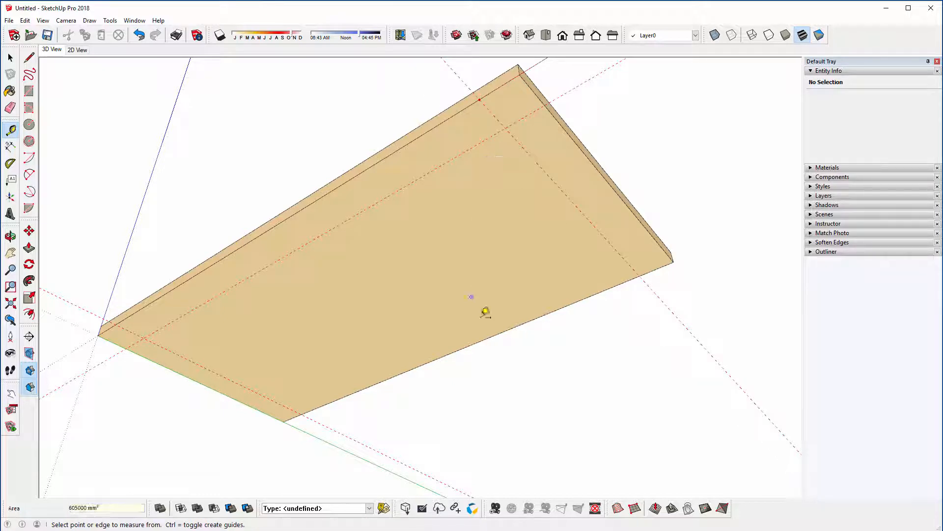
left_click(494, 336)
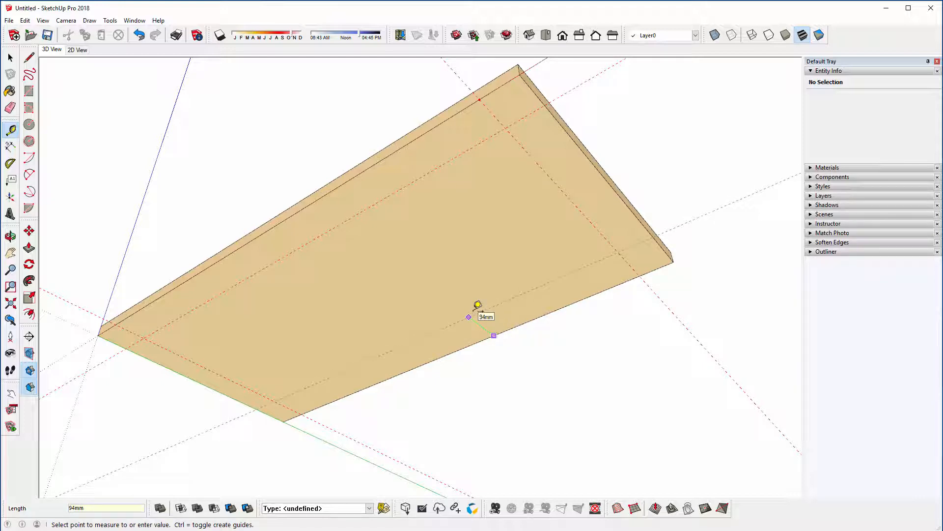
left_click(477, 306)
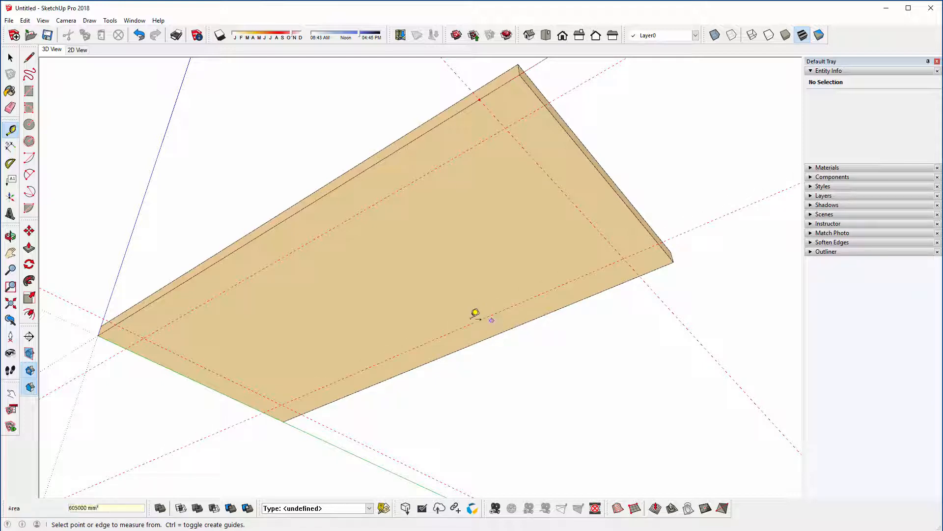
Step: Draw a 70 x 70 mm square on the underside, starting at the guide intersection nearest the origin and lying inside the guides
middle_click_drag(332, 293, 407, 247)
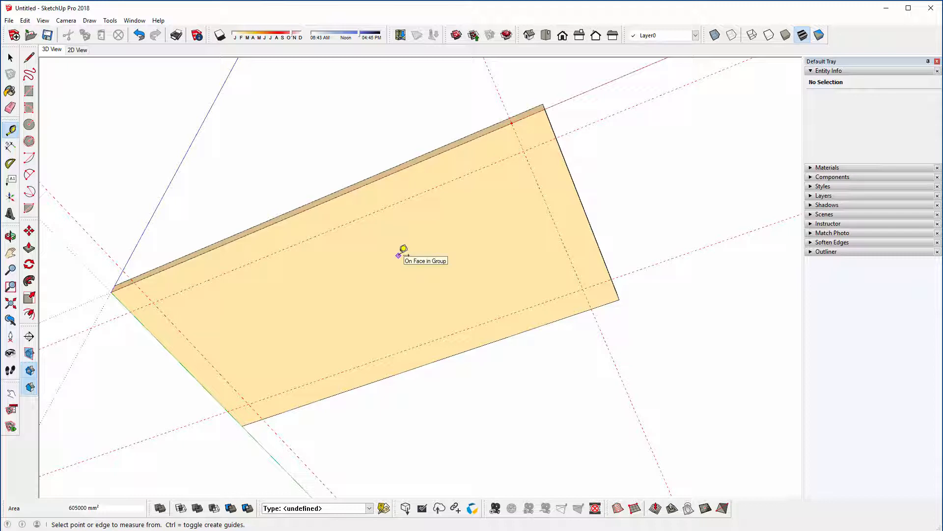
left_click(29, 90)
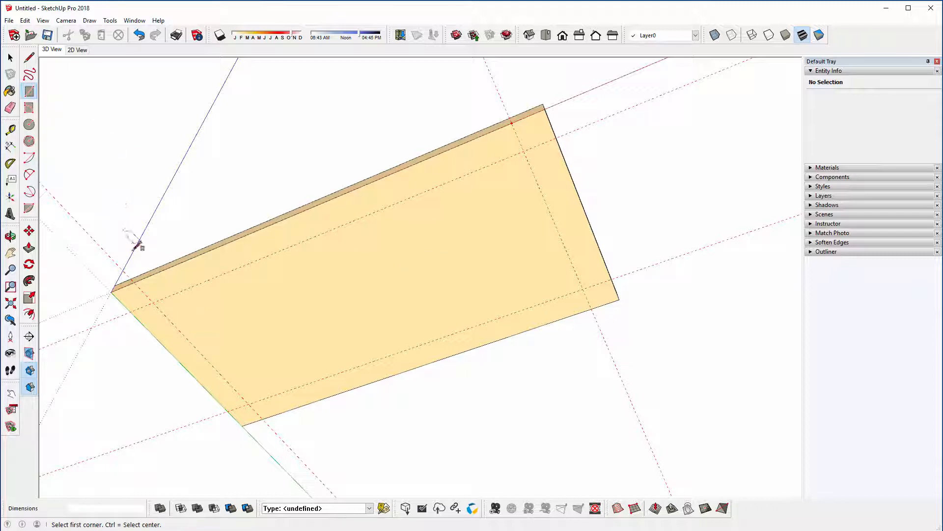
left_click(154, 302)
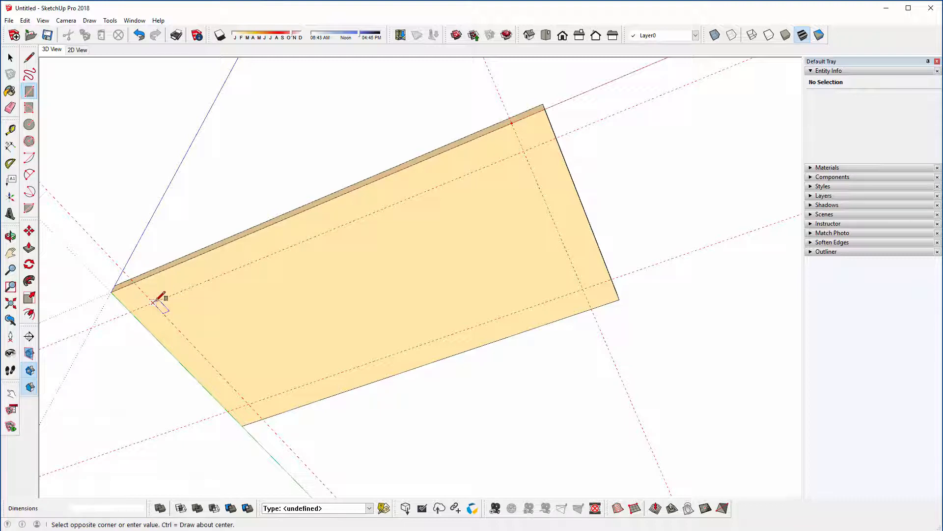
type("7")
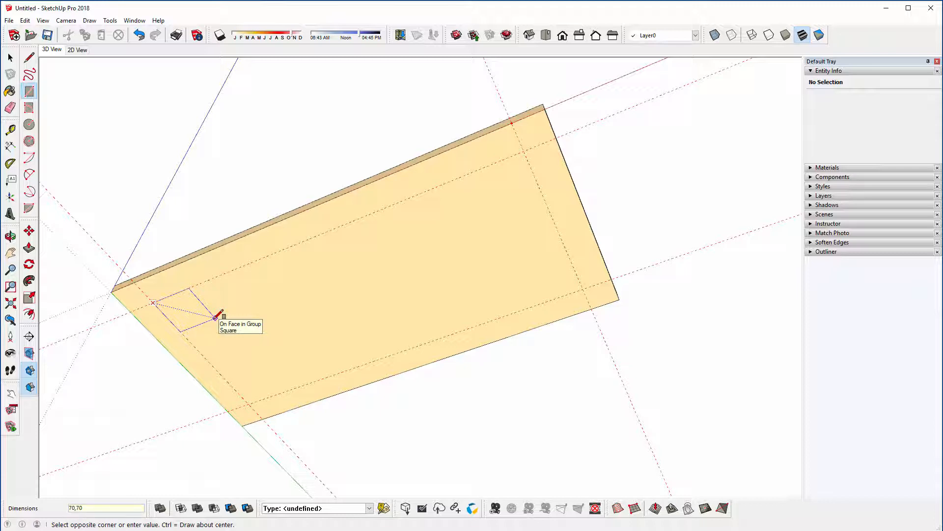
type("0,70")
key("Return")
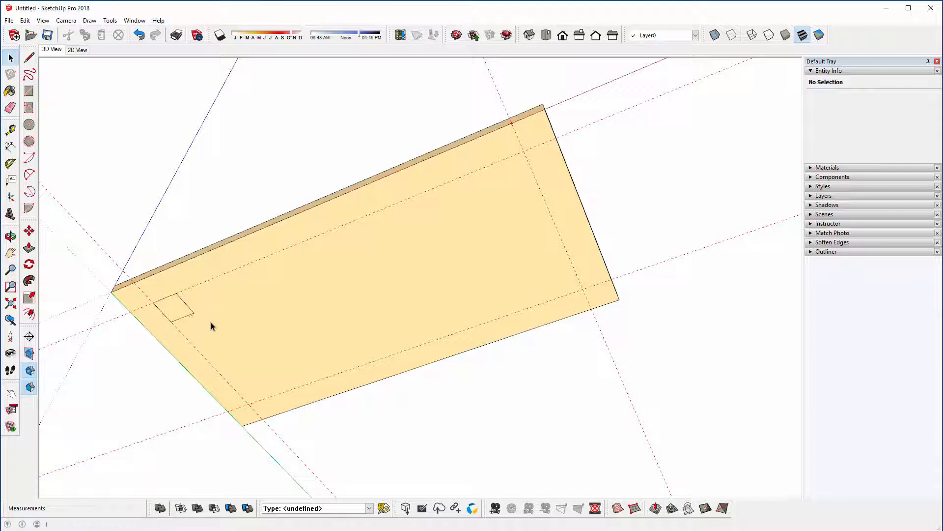
key("space")
Step: Make the square's face and edges into a component named "Coffee Table Leg"
middle_click_drag(220, 330, 246, 311)
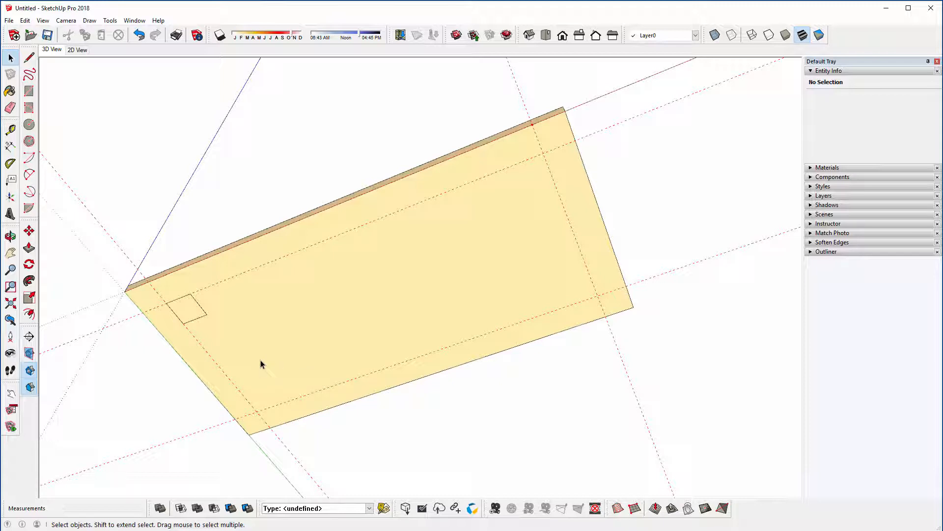
double_click(191, 315)
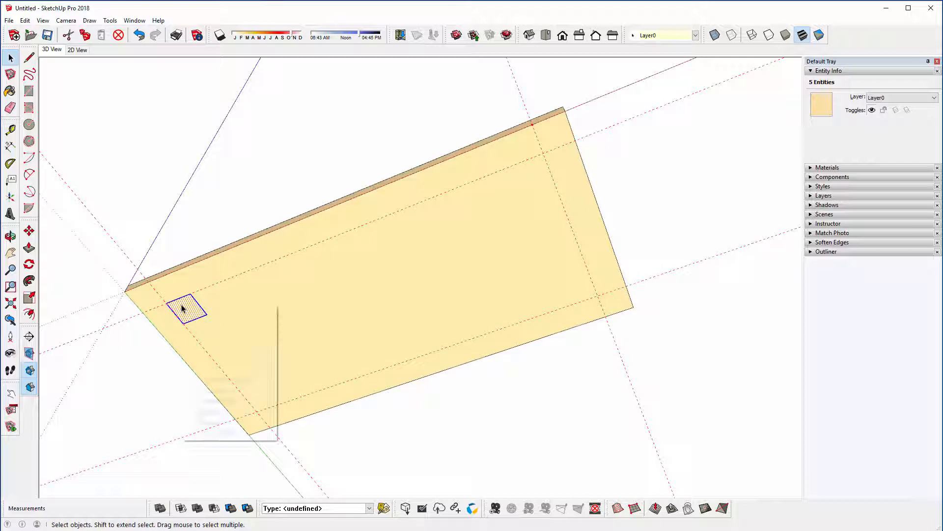
right_click(183, 305)
left_click(200, 381)
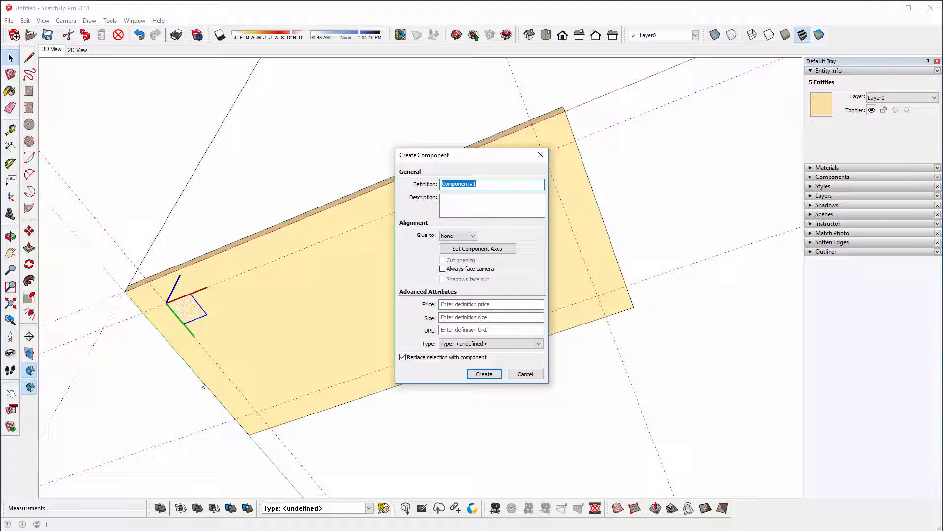
type("Coffee Table Leg")
left_click(476, 375)
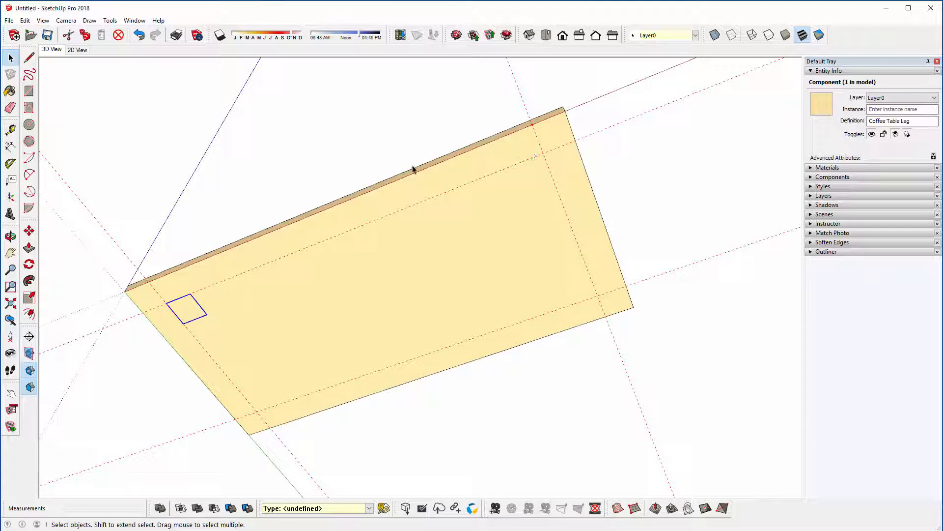
Step: Copy the leg component along the red axis so its outer corner meets the guide intersection at the opposite short end
left_click(30, 231)
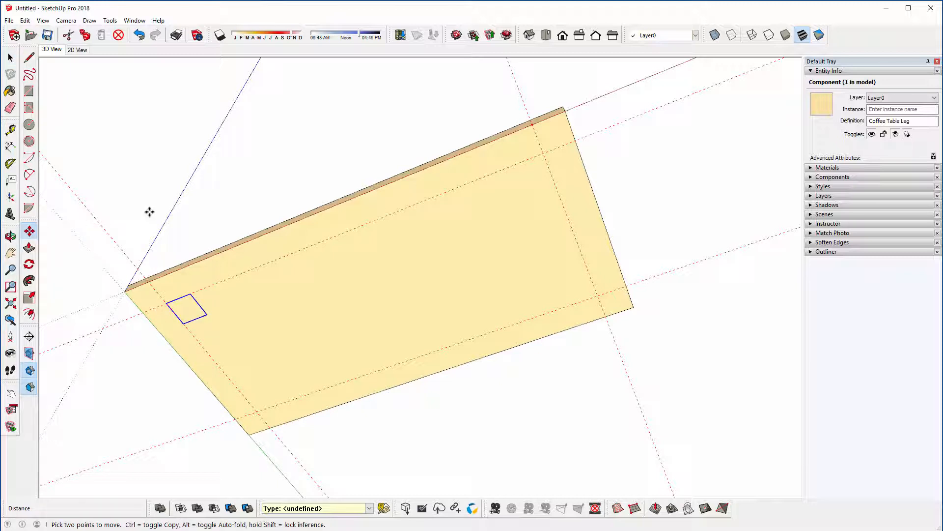
left_click(191, 292)
key("ctrl")
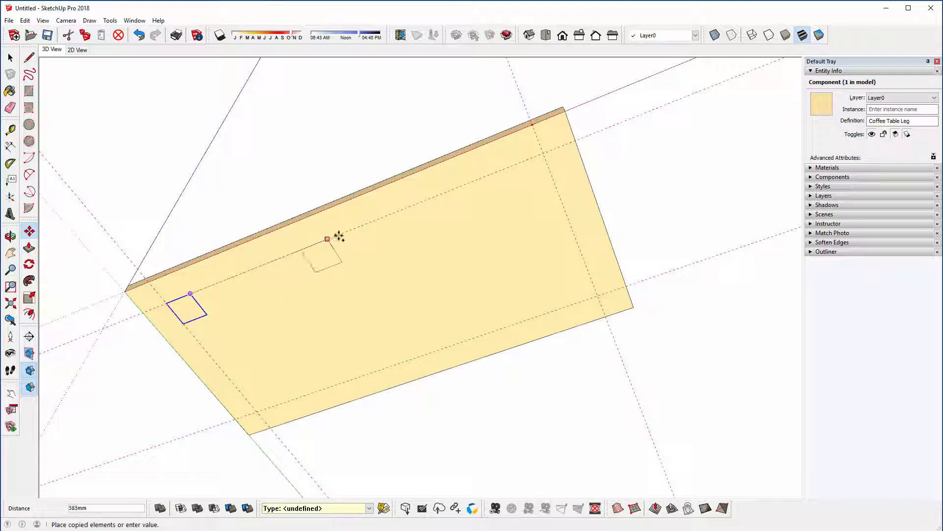
left_click(544, 155)
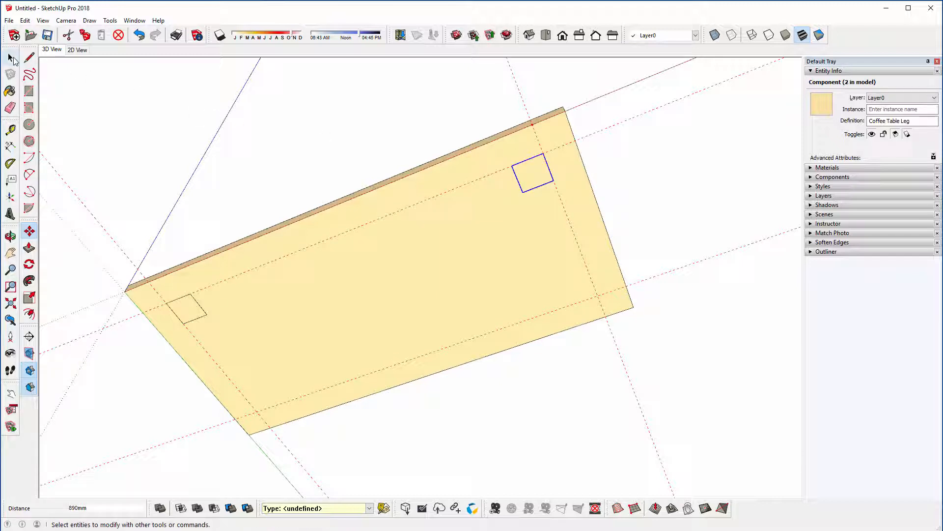
Step: Select both leg components and copy them along the green axis to the guide intersections by the opposite long edge
left_click(11, 59)
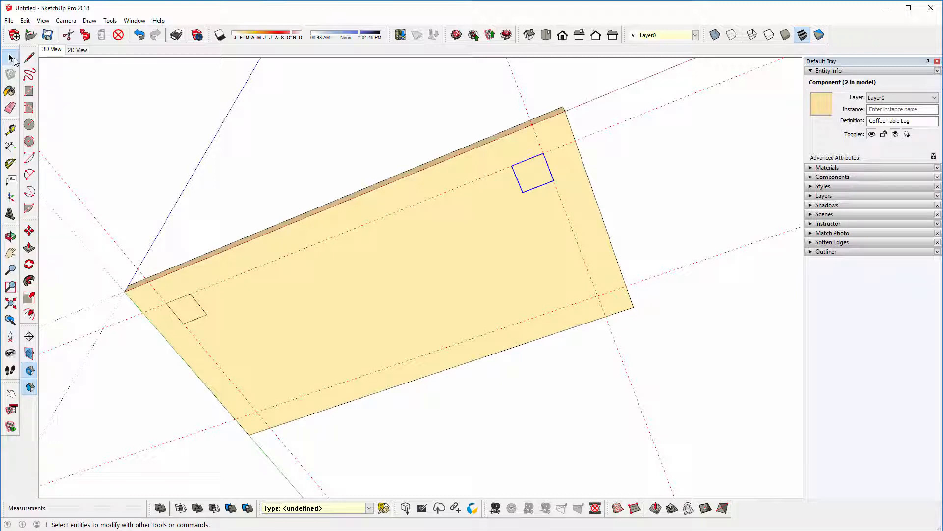
left_click(189, 312, "shift")
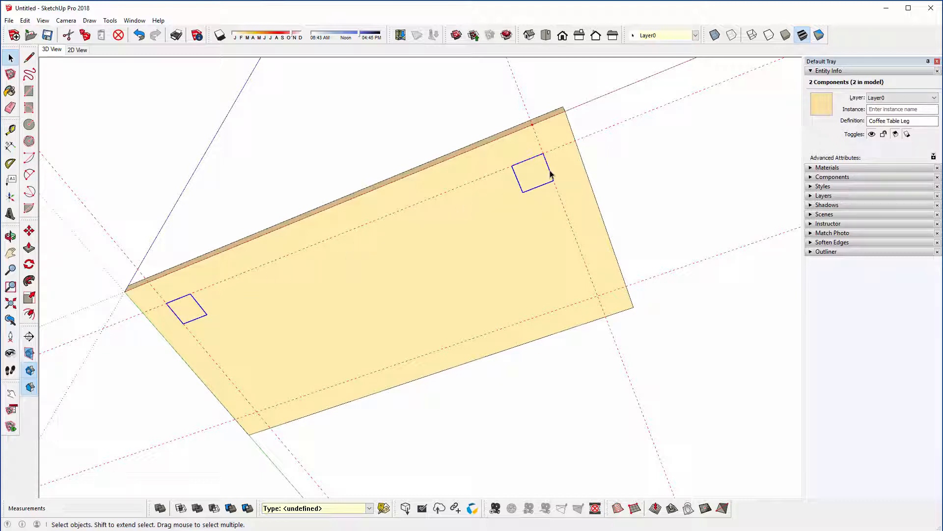
left_click(31, 232)
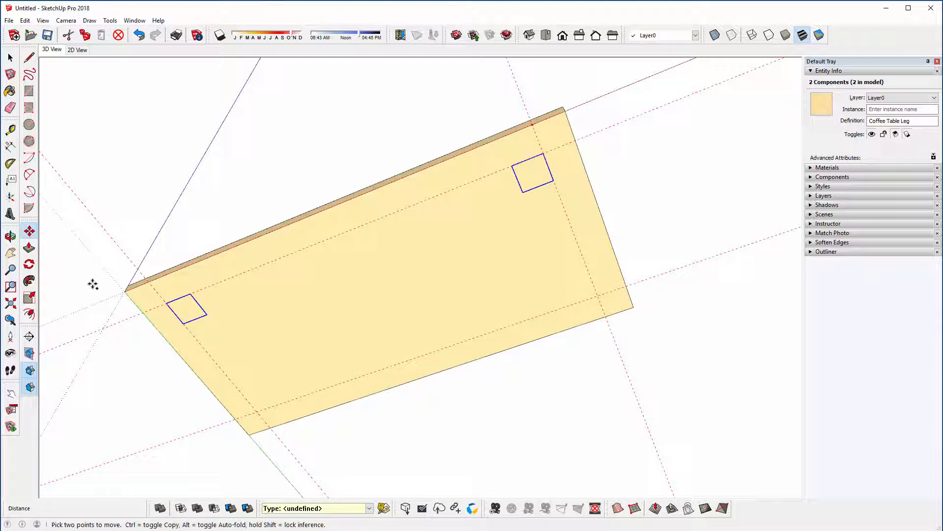
left_click(183, 324)
key("ctrl")
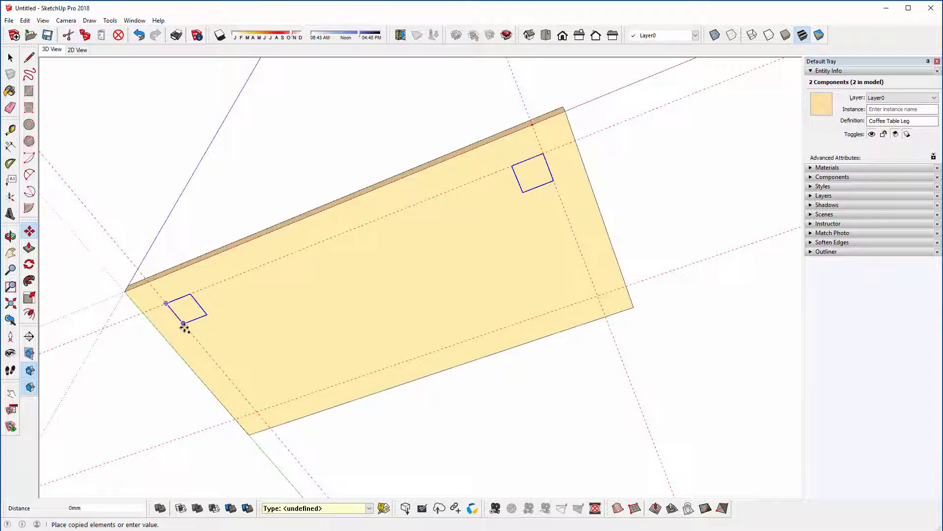
left_click(253, 412)
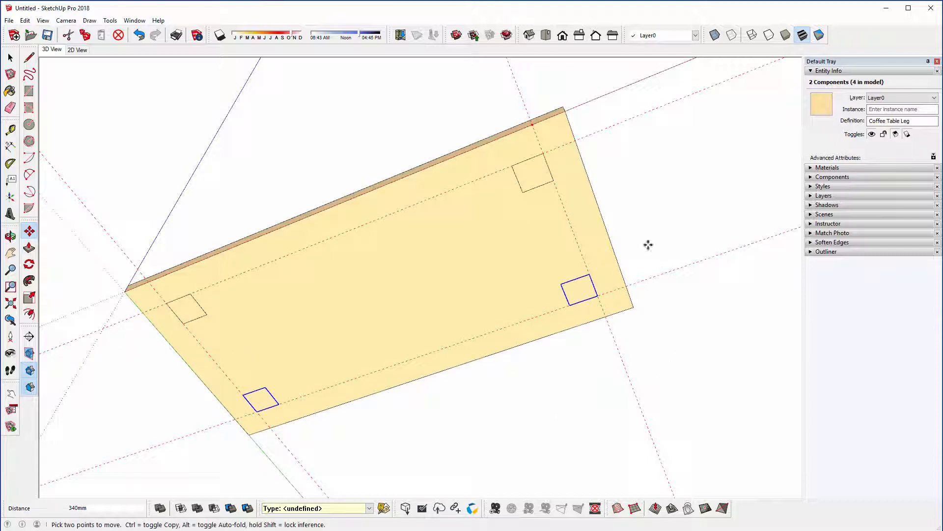
Step: Clear the selection and delete all guides from the model
scroll(381, 257, "down", 1)
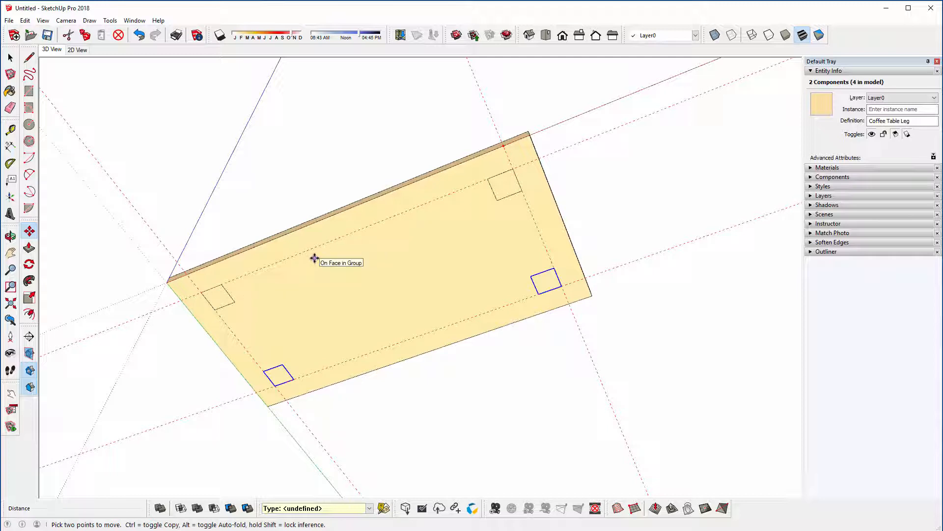
key("space")
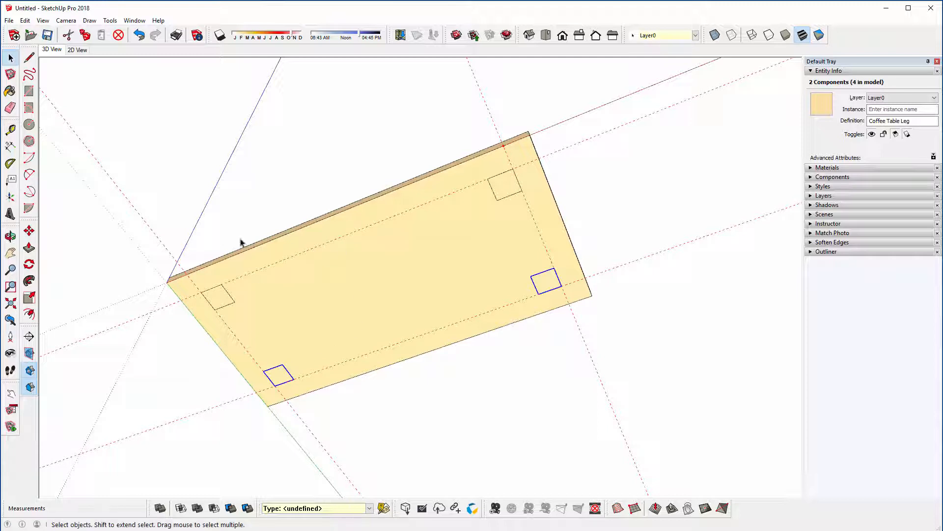
left_click(326, 166)
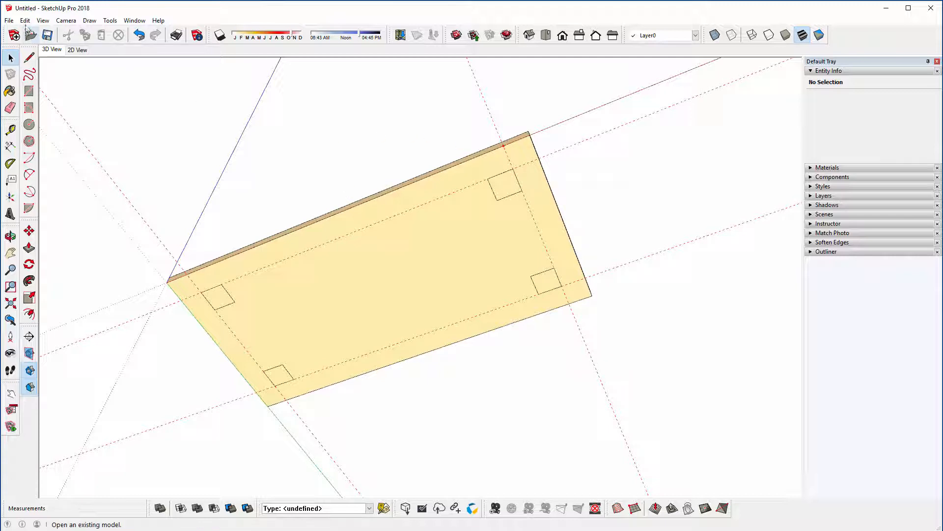
left_click(24, 20)
left_click(40, 111)
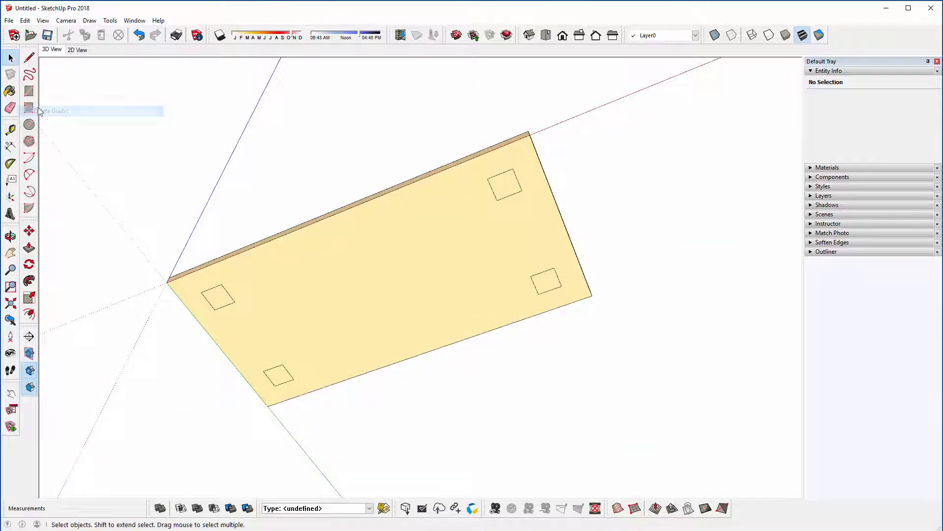
Step: Edit the leg component nearest the origin, Push/Pull its square face 350 mm downward from the board, and leave component editing
middle_click_drag(365, 267, 309, 319)
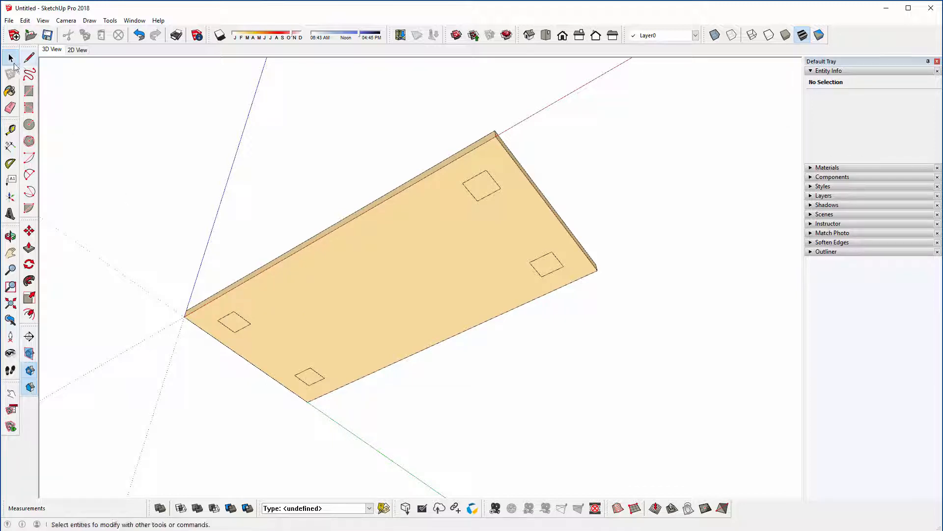
left_click(11, 58)
double_click(236, 321)
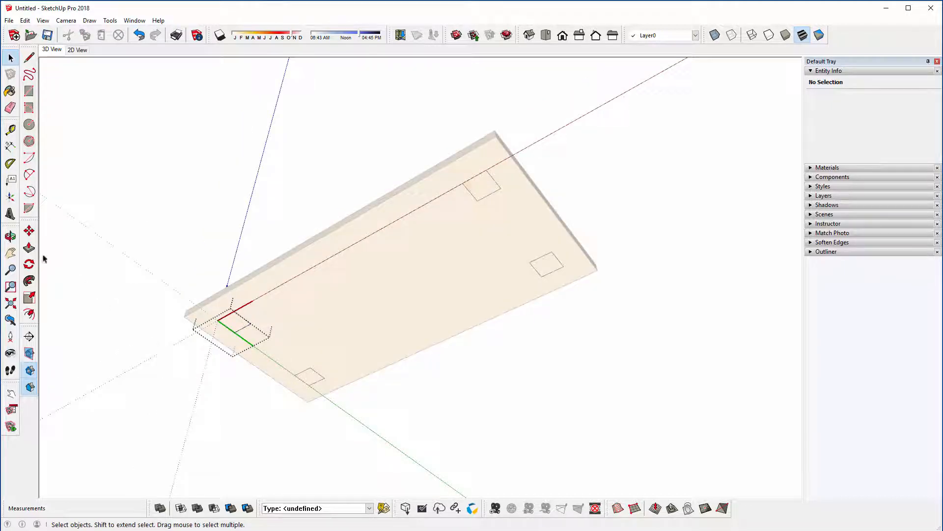
left_click(29, 248)
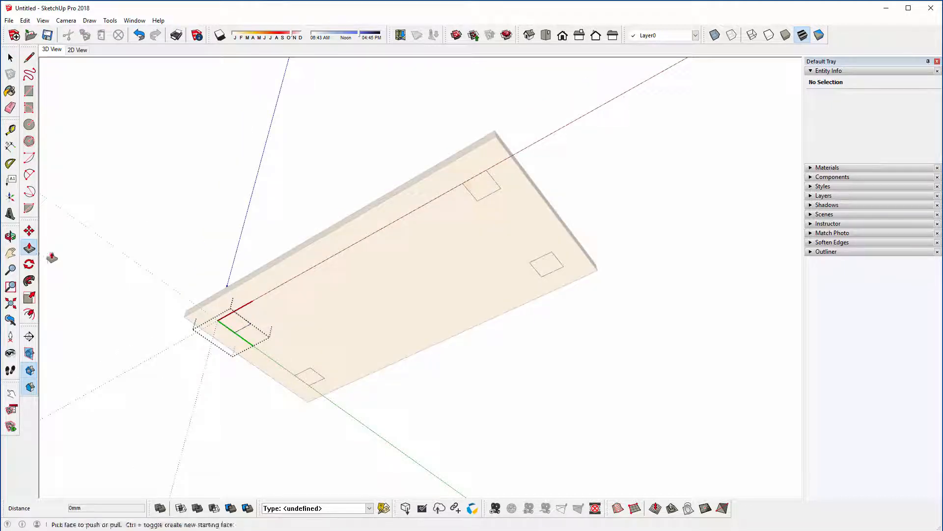
left_click(237, 326)
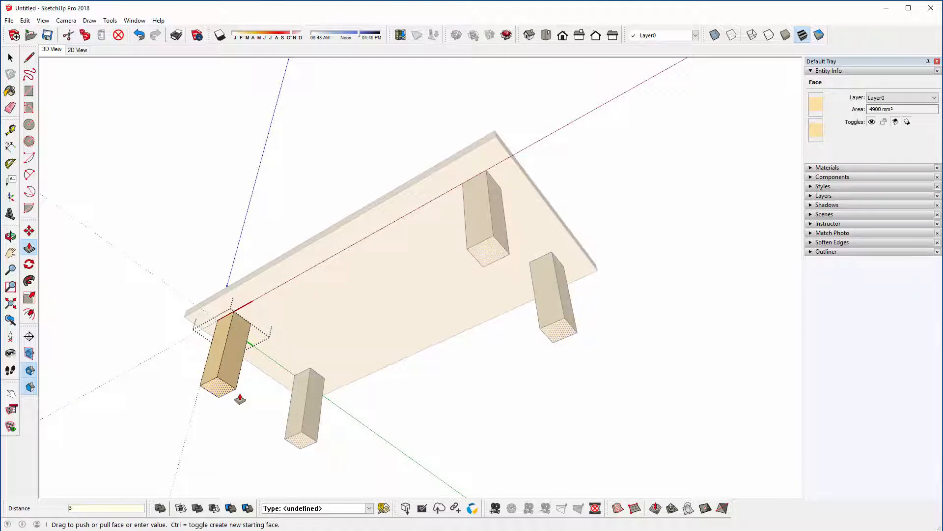
key("Return")
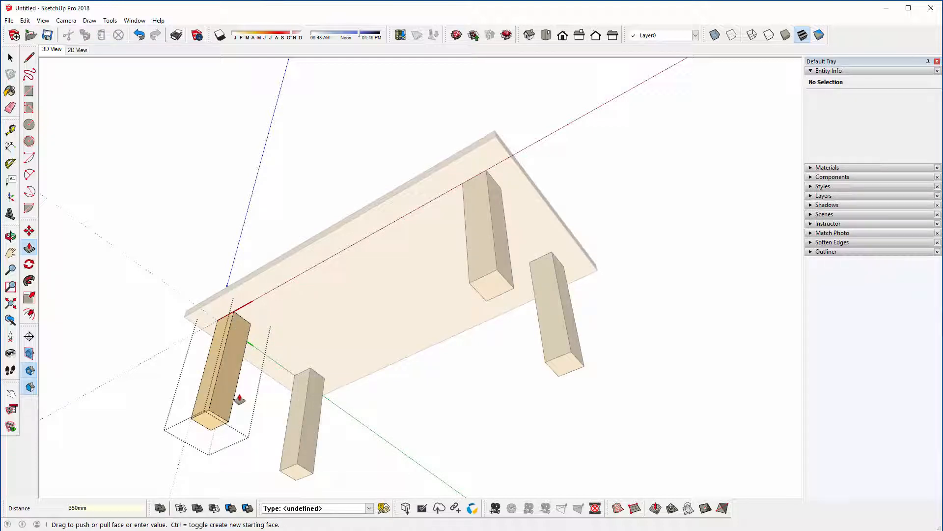
key("space")
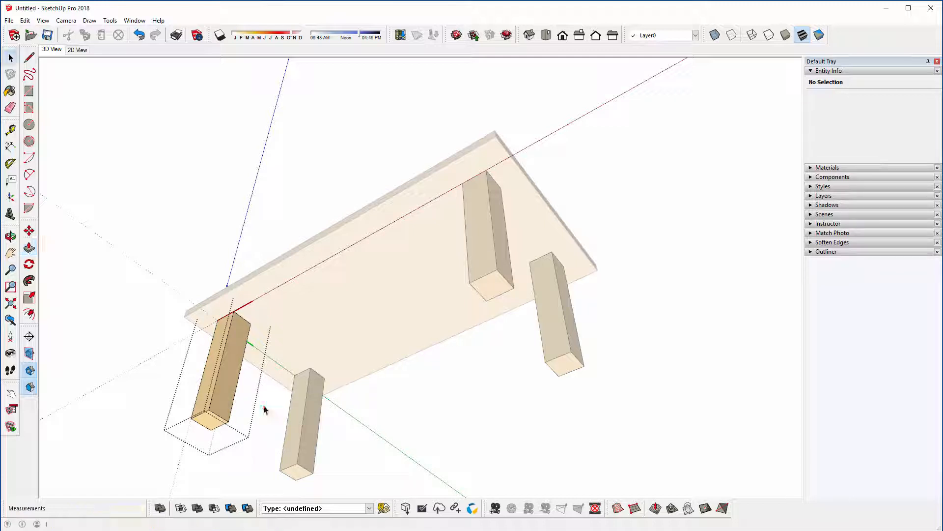
left_click(155, 374)
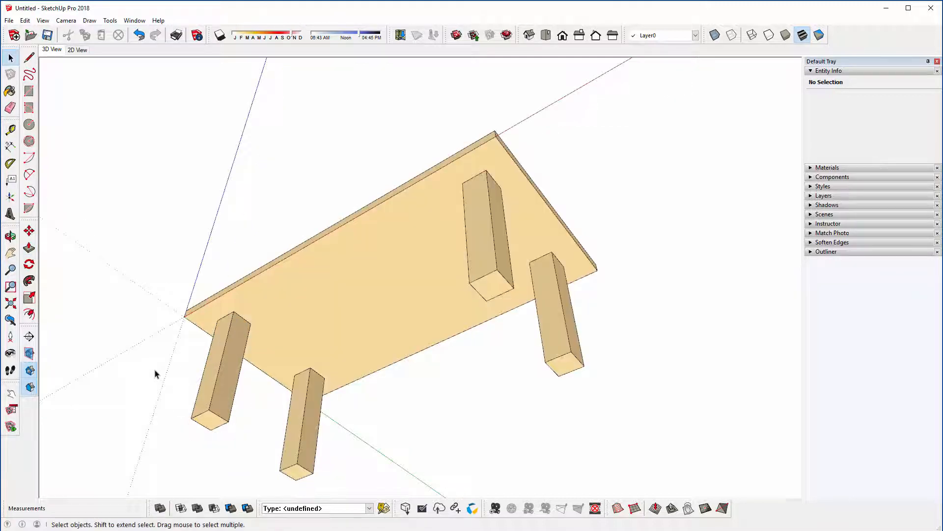
middle_click_drag(204, 357, 391, 448)
mouse_move(400, 301)
middle_mouse_down()
mouse_move(366, 449)
mouse_move(358, 280)
mouse_move(336, 133)
mouse_move(407, 393)
mouse_move(548, 430)
mouse_move(795, 294)
mouse_move(459, 111)
mouse_move(202, 149)
mouse_move(237, 232)
mouse_move(383, 249)
middle_mouse_up()
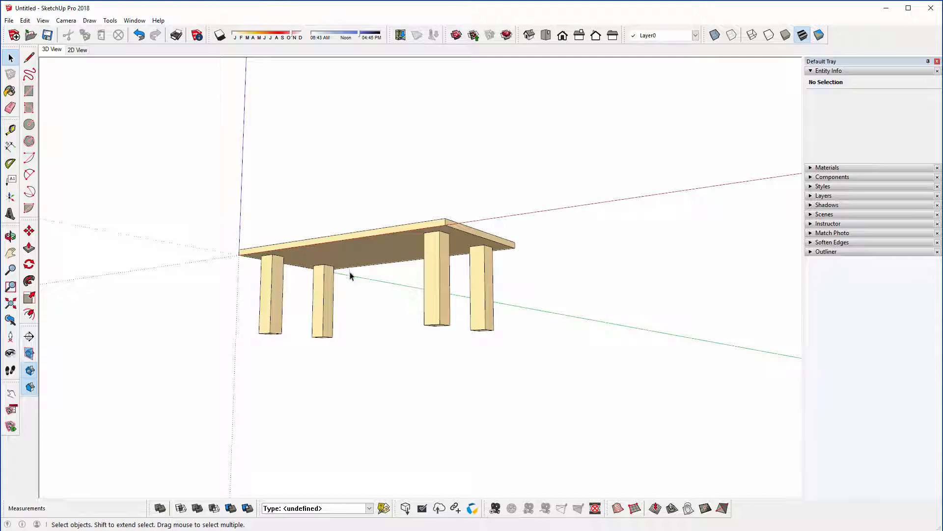
Step: Create a guide line 50 mm above the bottom edge of the inner face on the leg nearest the origin
middle_click_drag(350, 275, 285, 411)
scroll(297, 322, "up", 6)
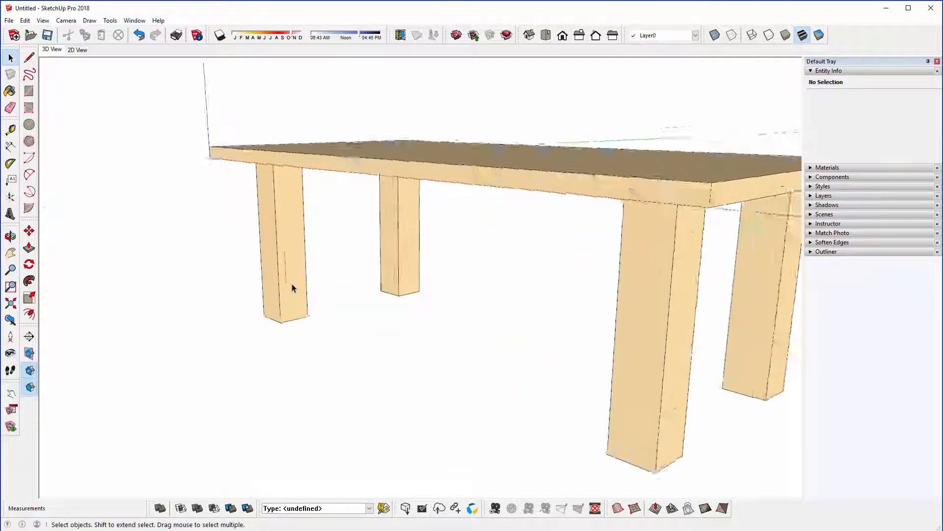
scroll(292, 288, "up", 4)
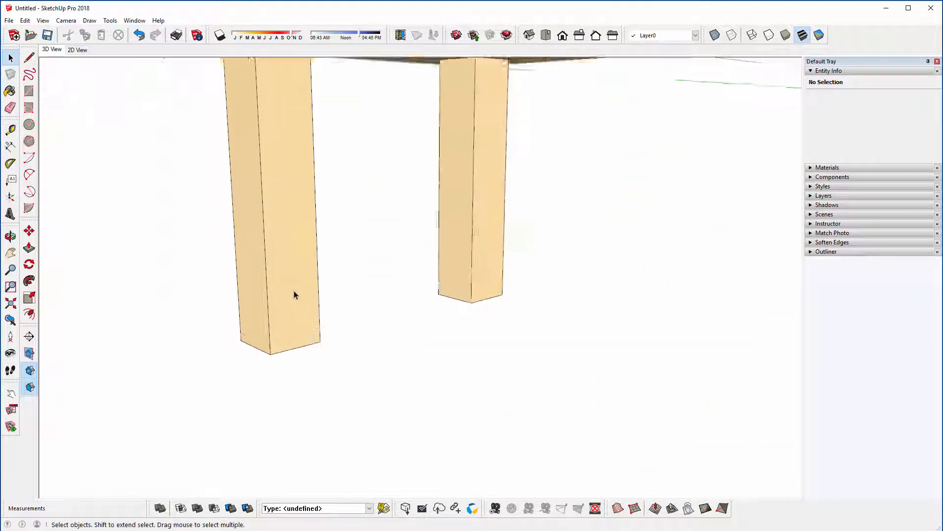
left_click(29, 93)
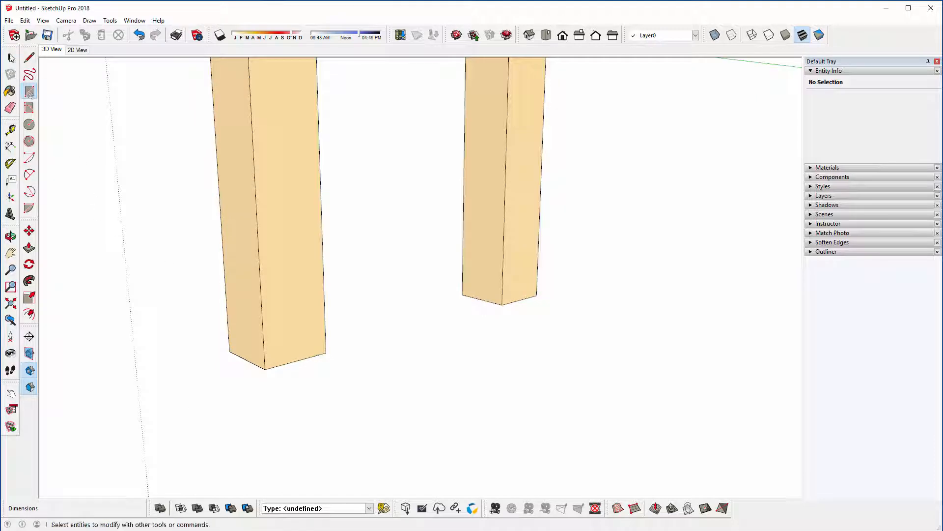
left_click(10, 58)
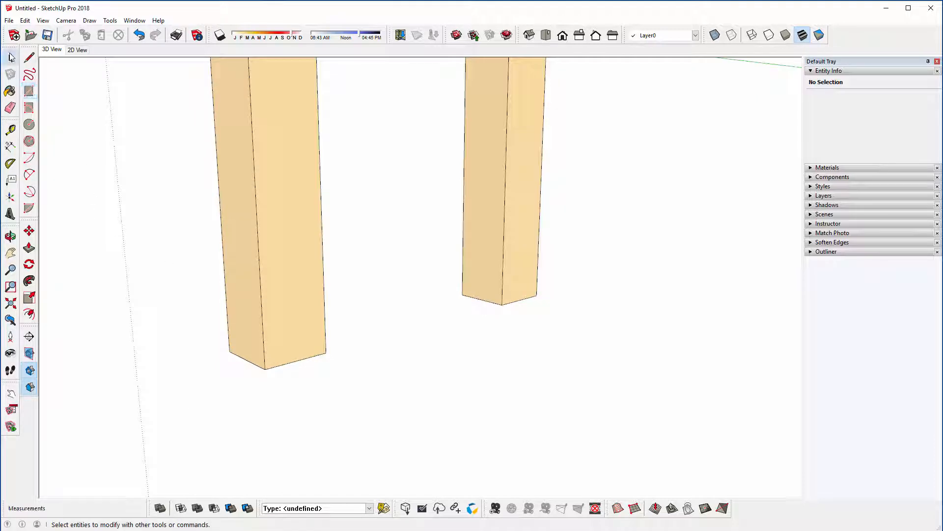
left_click(10, 130)
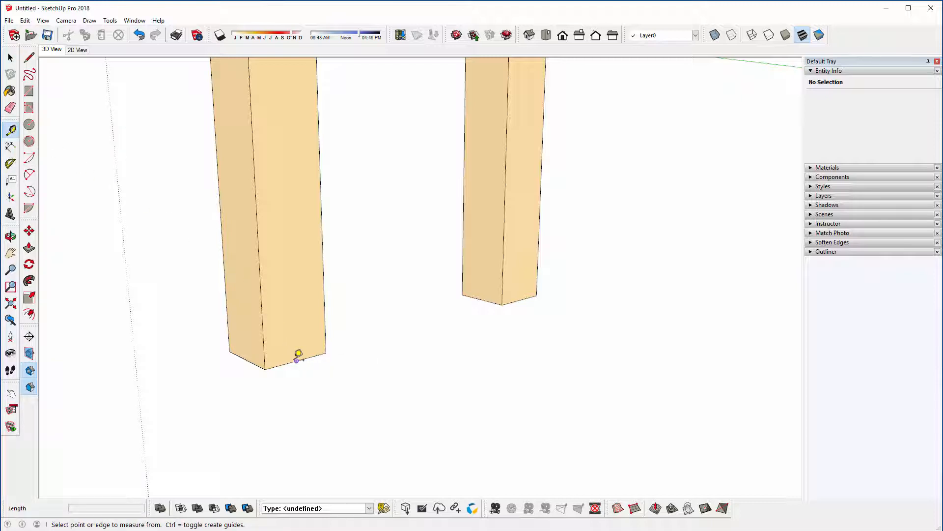
left_click(298, 358)
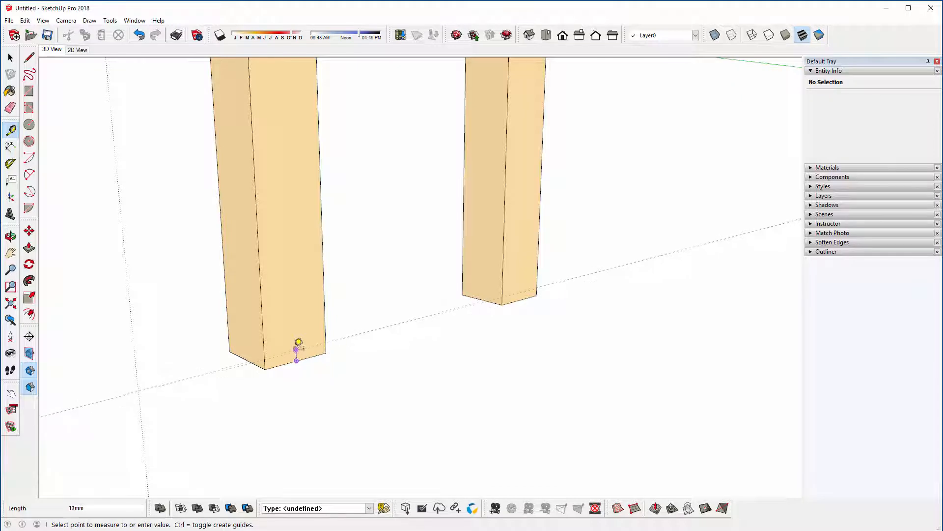
type("50")
key("Return")
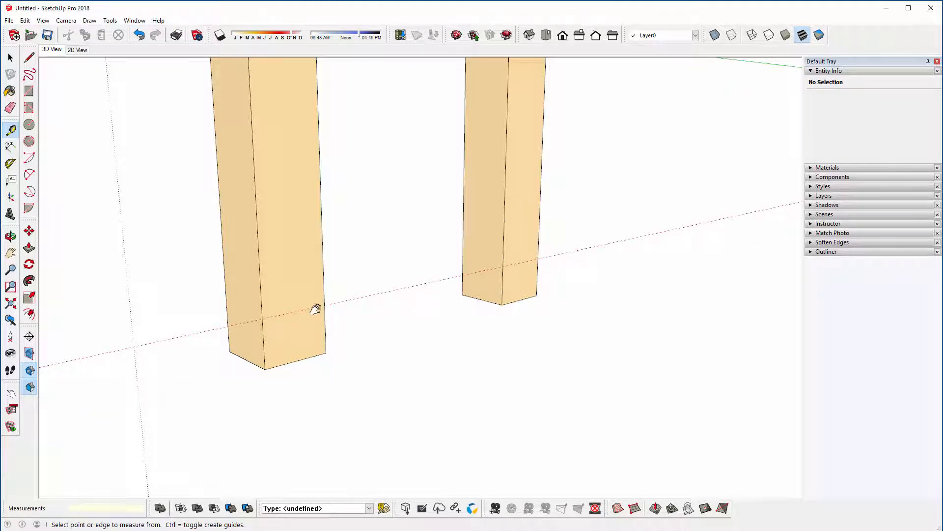
Step: Draw a 60 x 20 mm upright rectangle freely on the inner face of the leg nearest the origin
middle_click_drag(314, 310, 308, 314, "shift")
key("r")
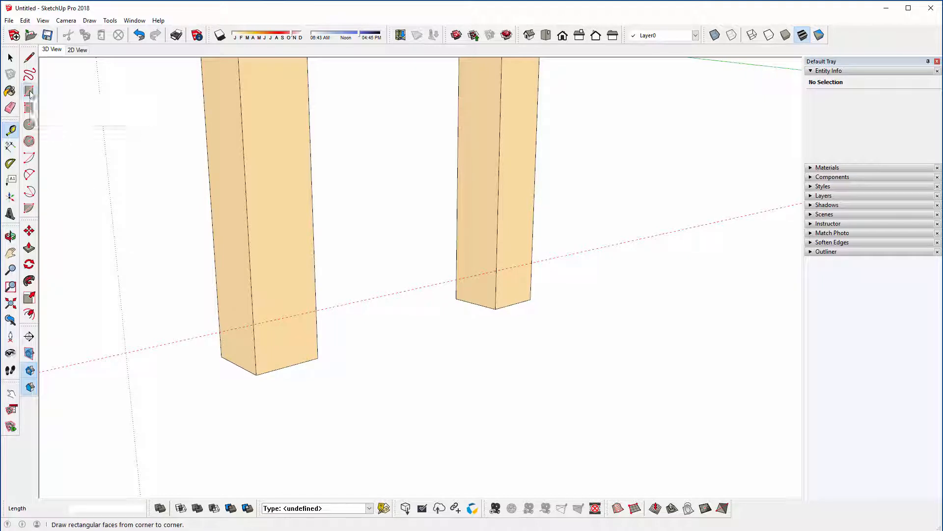
left_click(265, 192)
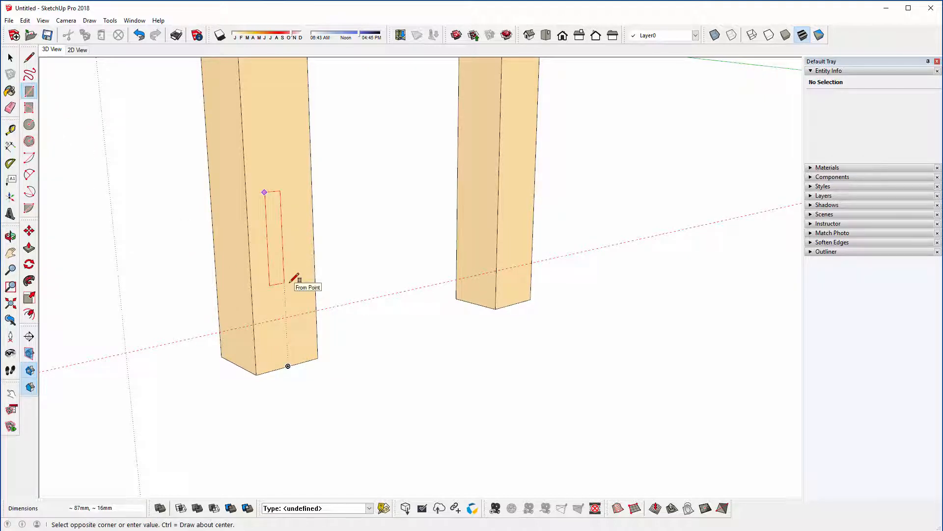
type("60,20")
key("Return")
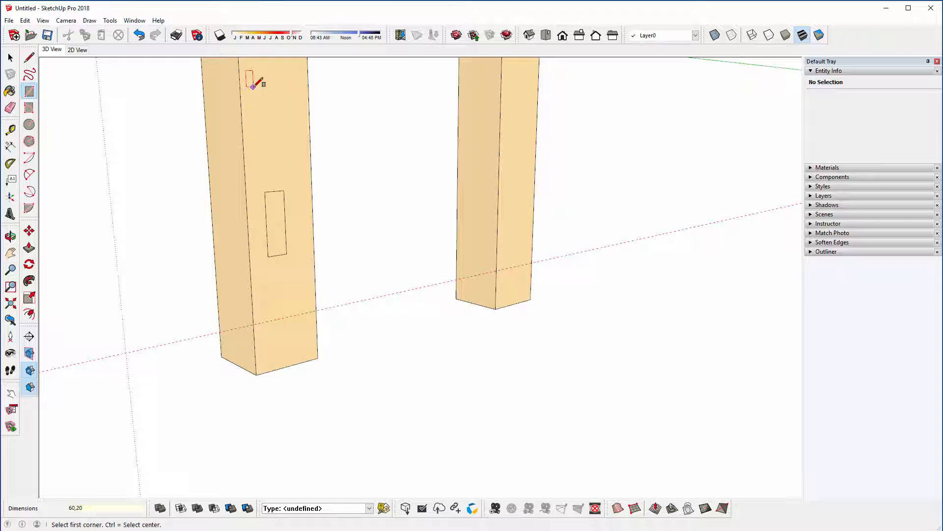
left_click(10, 58)
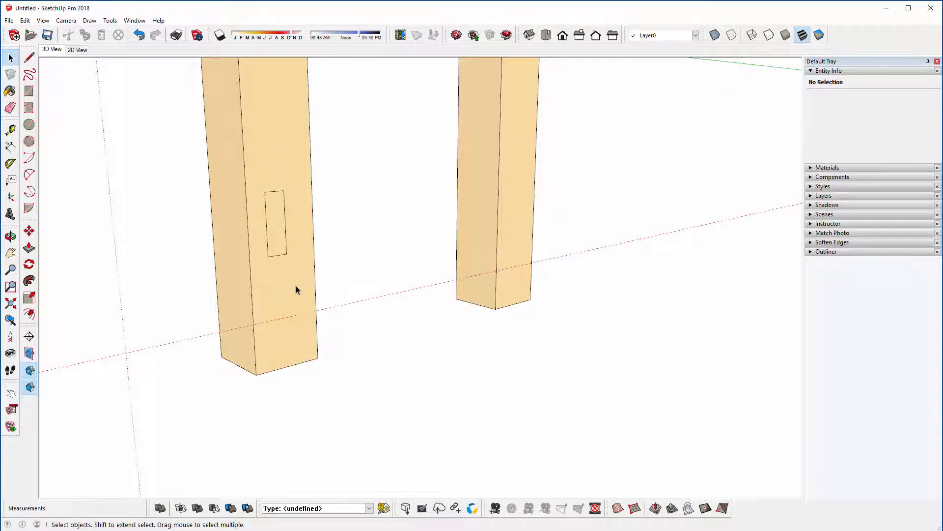
Step: Move the rectangle by its bottom midpoint onto the guide, aligned with the midpoint of the leg's bottom edge
middle_click_drag(295, 290, 193, 286)
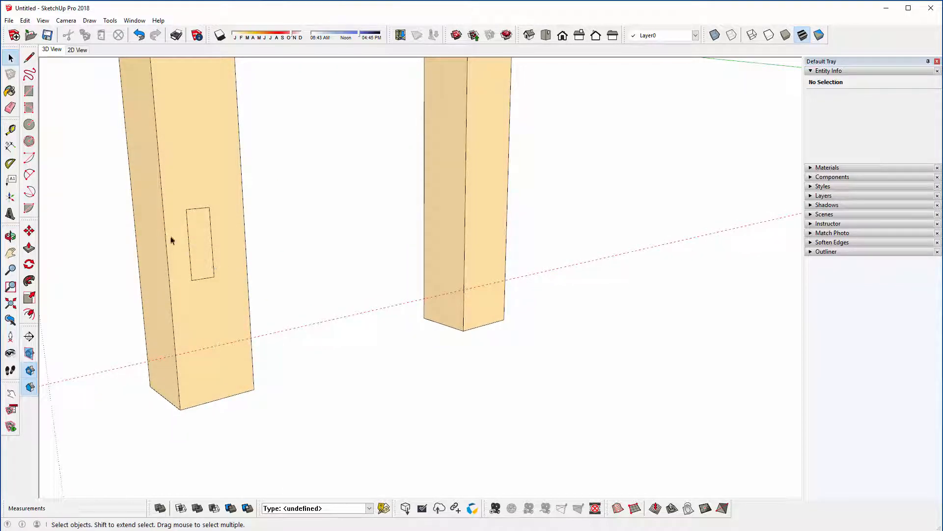
left_click(199, 260)
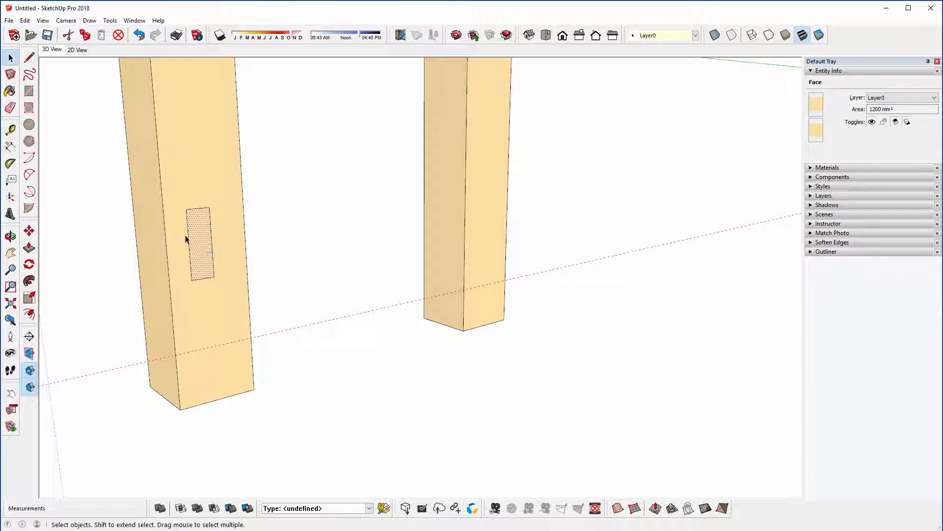
left_click(29, 231)
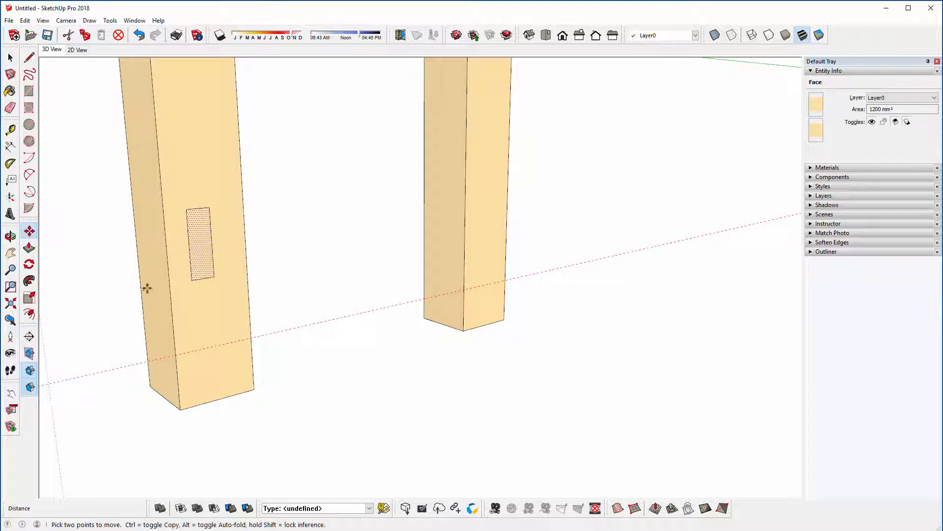
left_click(203, 279)
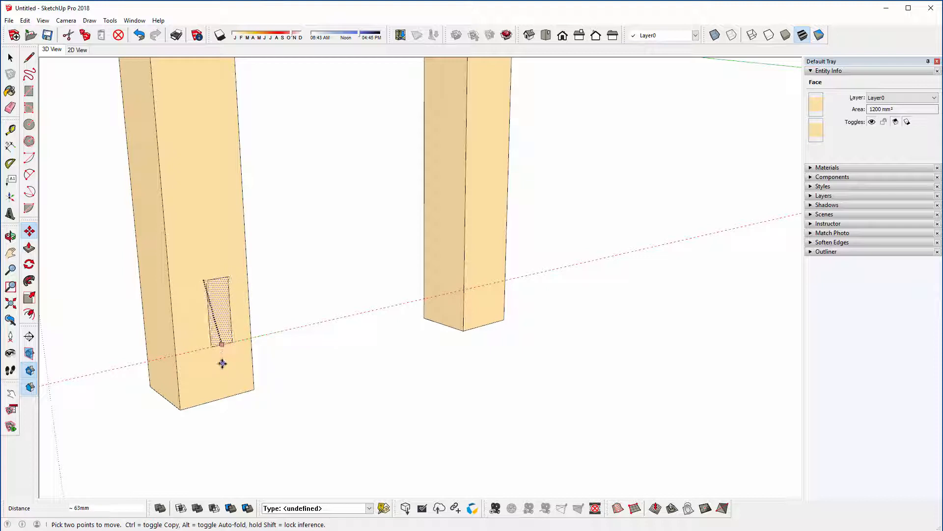
left_click(218, 397)
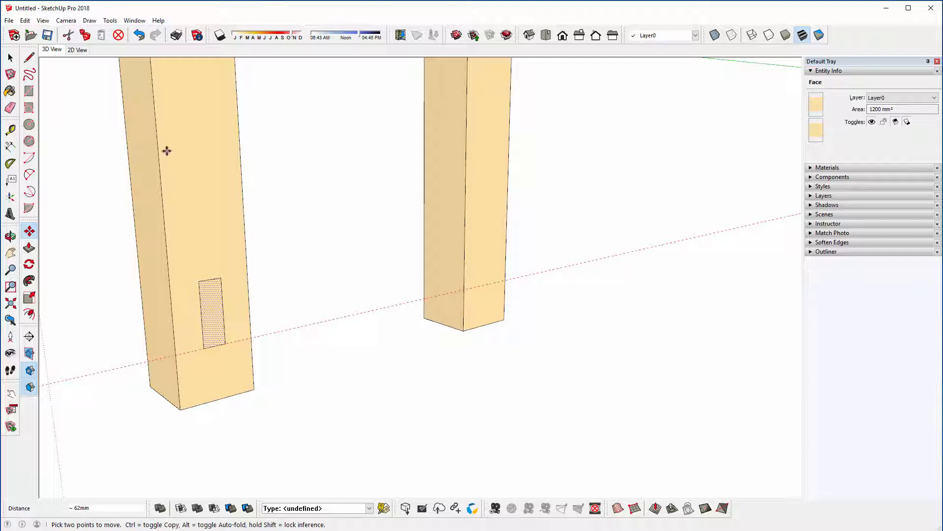
Step: Select the rectangle's face together with its edges and delete it
key("space")
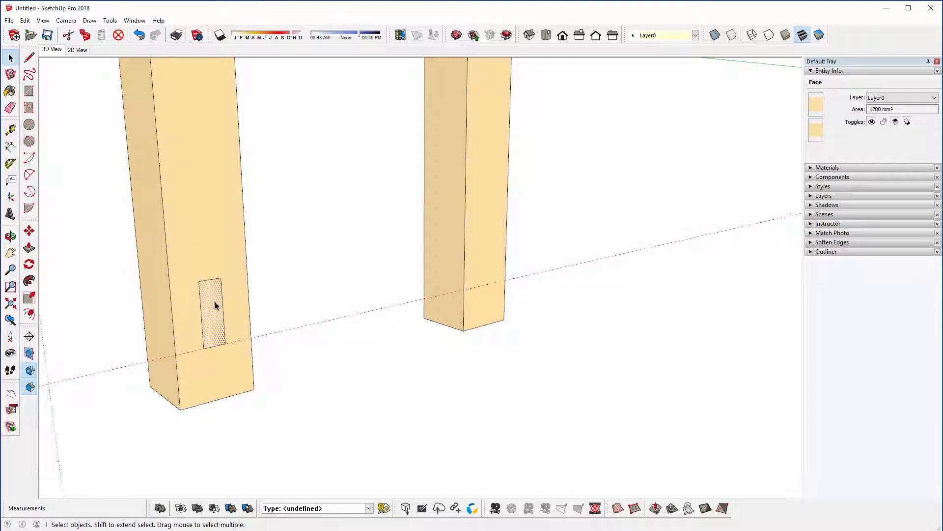
double_click(215, 306)
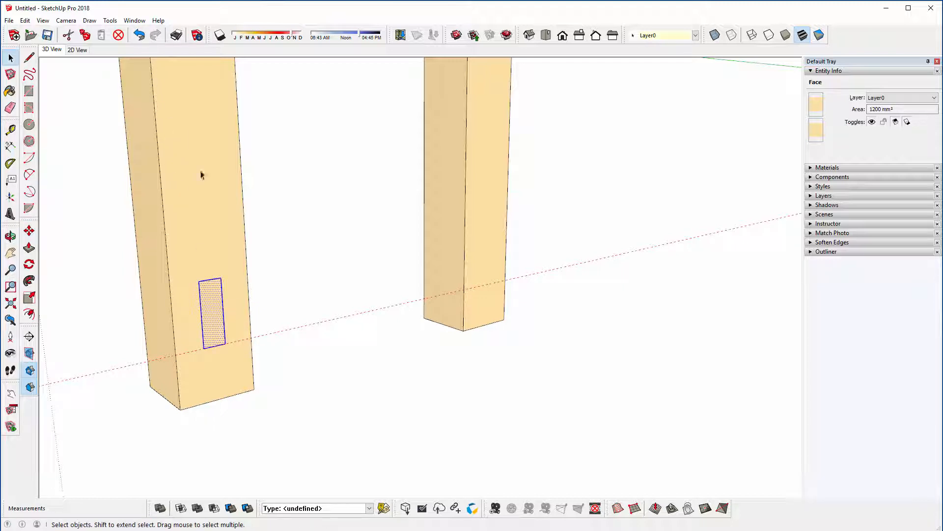
left_click(119, 35)
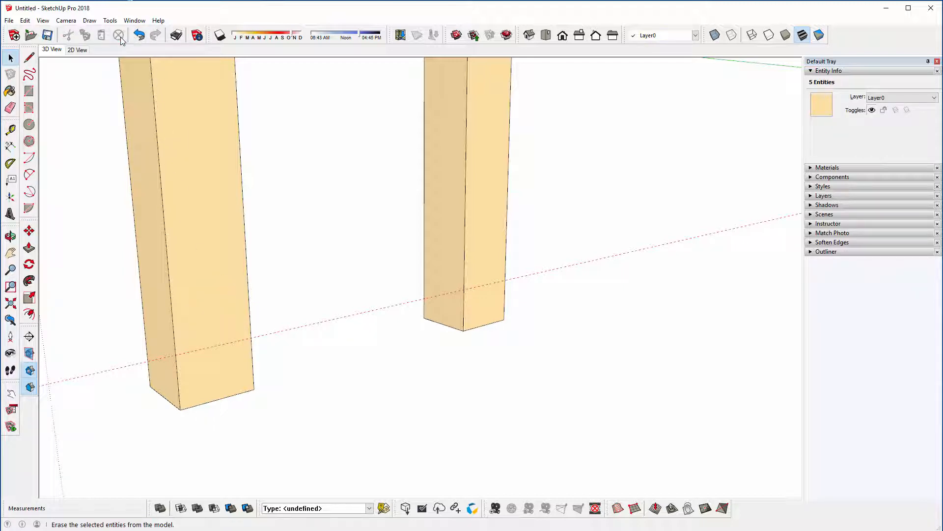
Step: Draw a 60 x 20 mm upright rectangle on the leg's inner face with its lower corner on the guide
left_click(28, 93)
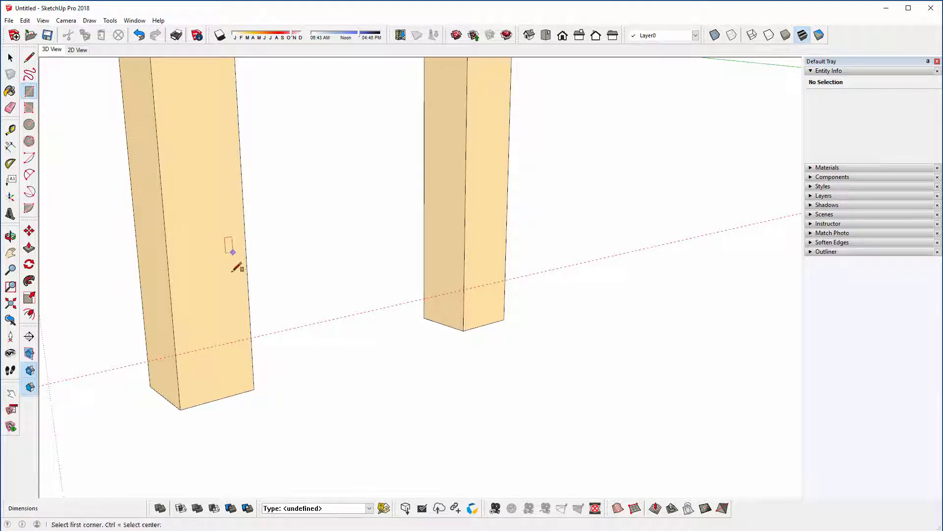
left_click(185, 351)
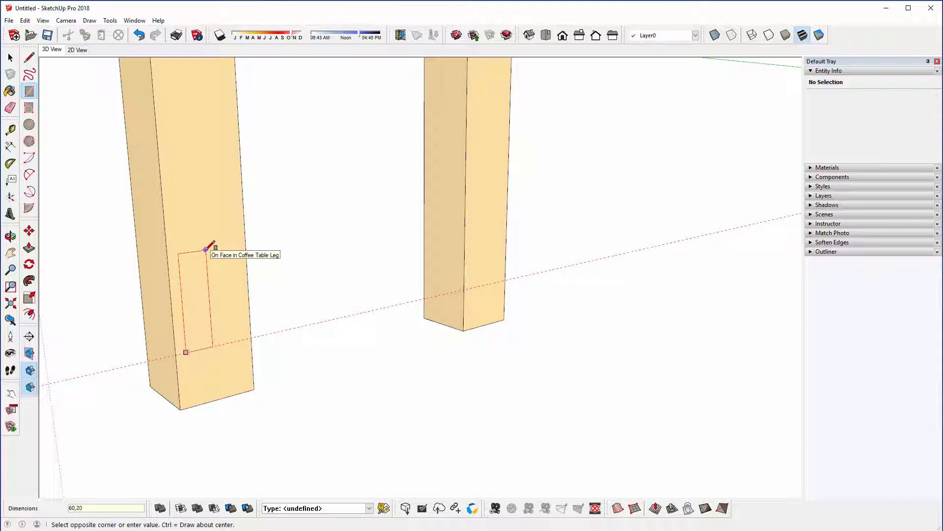
key("Return")
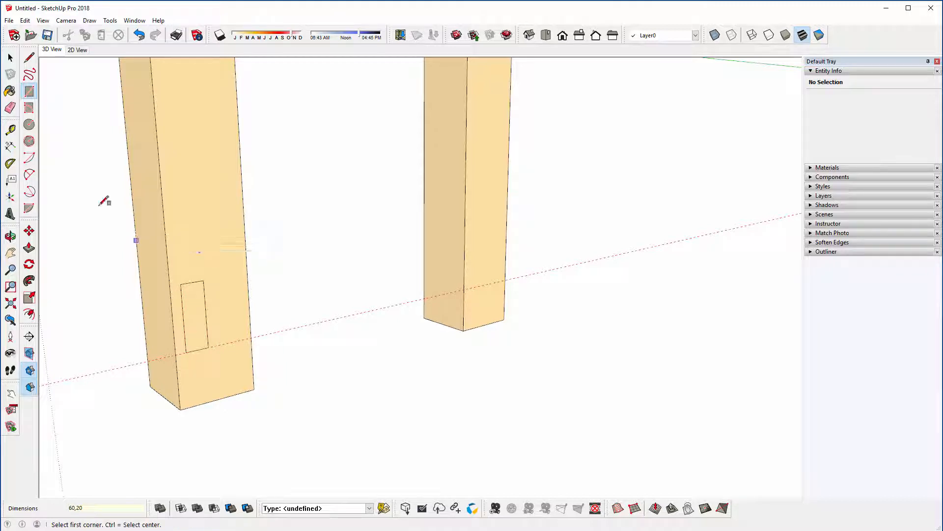
Step: Move the rectangle by its bottom midpoint along the green axis to align with the midpoint of the leg's bottom edge
left_click(11, 58)
left_click(194, 314)
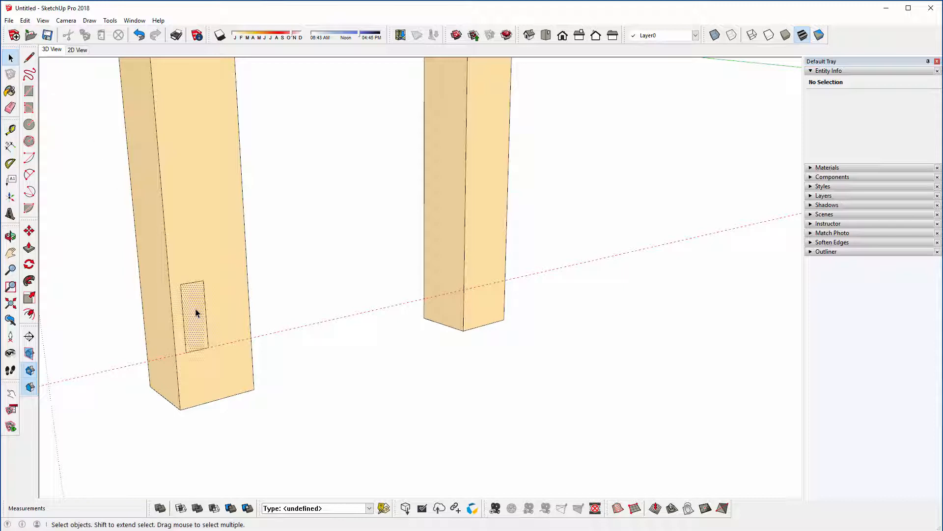
left_click(29, 231)
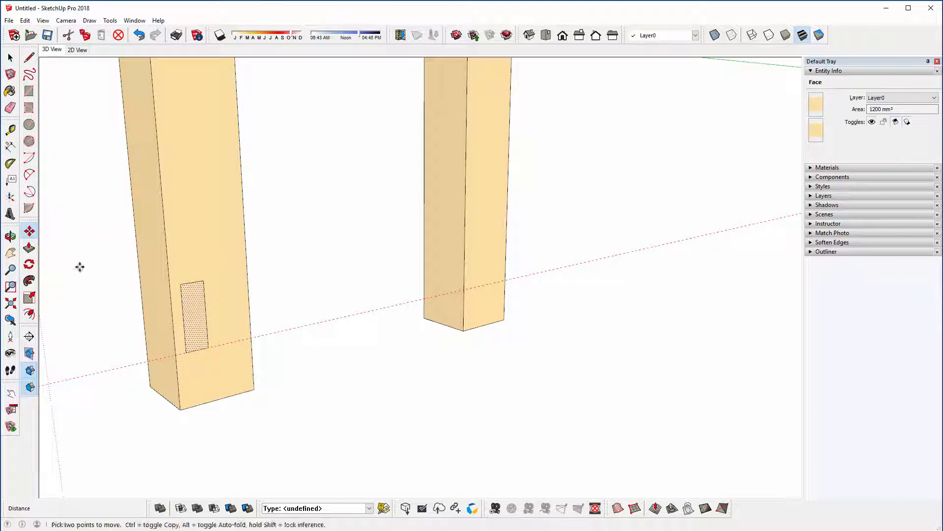
left_click(199, 350)
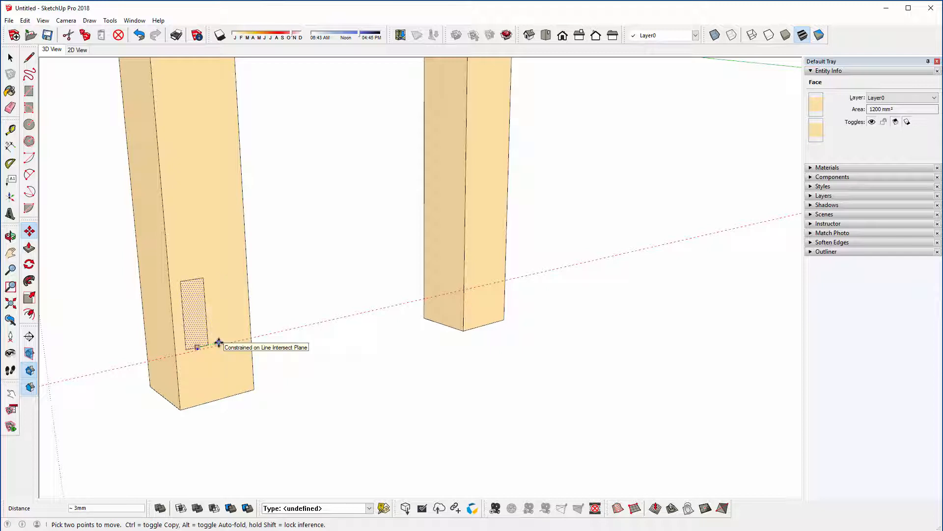
left_click(219, 341)
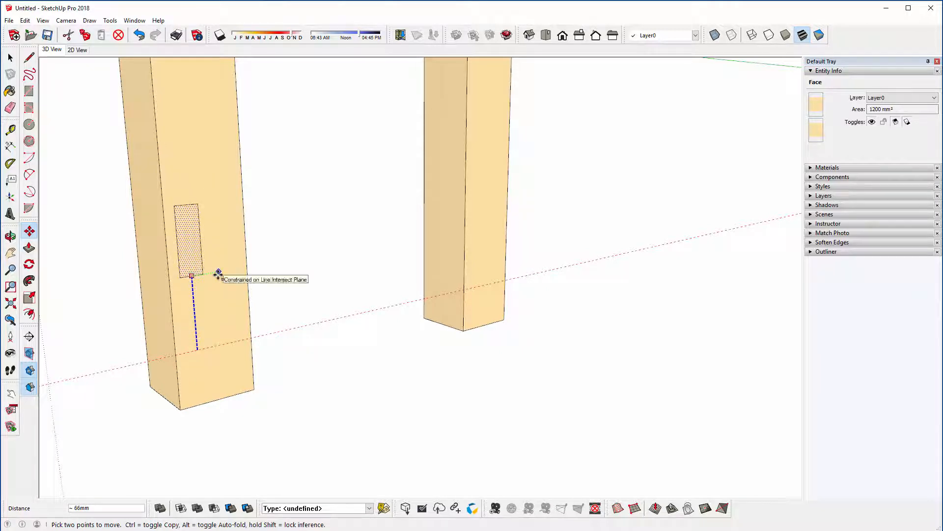
key("Left")
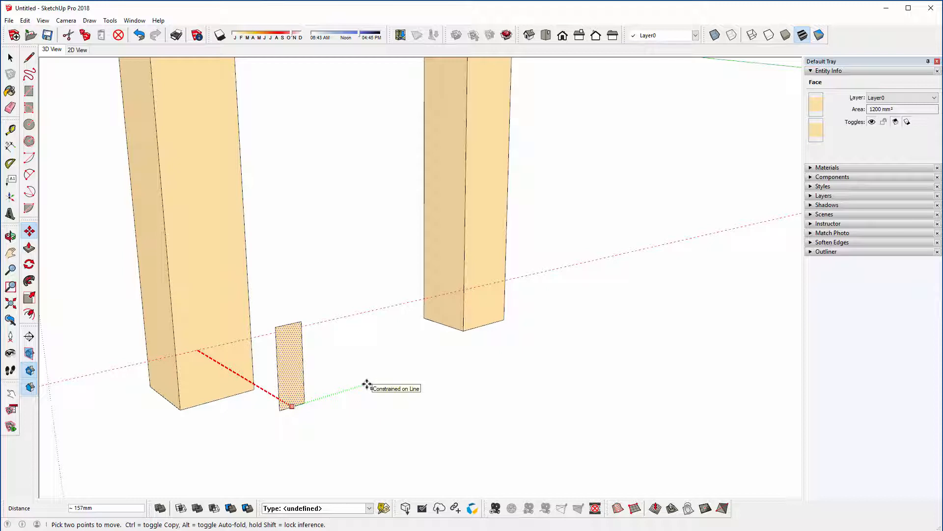
key("Left")
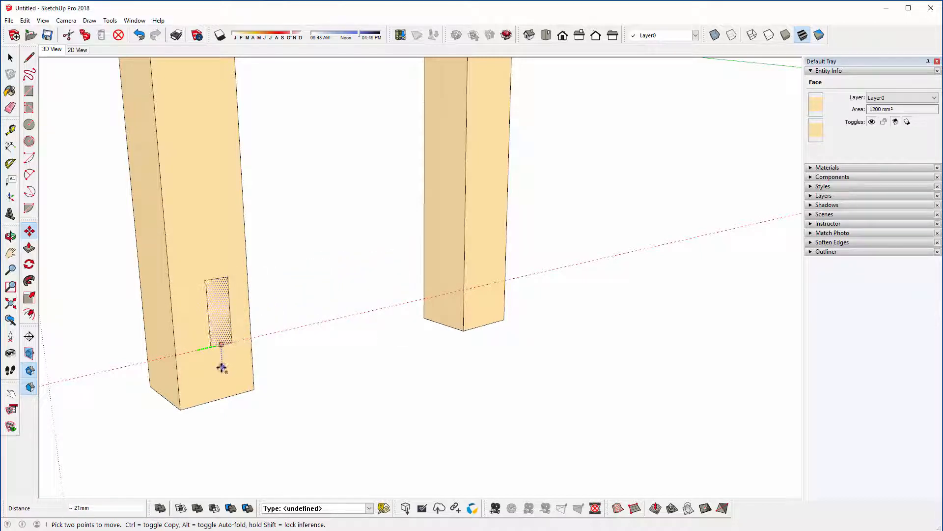
left_click(217, 395)
scroll(82, 314, "down", 4)
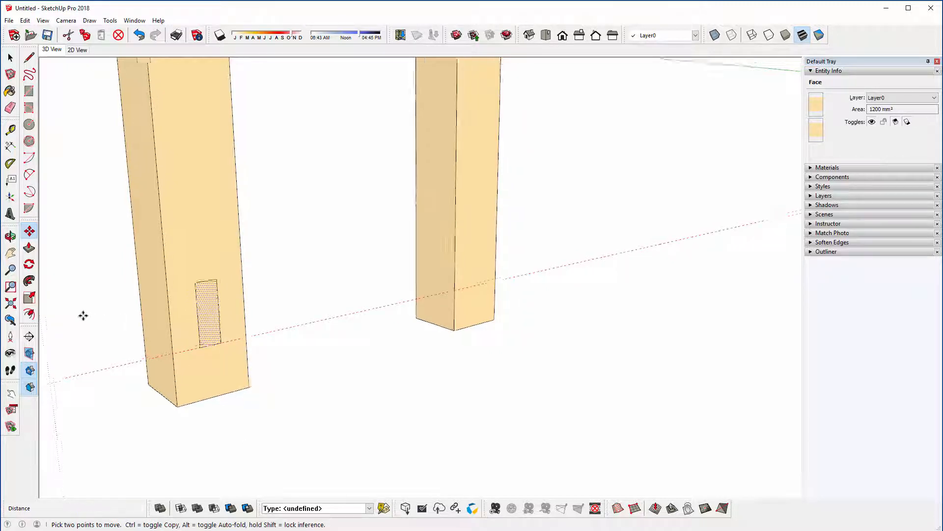
scroll(138, 300, "down", 5)
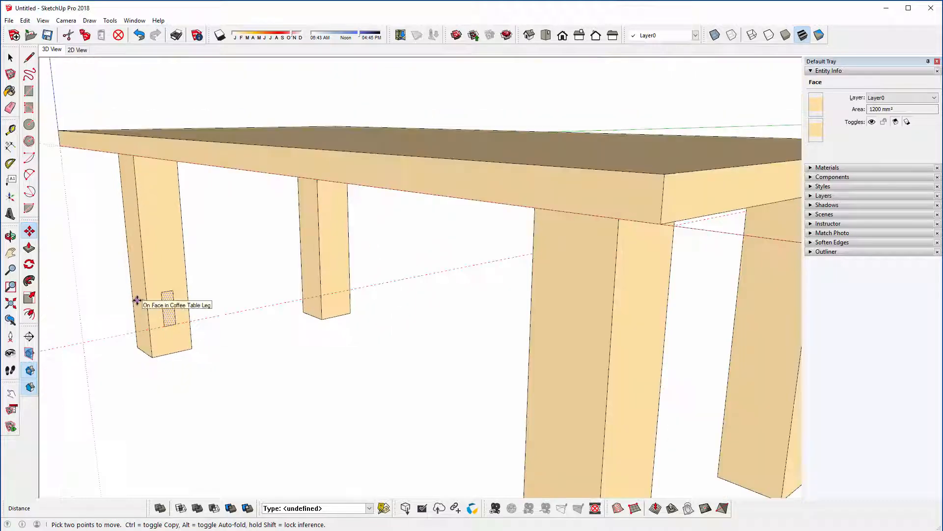
scroll(164, 280, "up", 5)
scroll(188, 244, "up", 4)
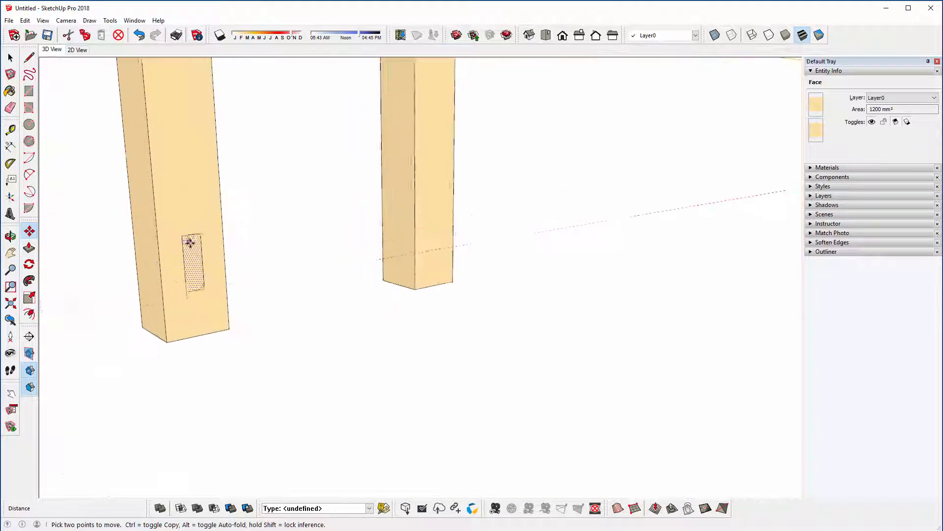
middle_click_drag(162, 315, 185, 320)
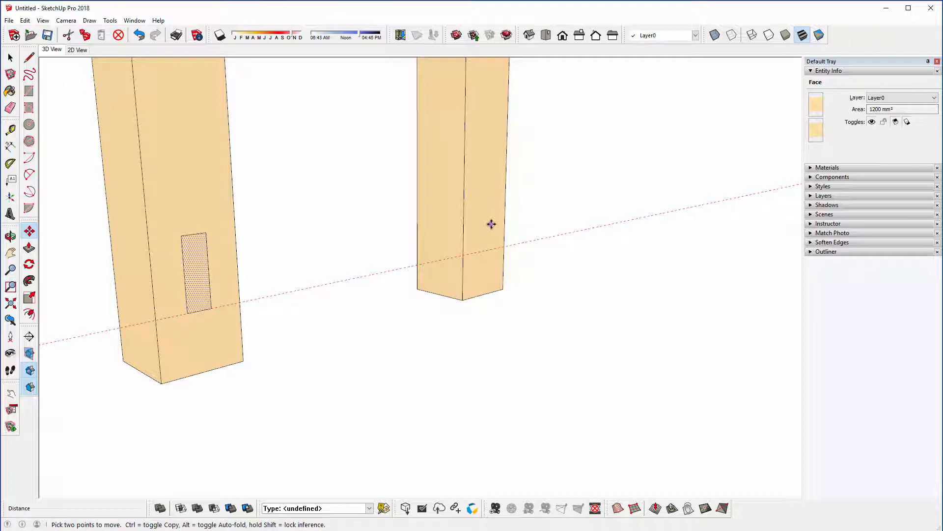
key("ctrl")
left_click(189, 313)
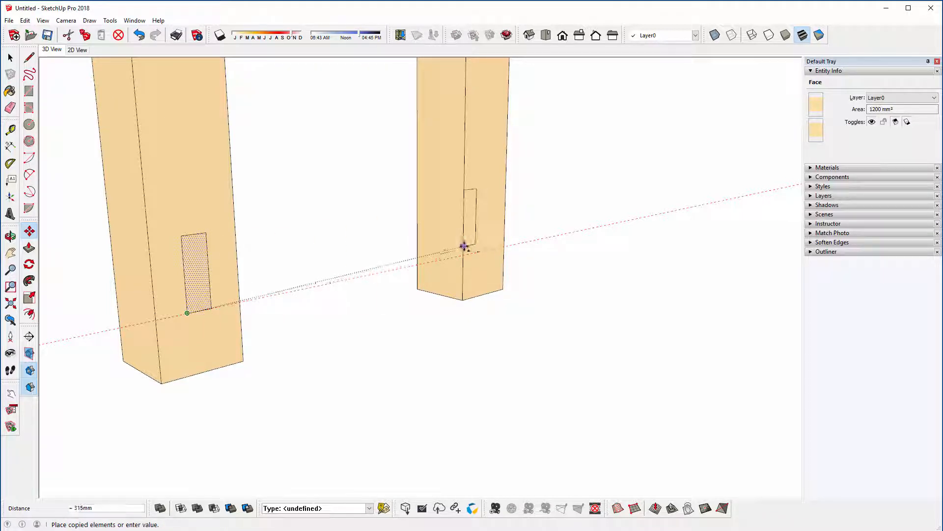
key("Escape")
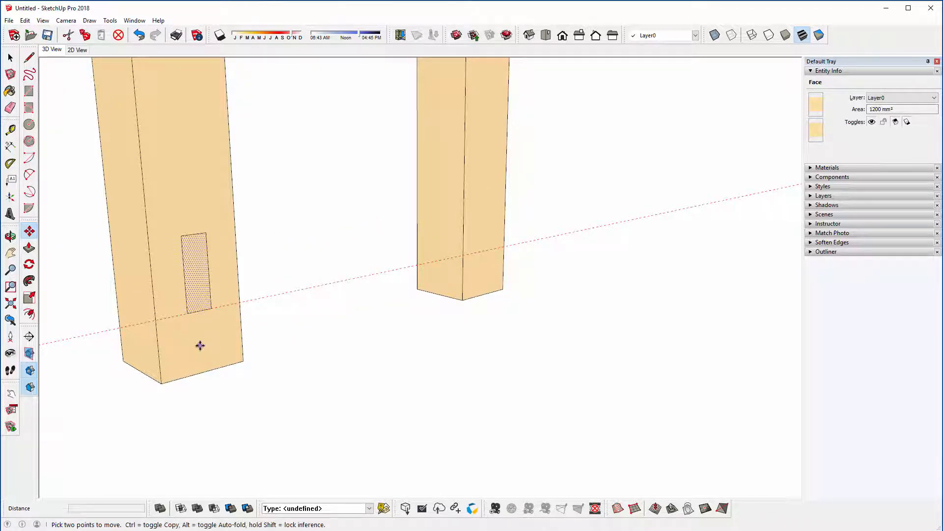
Step: Copy the rectangle onto the neighbouring leg using the legs' bottom corners as reference points, and undo the copy
left_click(161, 382)
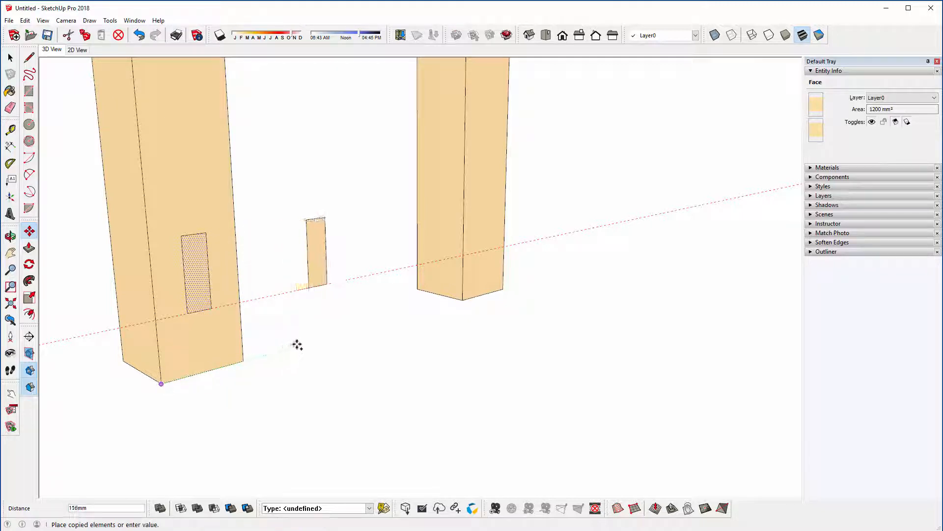
left_click(461, 301)
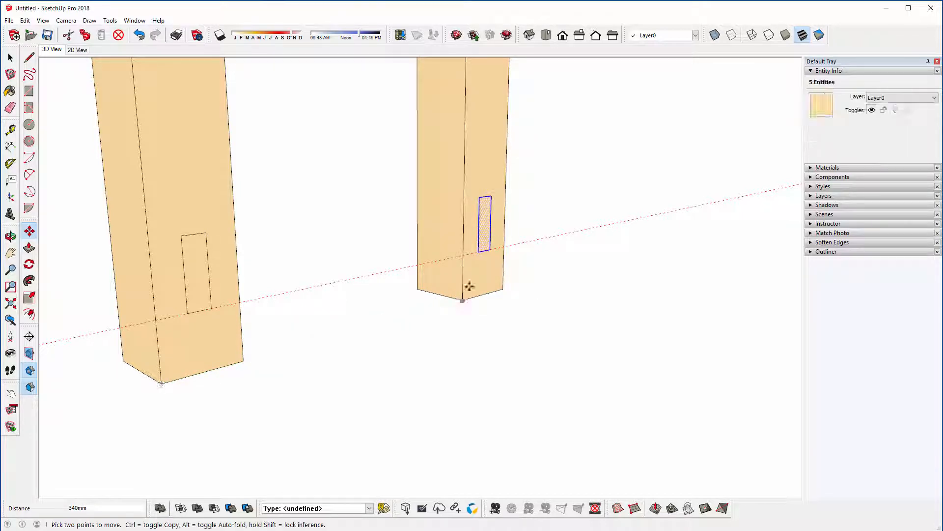
middle_click_drag(469, 286, 427, 280)
key("ctrl+z")
Step: Copy the rectangle's face by its bottom midpoint 340 mm along the guide, aligned with the midpoint of the neighbouring leg's bottom edge
key("space")
left_click(174, 273)
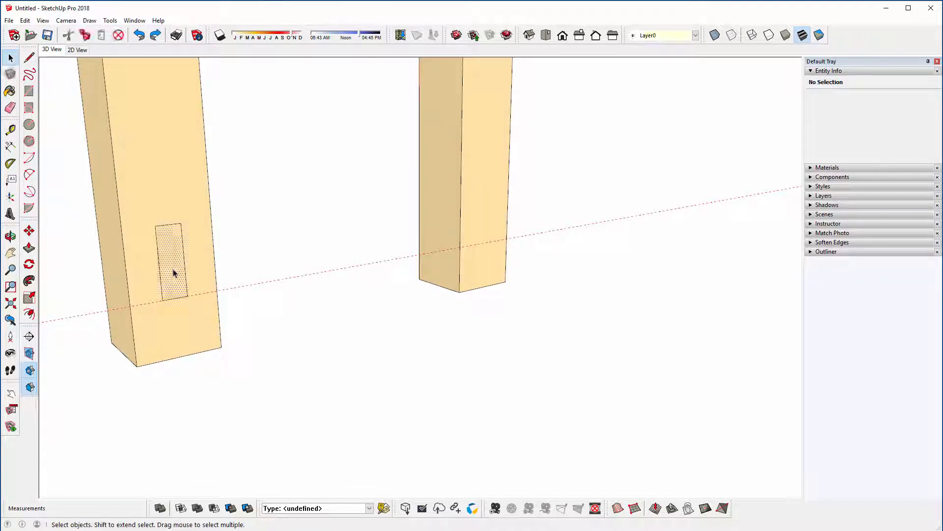
left_click(29, 231)
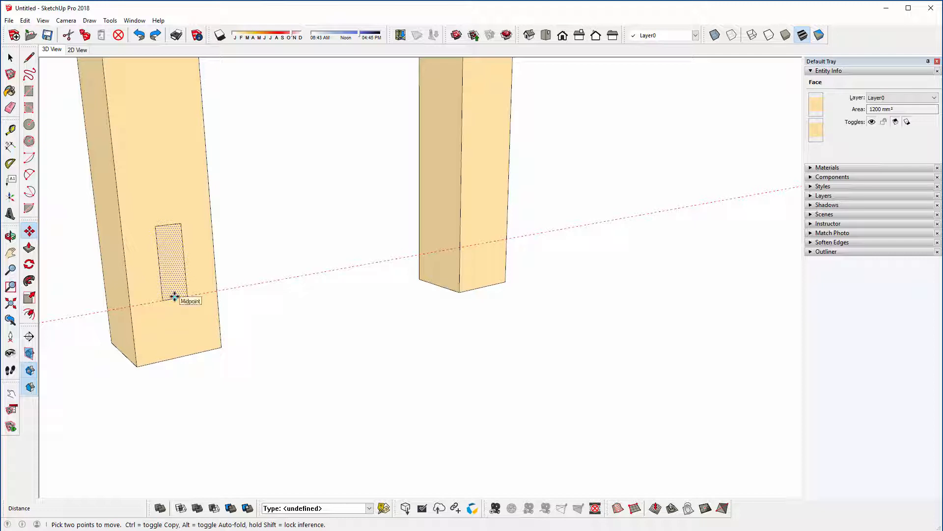
left_click(175, 296)
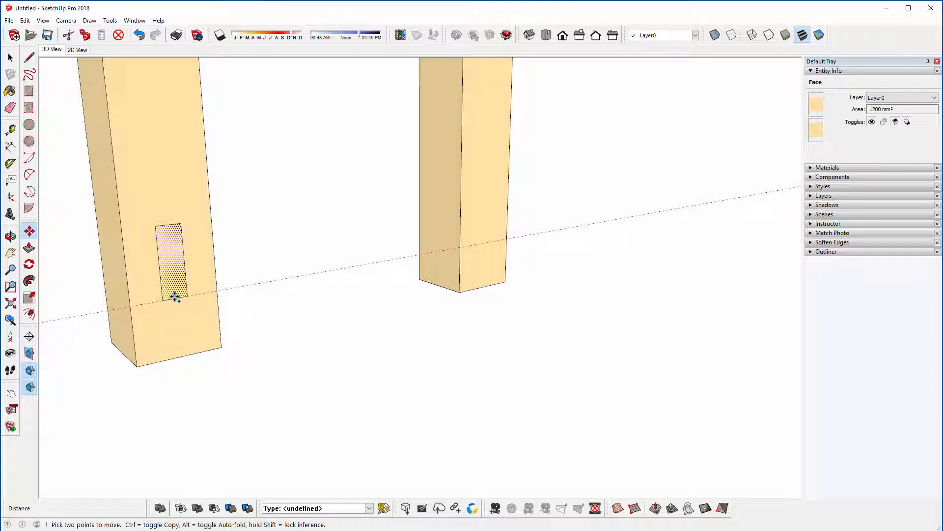
key("ctrl")
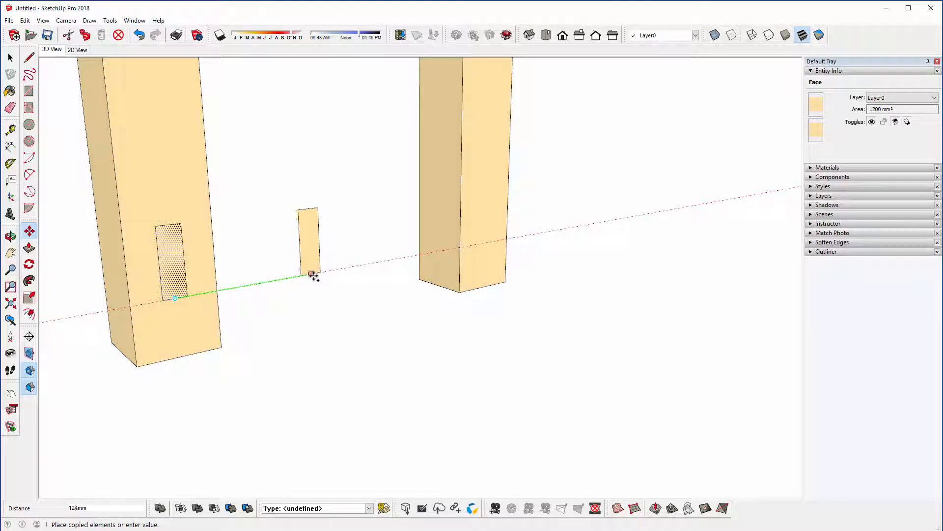
left_click(484, 286)
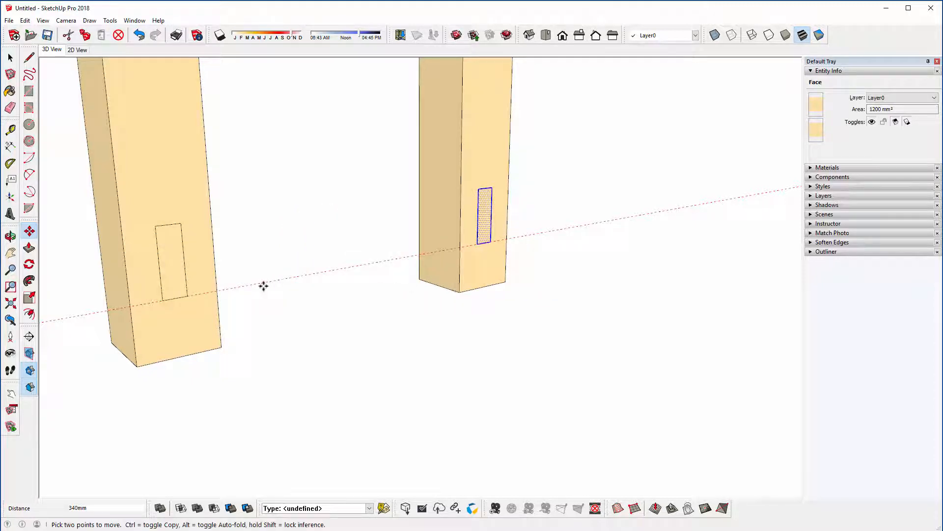
scroll(507, 202, "up", 3)
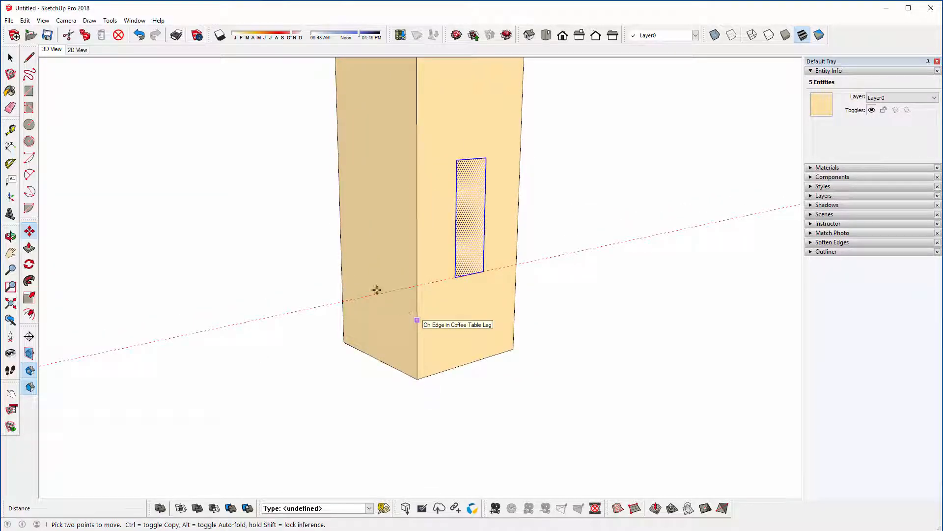
middle_click_drag(388, 210, 348, 251)
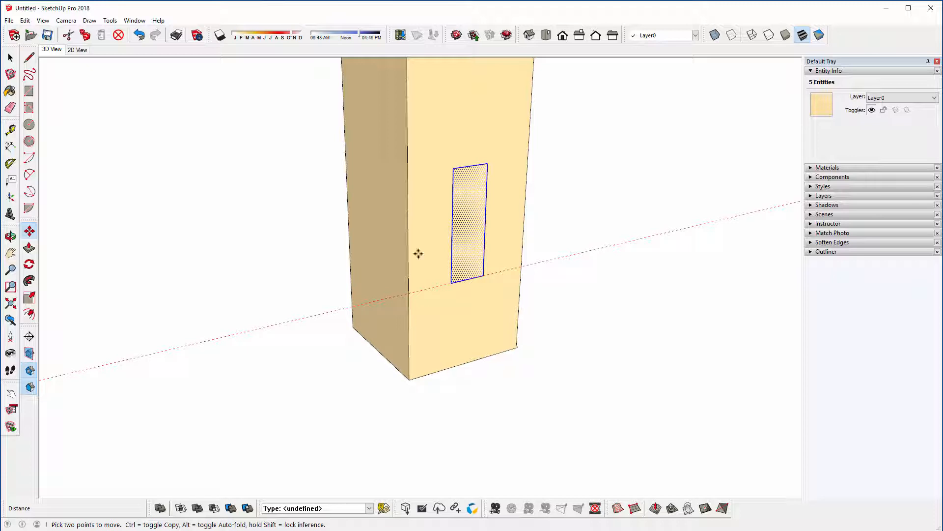
scroll(418, 253, "down", 2)
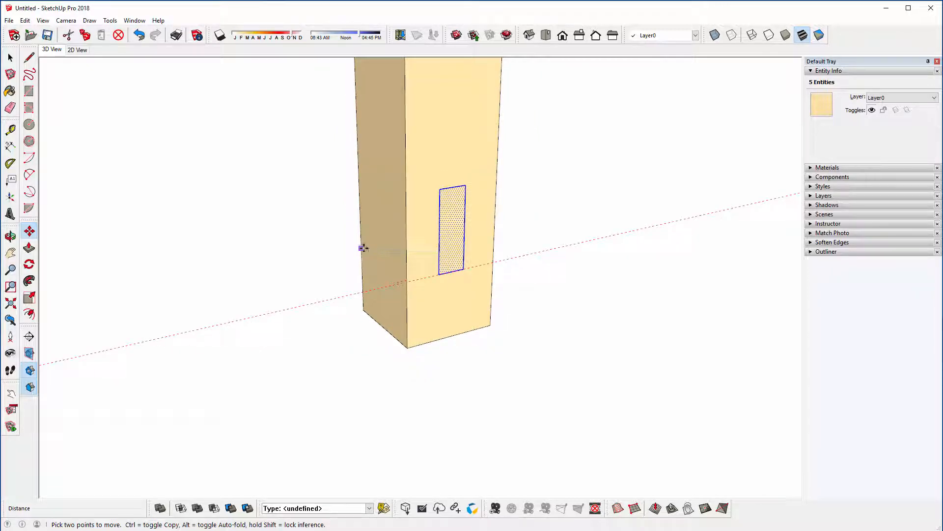
left_click(29, 265)
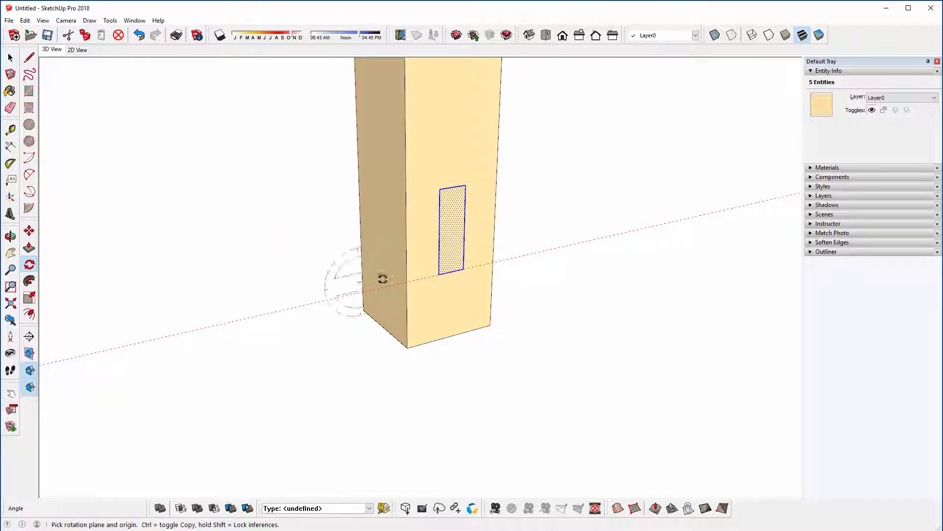
left_click(375, 203)
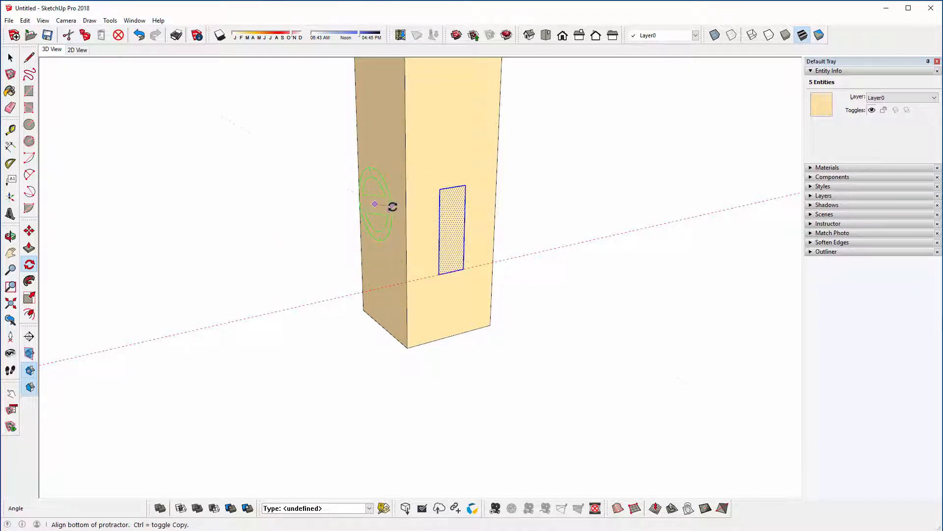
left_click(389, 212)
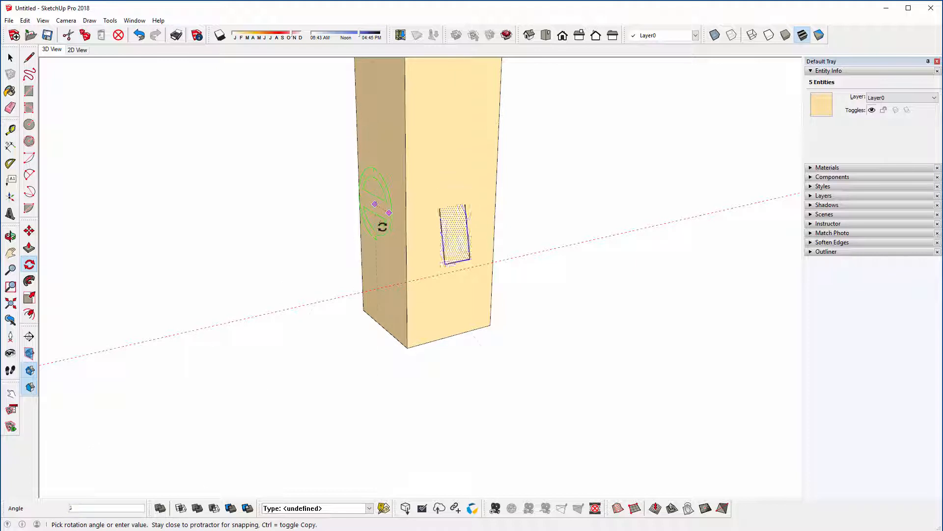
key("Escape")
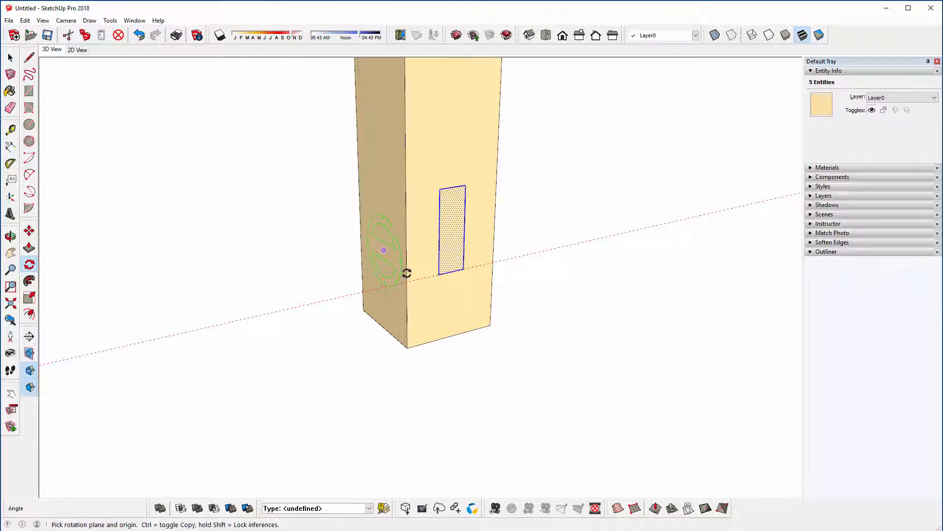
left_click(453, 305)
left_click(425, 313)
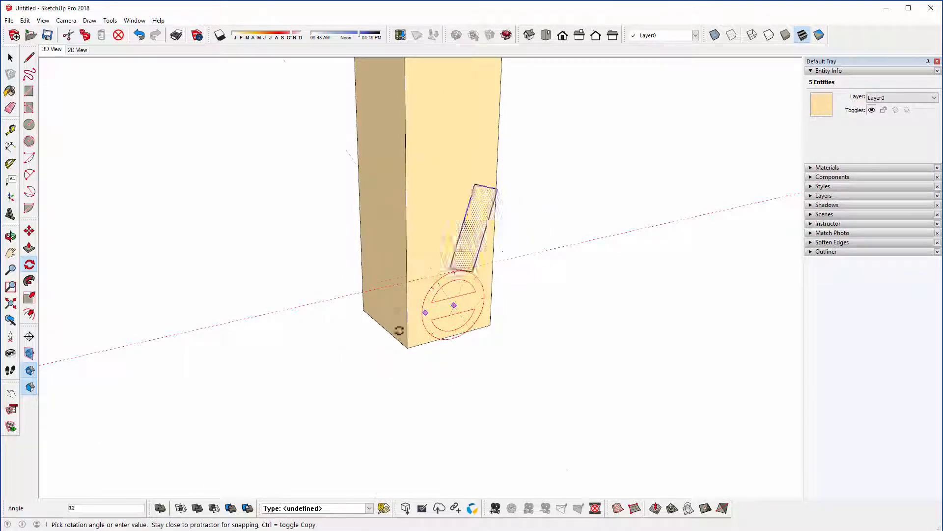
key("Escape")
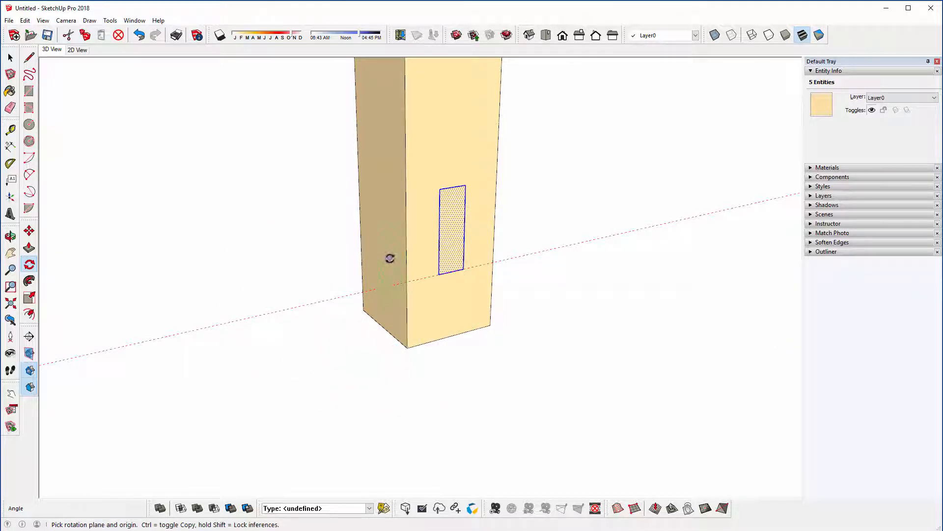
Step: Rotate a copy of the rectangle 270° about the vertical axis at the leg's bottom corner onto the adjacent face, and undo it
middle_click_drag(390, 257, 408, 260)
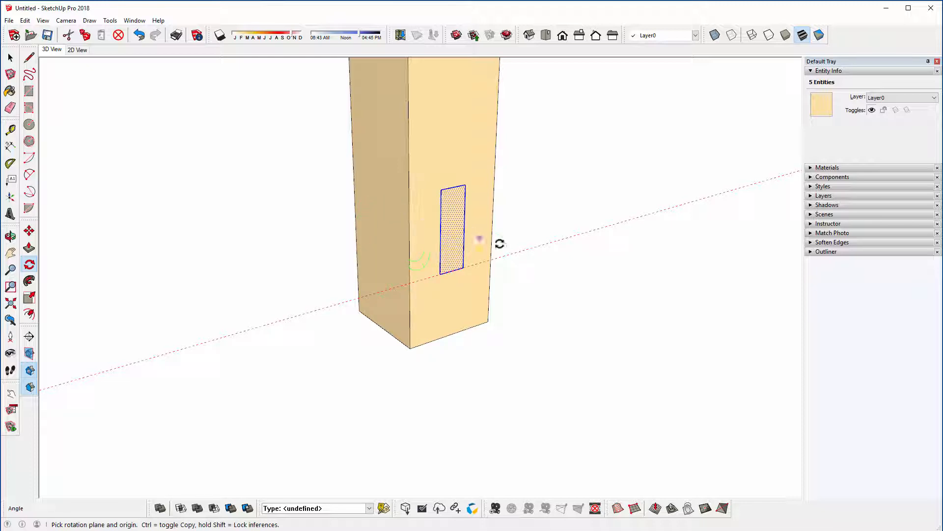
key("shift")
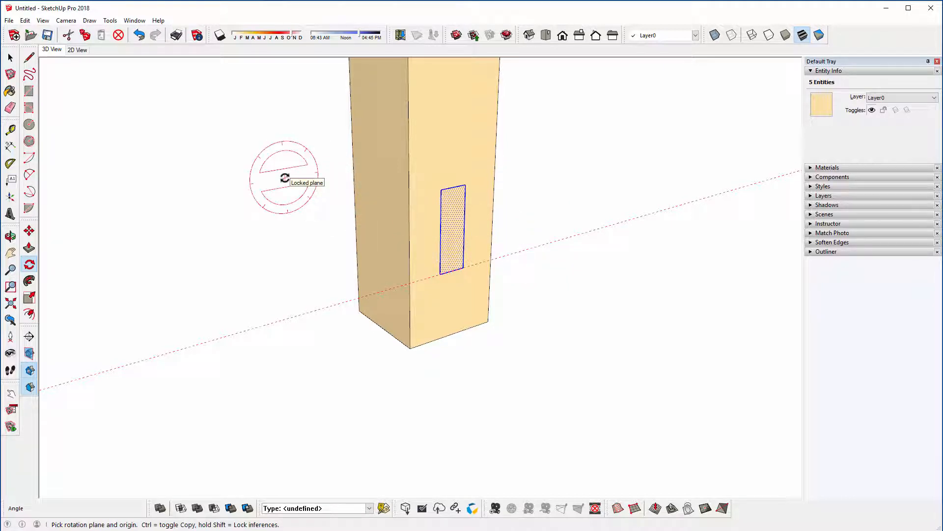
key("Up")
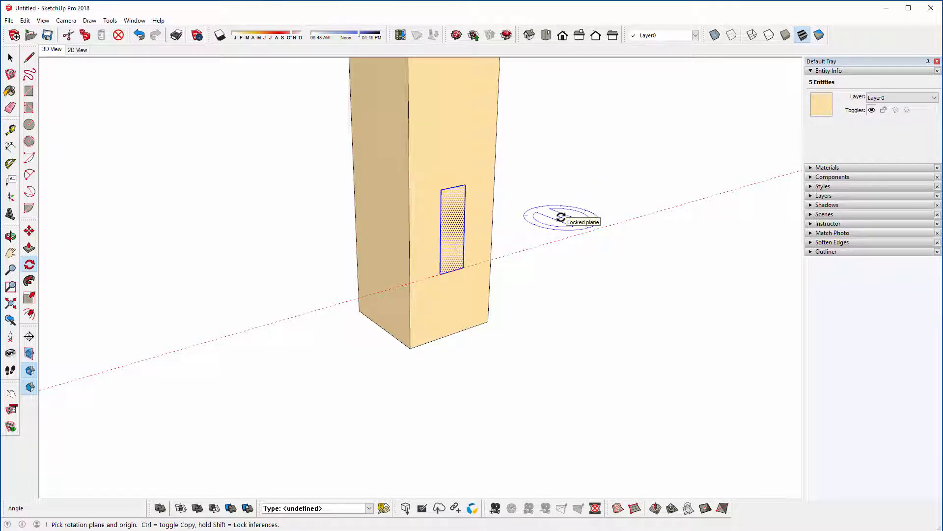
left_click(409, 348)
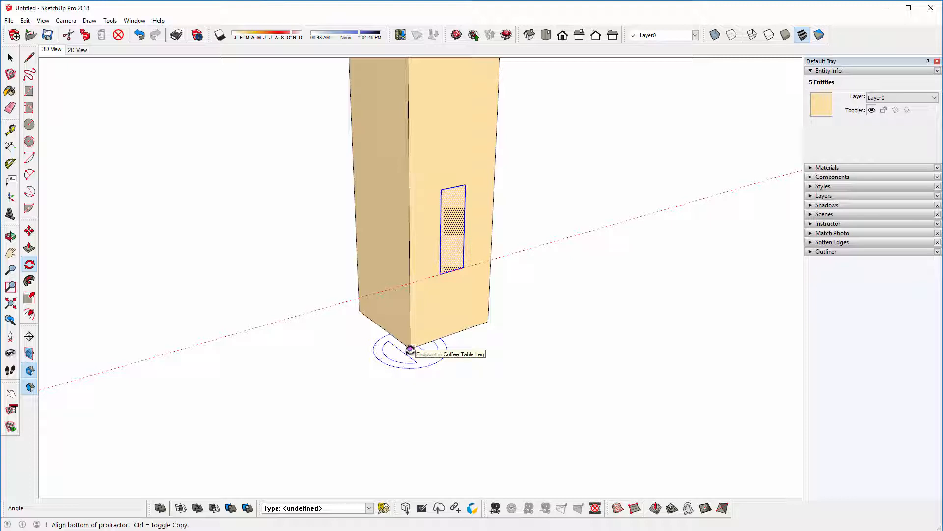
left_click(410, 350)
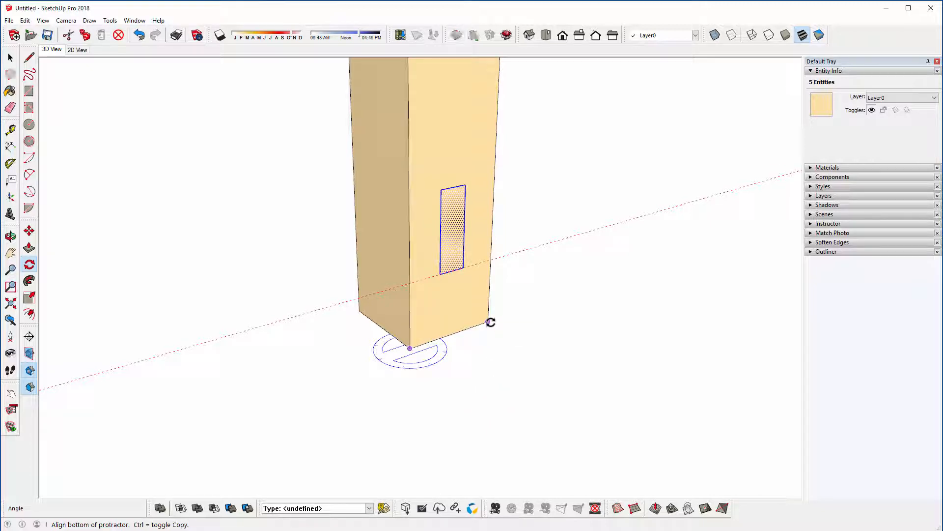
left_click(491, 322)
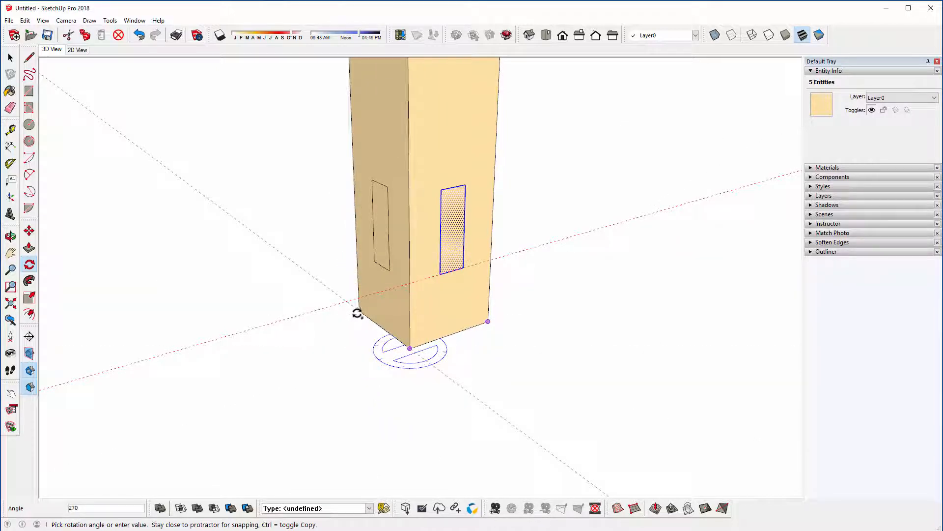
left_click(357, 313)
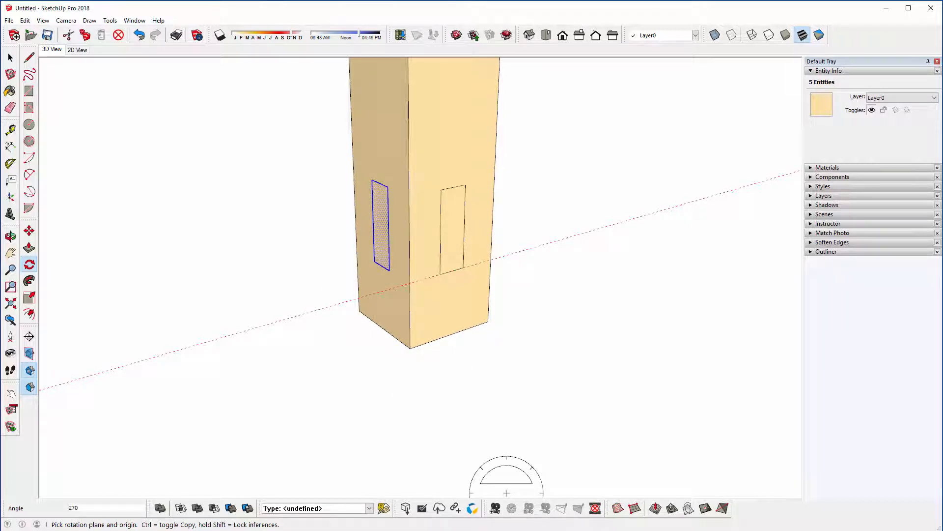
key("ctrl+z")
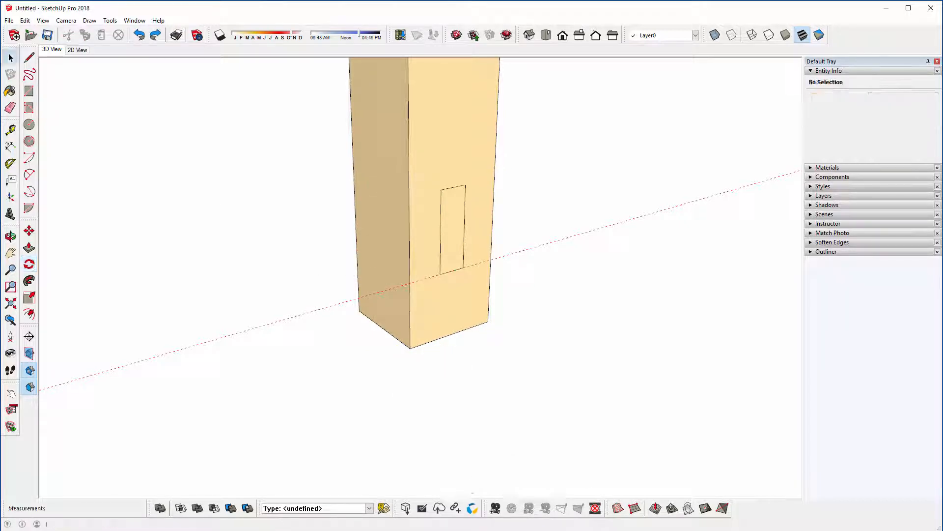
Step: Rotate a copy of the rectangle's face 270° about the vertical axis at the leg's bottom corner onto the adjacent face
key("space")
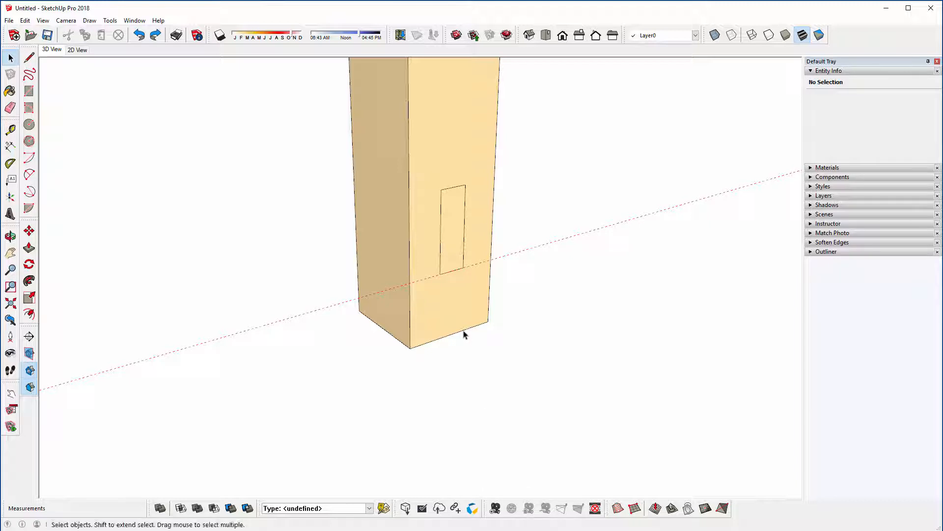
left_click(458, 213)
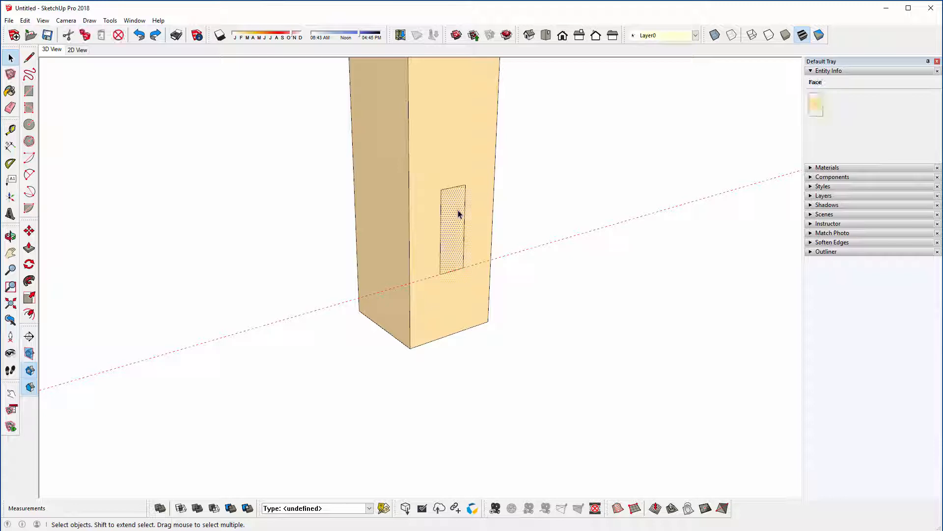
left_click(29, 264)
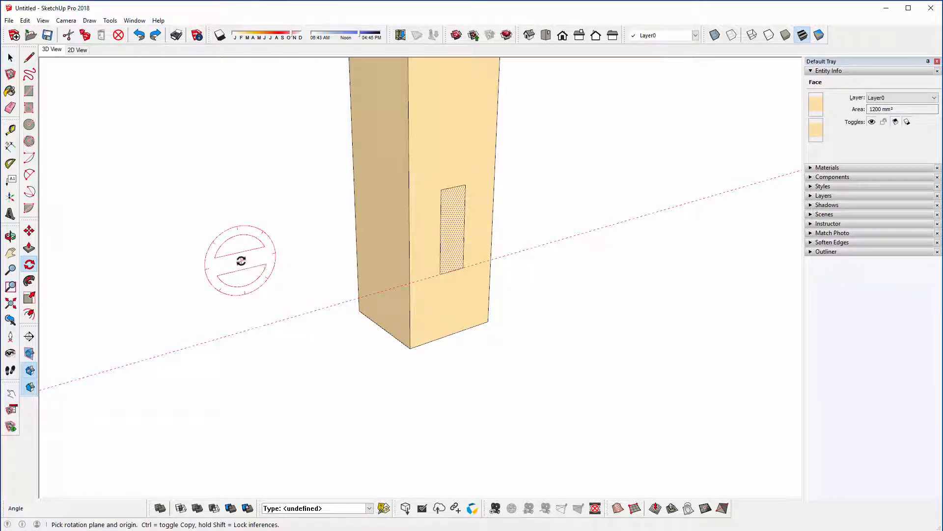
left_click(410, 348)
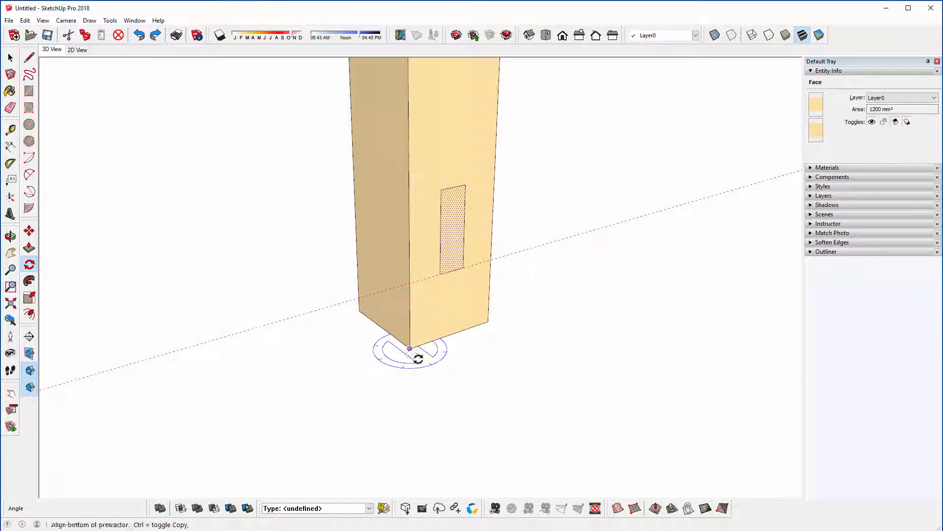
left_click(487, 323)
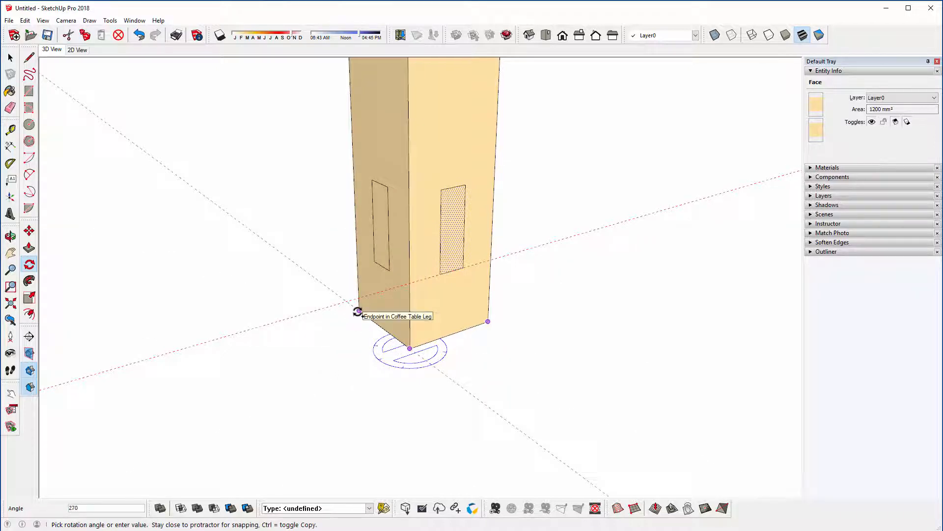
left_click(357, 312)
Step: Copy the rotated rectangle 890 mm onto the opposite leg along the table's length, using the legs' matching bottom corners as reference points
scroll(396, 143, "down", 10)
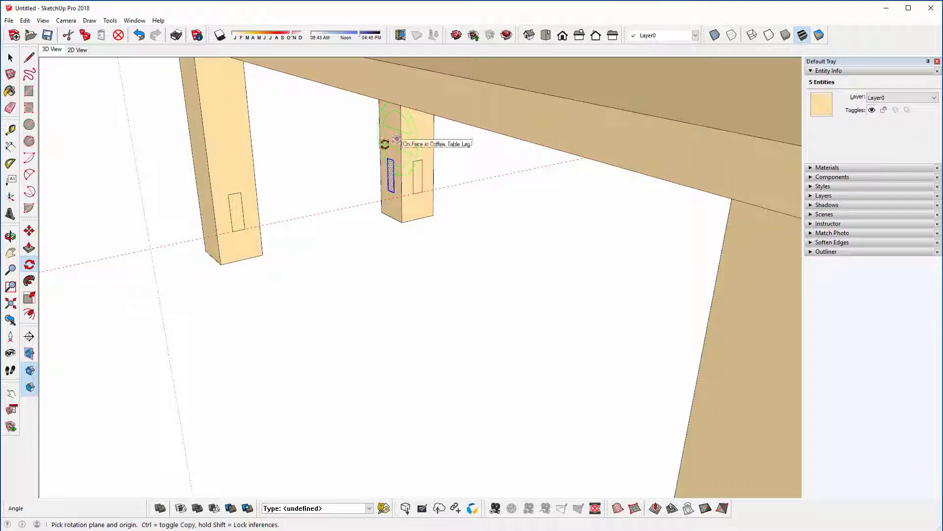
middle_click_drag(191, 104, 301, 200)
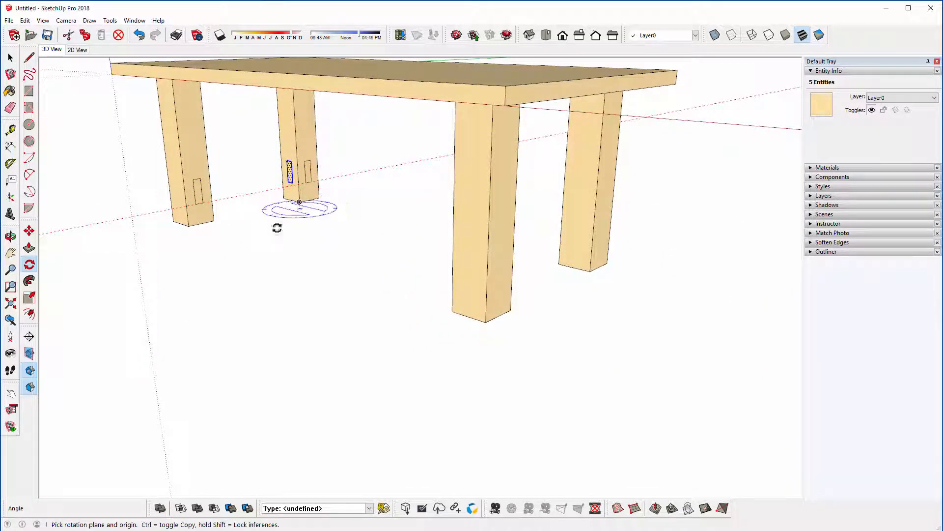
left_click(29, 232)
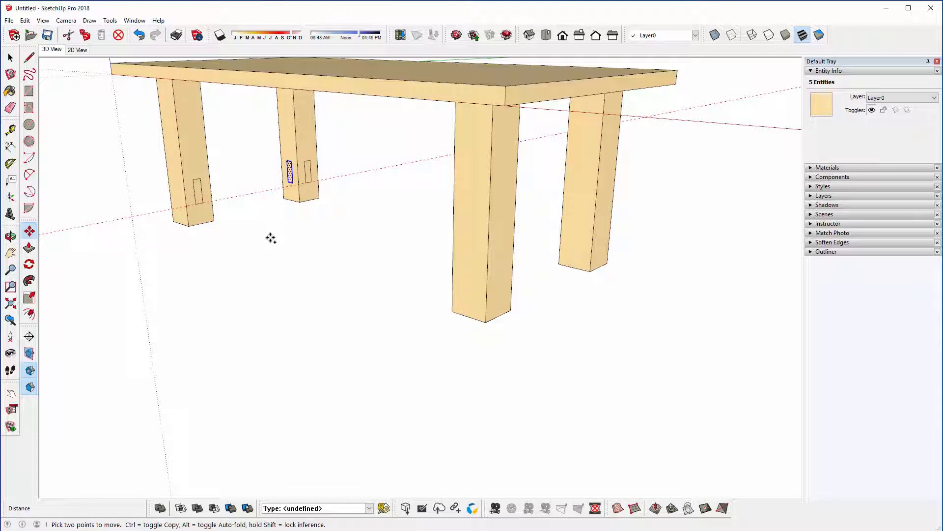
key("ctrl")
left_click(299, 202)
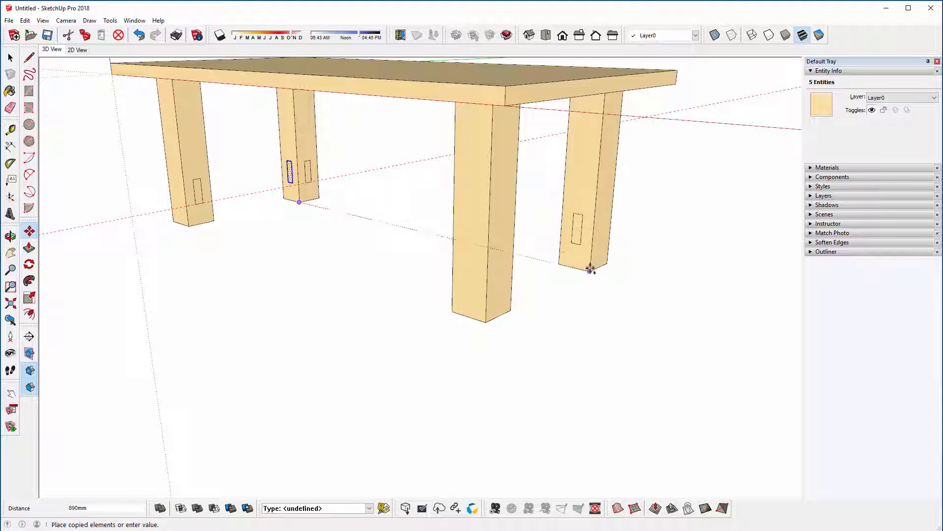
left_click(590, 270)
scroll(321, 263, "down", 3)
scroll(339, 185, "up", 5)
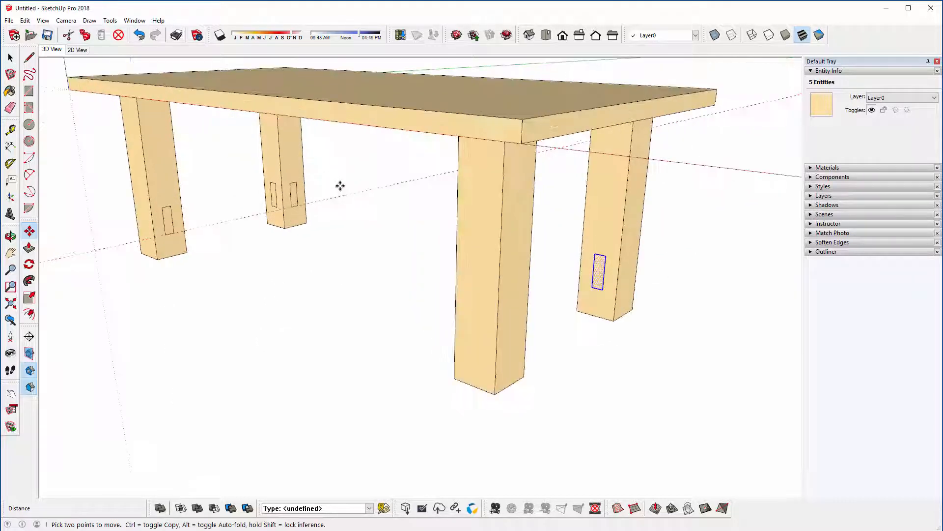
middle_click_drag(341, 181, 332, 185)
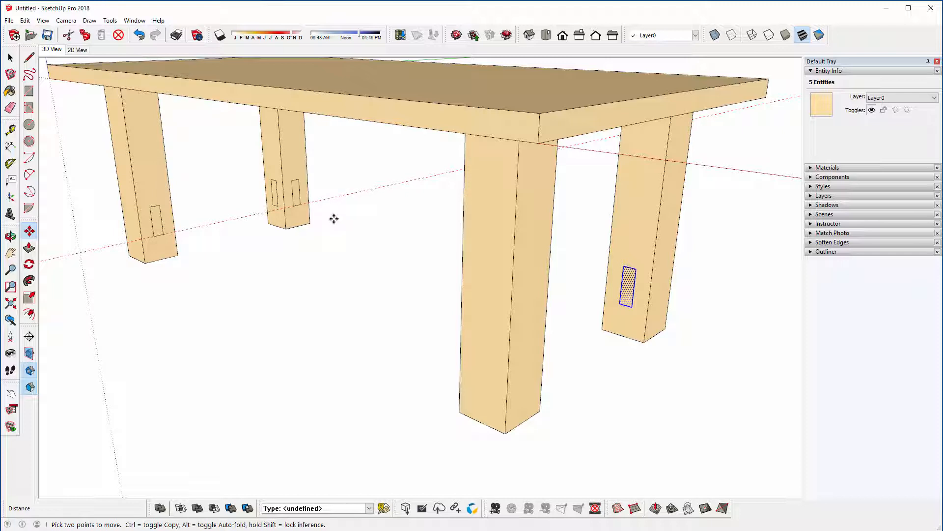
left_click(30, 248)
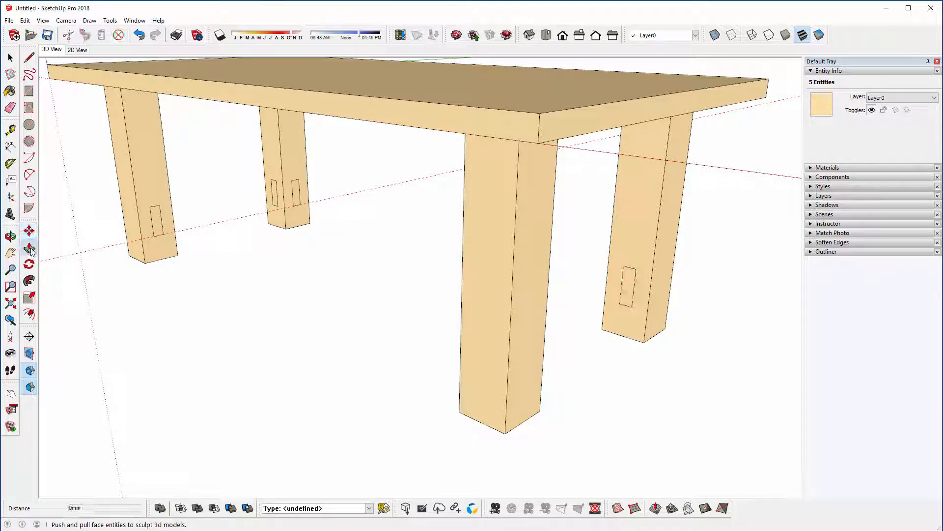
left_click(30, 249)
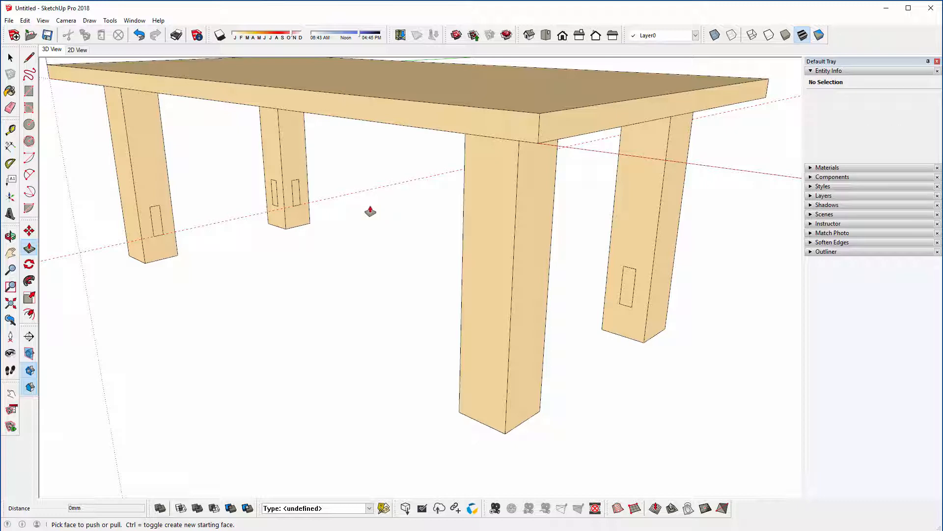
scroll(308, 283, "down", 1)
scroll(342, 209, "up", 2)
key("space")
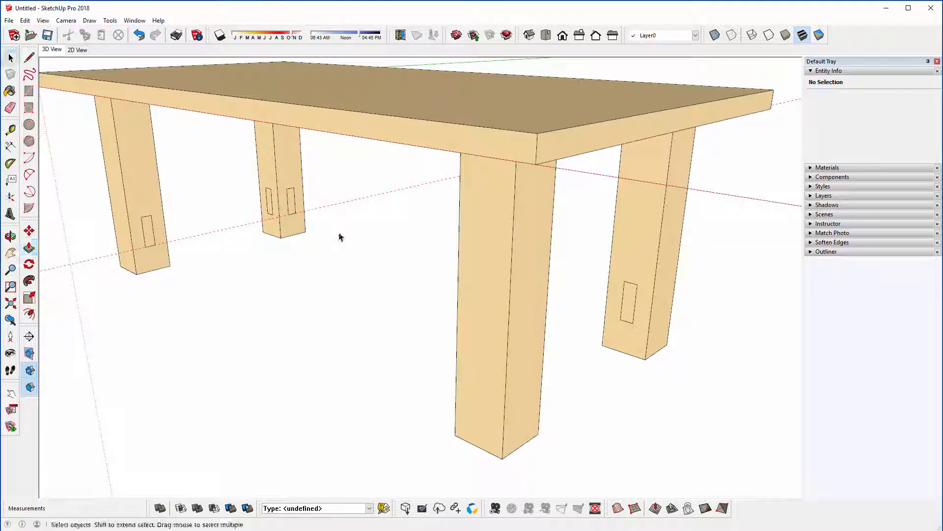
Step: Turn off "Disable pre-pick on Push/Pull Tool" in the Drawing preferences and accept the change
scroll(333, 232, "down", 1)
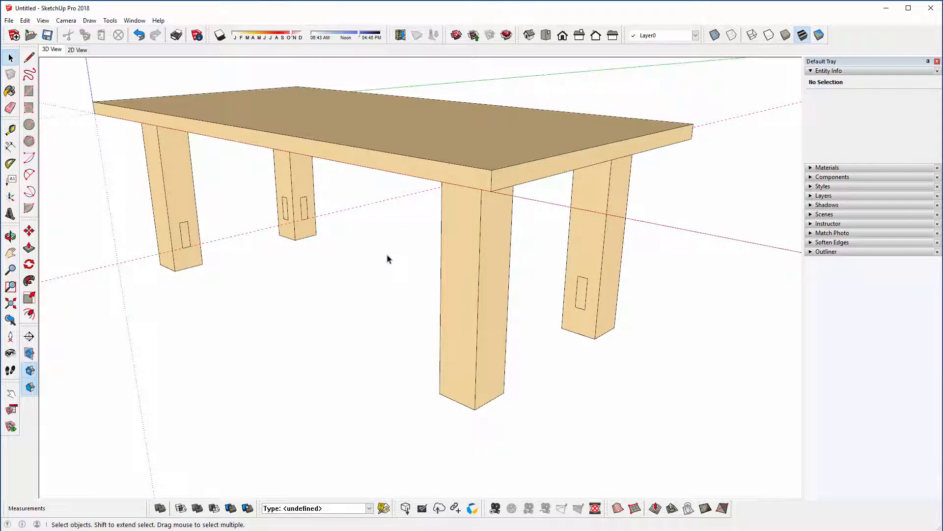
middle_click_drag(387, 259, 362, 246)
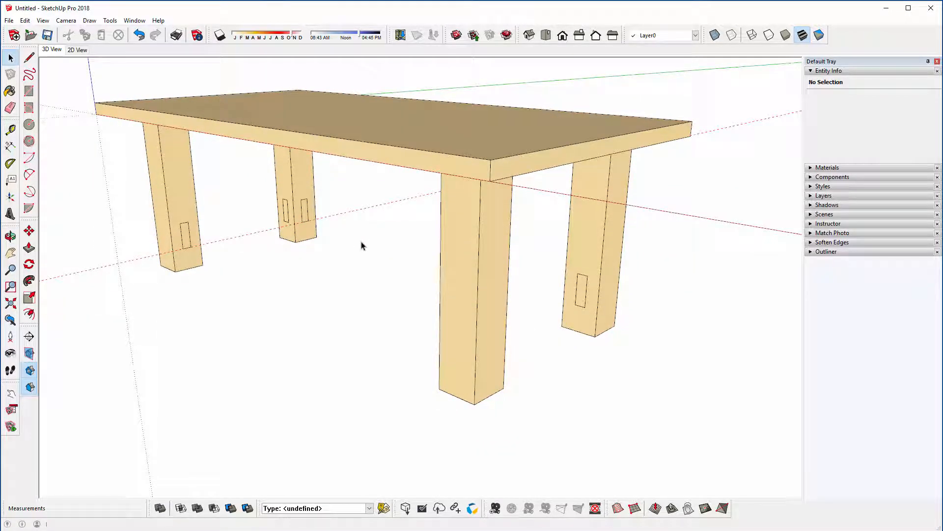
left_click(134, 20)
left_click(148, 83)
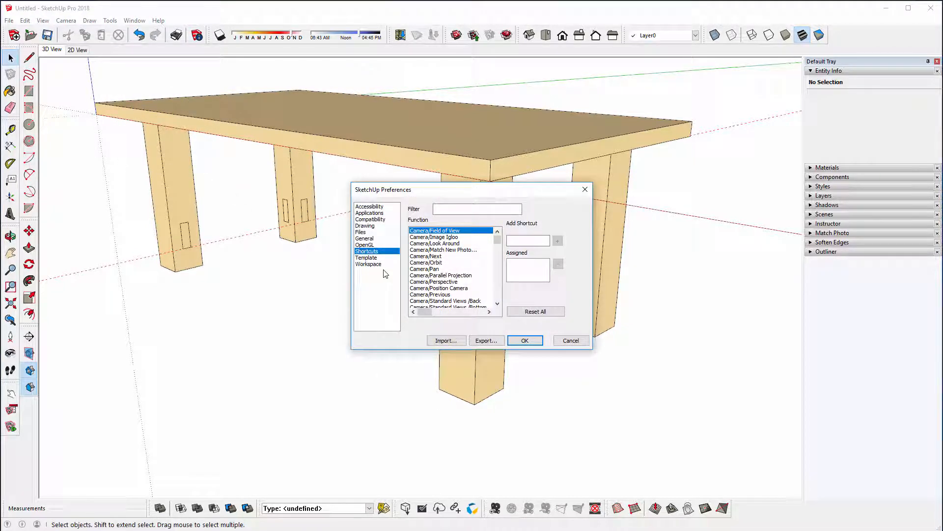
left_click(366, 226)
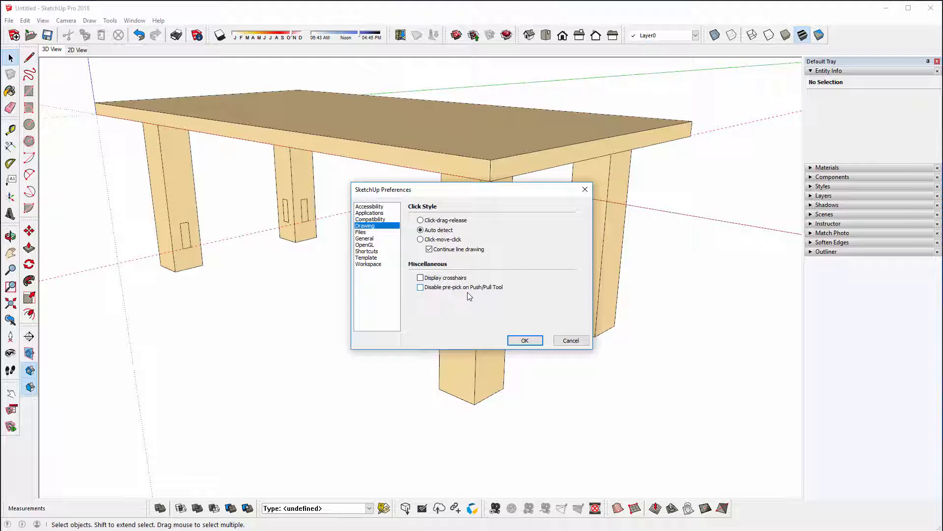
left_click(530, 342)
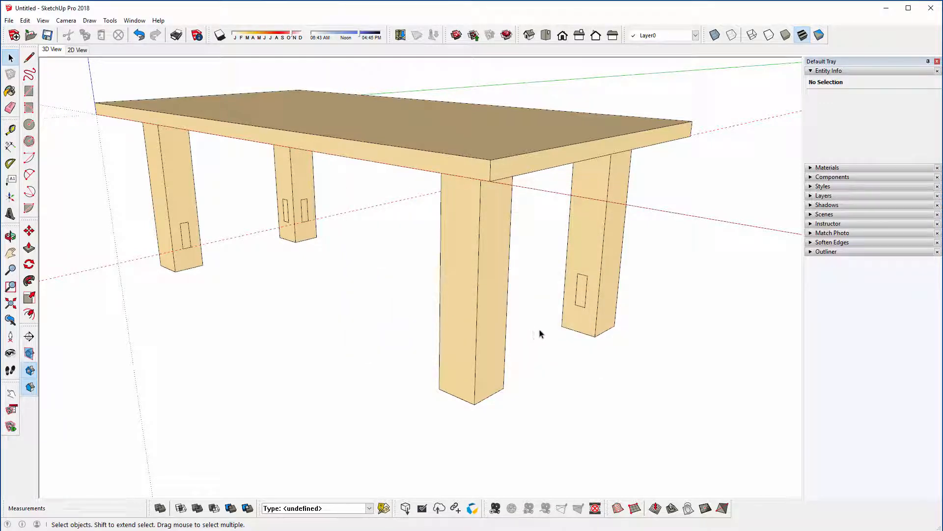
Step: Try Push/Pull on the preselected profile face, extending it outward from its leg toward the opposite leg, and cancel it
left_click(580, 297)
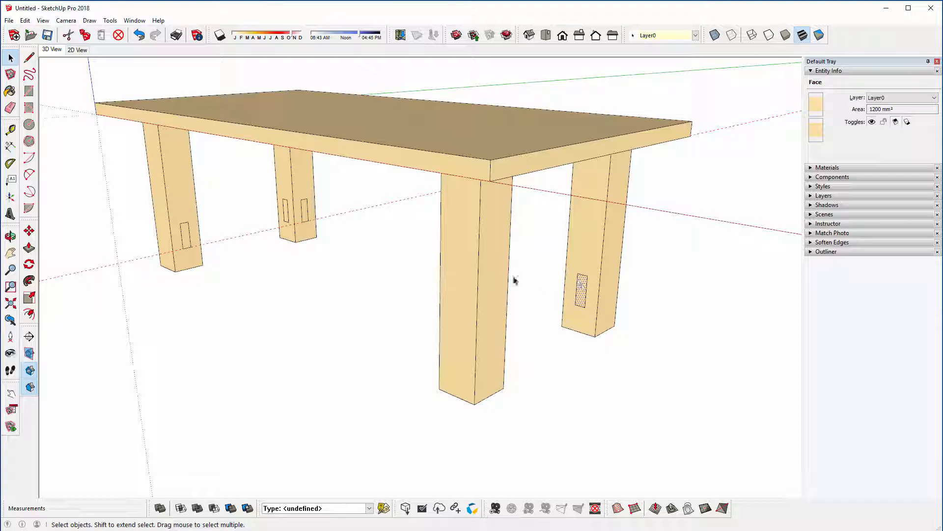
left_click(29, 247)
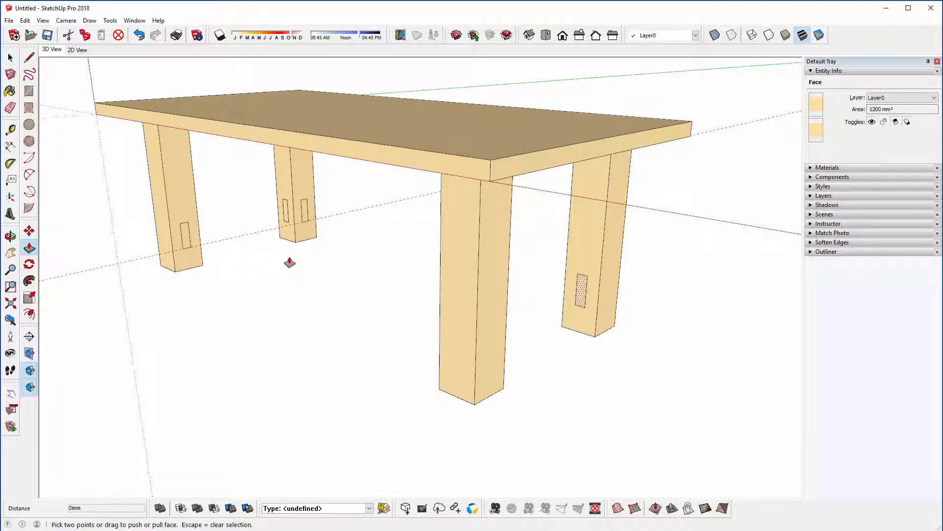
left_click(578, 281)
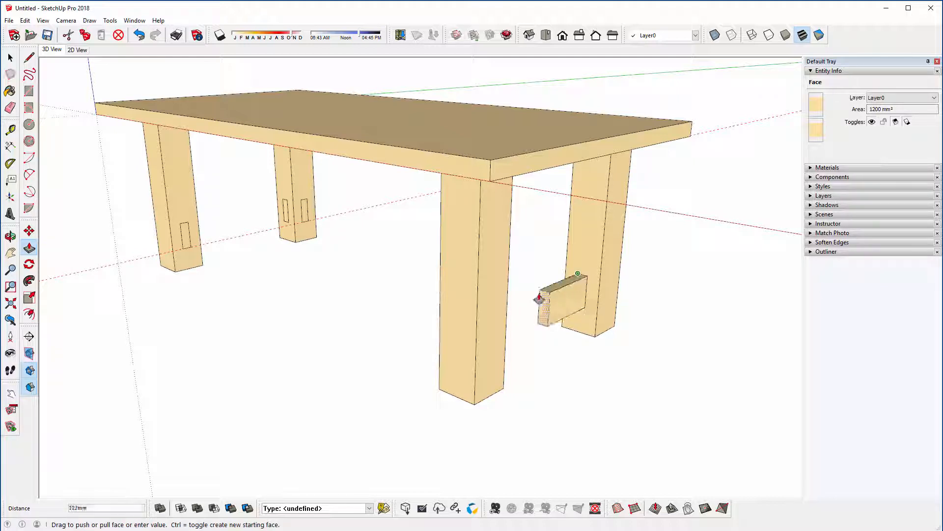
key("Escape")
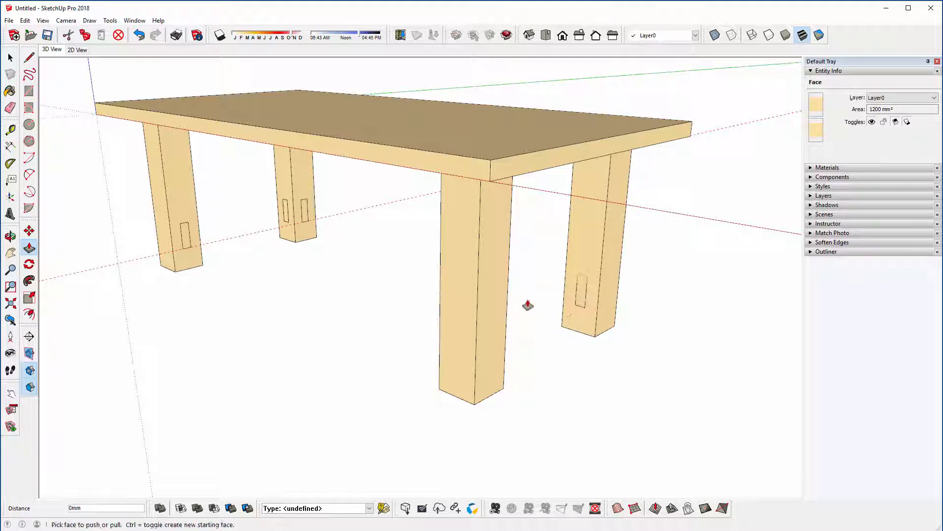
key("space")
Step: Try Push/Pull on the same preselected profile, using a bottom corner of the distant leg's profile as the start point, and cancel it
left_click(547, 310)
left_click(580, 298)
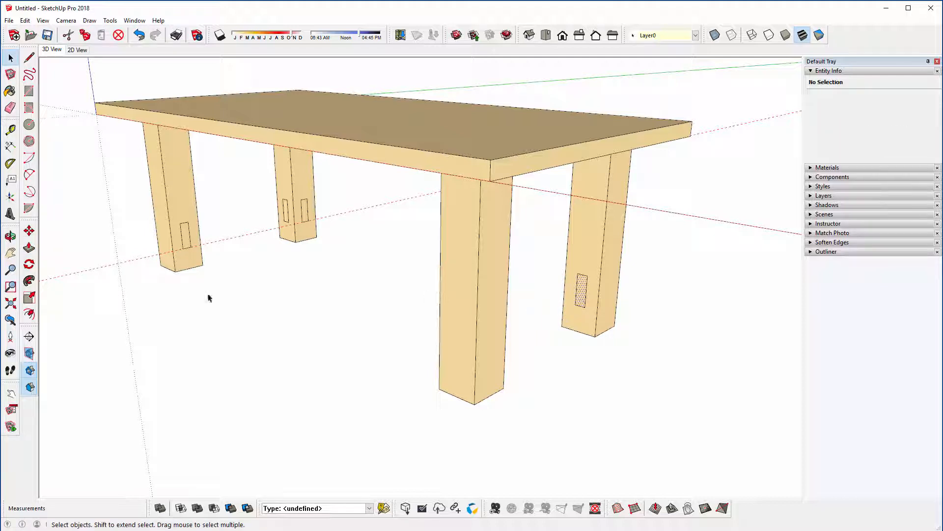
left_click(29, 248)
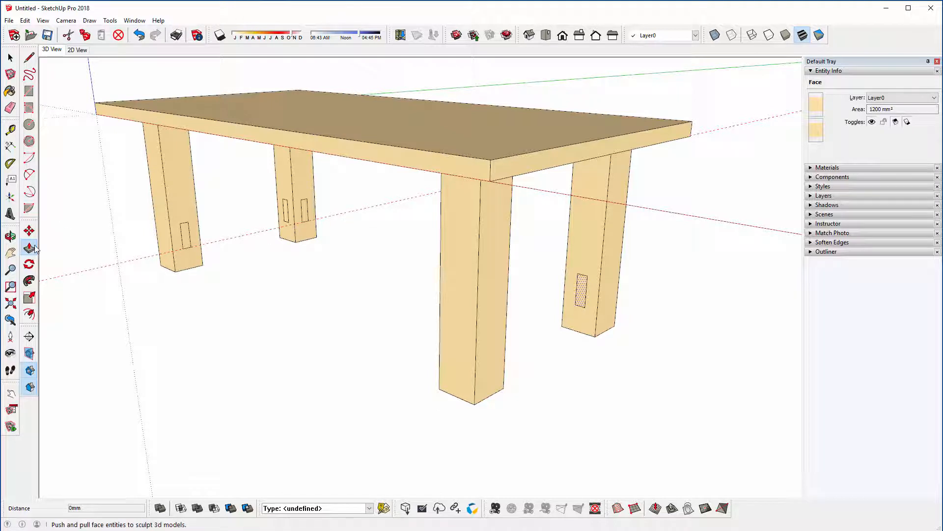
scroll(284, 231, "up", 8)
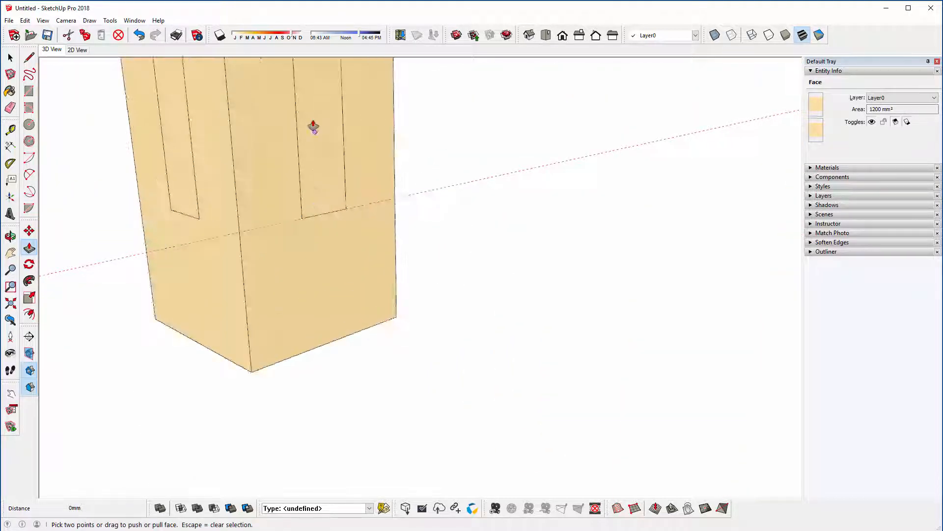
middle_click_drag(278, 269, 266, 332)
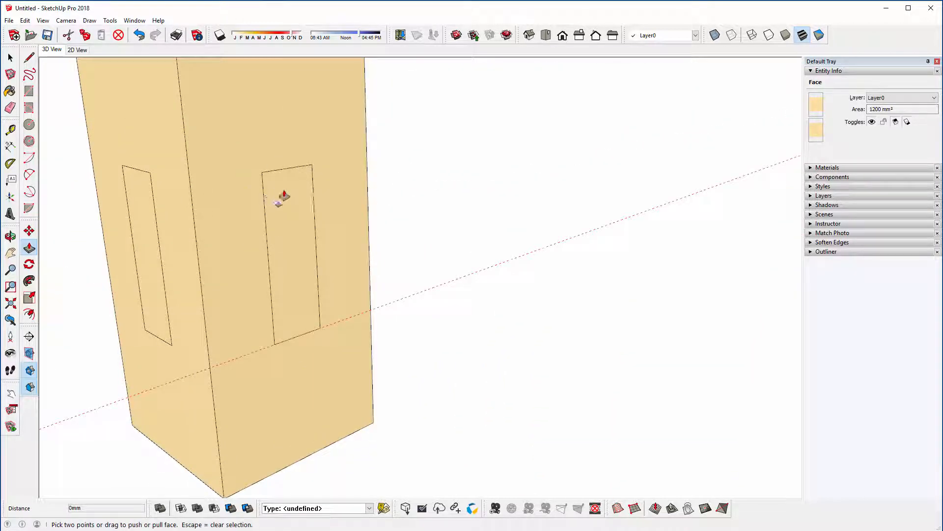
left_click(276, 347)
scroll(278, 347, "down", 5)
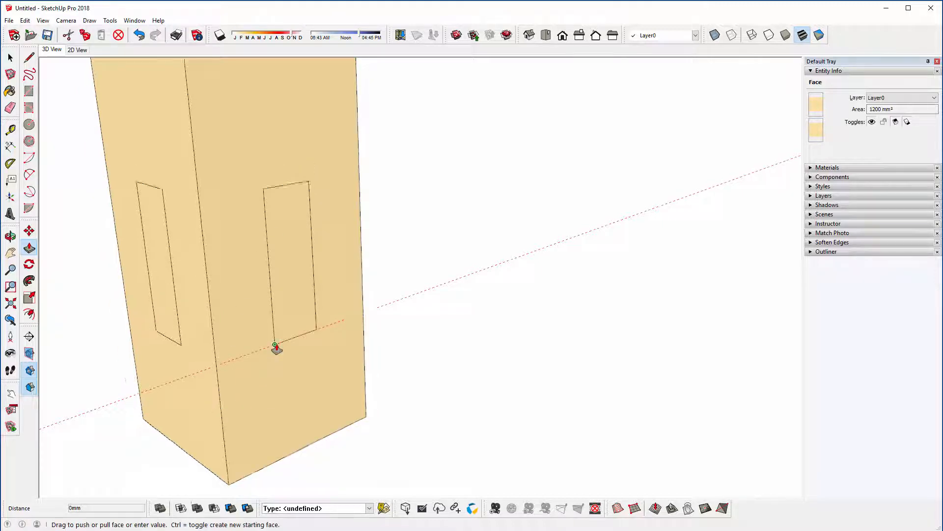
scroll(283, 348, "down", 5)
middle_click_drag(324, 153, 373, 254, "shift")
scroll(353, 346, "down", 5)
middle_click_drag(354, 345, 151, 162)
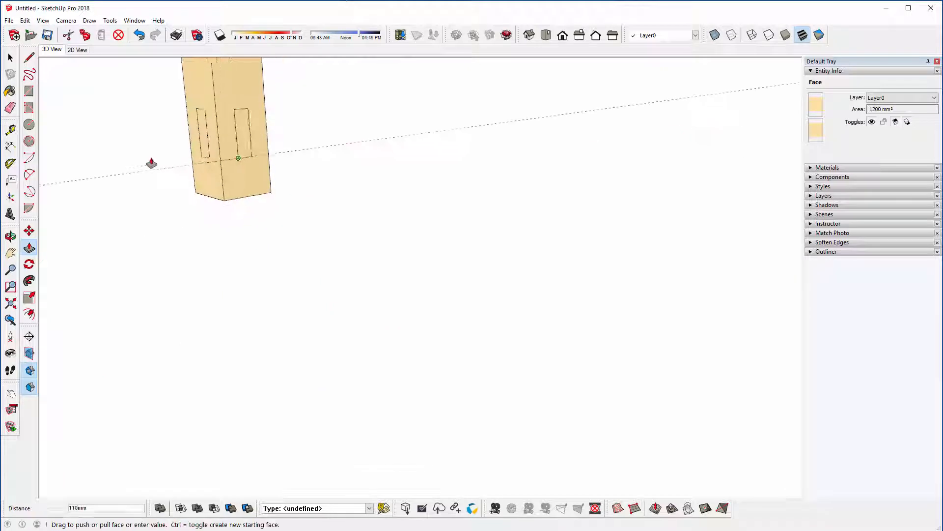
scroll(207, 162, "down", 2)
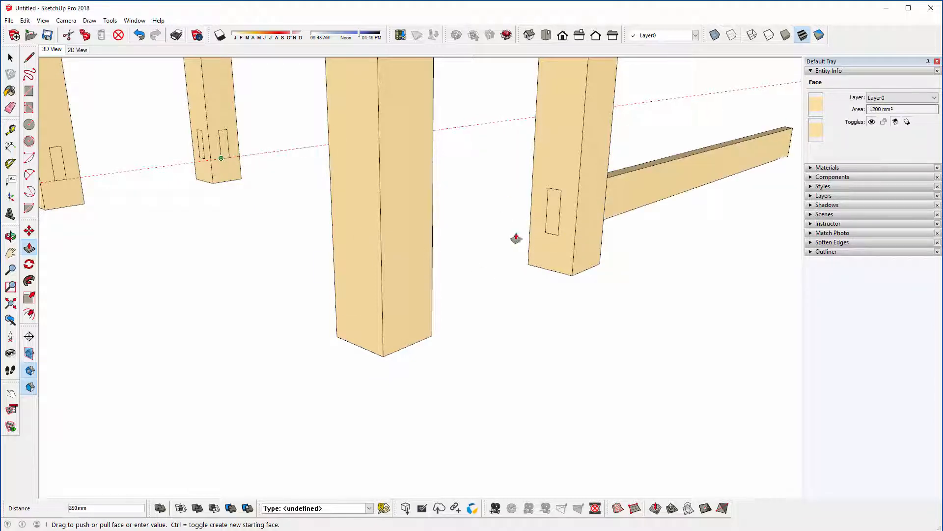
key("space")
Step: Turn "Disable pre-pick on Push/Pull Tool" back on in the Drawing preferences and accept the change
middle_click_drag(480, 255, 389, 322)
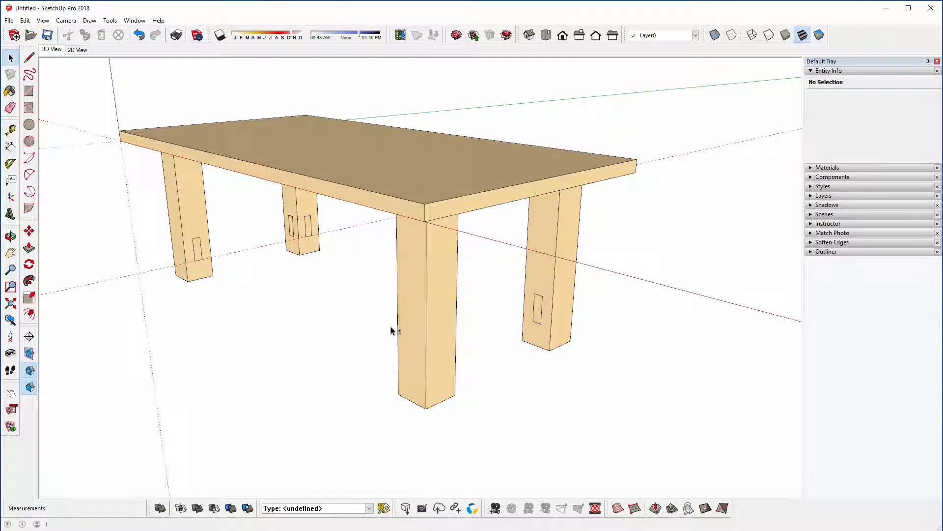
left_click(135, 20)
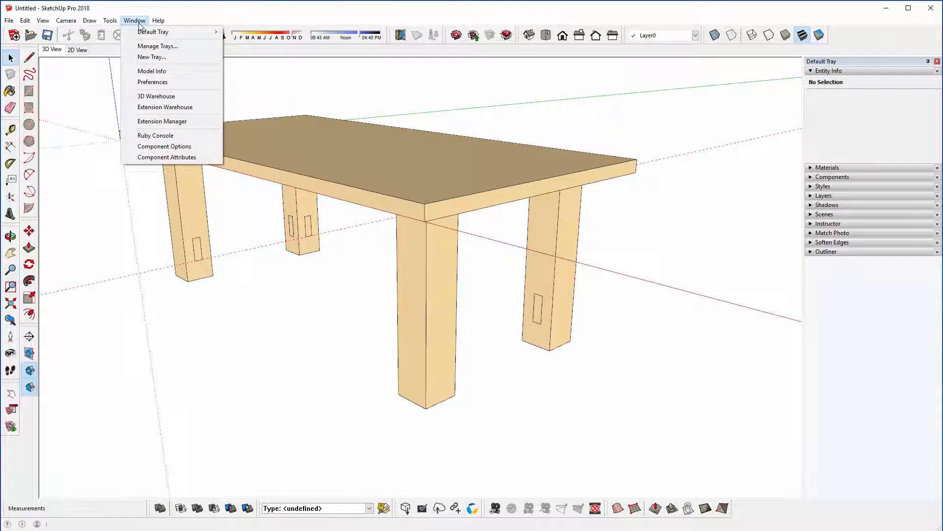
left_click(136, 84)
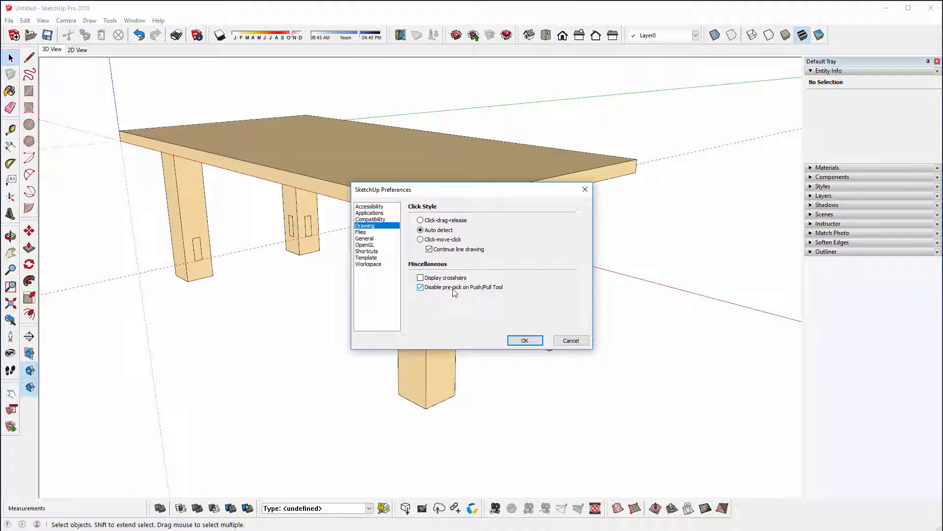
left_click(515, 337)
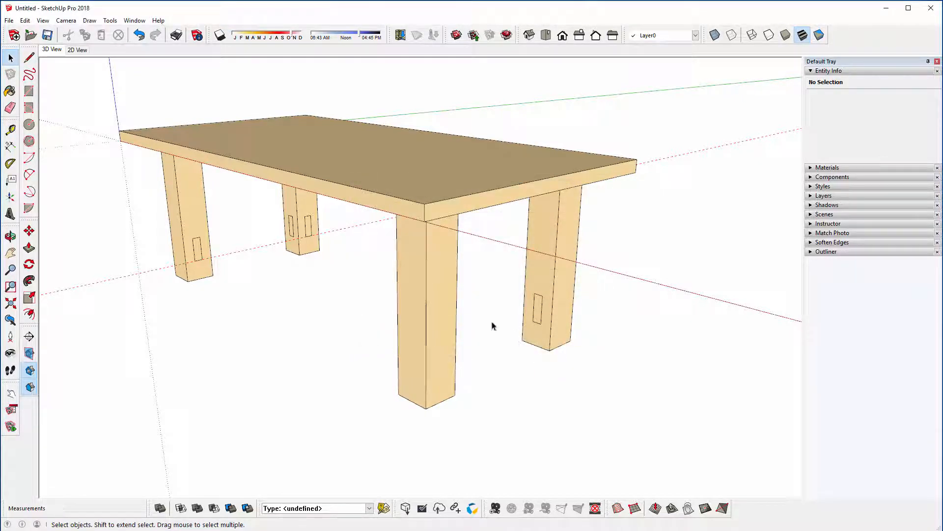
Step: Extrude both long rail profiles 820 mm so each spans from its leg to the inner face of the opposite leg
middle_click_drag(495, 323, 412, 320)
left_click(477, 309)
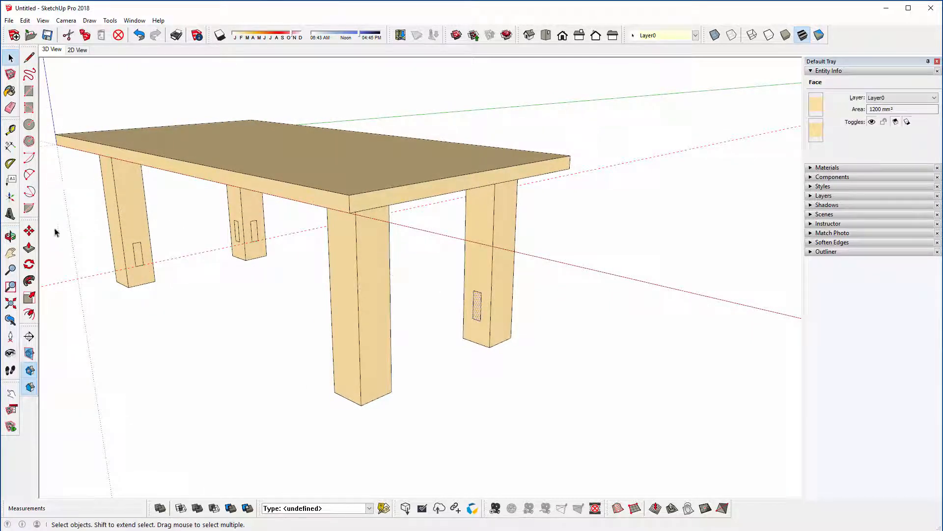
left_click(29, 247)
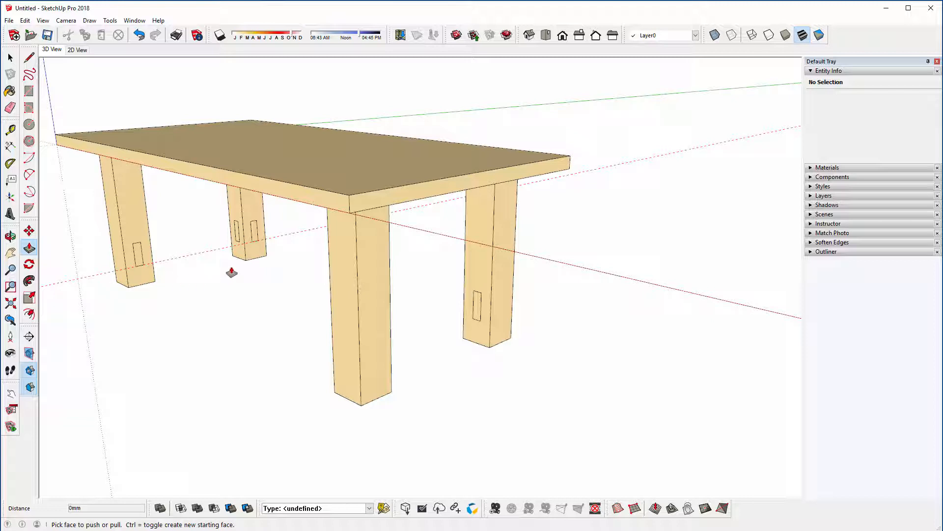
middle_click_drag(239, 269, 273, 261)
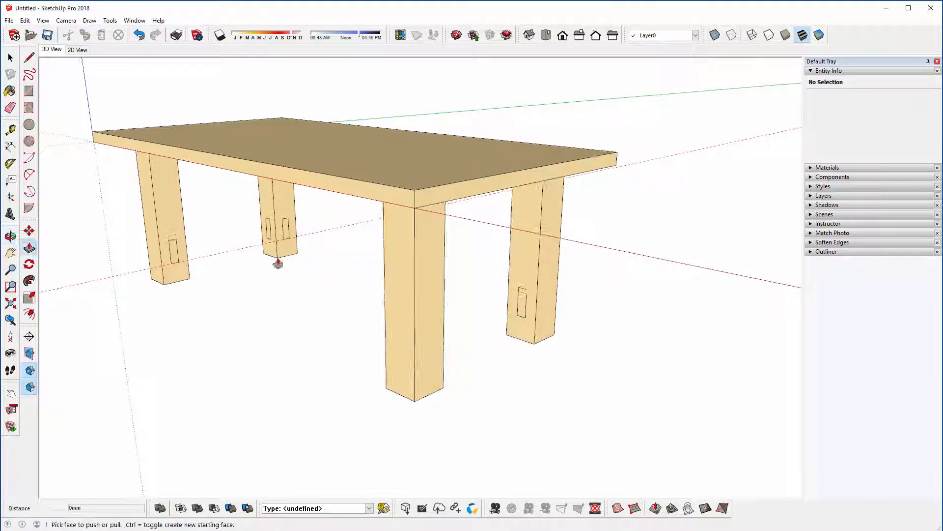
left_click(288, 236)
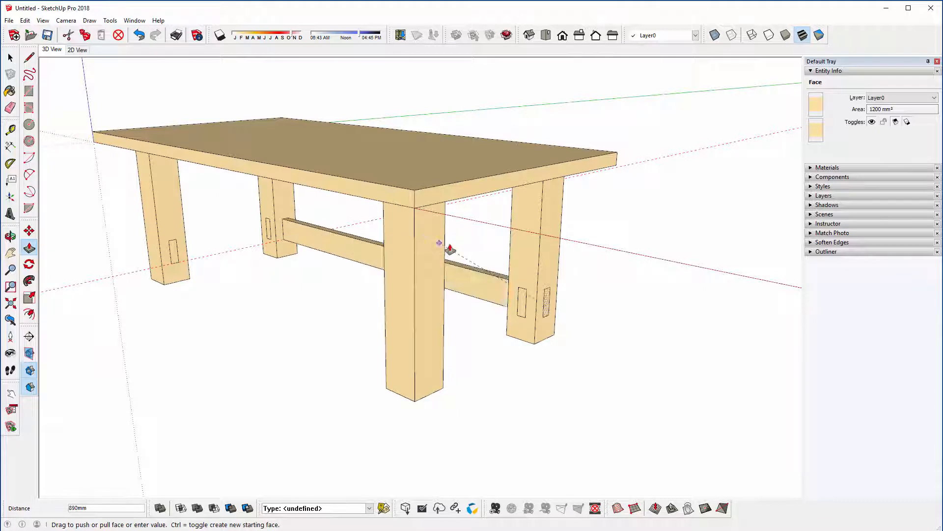
left_click(512, 244)
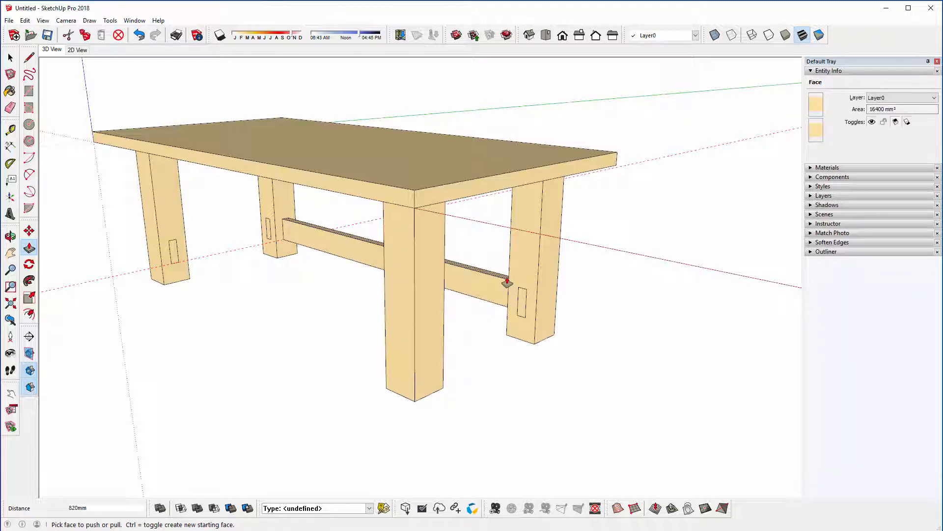
left_click(174, 250)
double_click(173, 251)
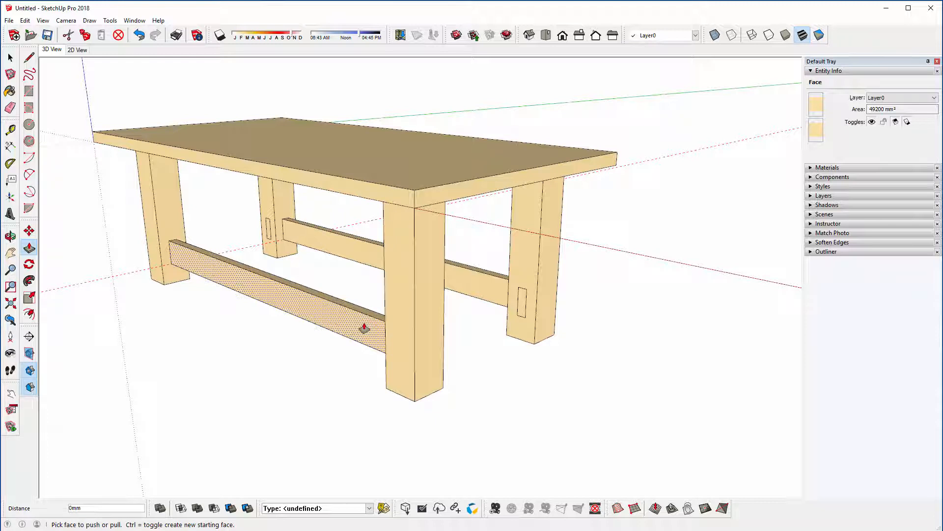
Step: Extrude both short rail profiles 270 mm so each spans between the two legs at its end of the table
left_click(266, 232)
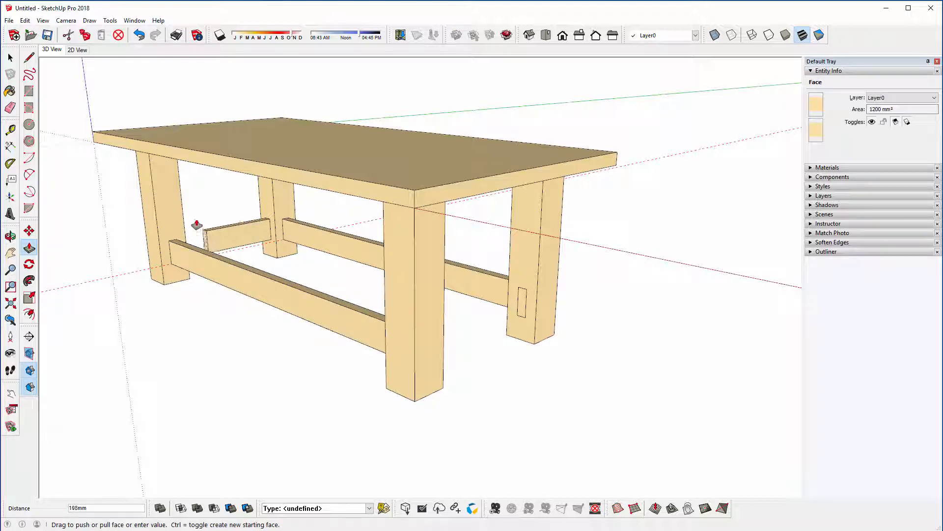
left_click(182, 216)
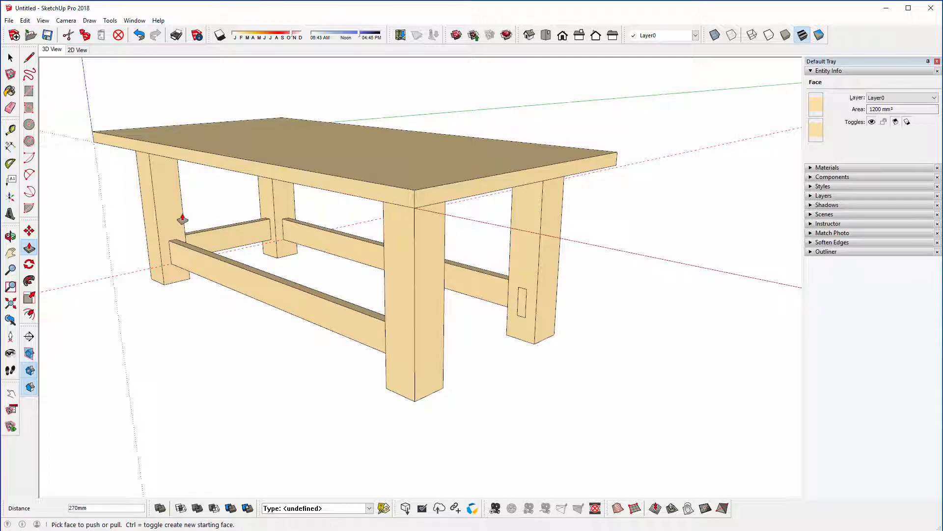
double_click(520, 305)
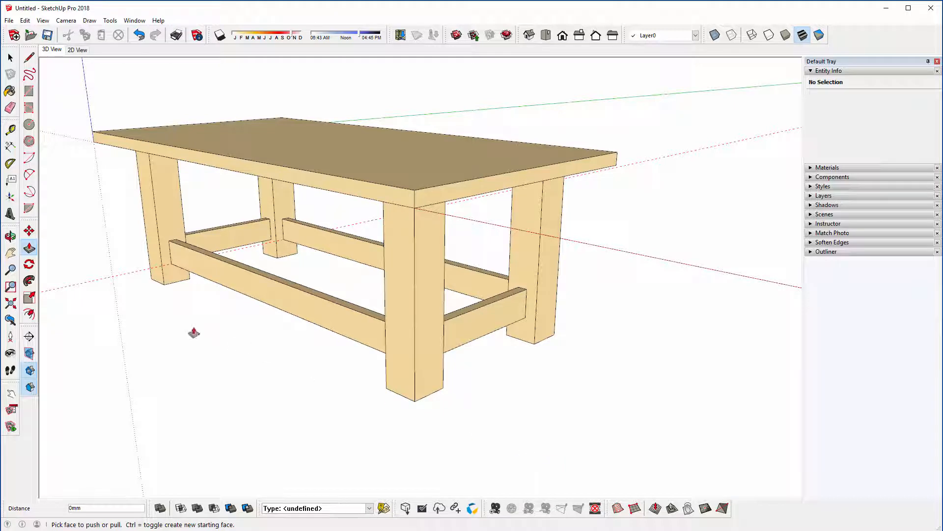
Step: Select all the geometry of the four rails and make it one group
middle_click_drag(194, 332, 351, 295)
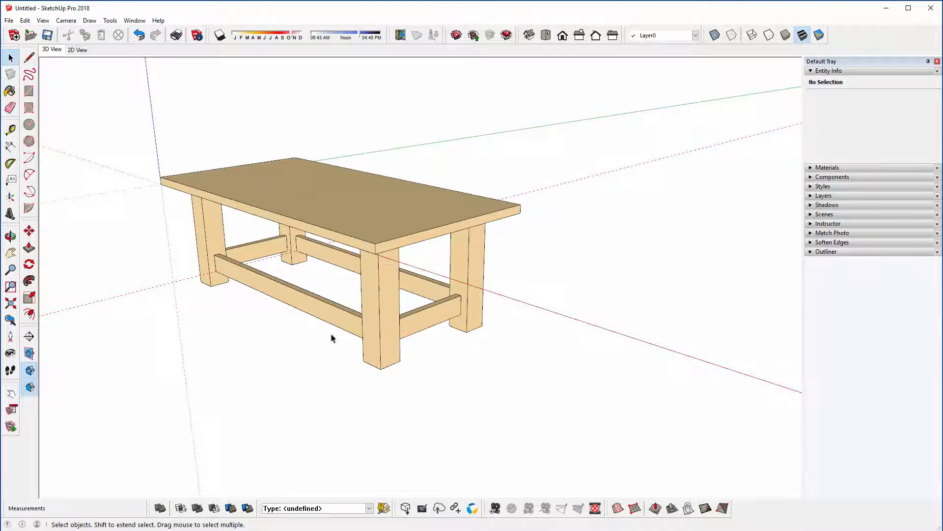
middle_click_drag(331, 338, 362, 250)
middle_click_drag(278, 281, 346, 320)
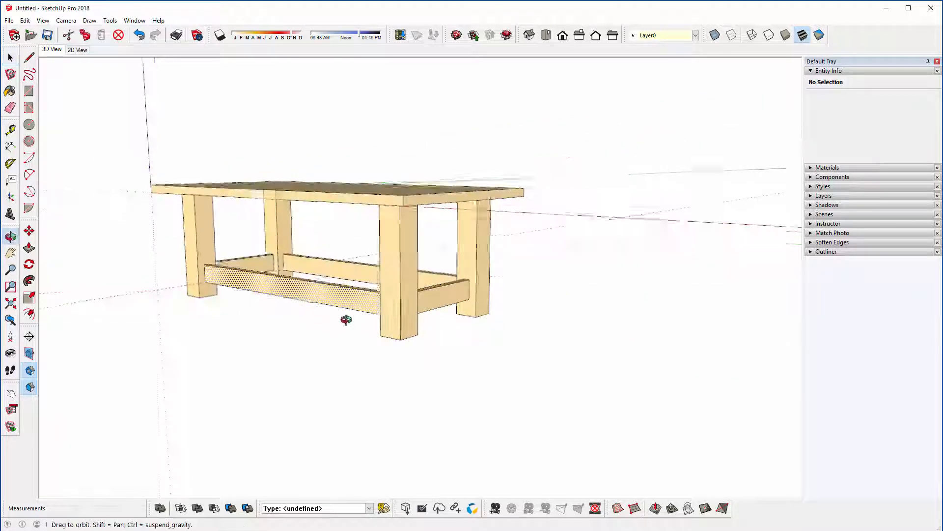
left_click(433, 295)
middle_click_drag(432, 295, 353, 309)
left_click_drag(160, 230, 522, 347)
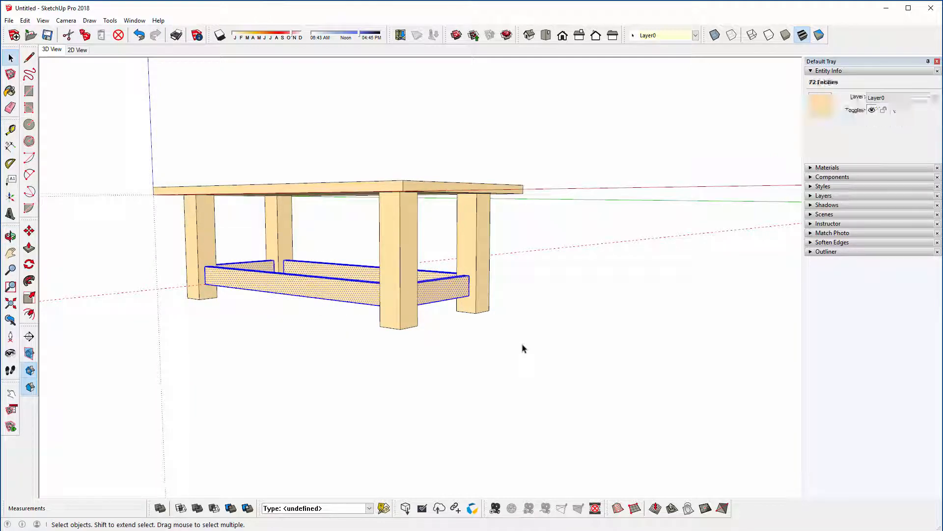
right_click(268, 284)
left_click(300, 365)
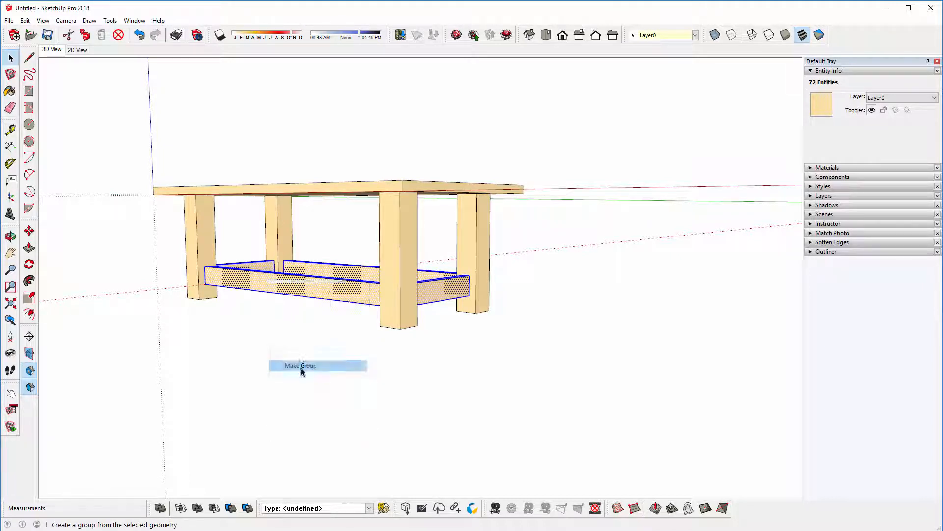
left_click(331, 320)
Step: Delete all guides from the model and collapse the Entity Info section
middle_click_drag(383, 310, 374, 333)
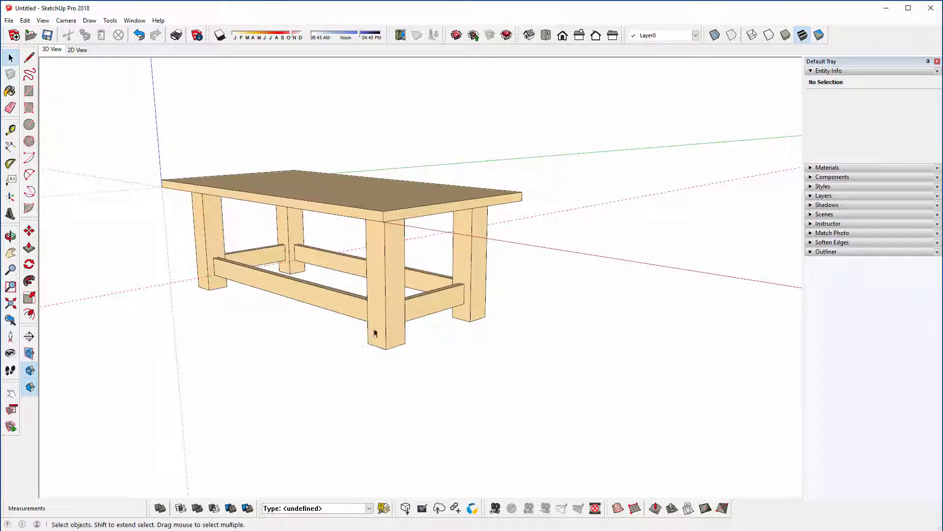
left_click(25, 20)
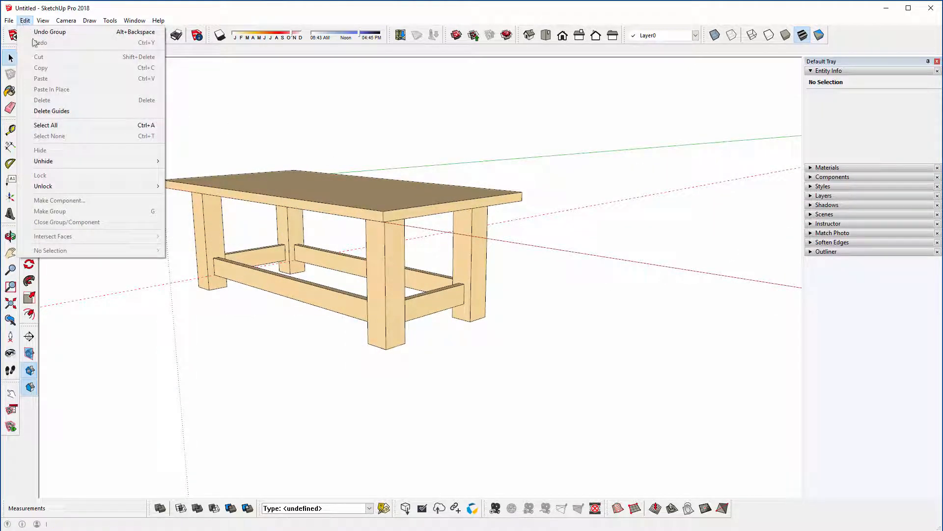
left_click(44, 111)
middle_click_drag(180, 229, 242, 238)
scroll(206, 240, "up", 3)
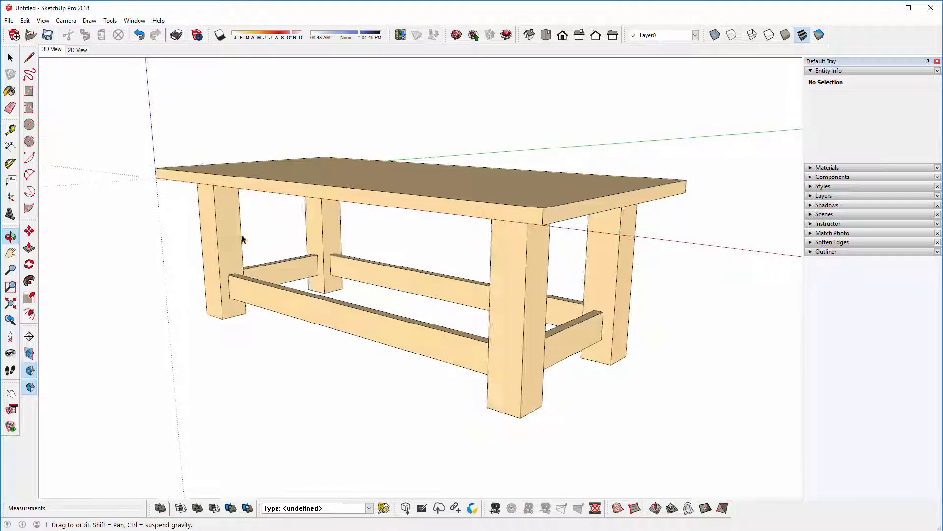
left_click(821, 70)
Step: Add a vertical guide 20 mm inward from one end edge of the far long rail's inner face
middle_click_drag(331, 323, 486, 301)
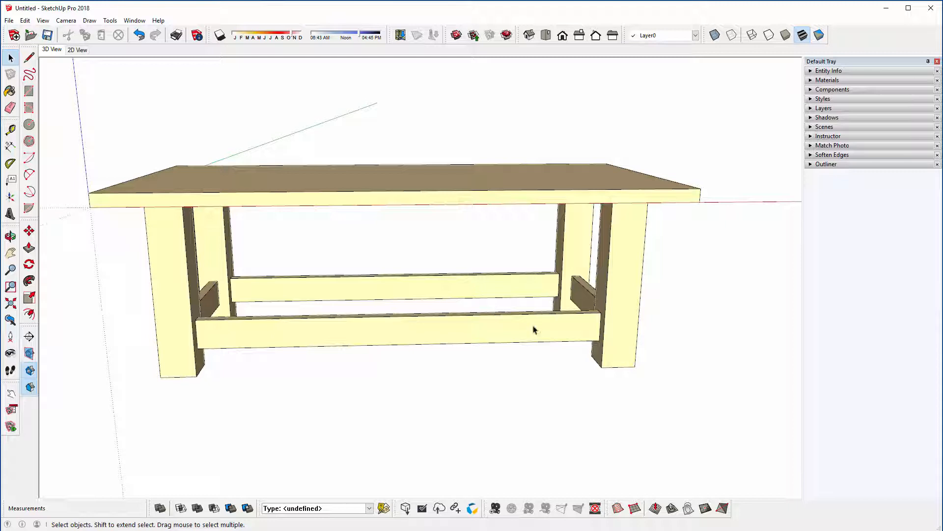
mouse_move(460, 305)
middle_mouse_down()
mouse_move(459, 317)
mouse_move(449, 315)
middle_mouse_up()
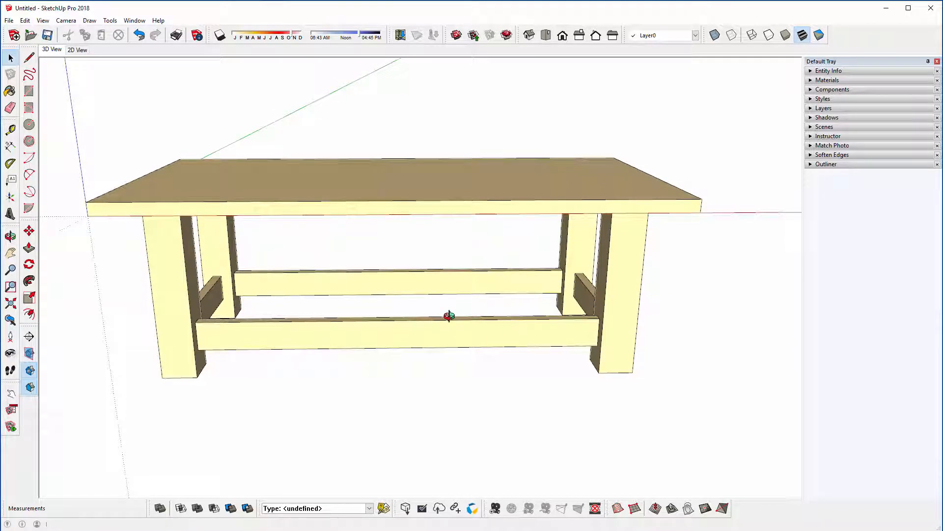
middle_click_drag(448, 322, 434, 319)
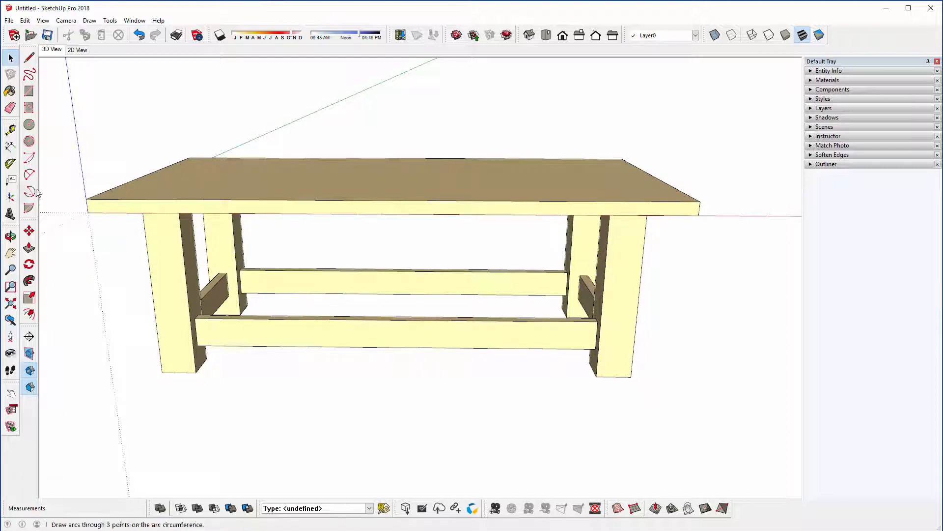
left_click(11, 130)
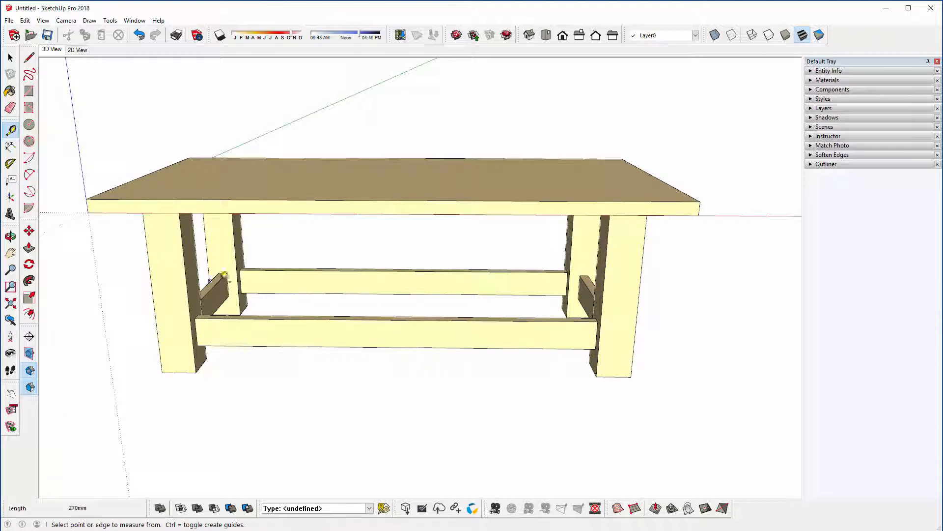
scroll(258, 280, "up", 2)
left_click(227, 270)
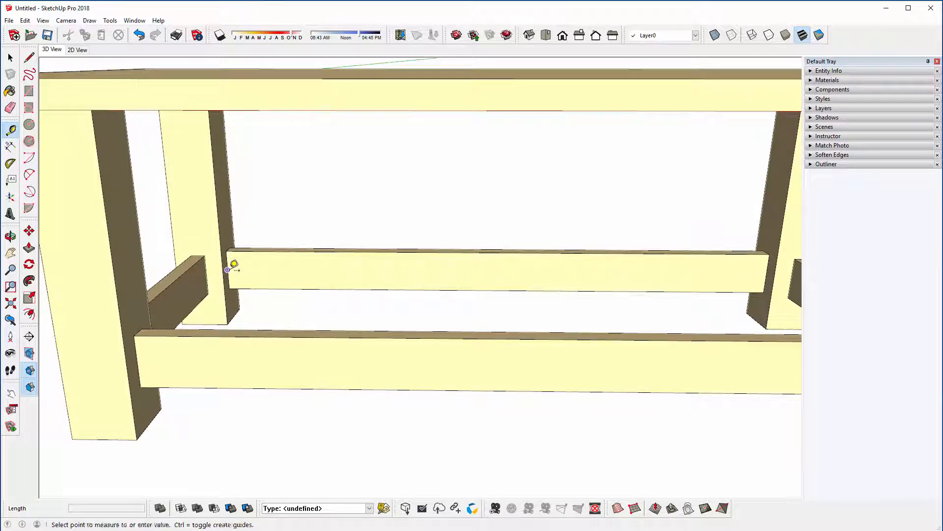
type("20")
key("Return")
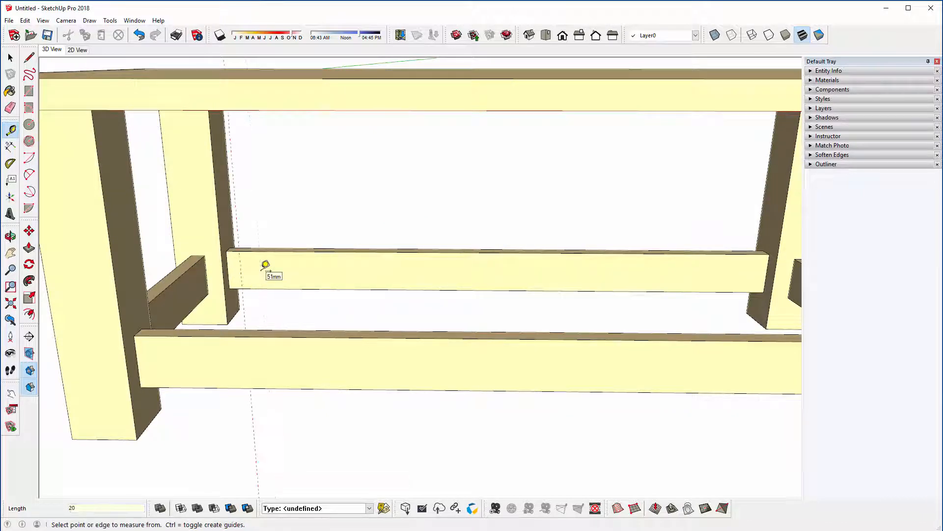
left_click(767, 273)
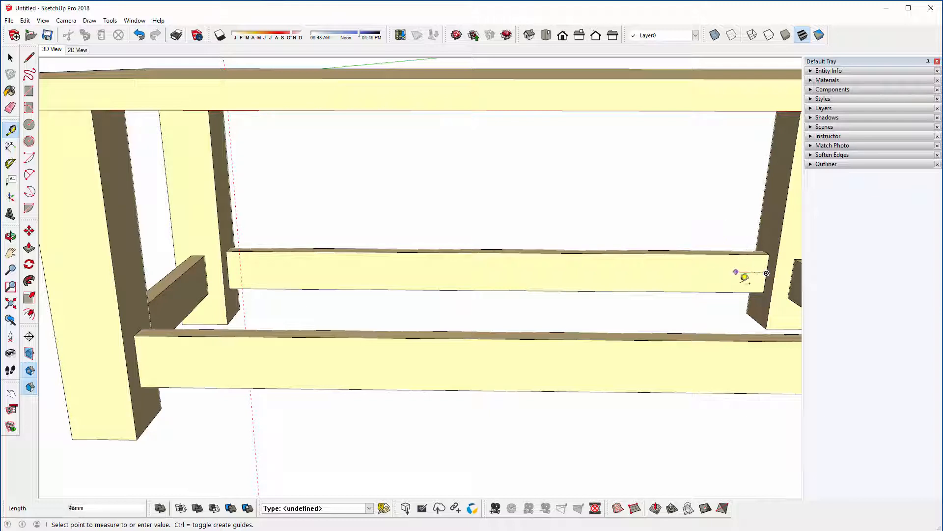
scroll(741, 274, "down", 2)
scroll(744, 273, "up", 2)
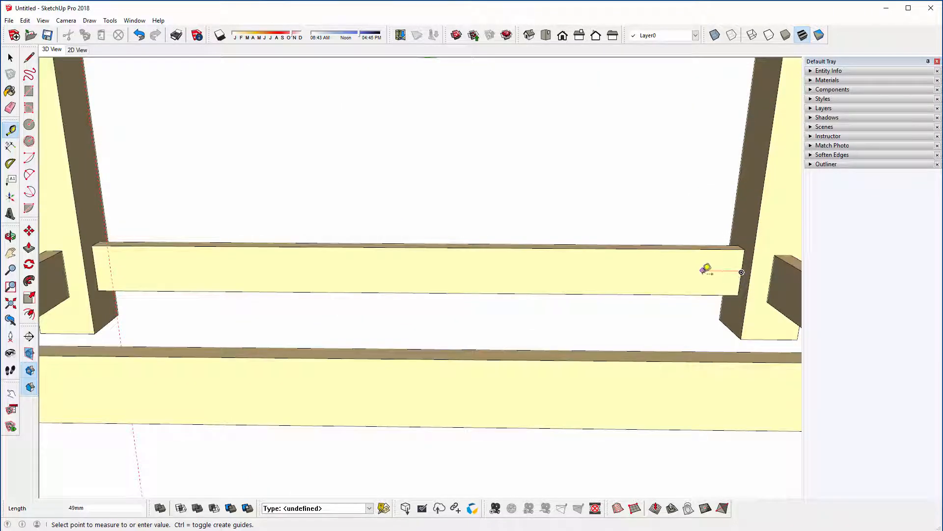
scroll(737, 255, "up", 5)
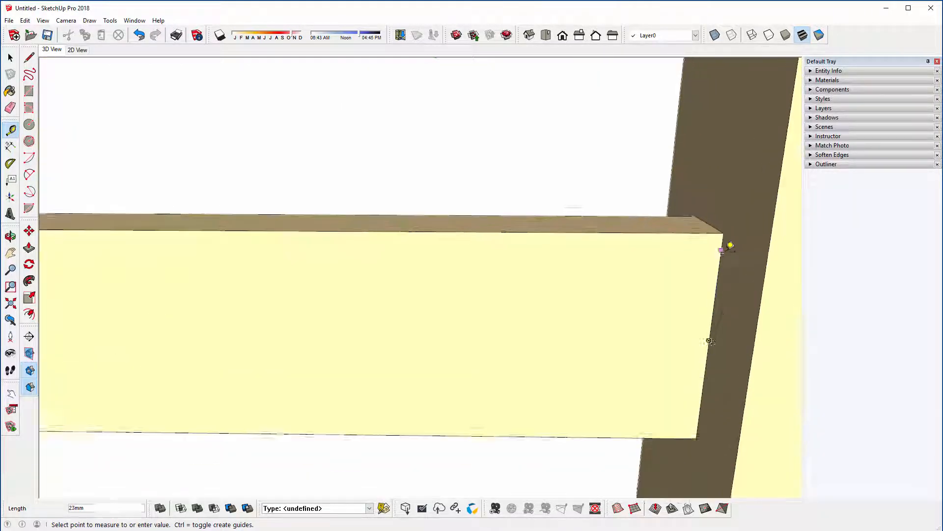
key("Escape")
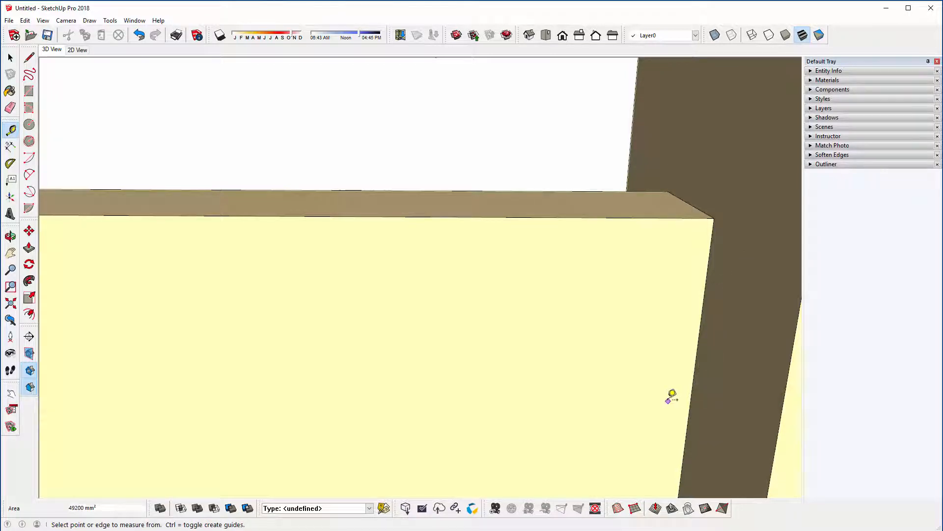
Step: Add a matching vertical guide 20 mm inward from the opposite end edge of the far long rail
left_click(713, 230)
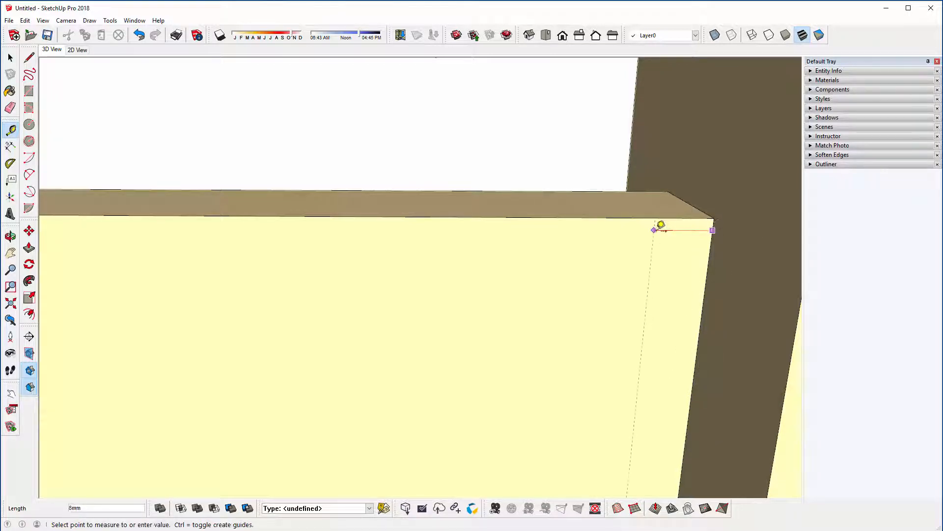
middle_click_drag(604, 249, 644, 284)
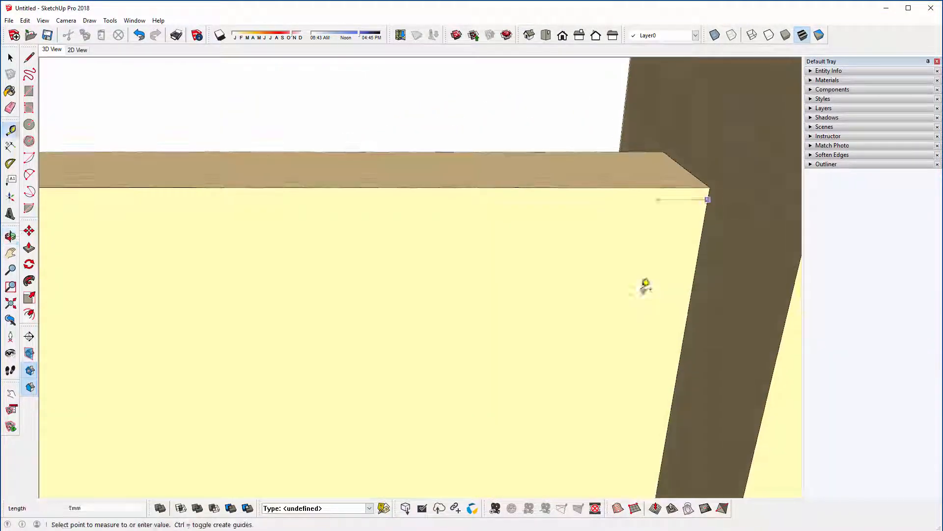
type("20")
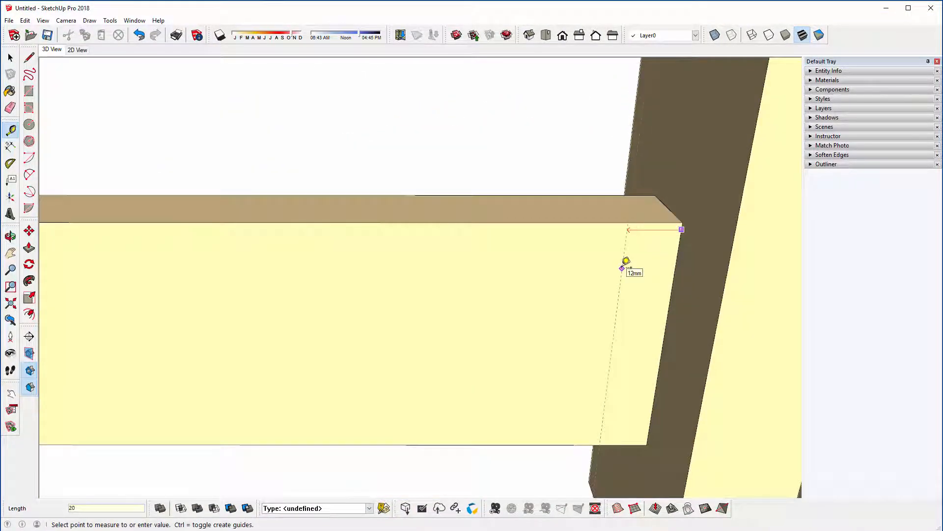
key("Return")
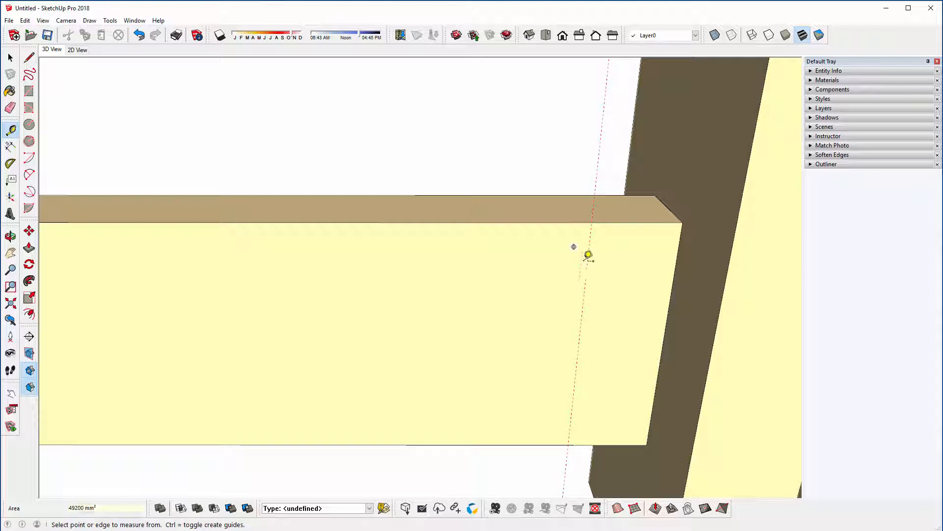
Step: Measure from the far long rail's end edge toward the new guide and check the spacing along the rail
scroll(628, 236, "down", 1)
left_click(671, 237)
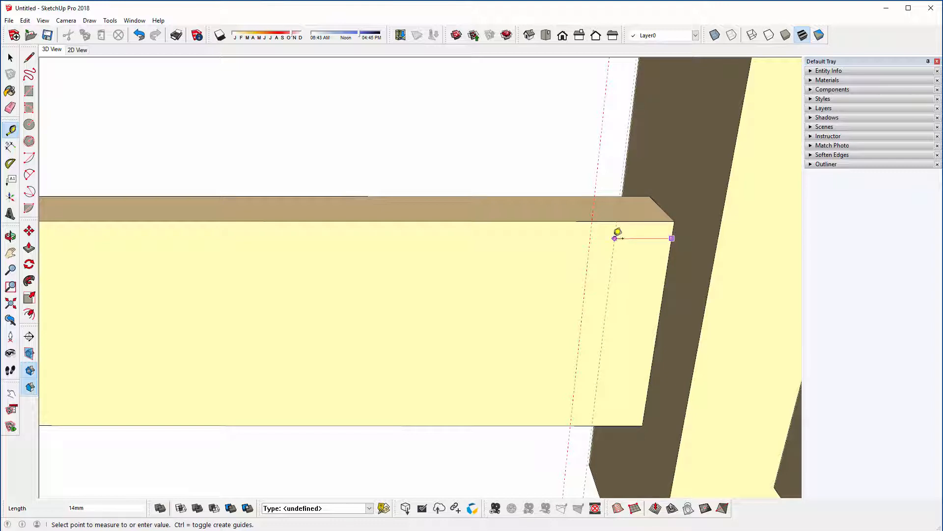
key("Escape")
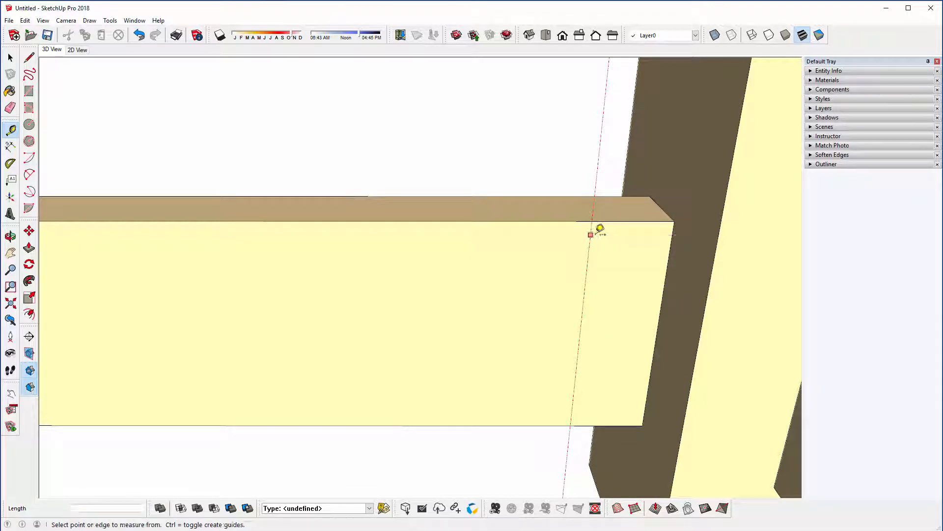
scroll(600, 228, "down", 5)
middle_click_drag(620, 229, 537, 222)
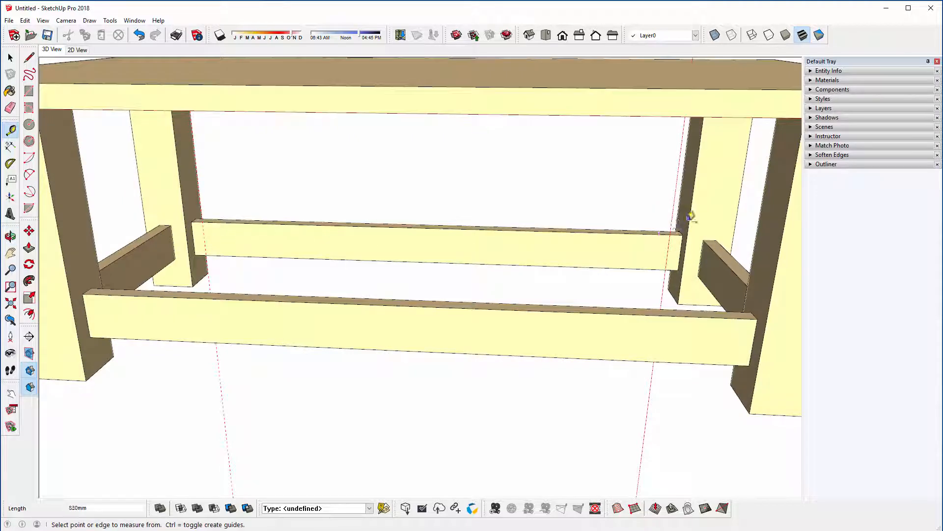
left_click(681, 252)
middle_click_drag(213, 236, 259, 256)
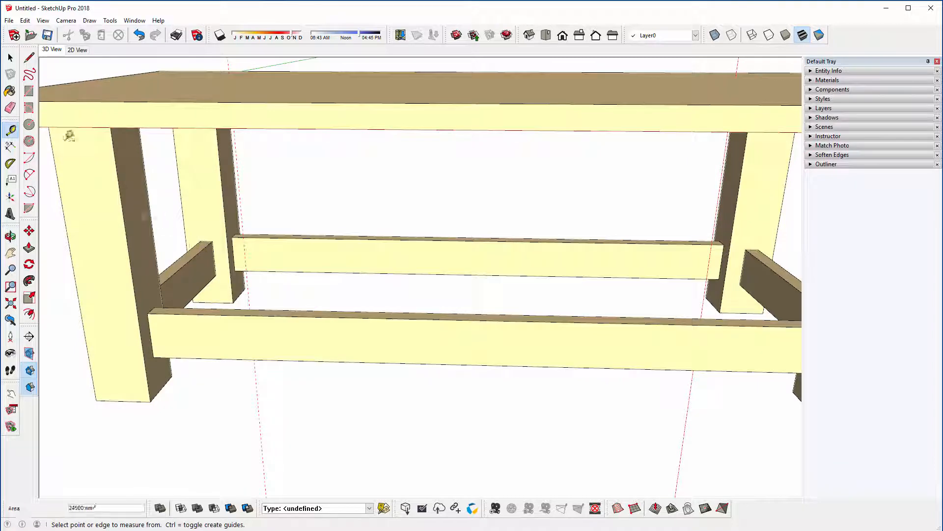
Step: Draw a 60 x 20 mm rectangle on the far long rail's inner face, near the guide at its left end
left_click(29, 91)
scroll(211, 223, "up", 3)
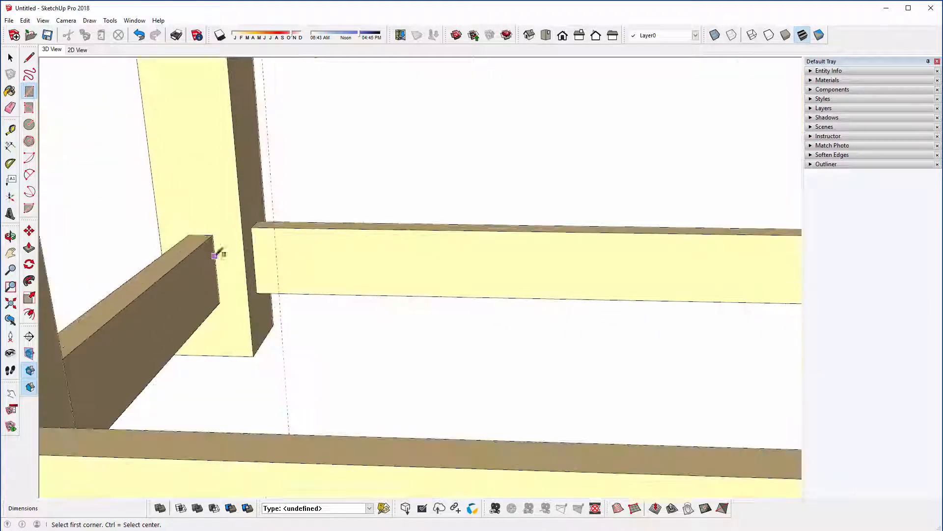
scroll(295, 240, "up", 4)
left_click(298, 225)
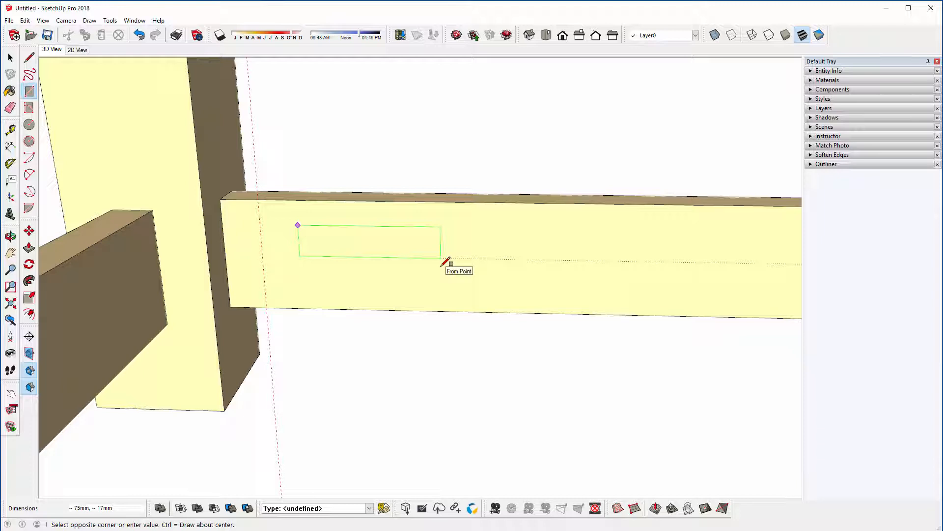
type("60,20")
key("Return")
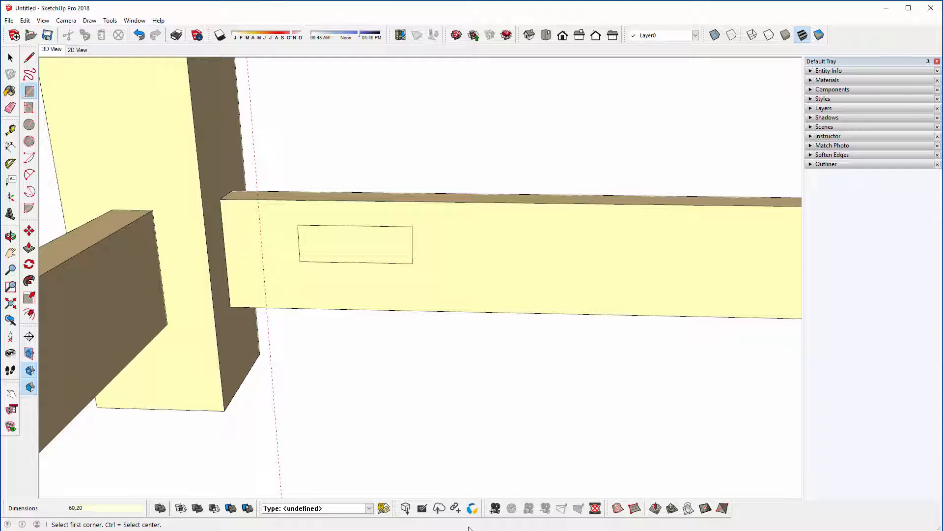
Step: Move the rectangle by its end edge's midpoint onto the nearby vertical guide, level with the midpoint of the rail's end edge
key("space")
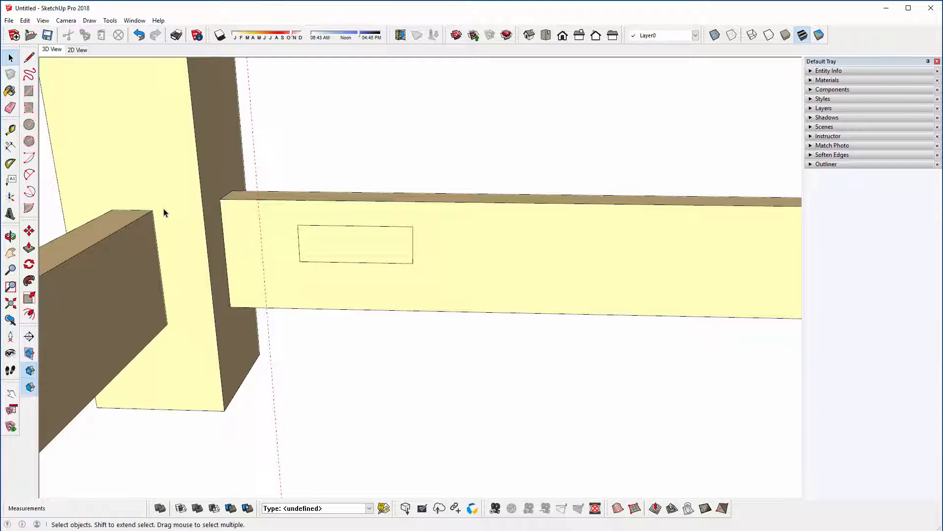
left_click(344, 255)
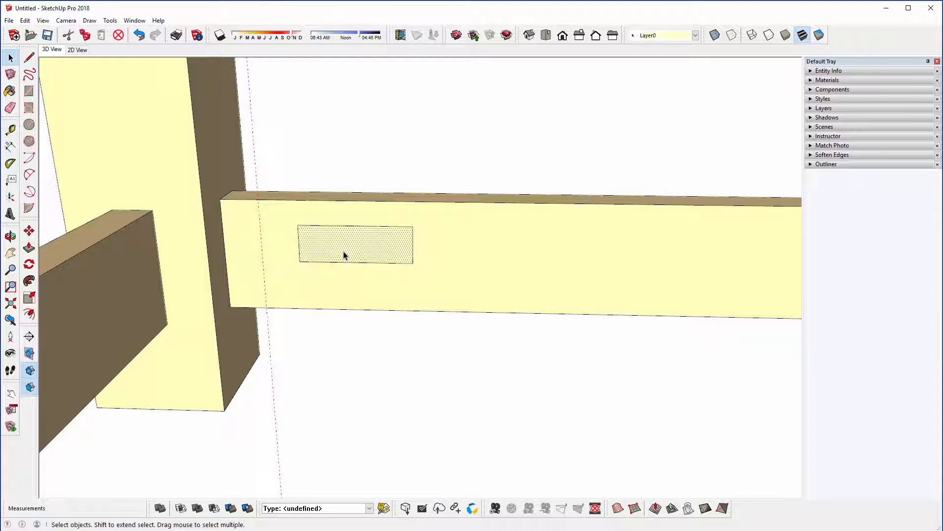
left_click(29, 231)
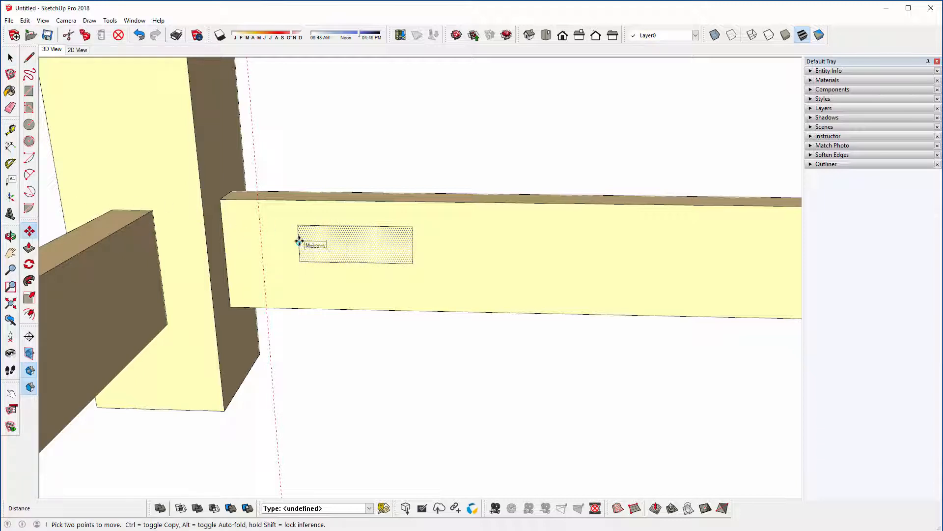
left_click(299, 241)
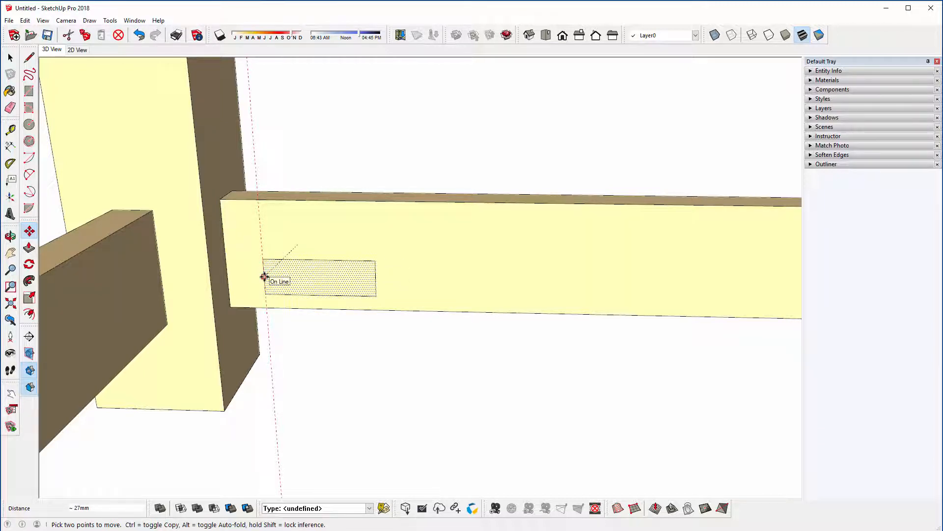
left_click(226, 254)
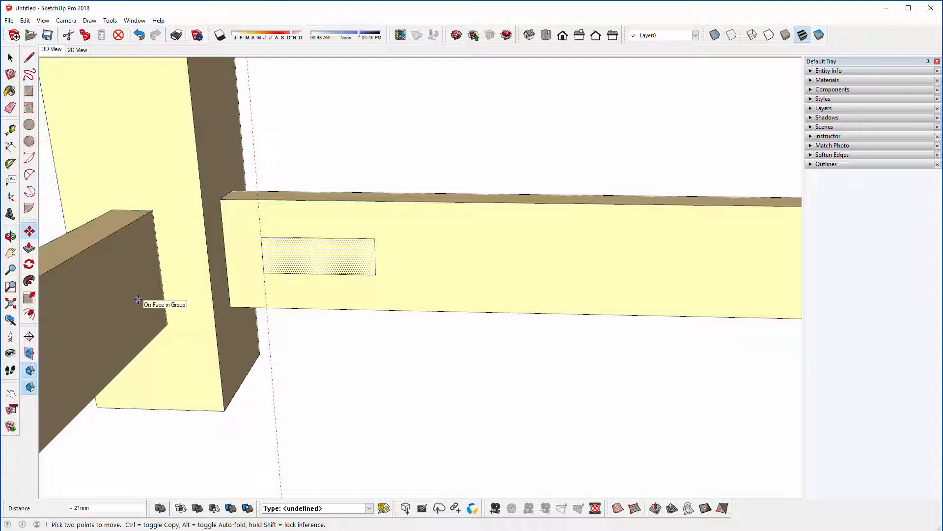
Step: Make the small rectangle's face and edges into a component named Rail
left_click(10, 59)
scroll(151, 197, "down", 3)
scroll(172, 258, "down", 5)
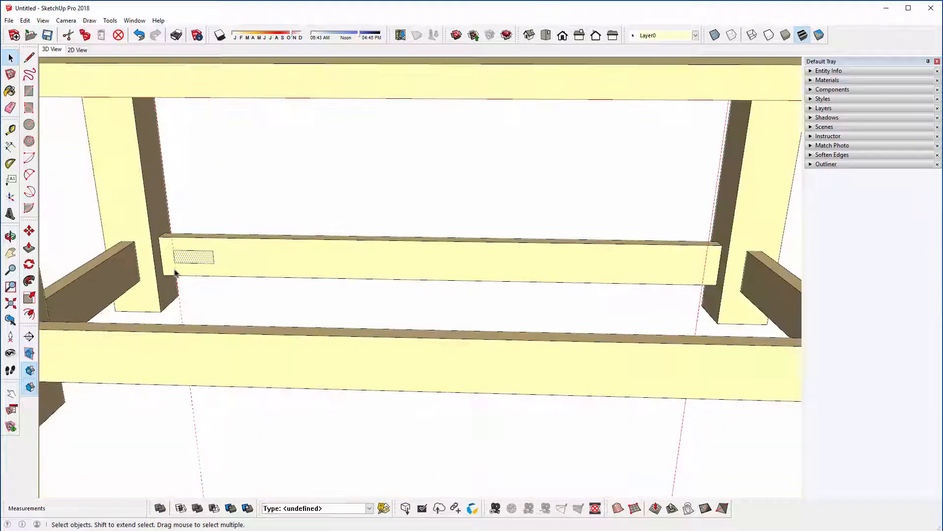
mouse_move(184, 275)
middle_mouse_down()
mouse_move(162, 264)
mouse_move(166, 271)
middle_mouse_up()
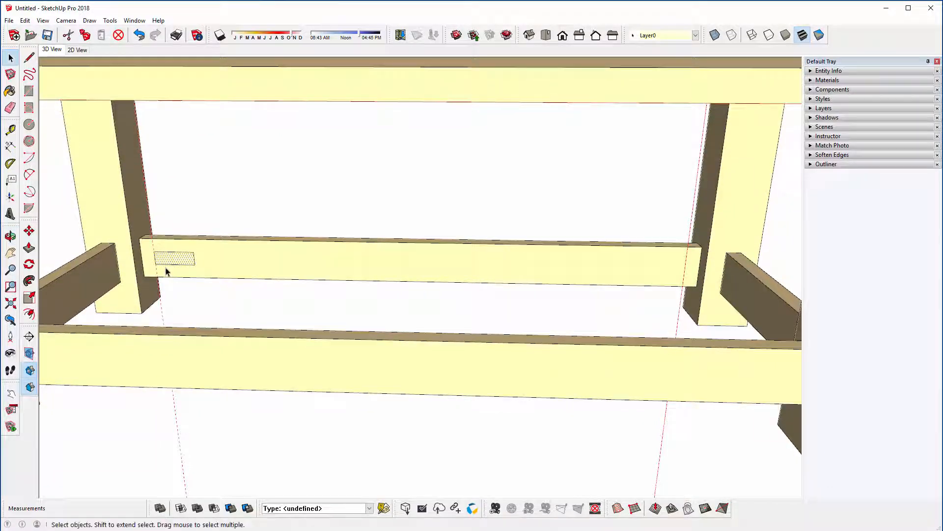
double_click(167, 264)
right_click(173, 259)
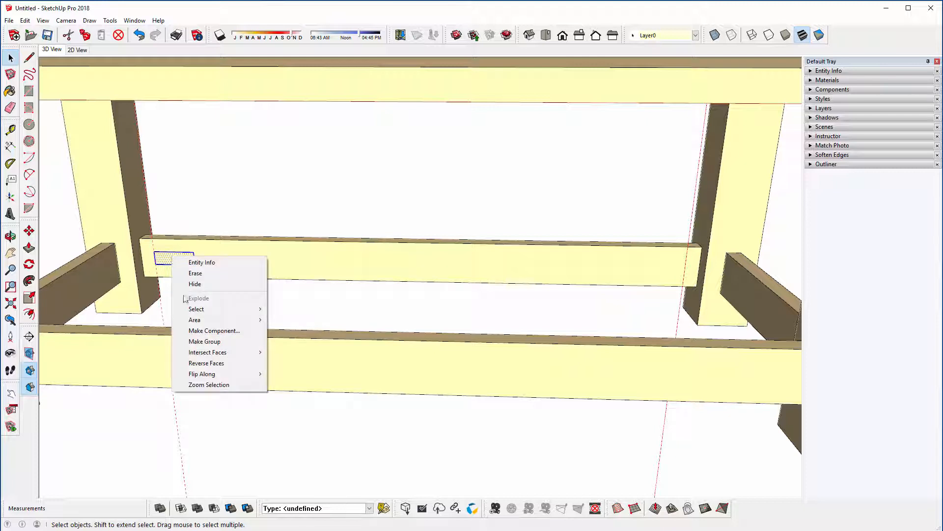
left_click(195, 332)
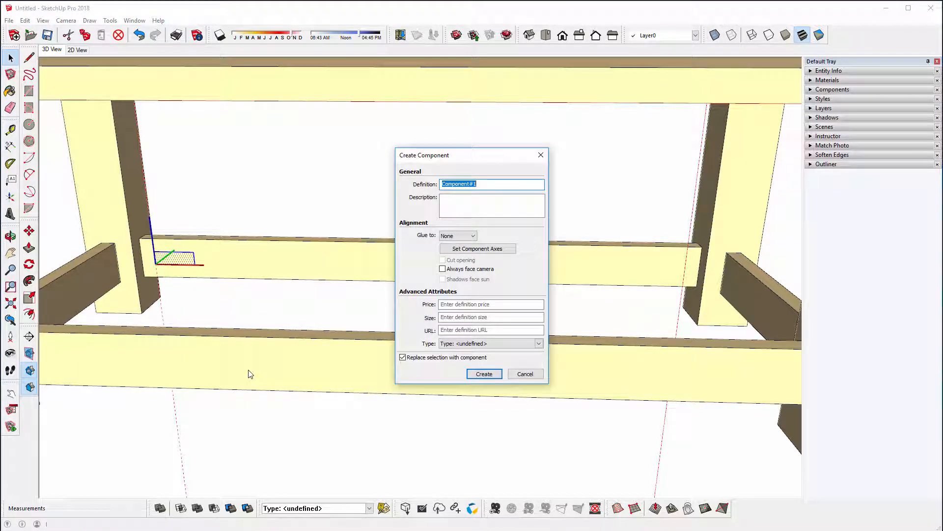
type("Rail")
left_click(475, 375)
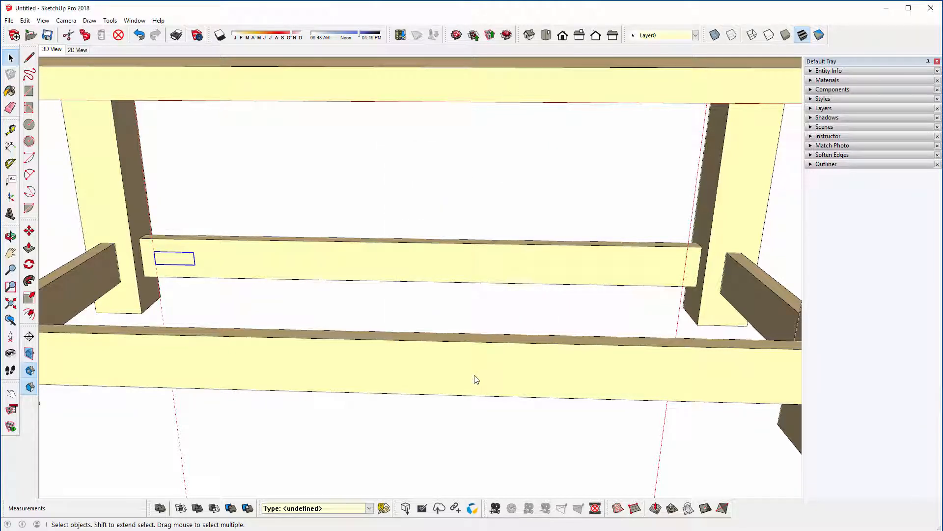
Step: Copy the Rail component 65 mm along the far long rail toward the opposite guide
middle_click_drag(476, 311, 453, 313)
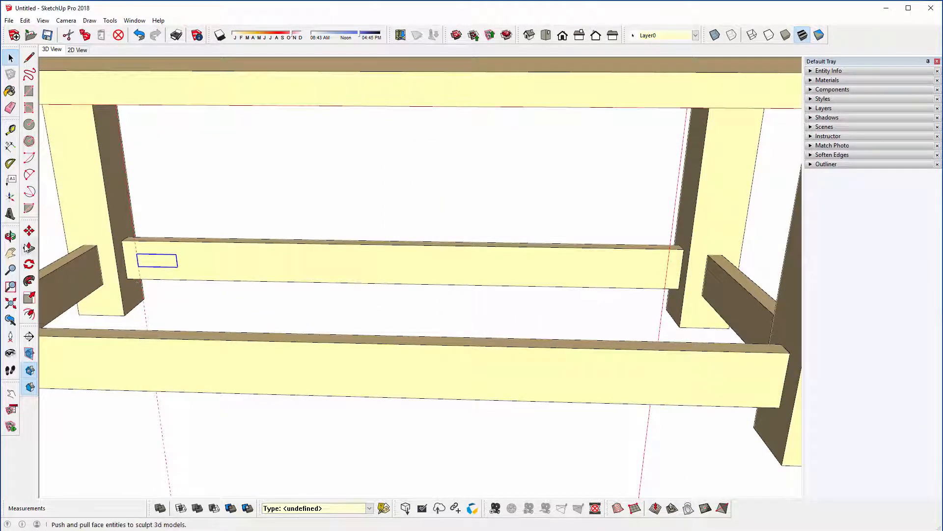
left_click(29, 231)
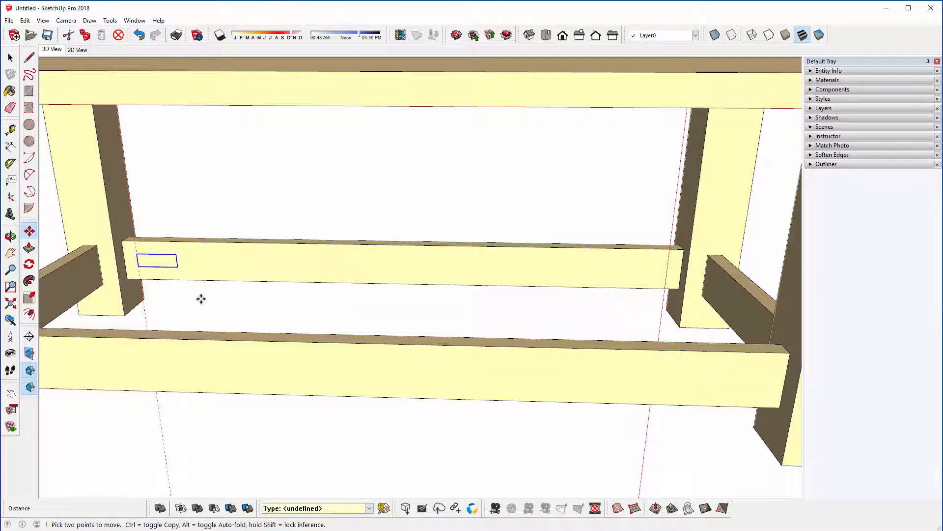
middle_click_drag(222, 262, 227, 261)
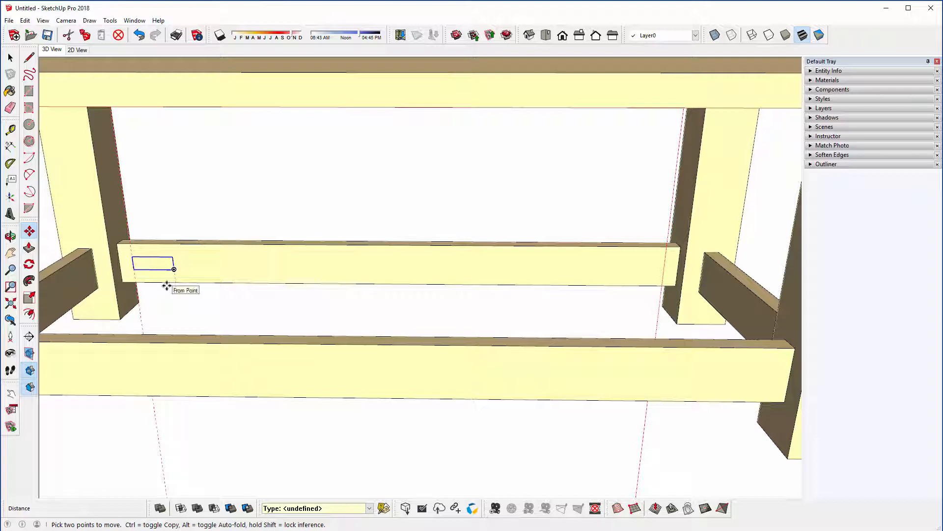
key("ctrl")
left_click(134, 269)
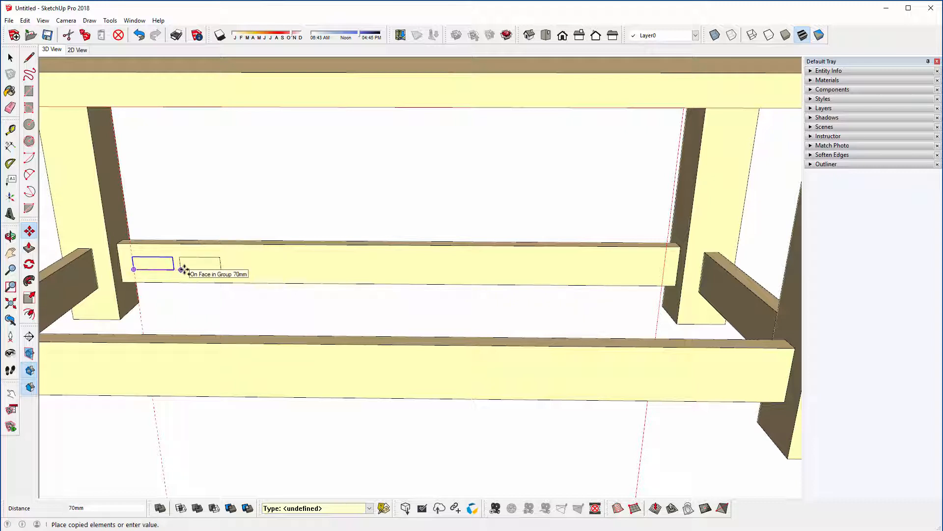
type("65")
key("Return")
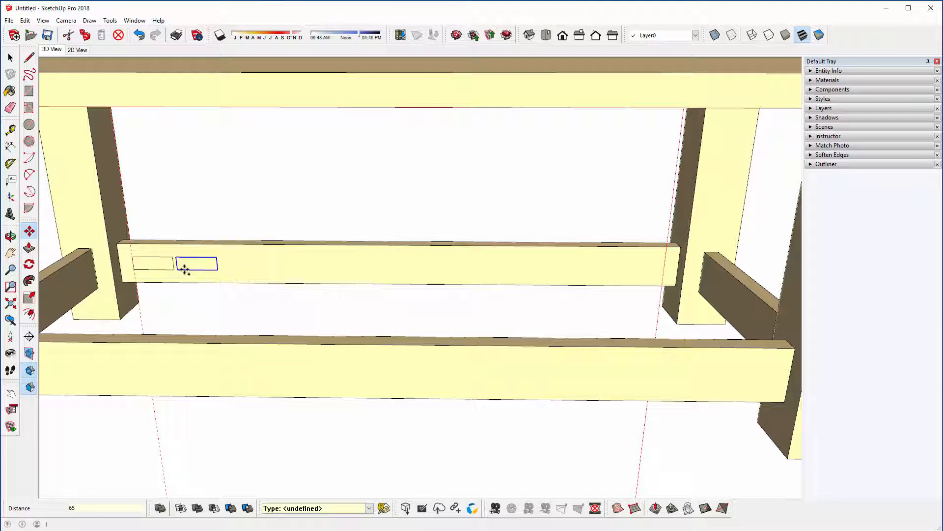
Step: Repeat the Rail component copy as a 10x array along the far long rail, and start entering a revised count
type("10x")
key("Return")
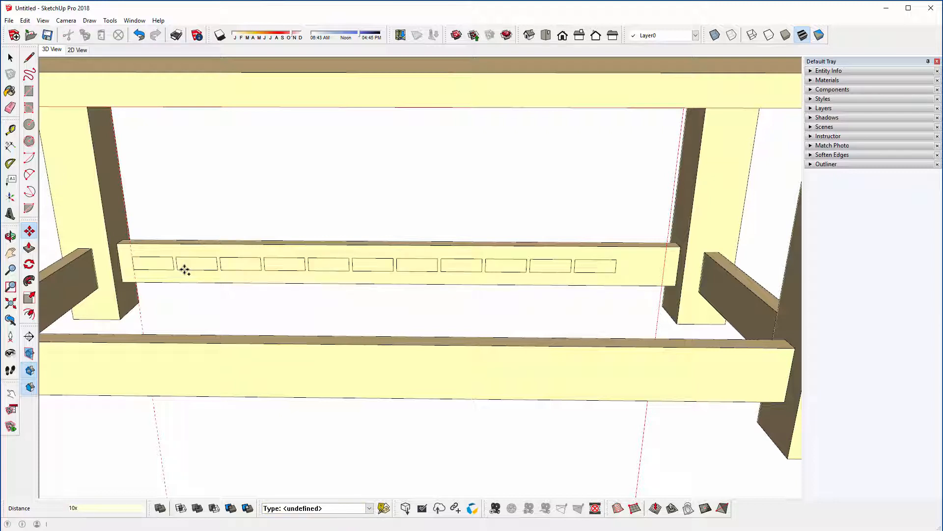
type("1")
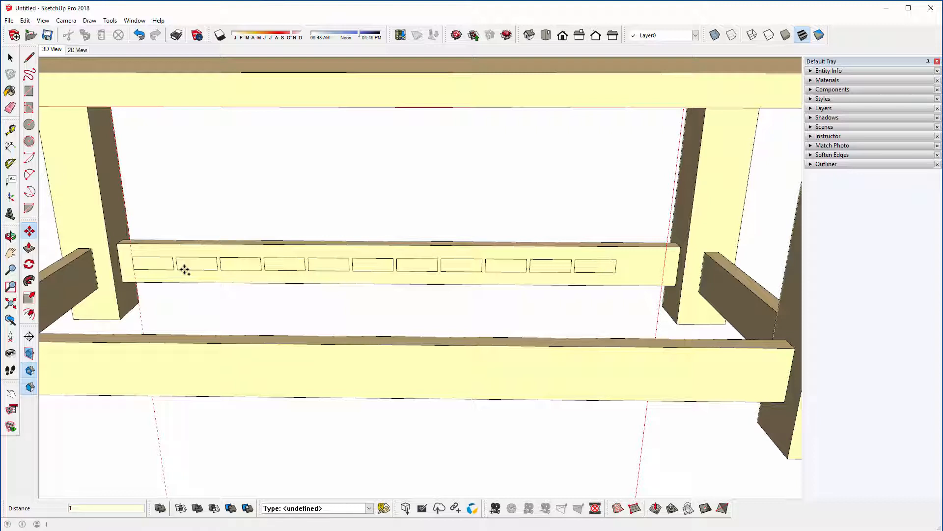
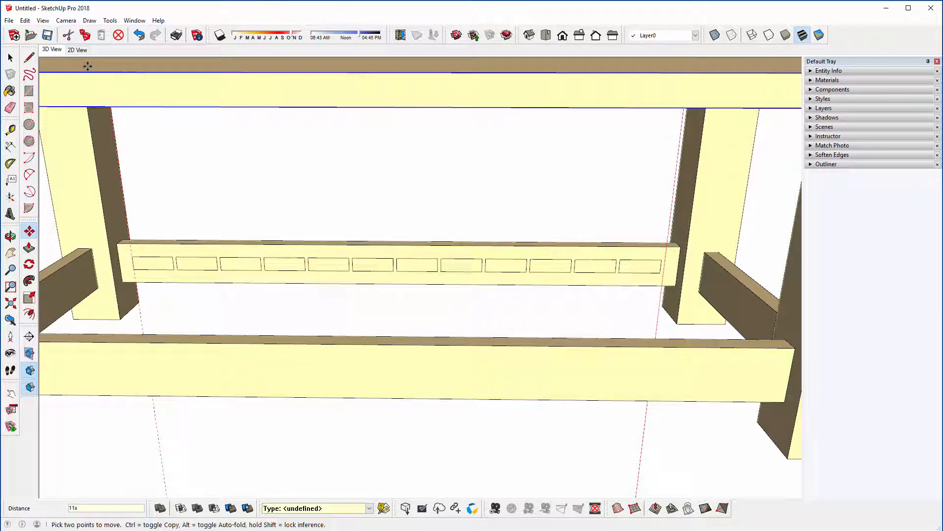
Step: Undo the Rail array and copy the original Rail component 720 mm along the far long rail to the opposite guide
left_click(139, 34)
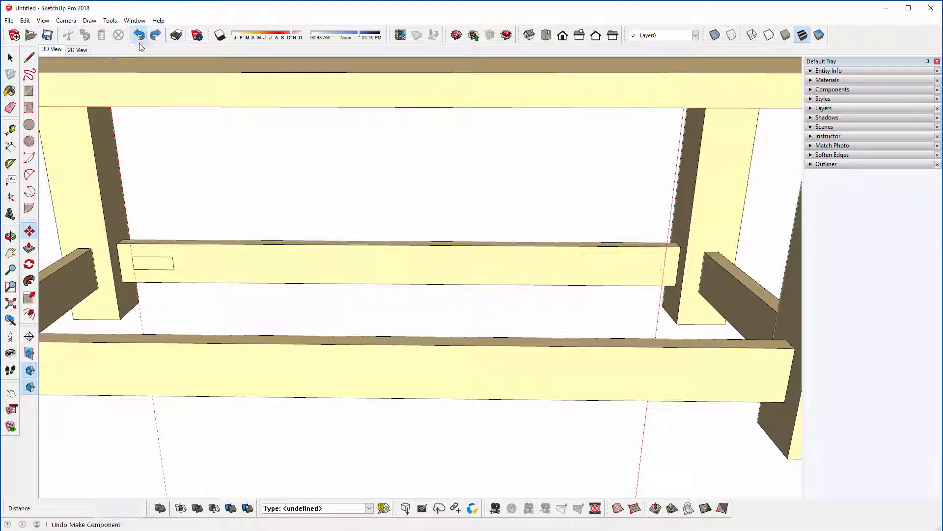
left_click(10, 58)
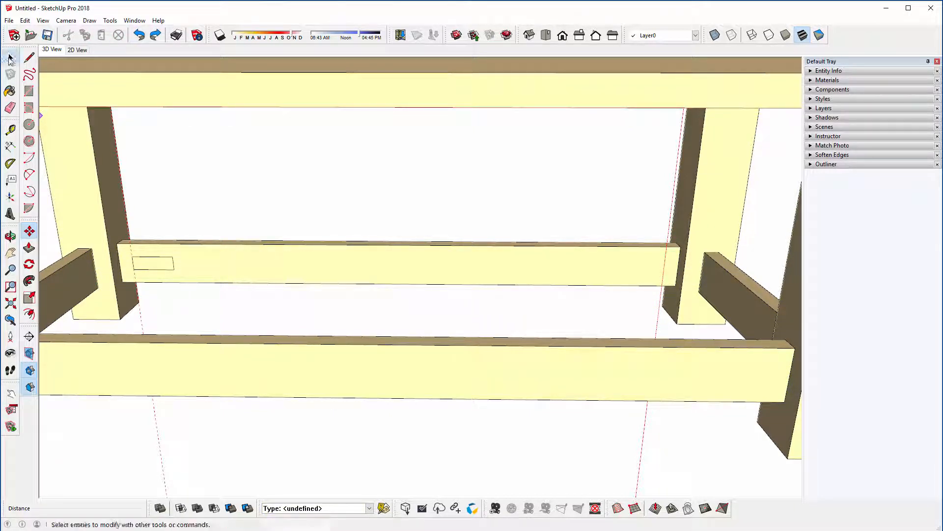
left_click(162, 265)
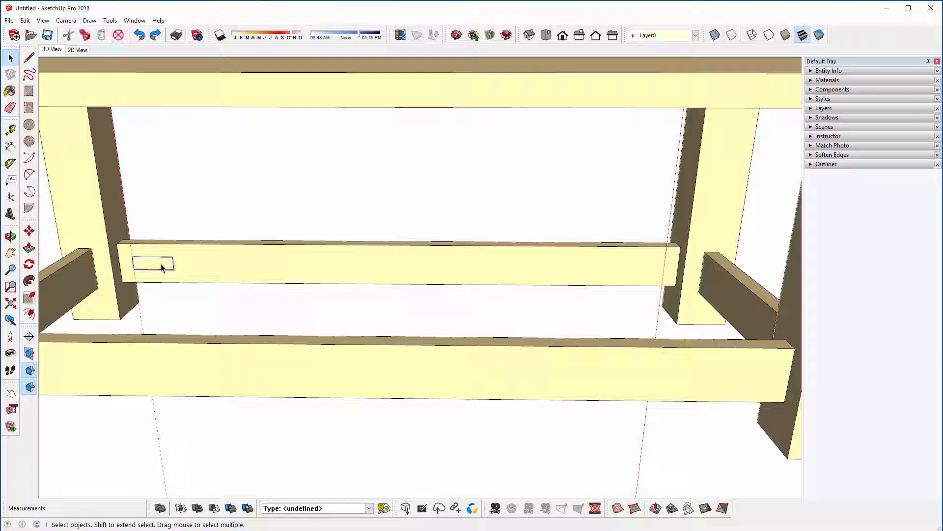
left_click(29, 231)
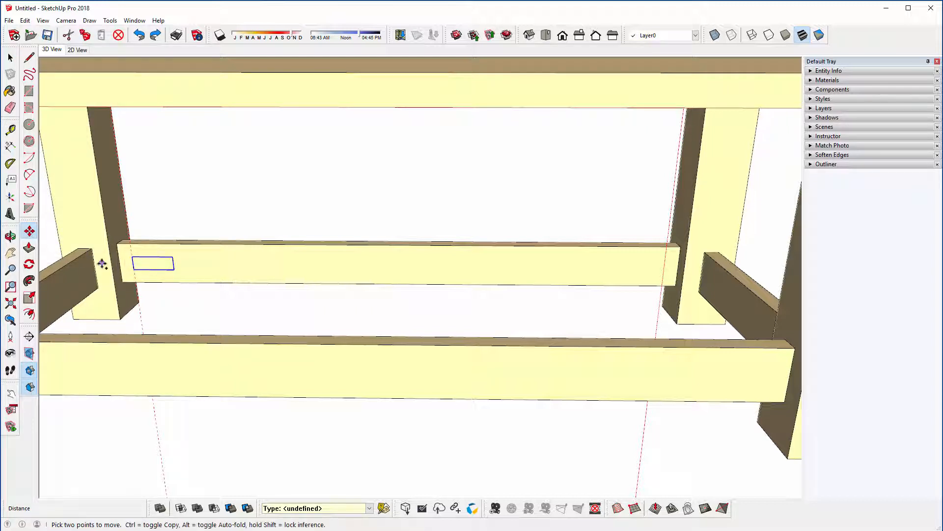
left_click(174, 270)
key("ctrl")
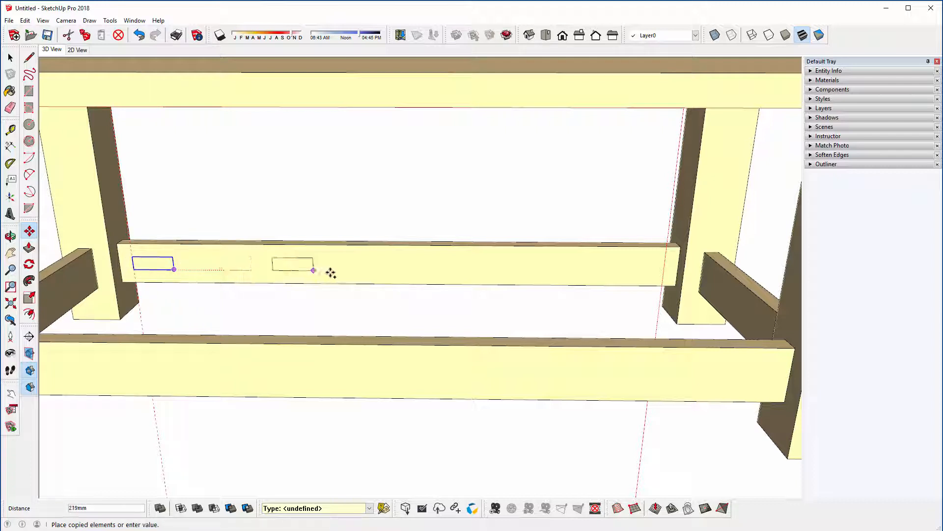
left_click(663, 272)
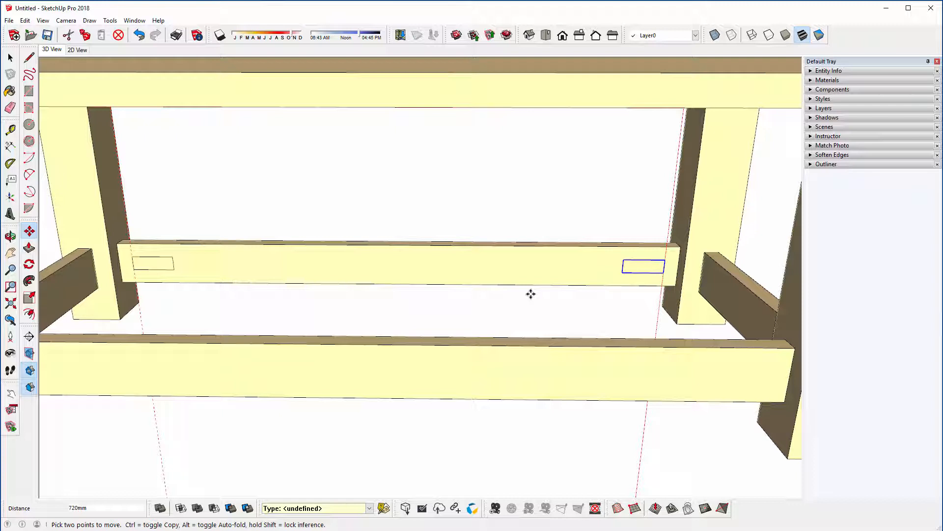
Step: Distribute the Rail copies evenly between the original and the end copy using 11 divisions
type("11/")
key("Return")
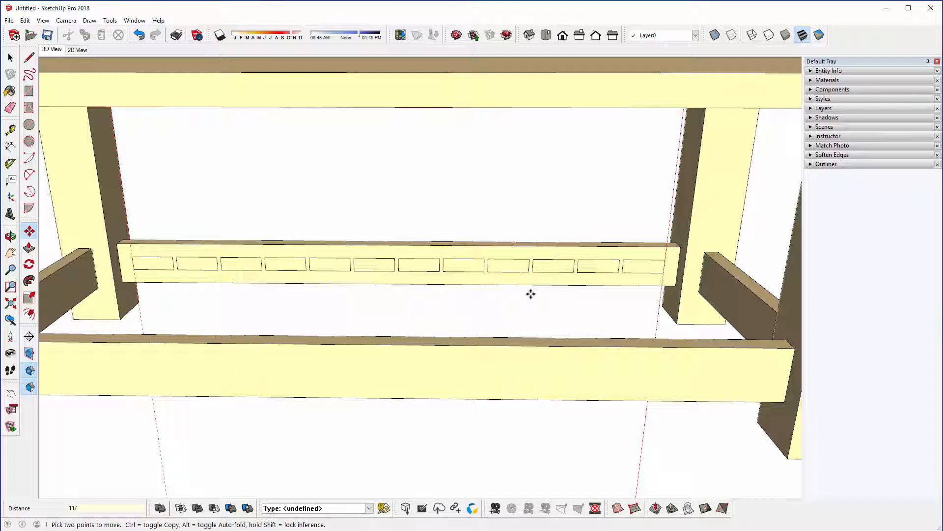
Step: Try 12, 9 and 10 divisions for the Rail array, and return to 11 divisions
type("1")
key("Return")
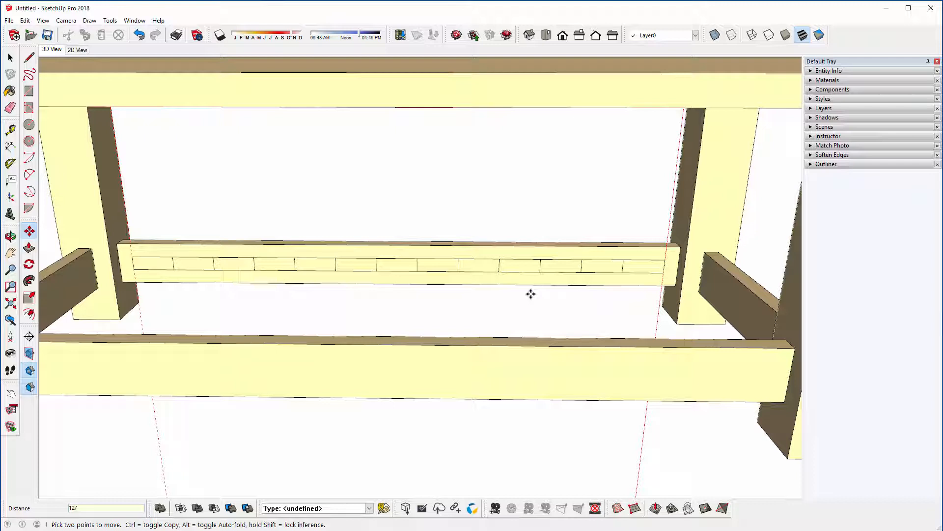
key("Return")
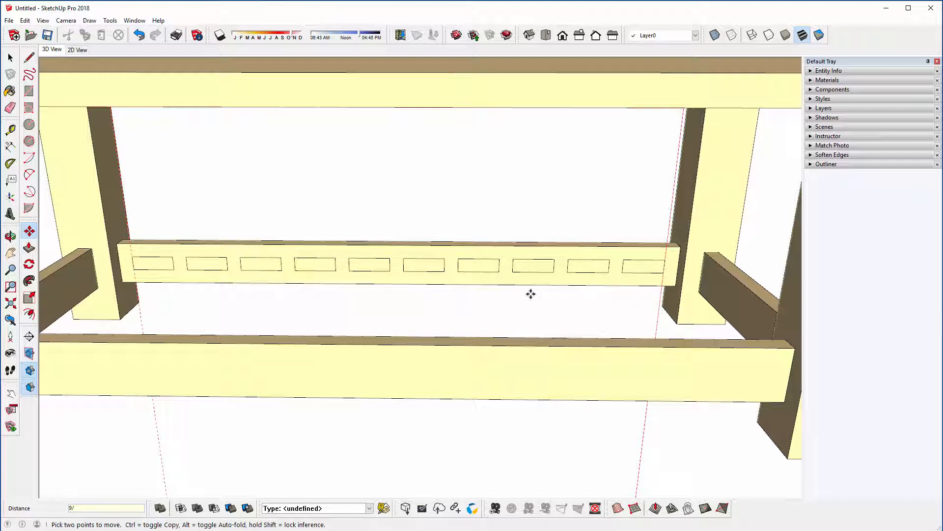
key("Return")
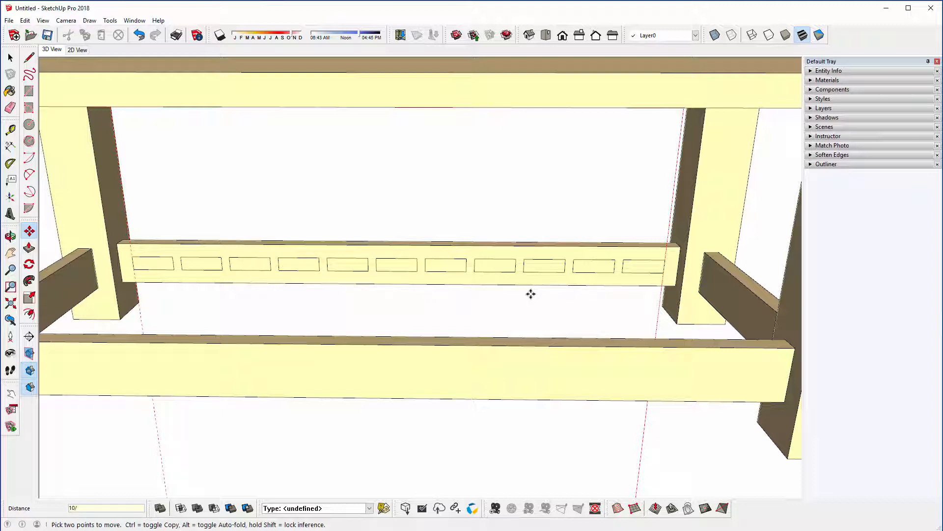
key("Return")
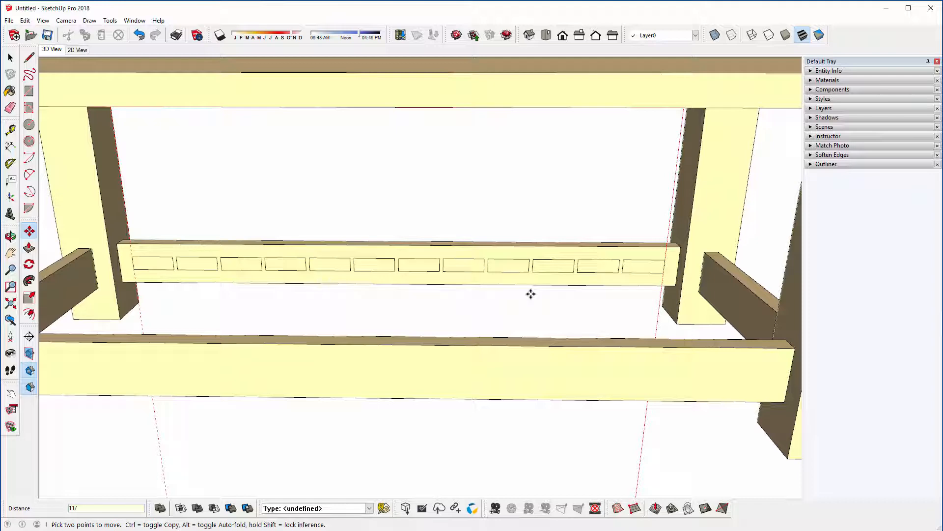
Step: Filter the Outliner for Rail and open the first listed Rail component for editing
scroll(531, 293, "down", 3)
middle_click_drag(531, 293, 280, 312)
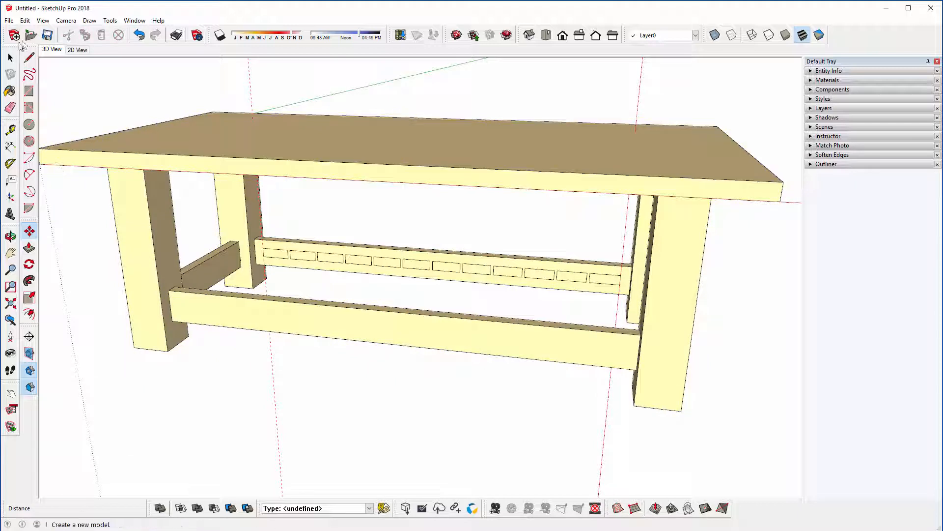
left_click(10, 58)
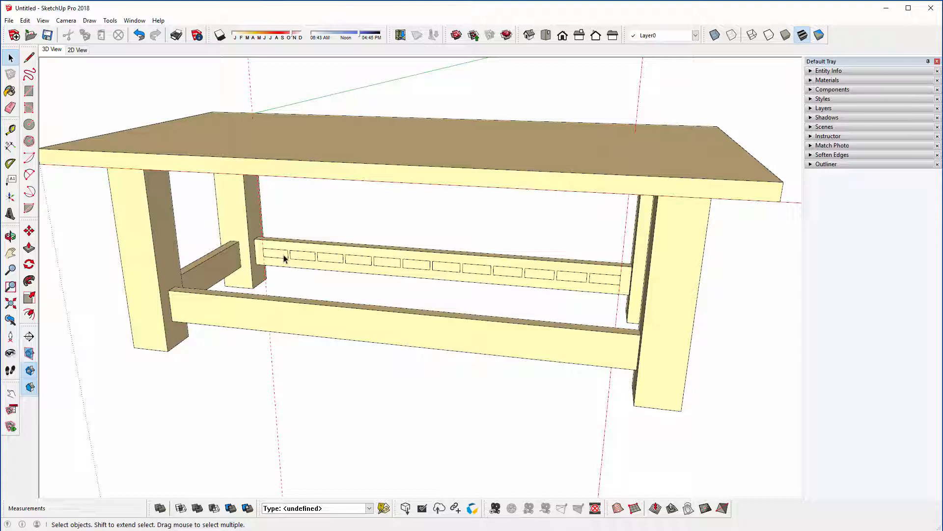
left_click(818, 164)
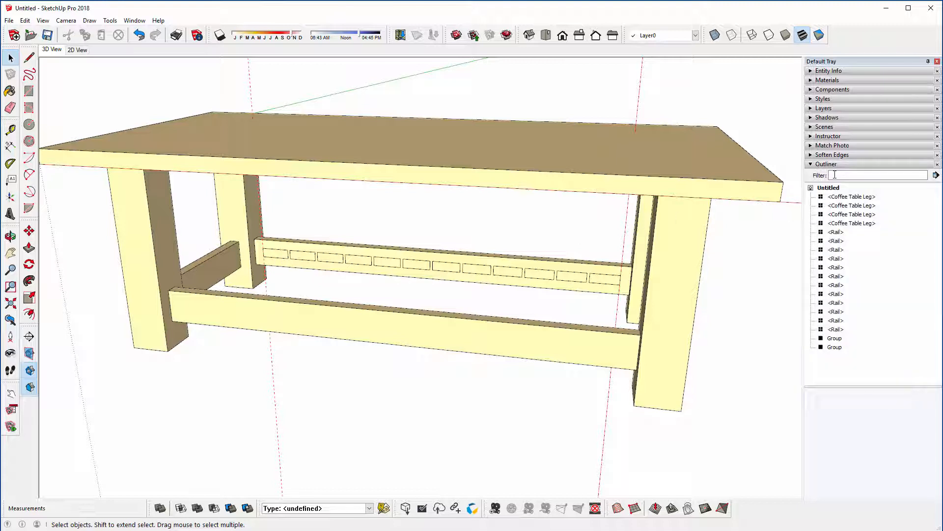
left_click(835, 175)
type("Rail")
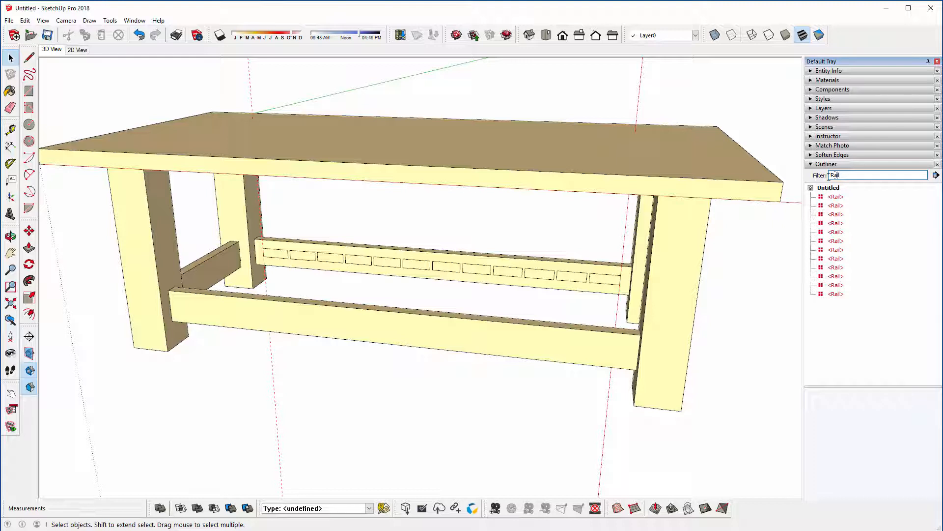
double_click(835, 197)
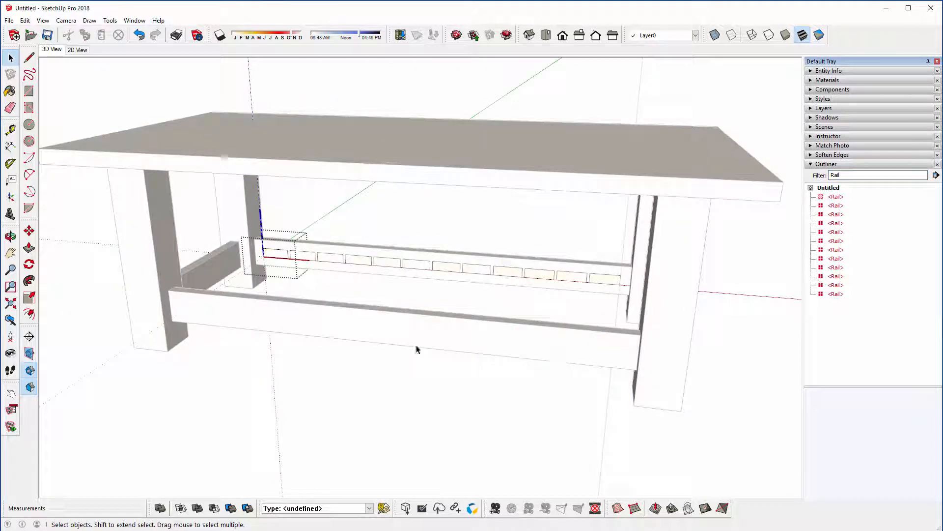
Step: Push/Pull the Rail component's face 320 mm across to the near long rail and finish editing the component
left_click(29, 247)
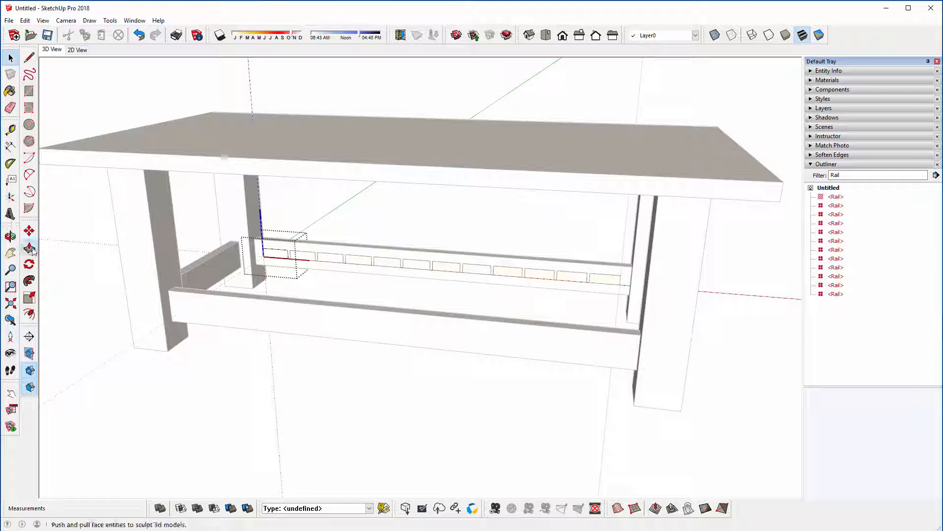
left_click(265, 254)
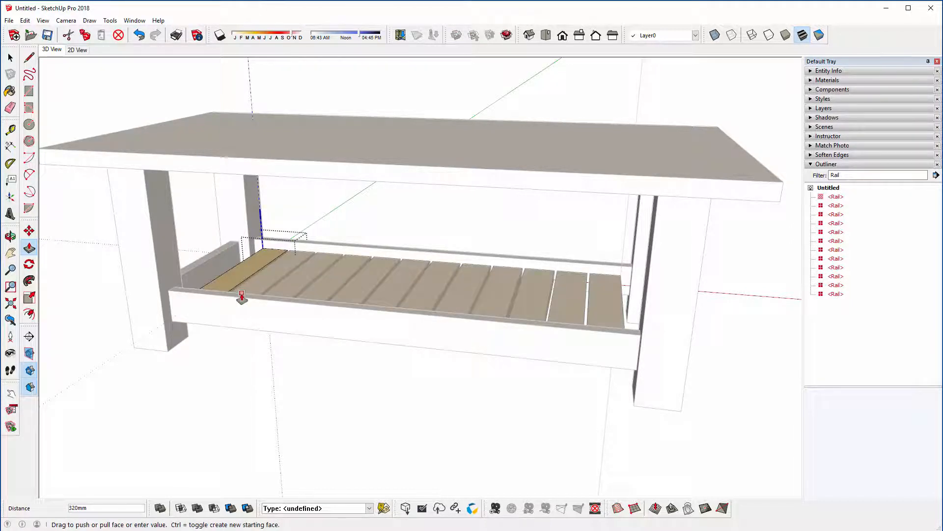
left_click(241, 297)
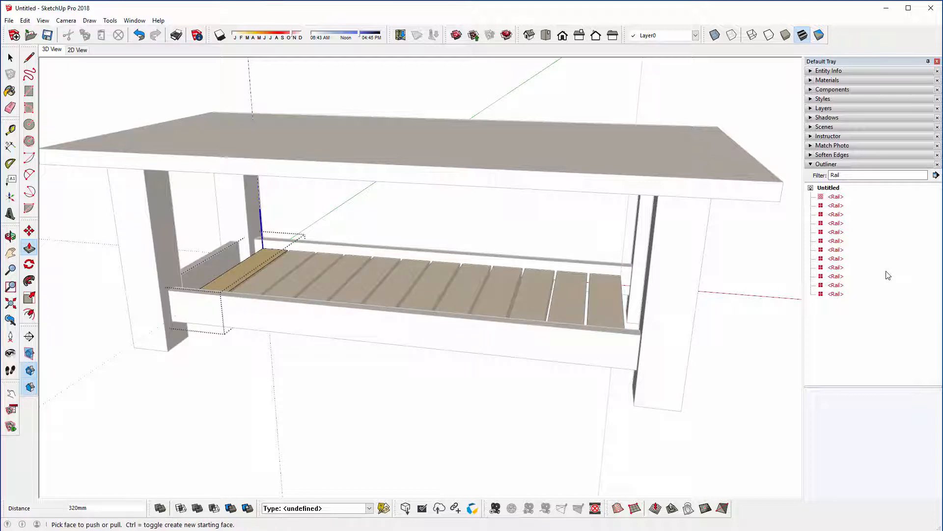
left_click(895, 250)
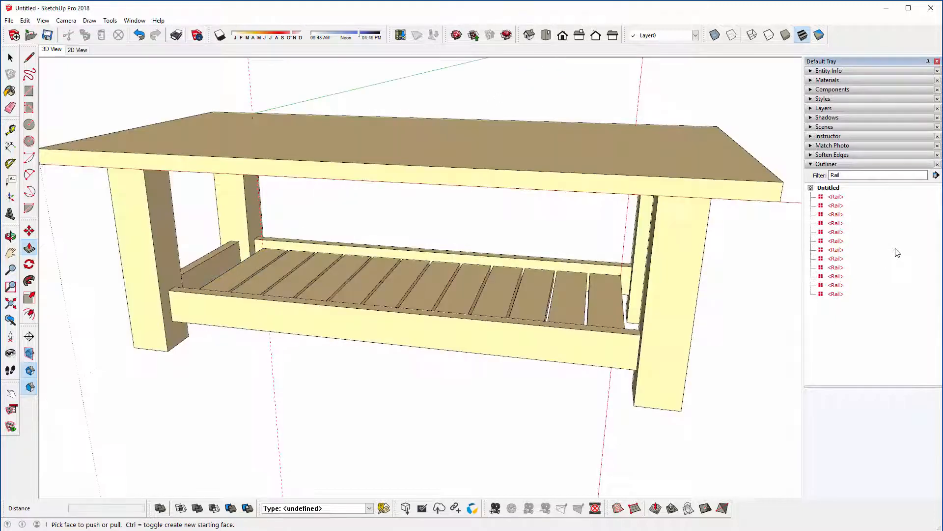
Step: Clear the Rail filter from the Outliner and collapse the Outliner
middle_click_drag(412, 202, 274, 194)
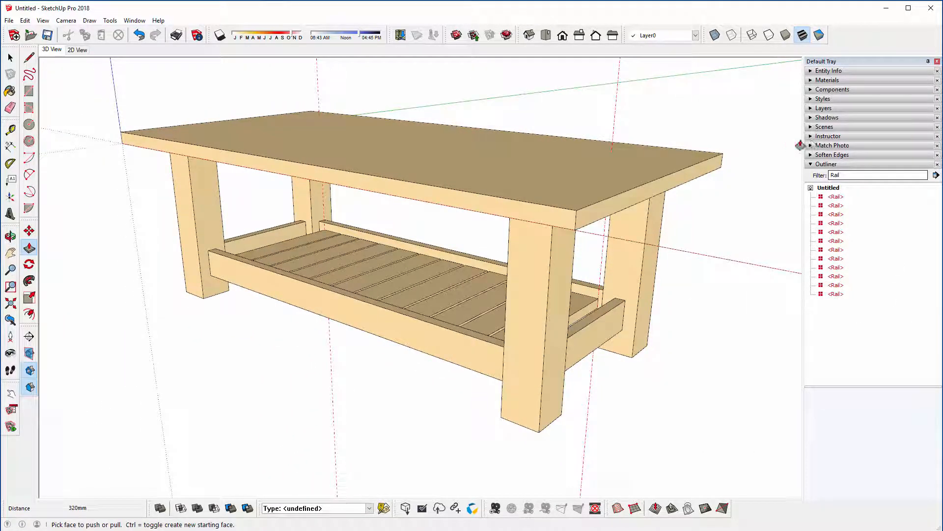
double_click(859, 175)
key("BackSpace")
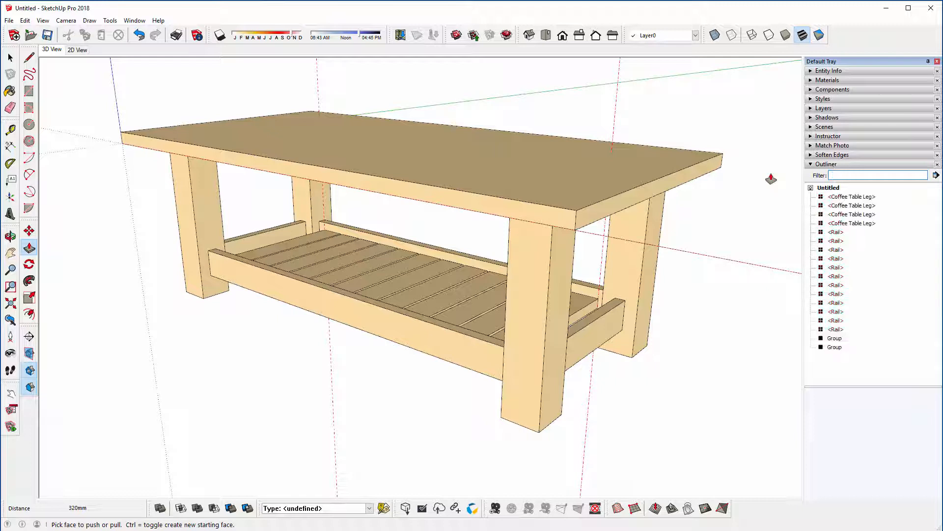
left_click(820, 164)
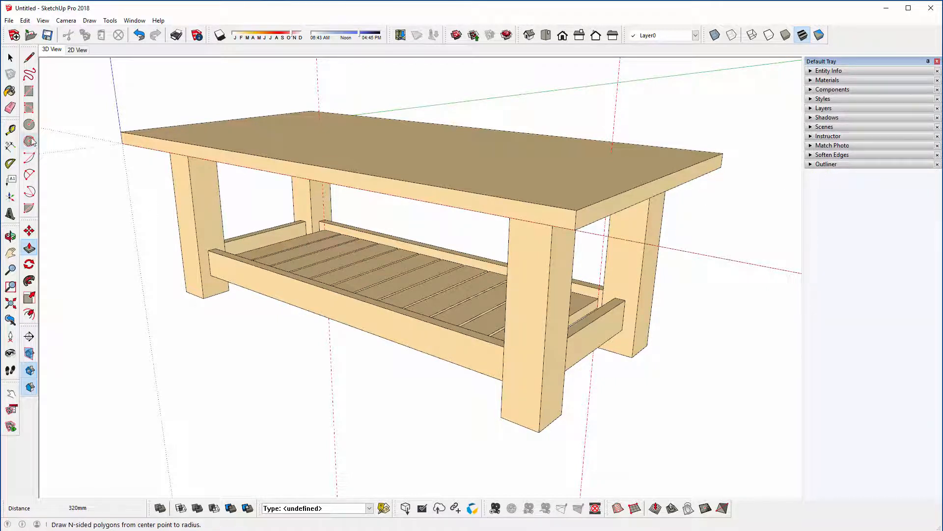
Step: Delete all construction guides from the model
left_click(10, 58)
middle_click_drag(190, 216, 232, 224)
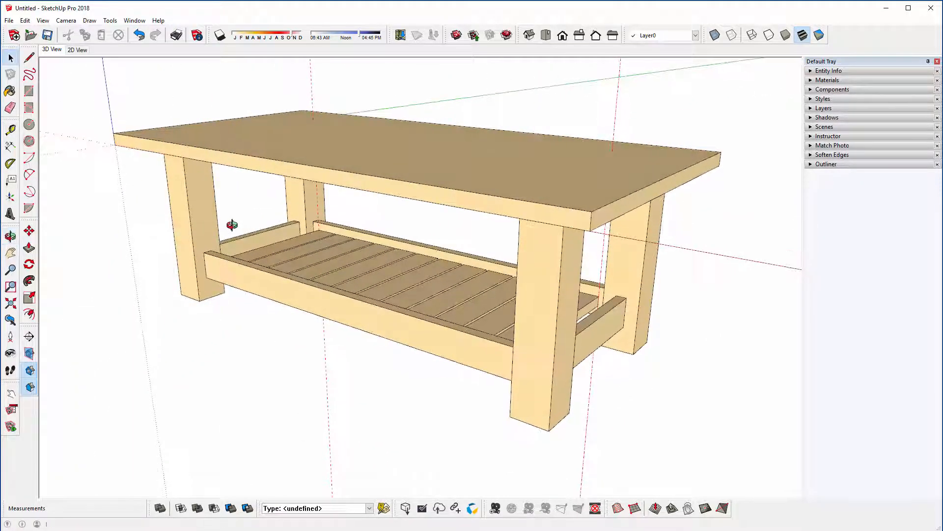
left_click(25, 20)
left_click(52, 110)
Step: Open the tabletop group for editing and draw an 820 x 270 mm rectangle on its underside between the legs' inner corners
middle_click_drag(84, 207, 360, 121)
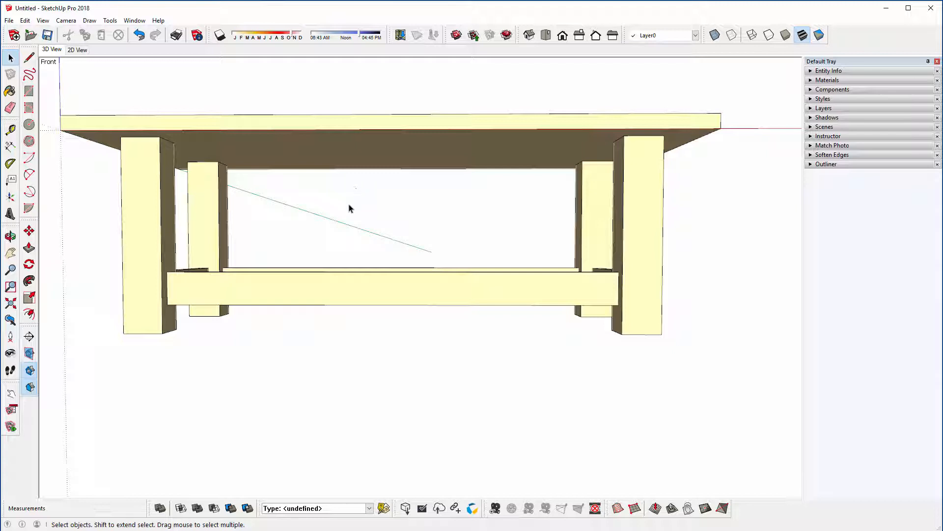
middle_click_drag(318, 226, 344, 165)
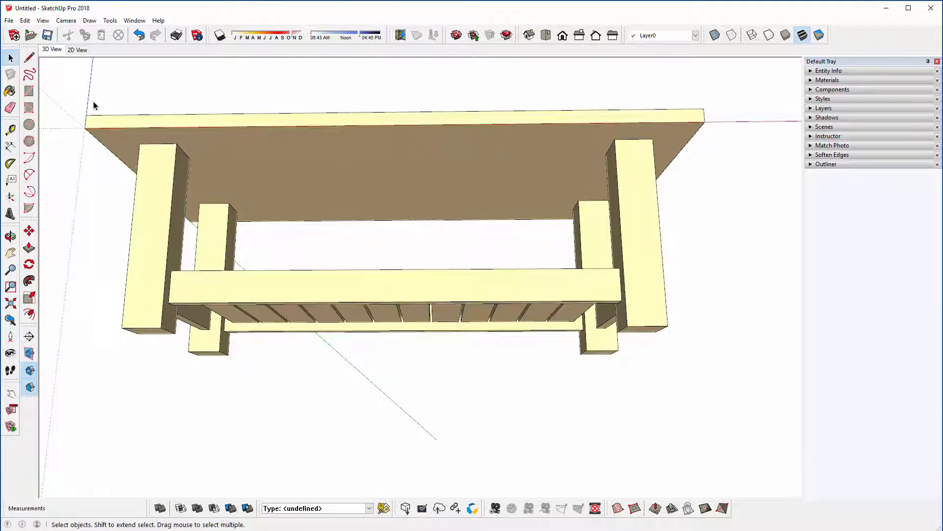
left_click(276, 173)
middle_click_drag(290, 196, 288, 181)
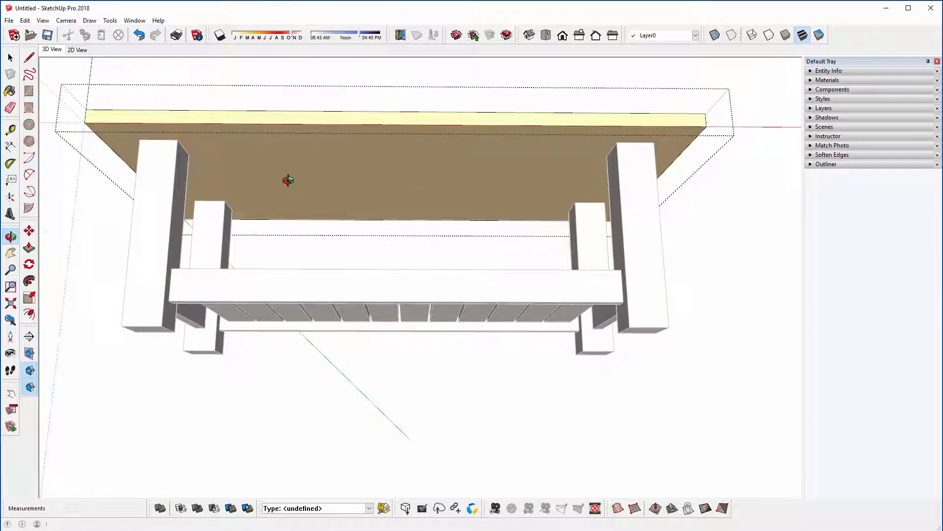
left_click(30, 92)
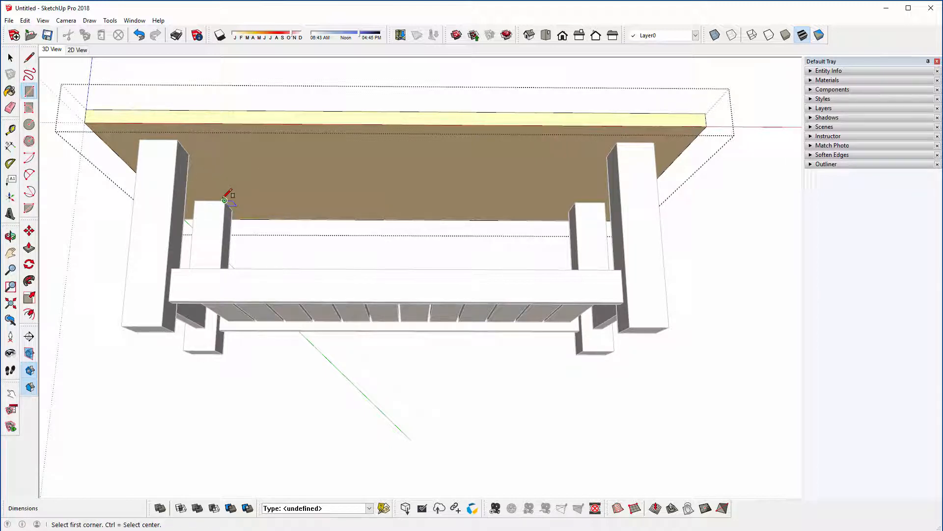
left_click(224, 200)
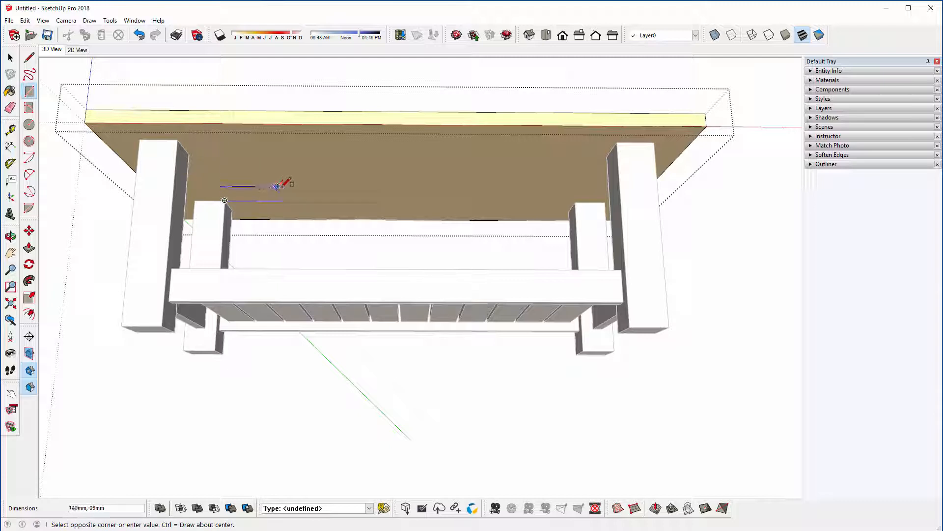
left_click(607, 157)
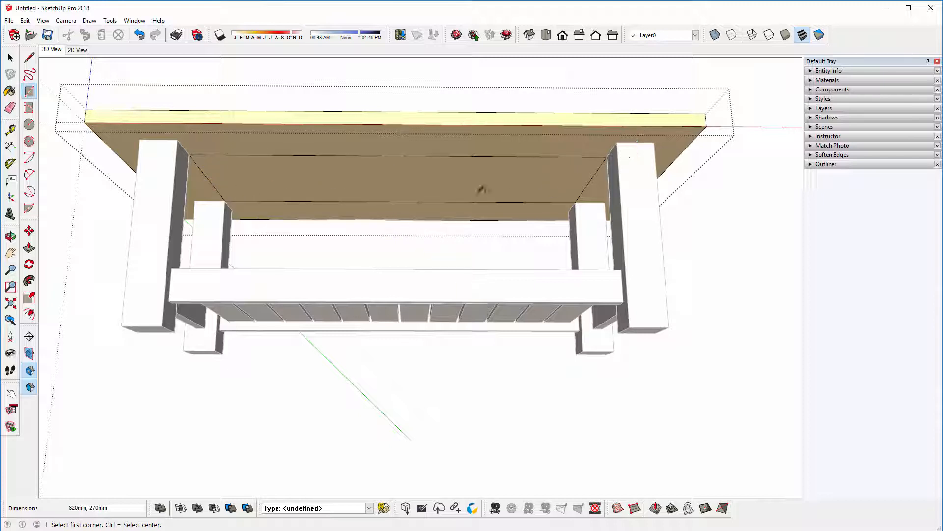
Step: Offset the underside rectangle 5 mm inward and hide the rest of the model around the tabletop group
key("f")
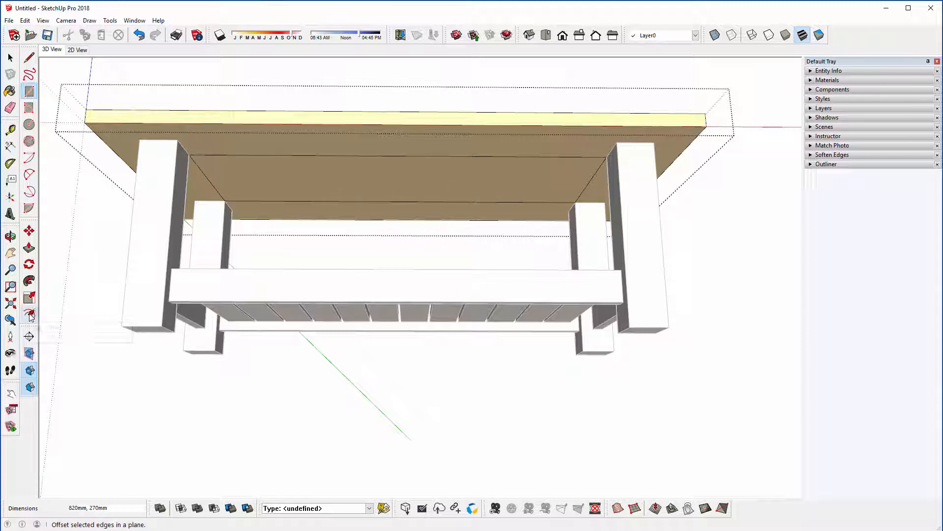
left_click(253, 166)
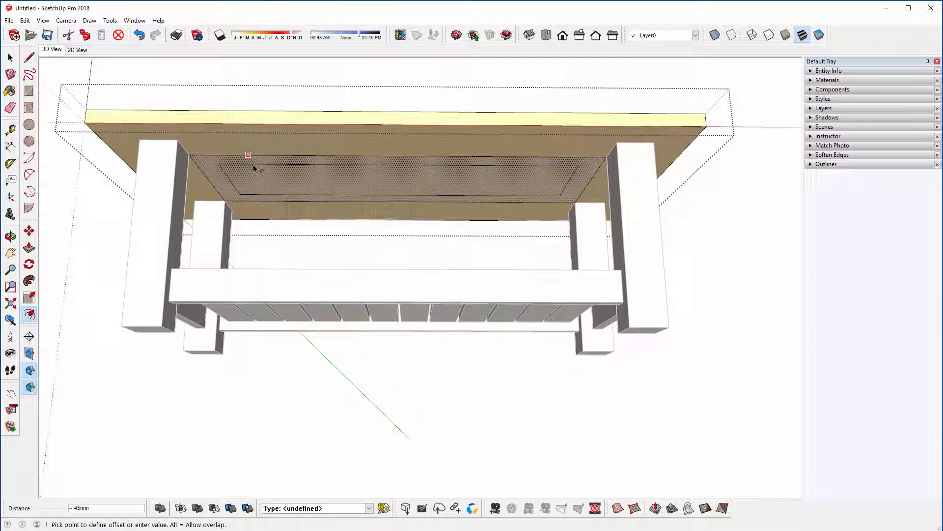
type("5")
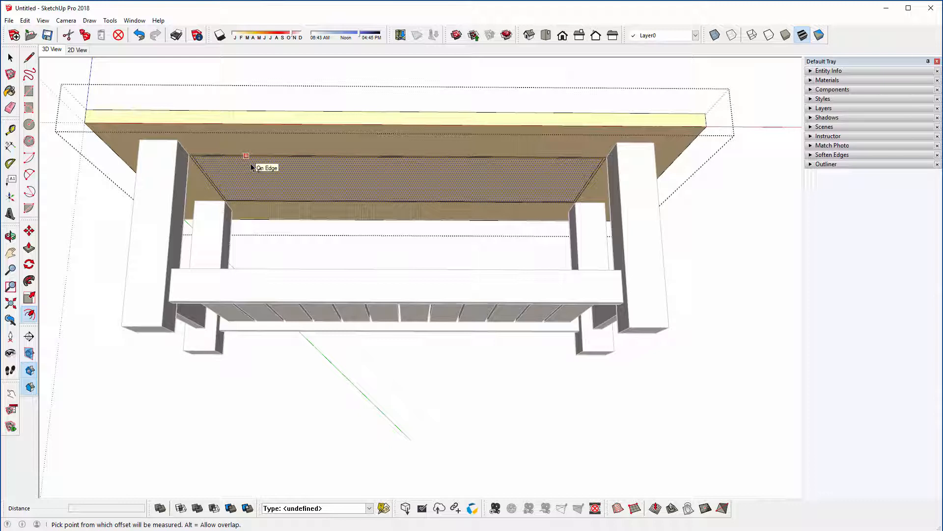
key("h")
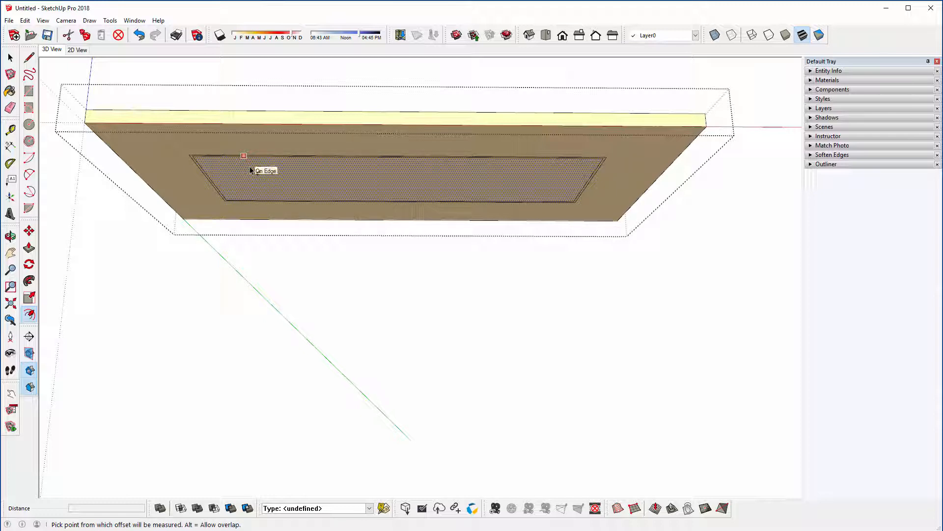
key("space")
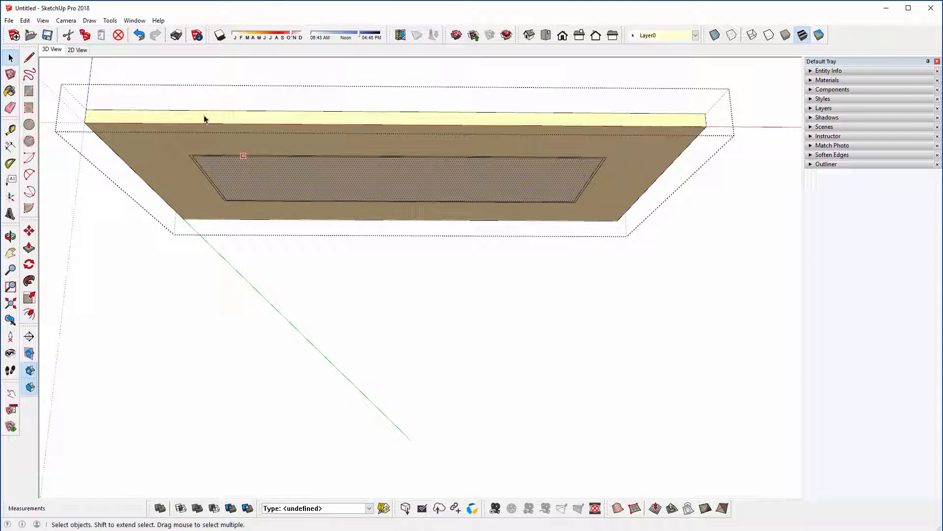
Step: Look up the shortcut assigned to Hide Rest of Model by filtering the preferences' shortcut list for "hide re"
left_click(134, 20)
left_click(151, 85)
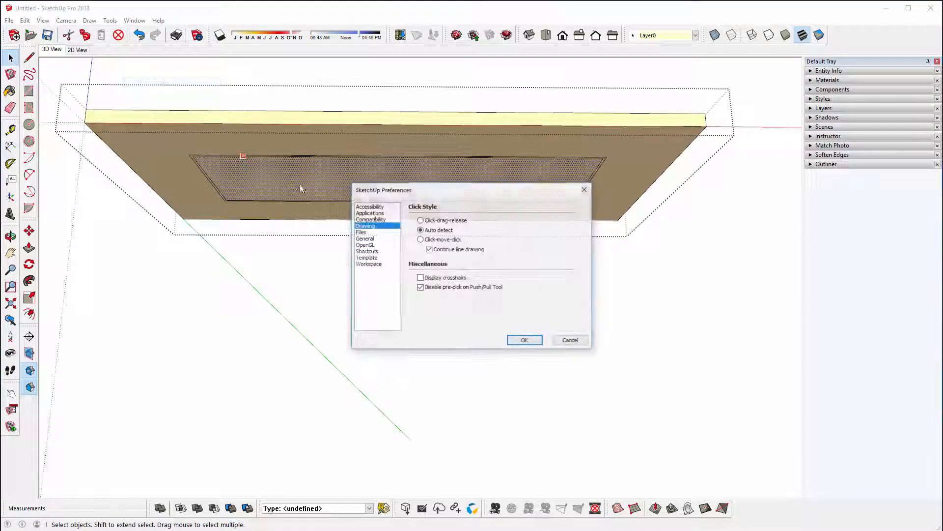
left_click(366, 251)
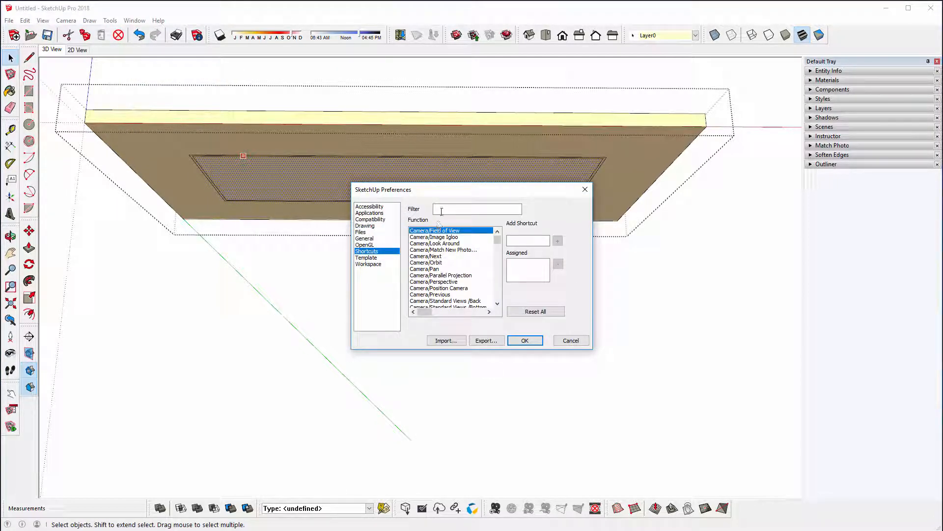
left_click(447, 210)
type("hide re")
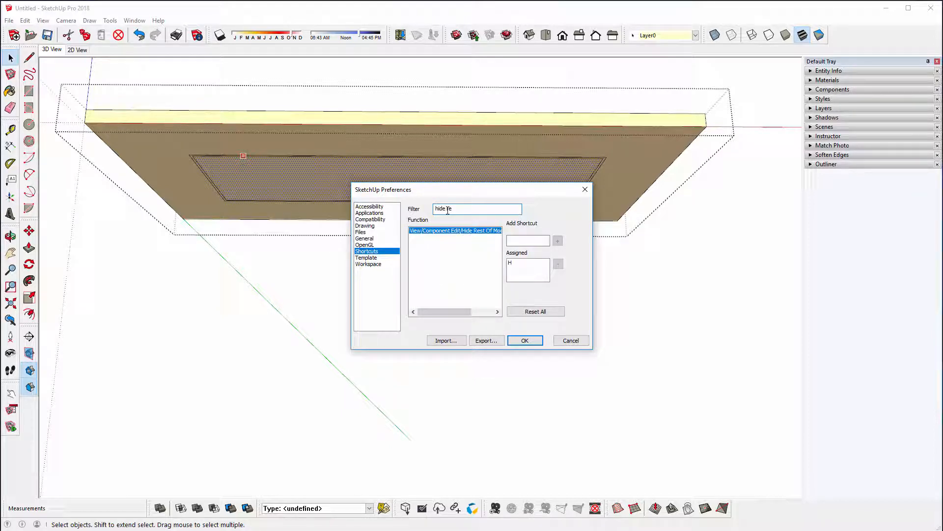
left_click(524, 340)
Step: Toggle the rest of the model around the open tabletop group on and off, leaving it hidden
middle_click_drag(362, 200, 355, 202)
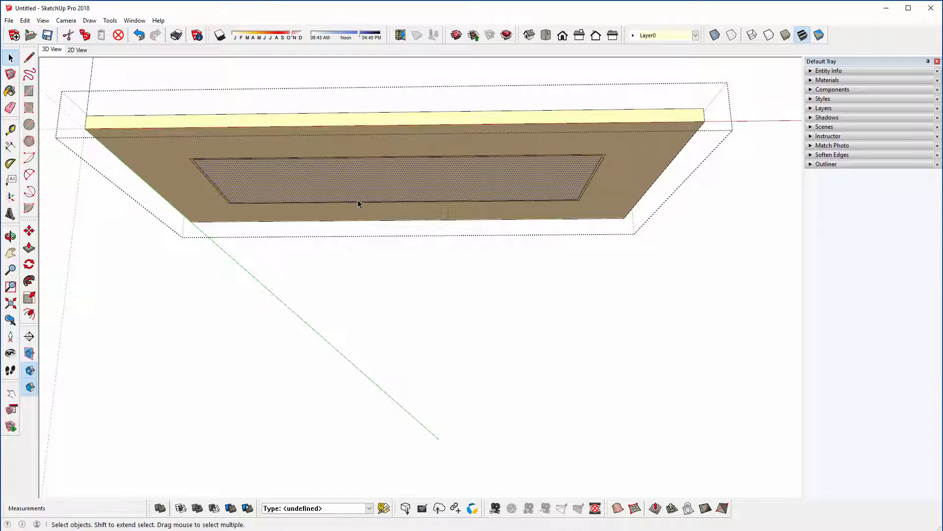
key("i")
key("i")
key("i")
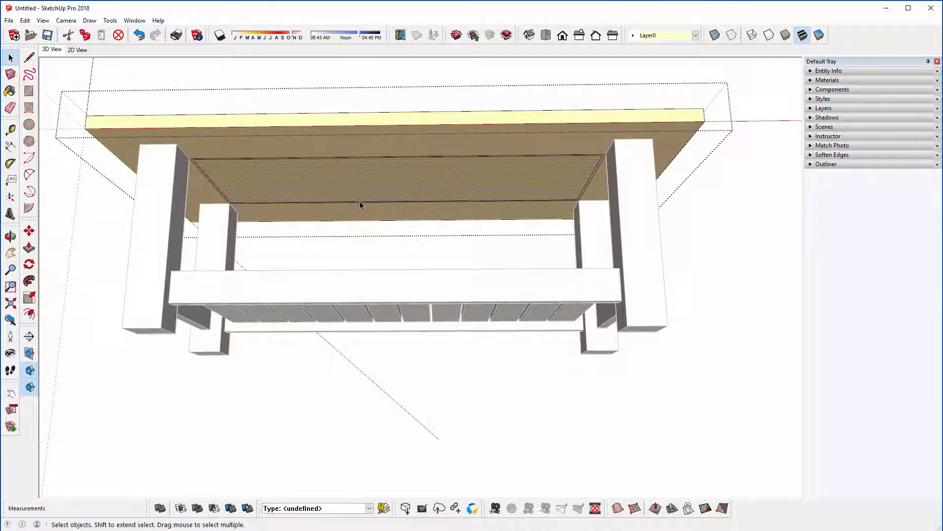
key("i")
middle_click_drag(296, 190, 297, 186)
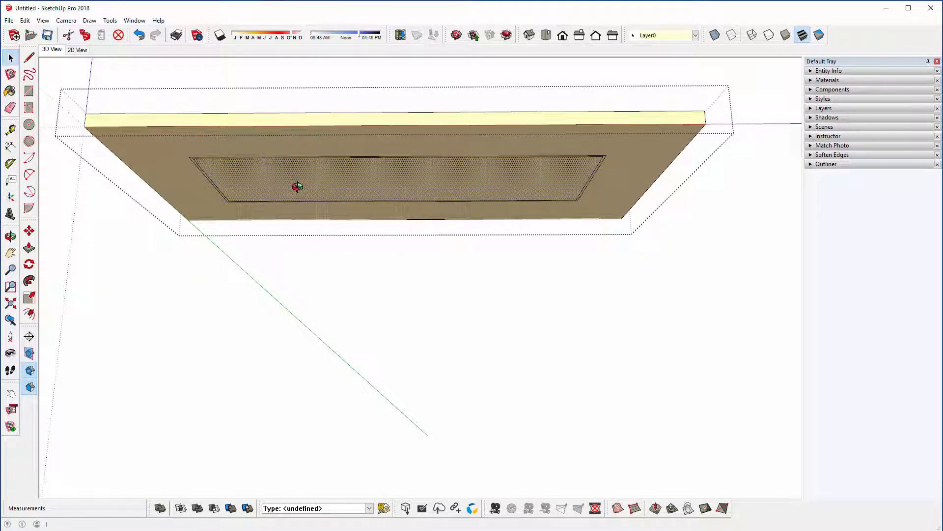
Step: Erase the outer rectangle's edges on the tabletop's underside, keeping the inner offset rectangle
left_click(10, 107)
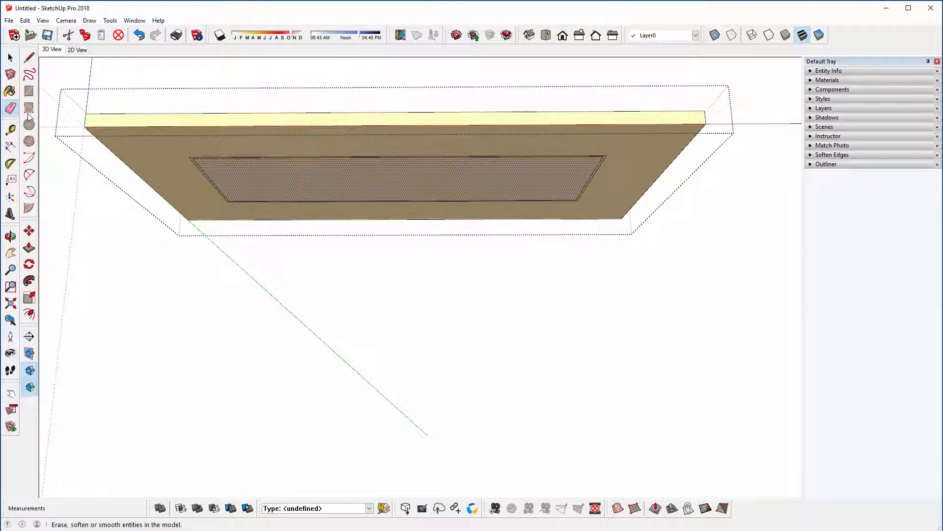
scroll(204, 156, "up", 5)
scroll(69, 130, "down", 4)
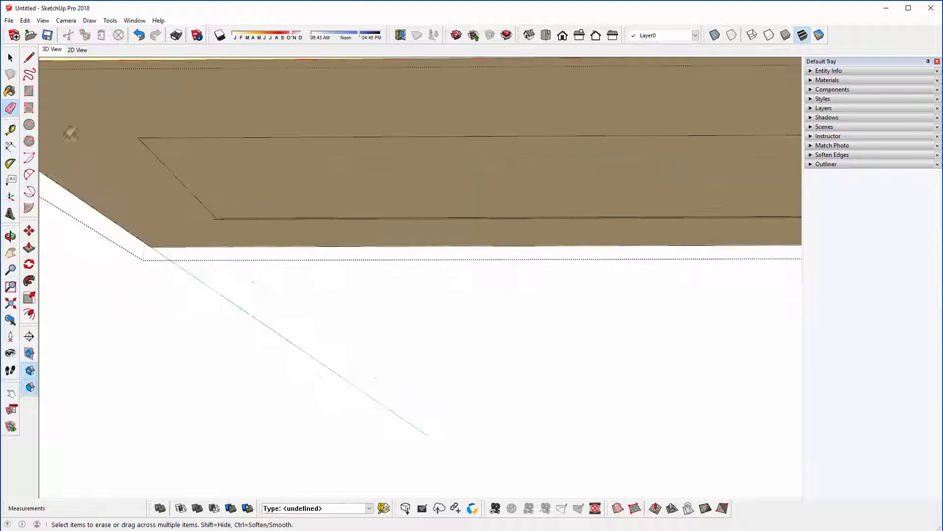
scroll(514, 206, "up", 5)
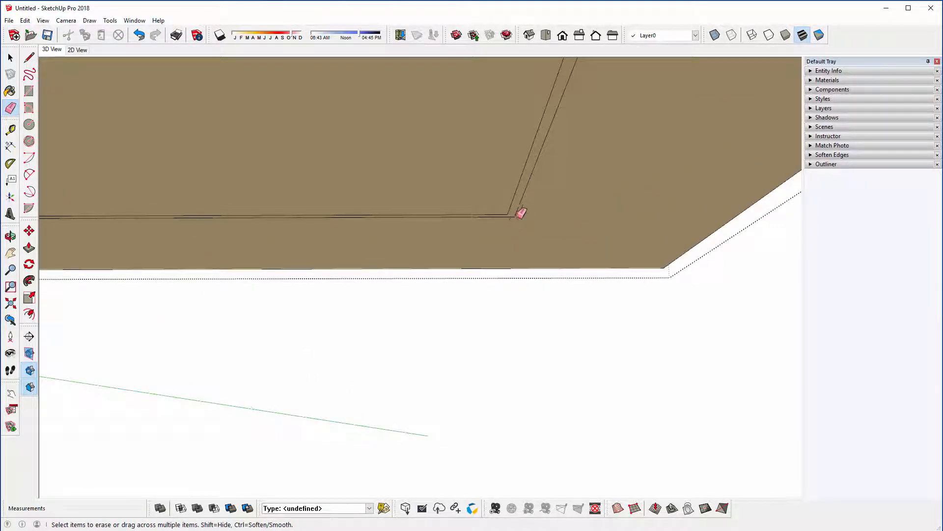
left_click_drag(521, 212, 535, 202)
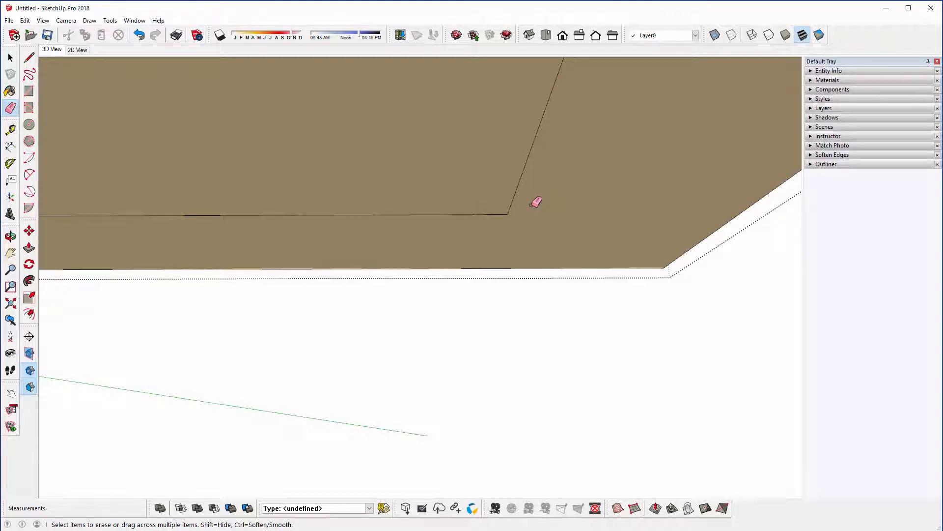
Step: Push the inner rectangle 25 mm up through the tabletop to cut a rectangular opening
scroll(495, 205, "down", 5)
middle_click_drag(492, 202, 383, 181)
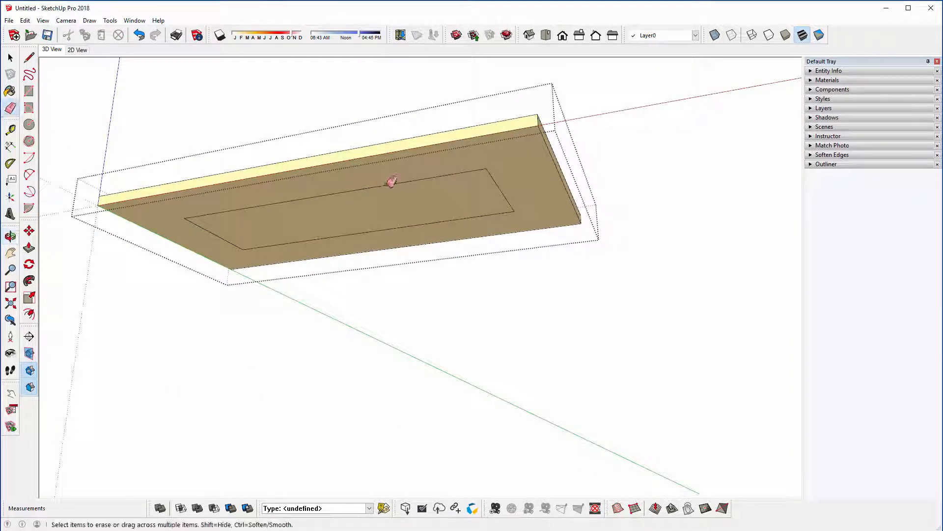
left_click(29, 247)
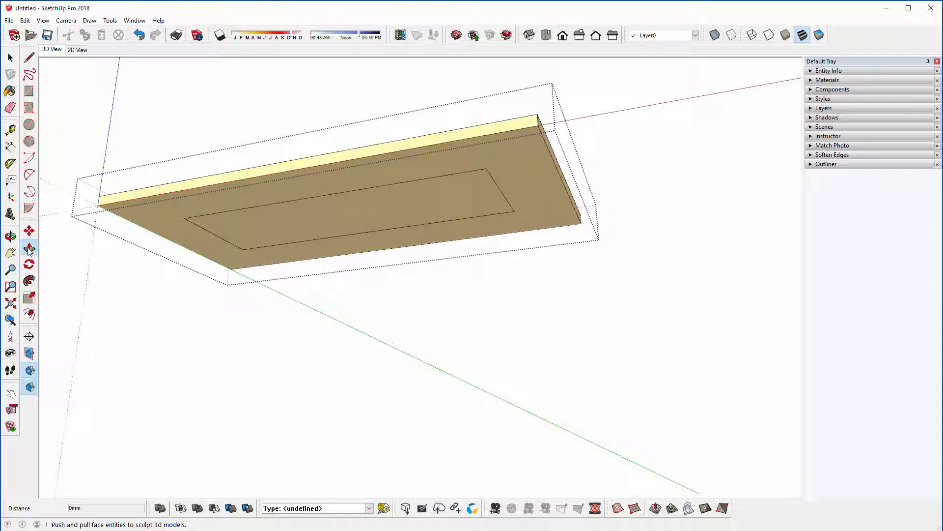
left_click(390, 214)
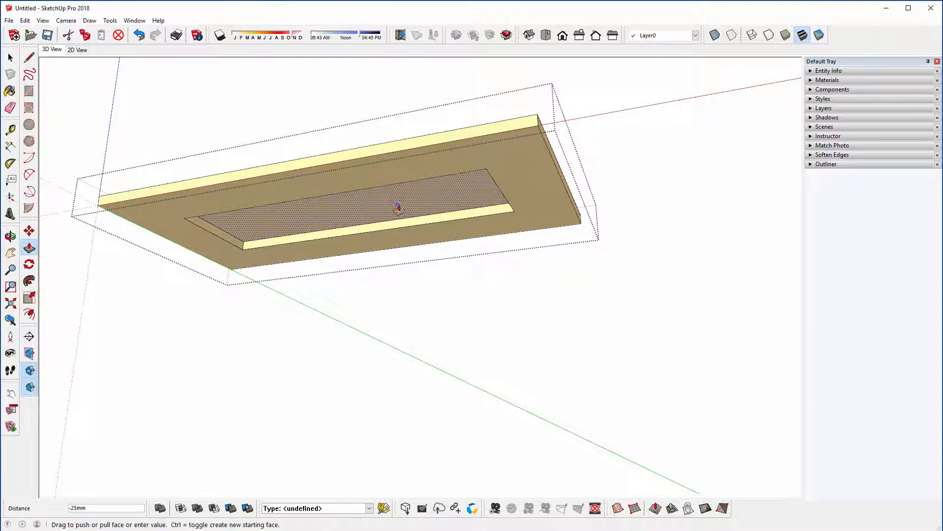
left_click(365, 200)
middle_click_drag(364, 202, 268, 464)
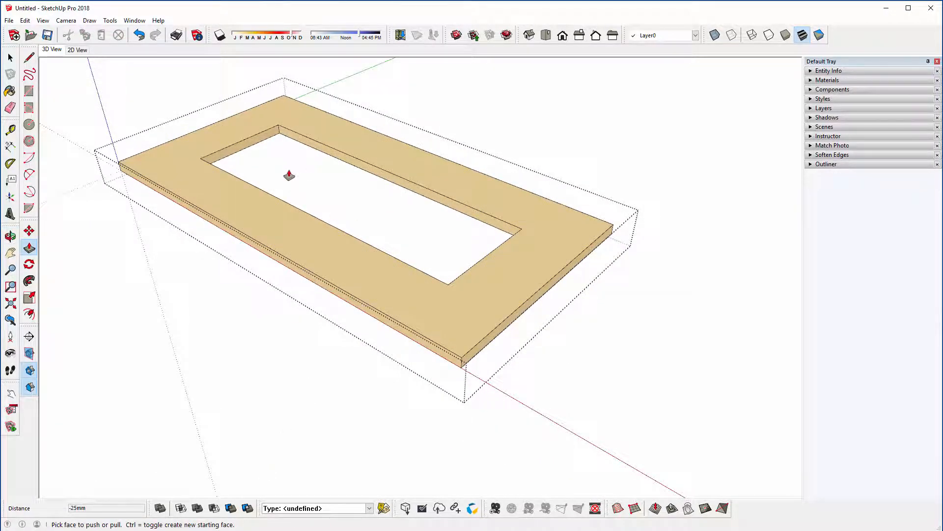
Step: Select the four upper edges of the tabletop's opening and offset them 5 mm outward
left_click(11, 58)
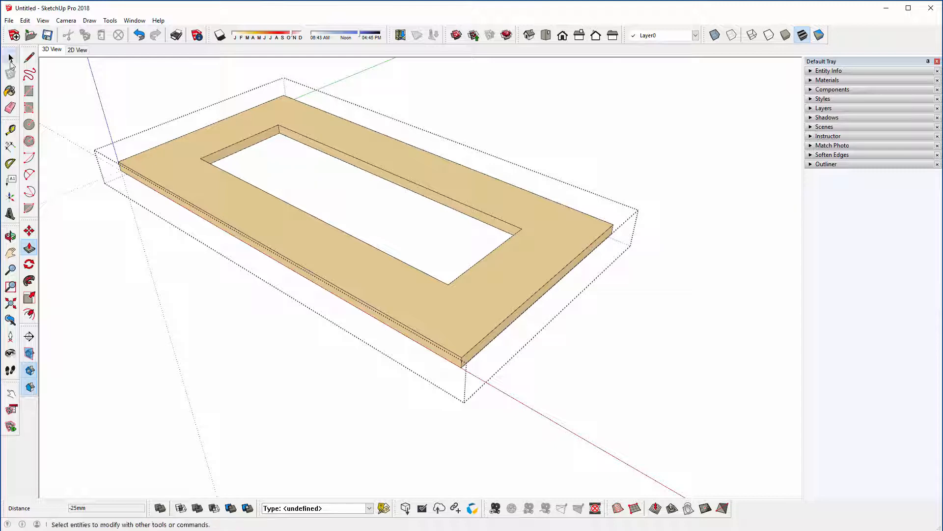
left_click(233, 149)
left_click(291, 132, "shift")
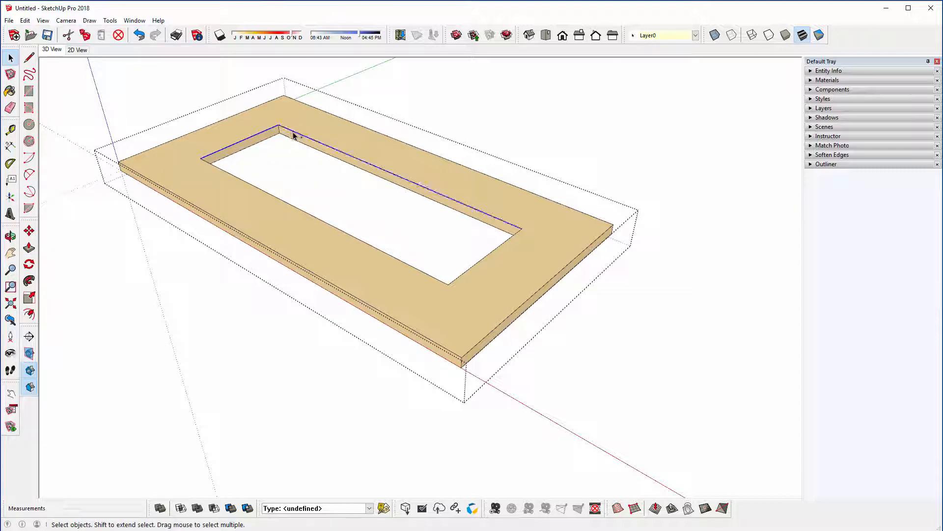
left_click(494, 250, "shift")
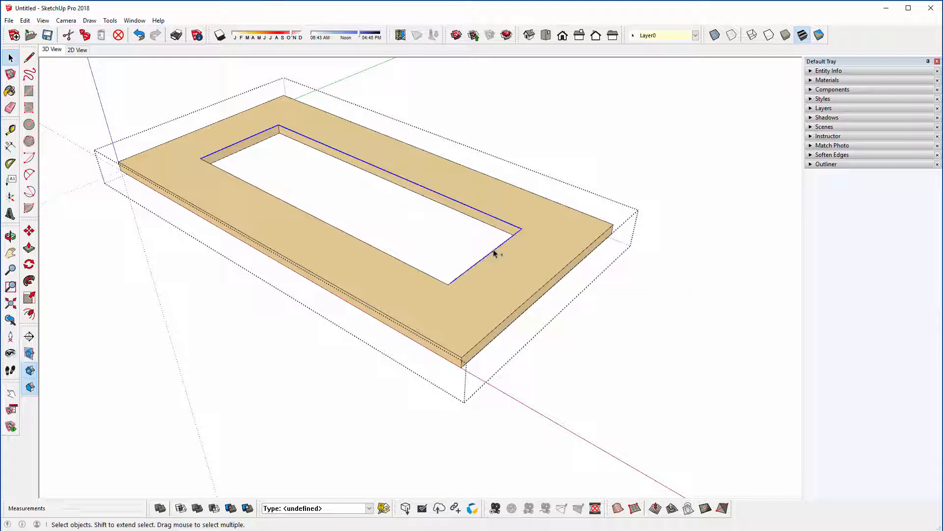
left_click(393, 256, "shift")
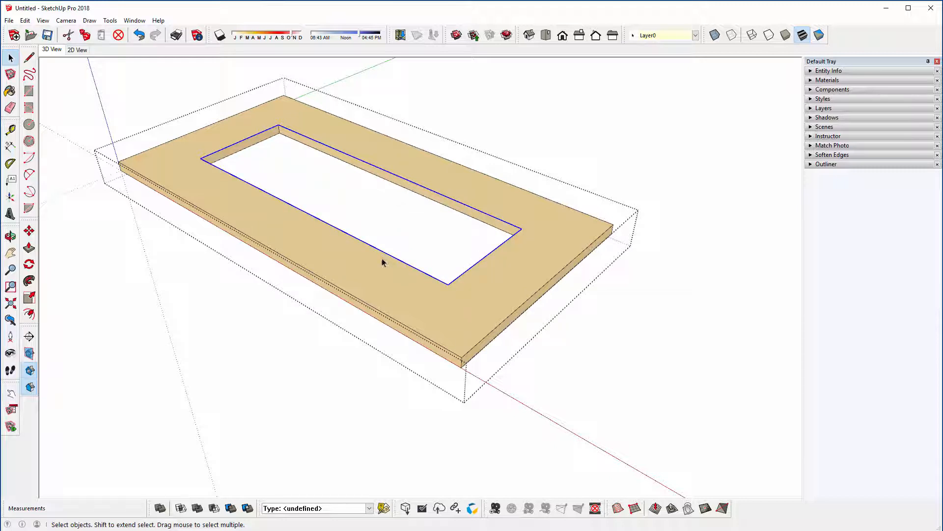
left_click(346, 156, "shift")
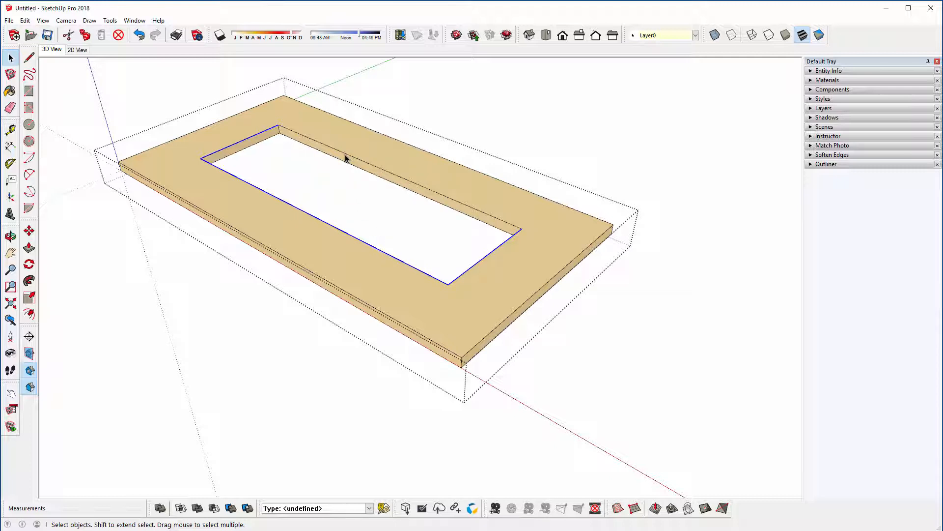
left_click(346, 159, "shift")
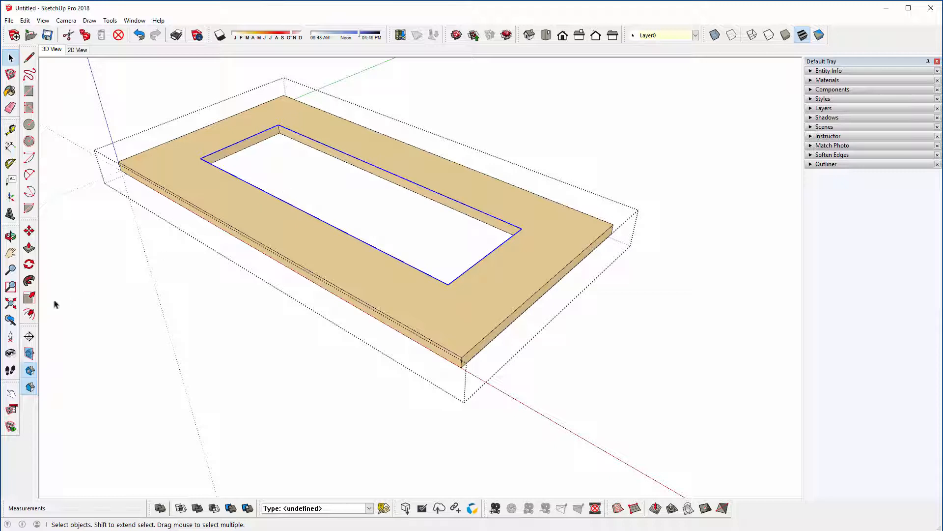
left_click(29, 314)
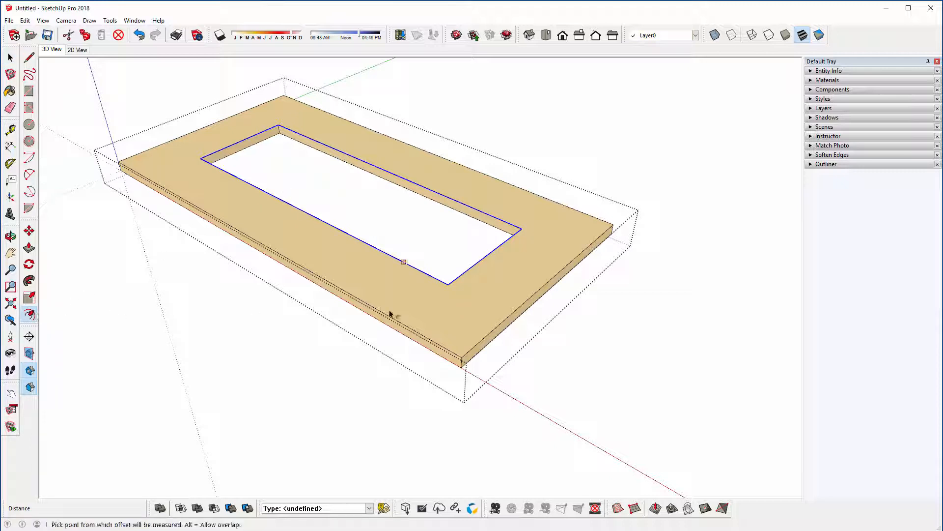
left_click(364, 247)
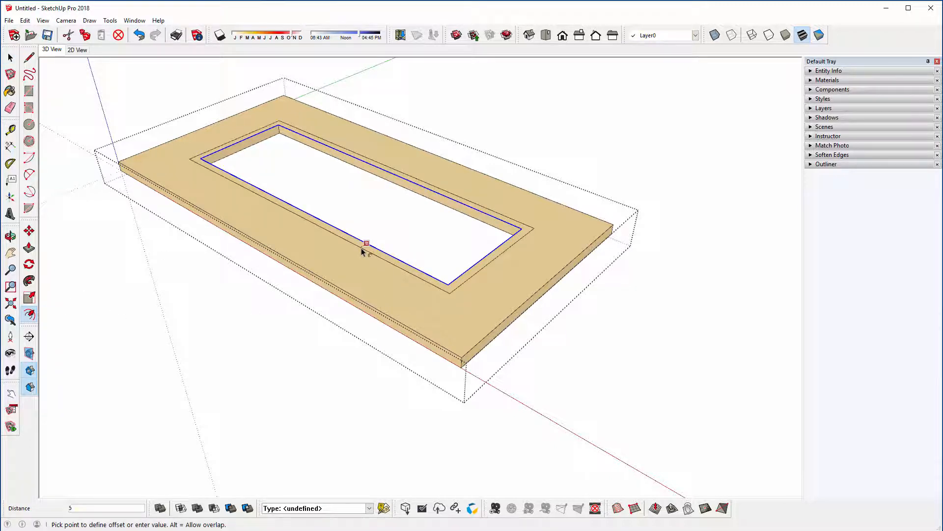
type("5")
key("Return")
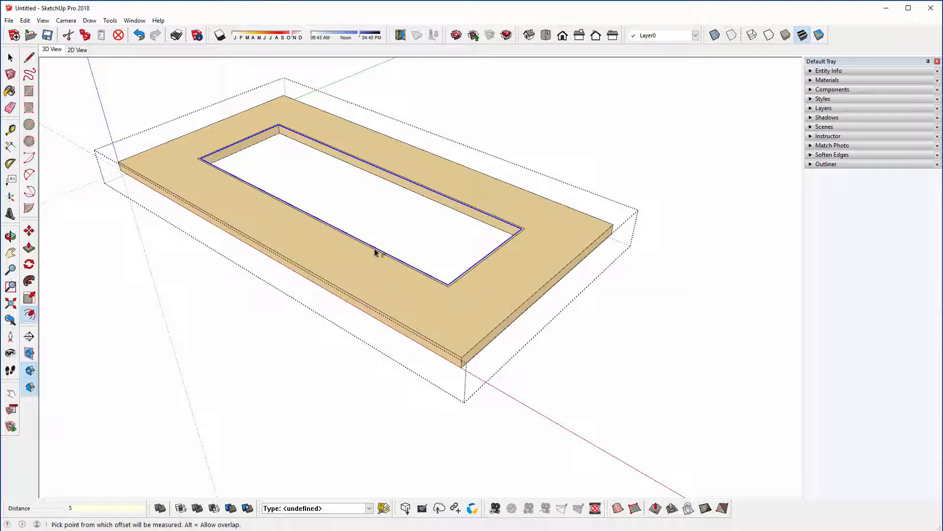
Step: Push the narrow strip around the opening 5 mm down to form a rebate in the tabletop's upper edge
left_click(29, 248)
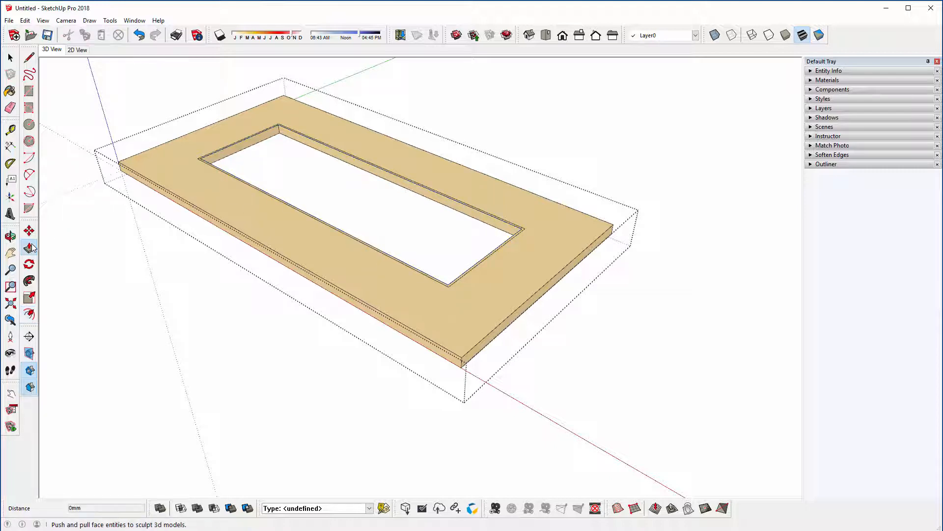
scroll(164, 136, "up", 6)
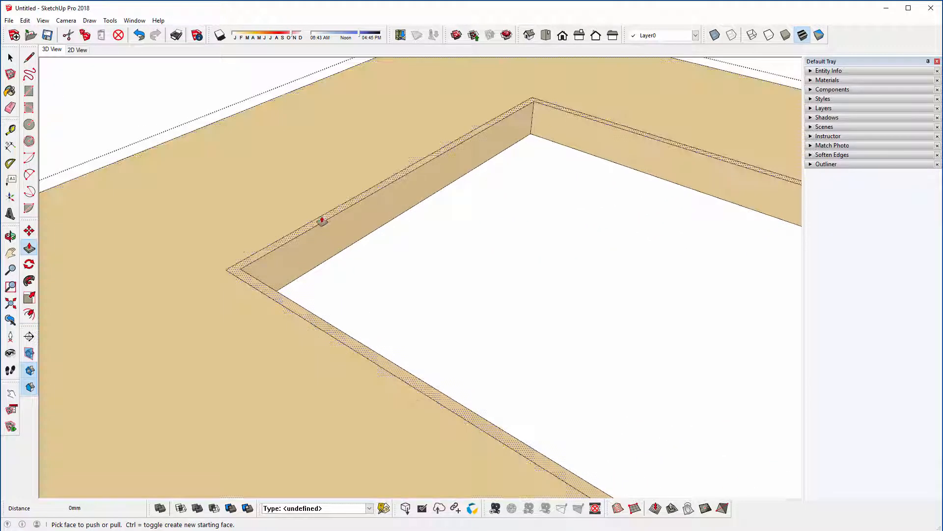
left_click(322, 219)
type("-5")
key("Return")
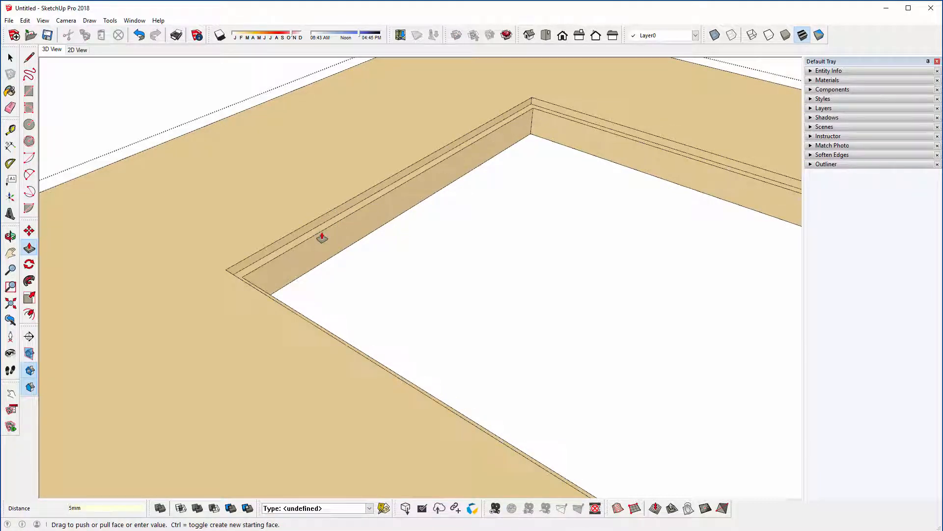
scroll(147, 192, "down", 5)
scroll(147, 202, "down", 2)
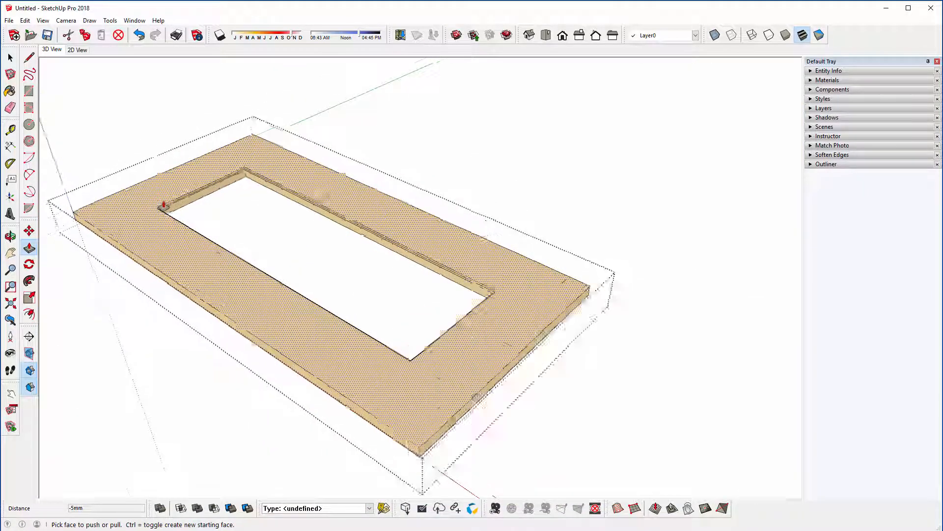
scroll(160, 204, "up", 5)
key("space")
scroll(229, 193, "down", 3)
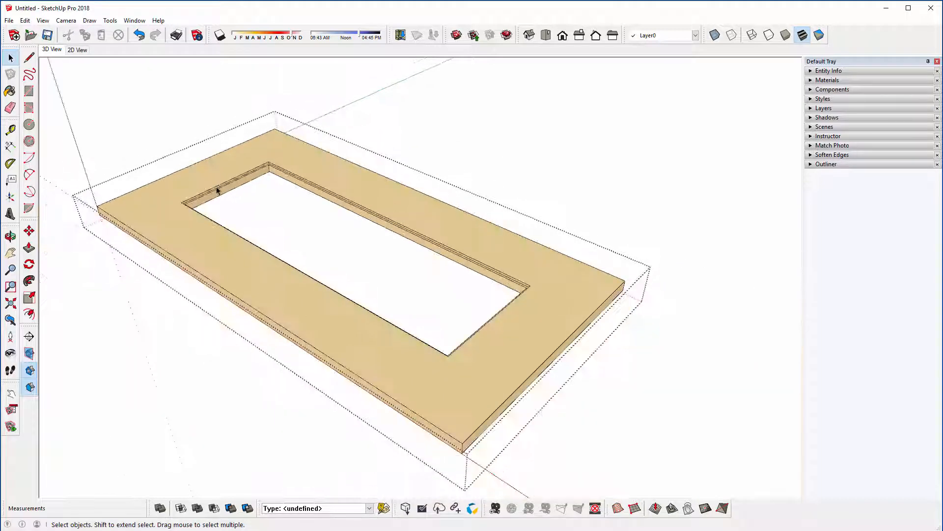
Step: Close the tabletop group to return to the whole coffee table
middle_click_drag(216, 190, 295, 175)
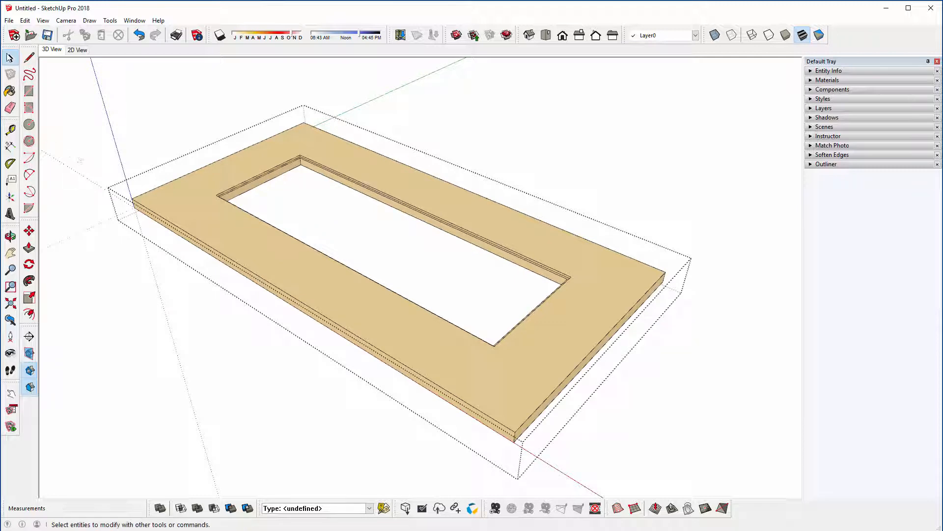
left_click(10, 59)
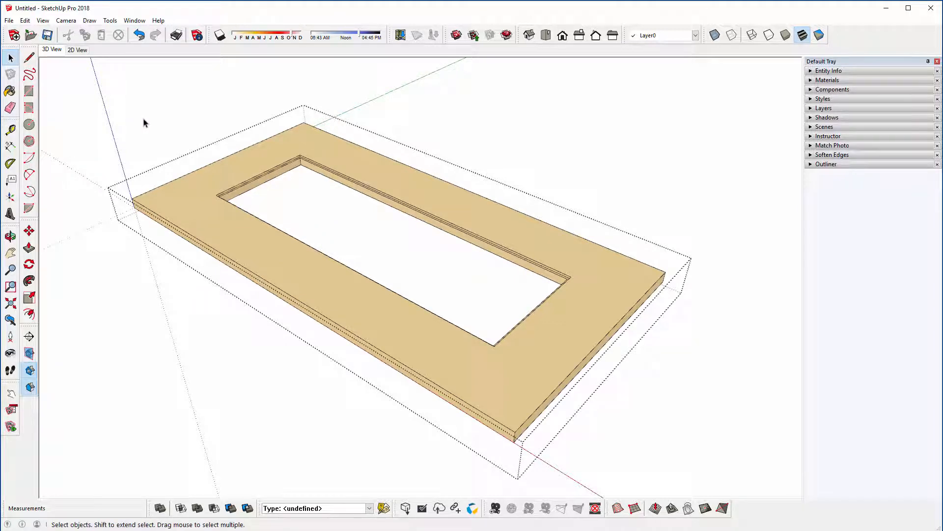
left_click(143, 123)
middle_click_drag(362, 269, 352, 239)
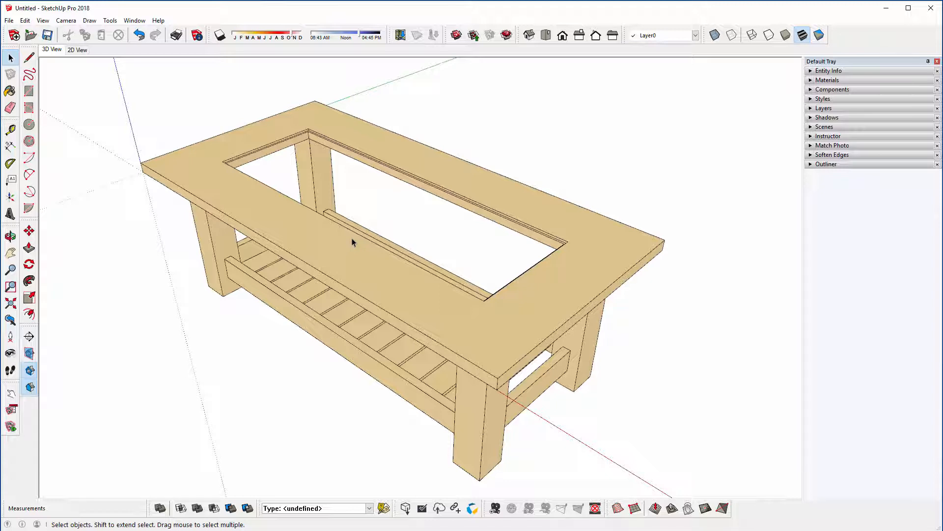
Step: Save the model to the Desktop with the file name Coffee Table
left_click(47, 35)
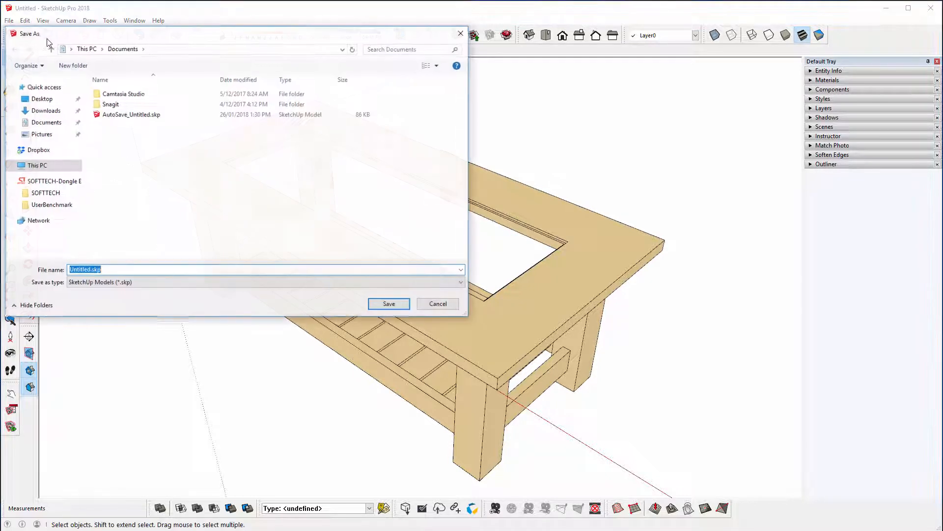
left_click_drag(87, 37, 136, 100)
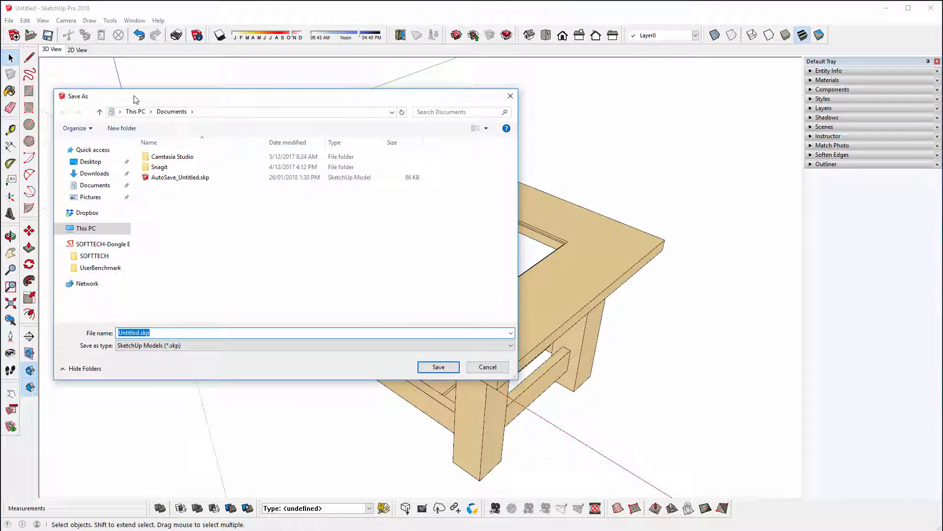
left_click(94, 161)
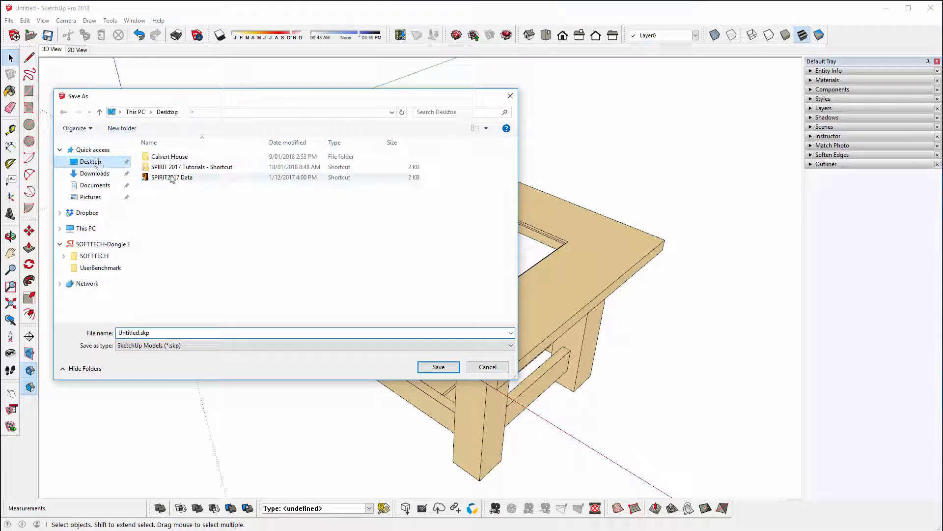
left_click(166, 333)
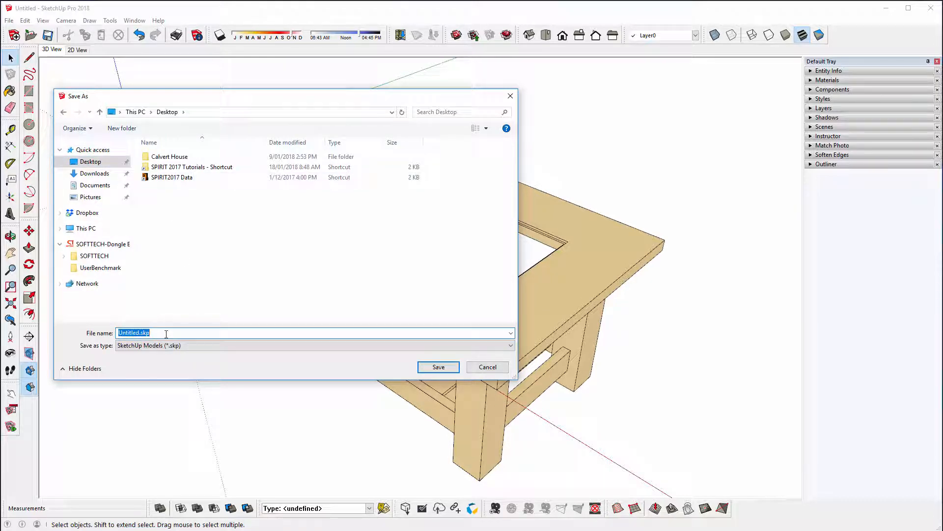
type("Co")
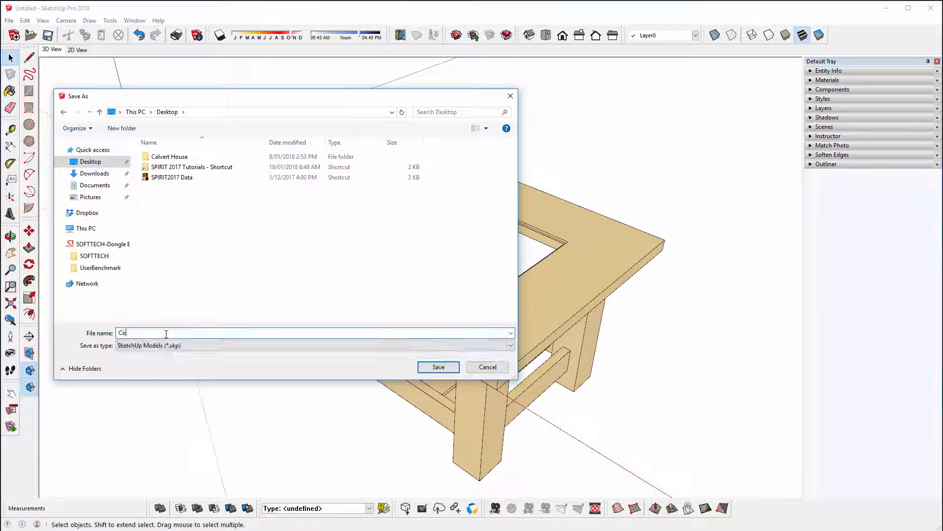
type("ffee Table")
key("Return")
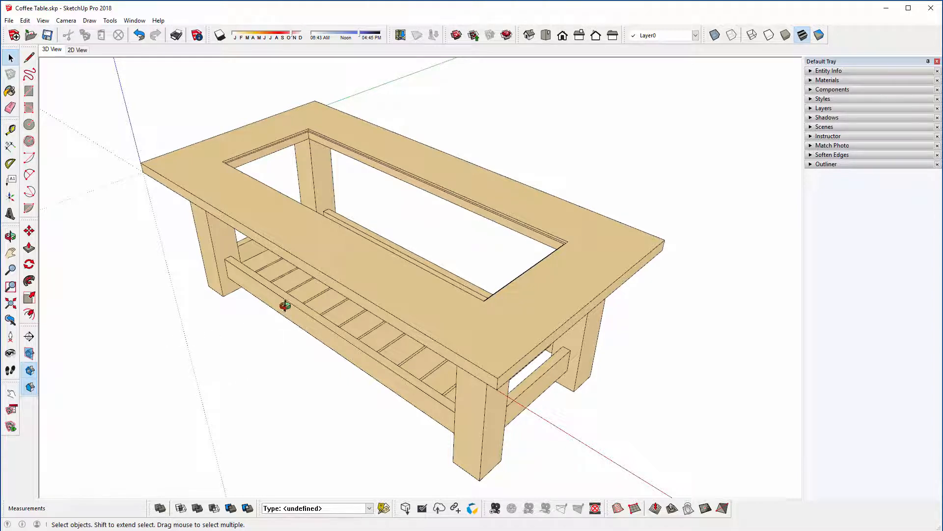
Step: Draw a rectangle across the tabletop's opening, between diagonally opposite outer corners of the rebate at the upper surface
middle_click_drag(284, 301, 304, 299)
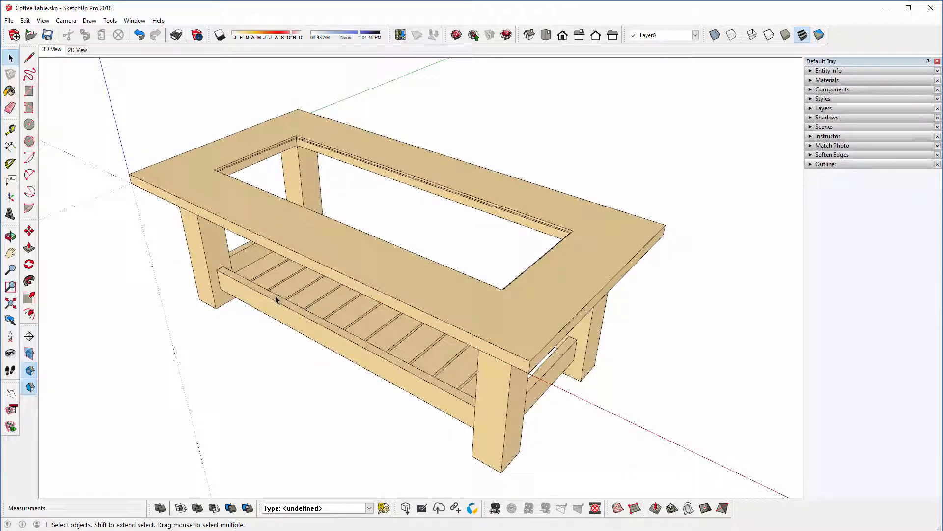
left_click(29, 91)
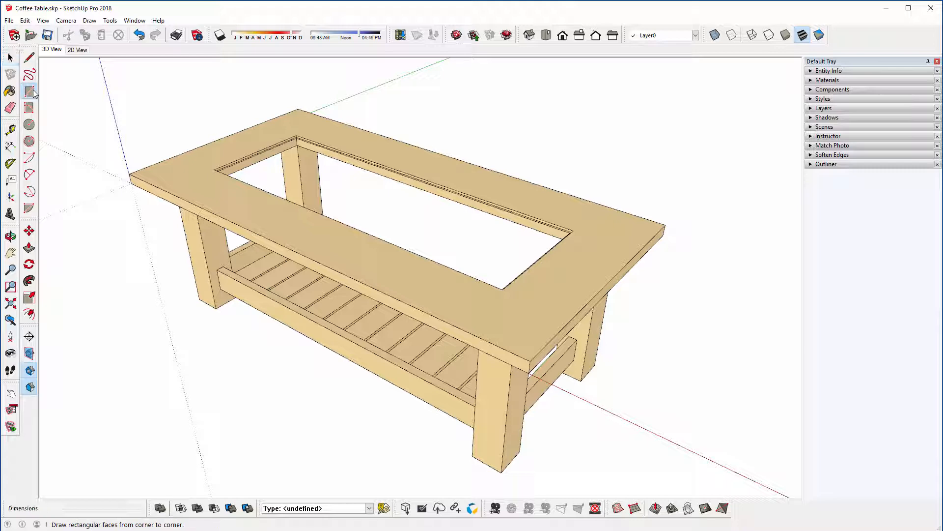
scroll(214, 153, "up", 6)
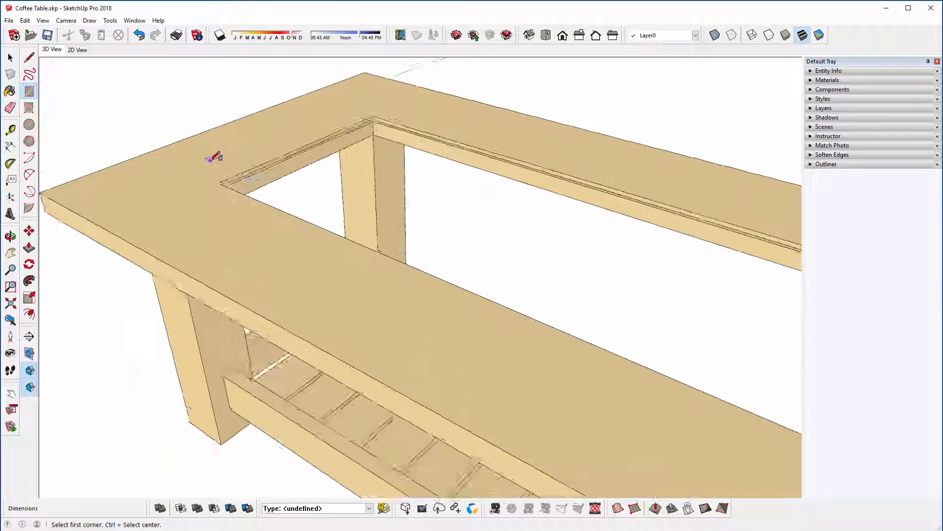
scroll(227, 225, "down", 5)
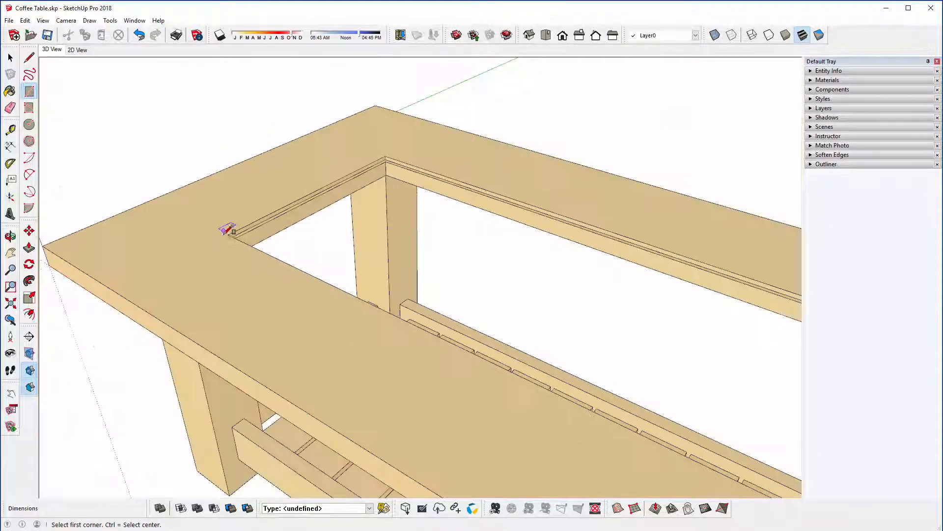
scroll(231, 226, "up", 8)
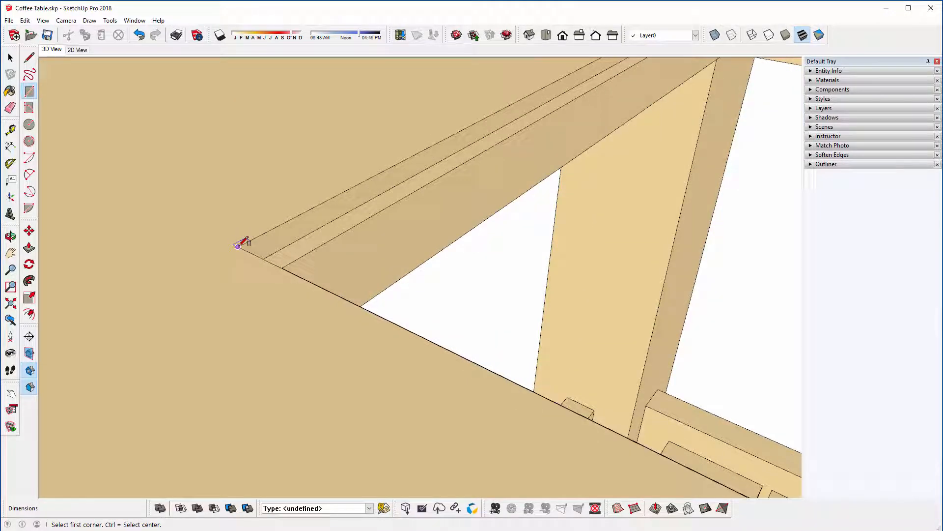
left_click(232, 245)
scroll(101, 202, "down", 5)
scroll(105, 195, "down", 5)
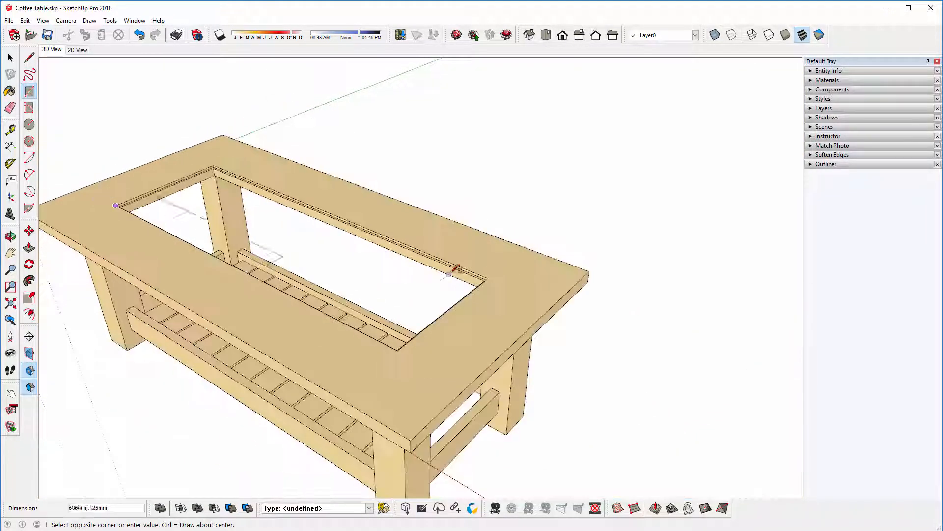
scroll(489, 274, "up", 8)
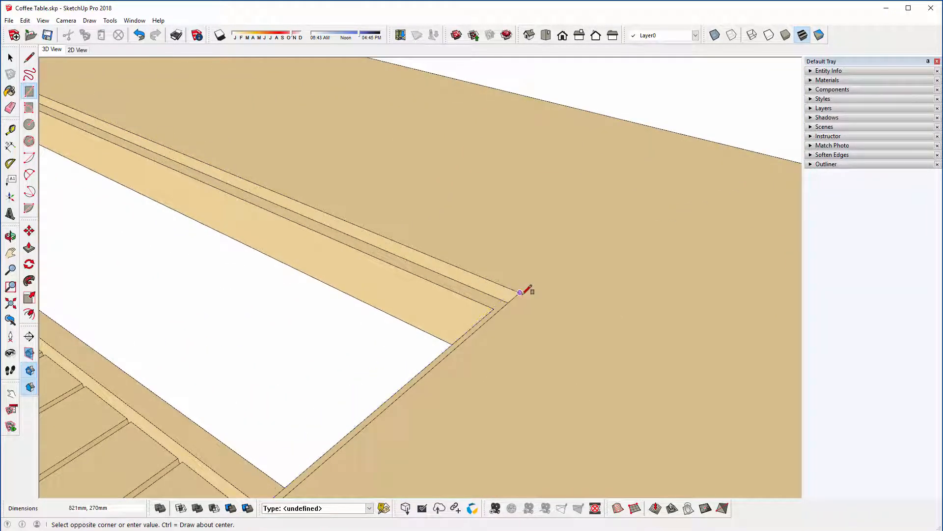
left_click(522, 290)
scroll(523, 290, "up", 2)
scroll(524, 290, "down", 7)
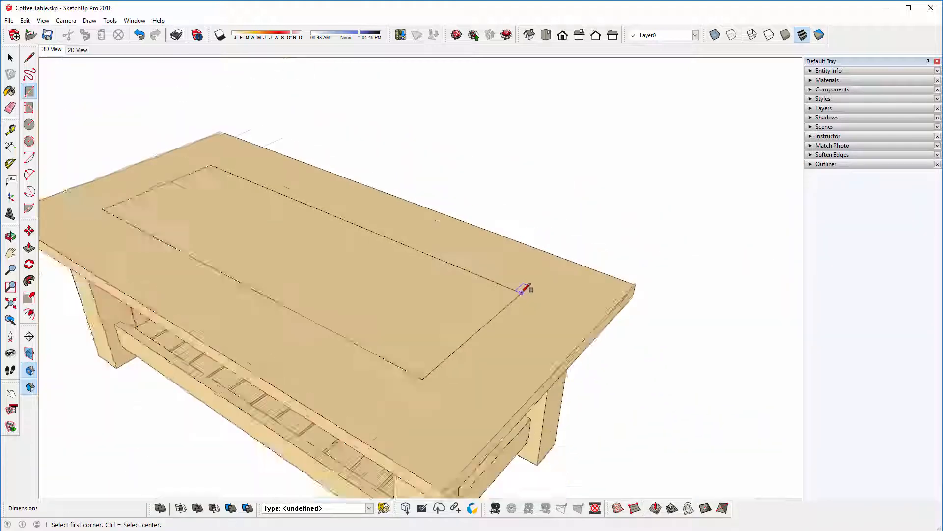
left_click(9, 58)
left_click(9, 59)
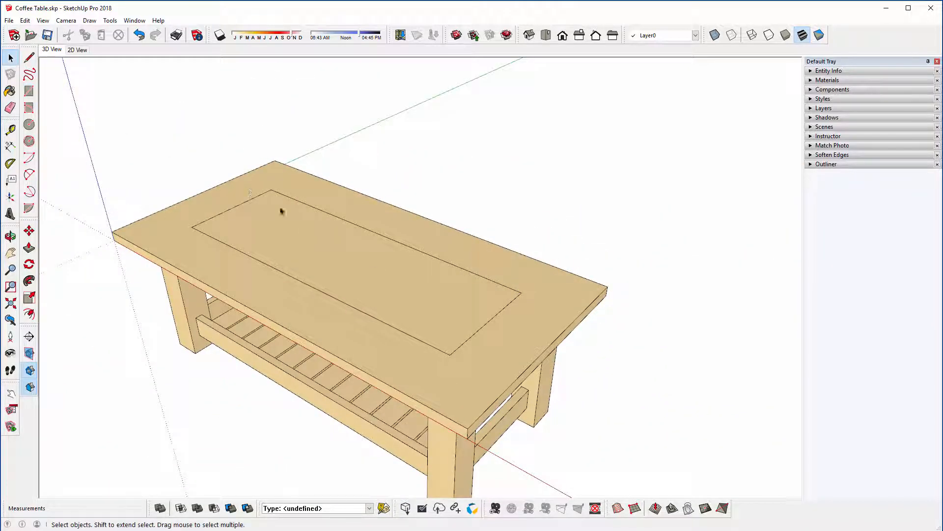
left_click(299, 234)
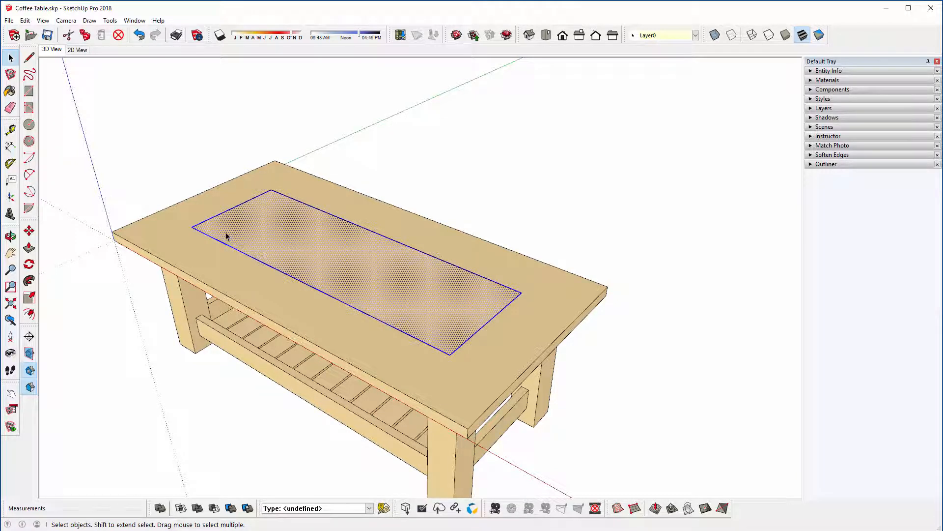
left_click(384, 305)
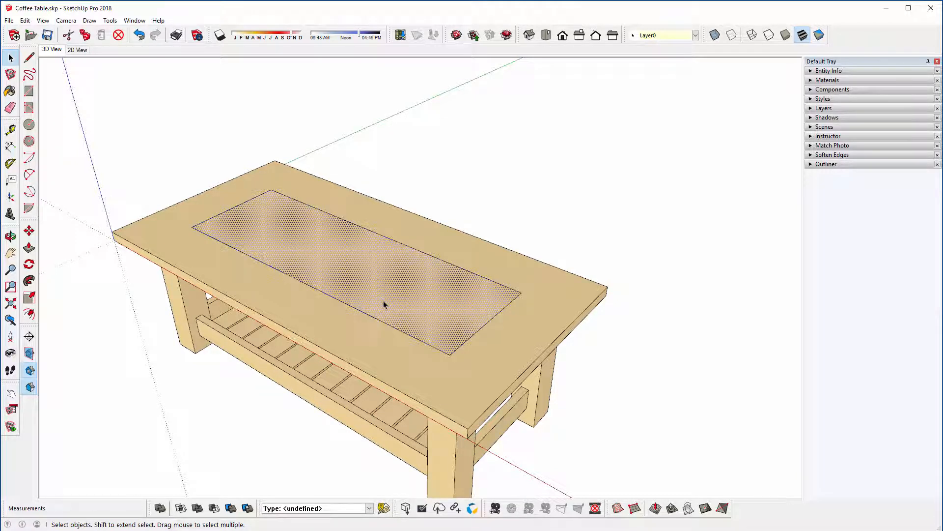
right_click(365, 266)
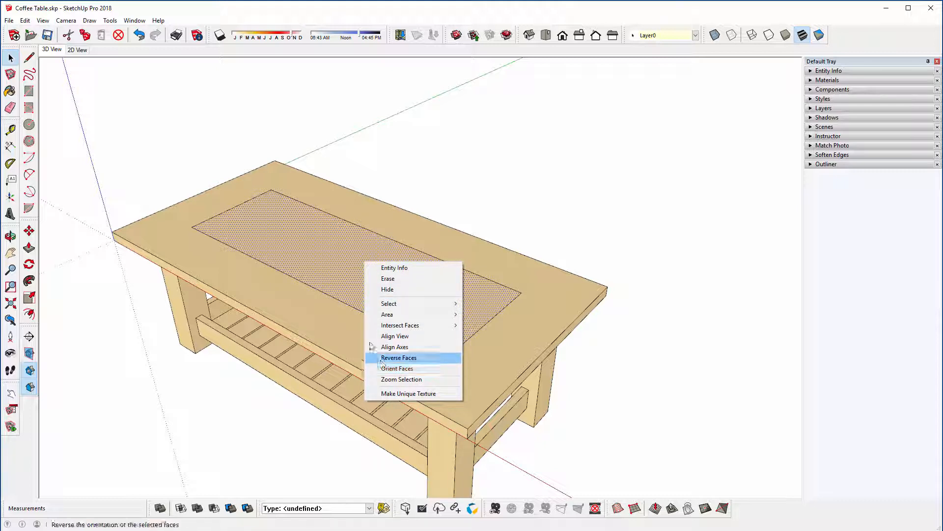
left_click(331, 263)
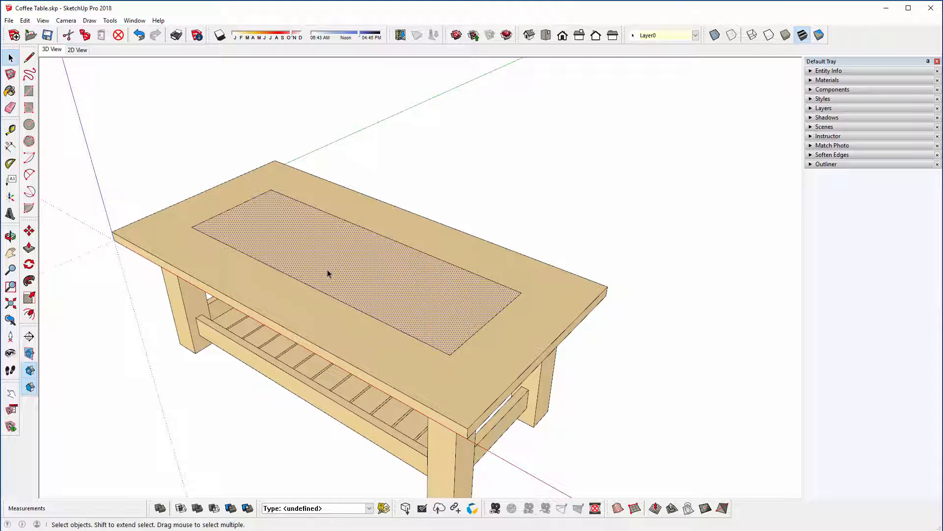
left_click(320, 291)
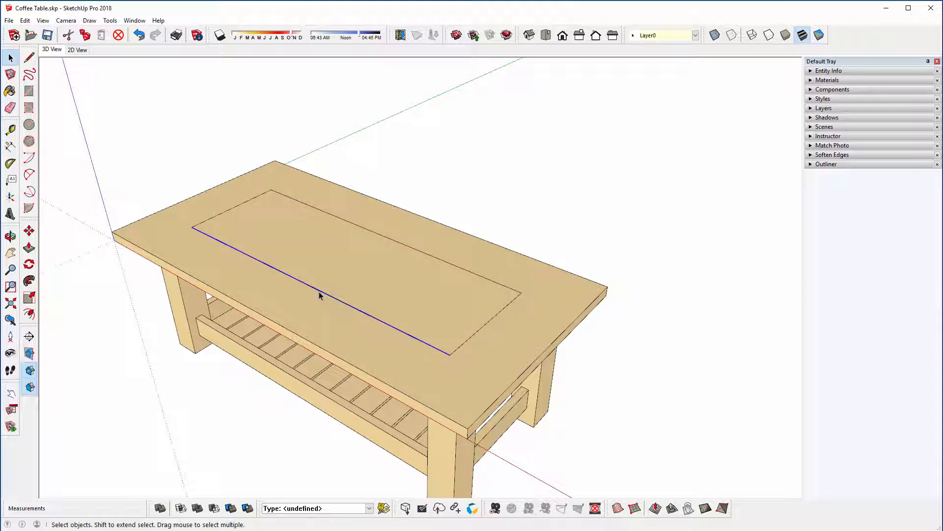
Step: Select the new rectangle's face with its bounding edges and make them a group
double_click(321, 263)
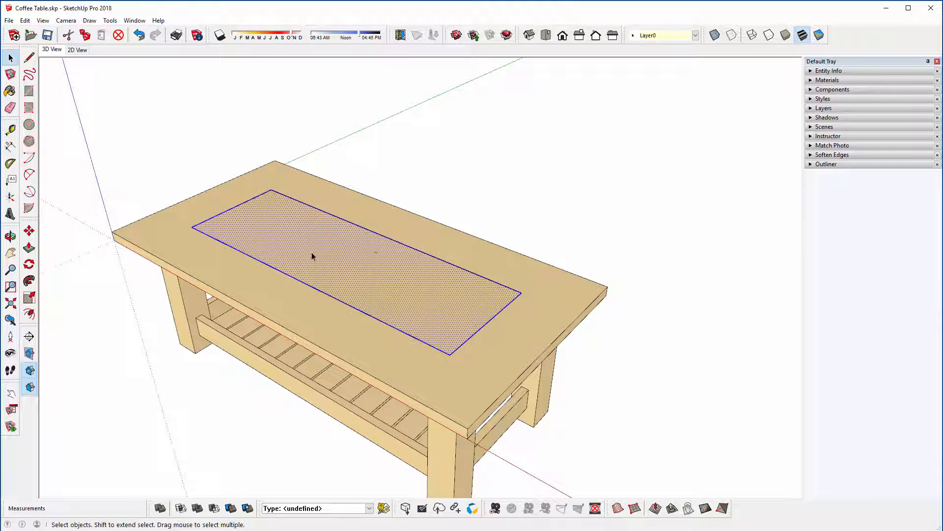
right_click(312, 256)
left_click(333, 337)
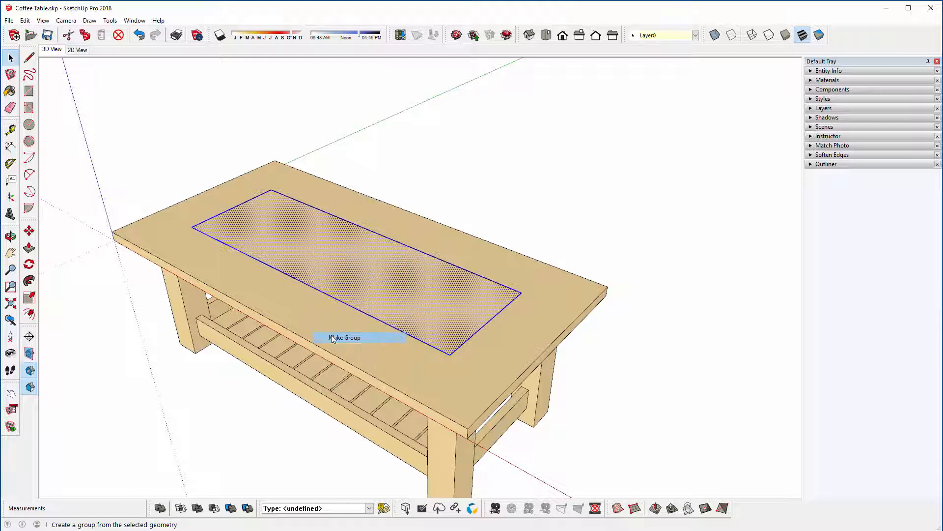
Step: Open the panel group, push its face 5 mm down to give it thickness, and close the group
double_click(330, 276)
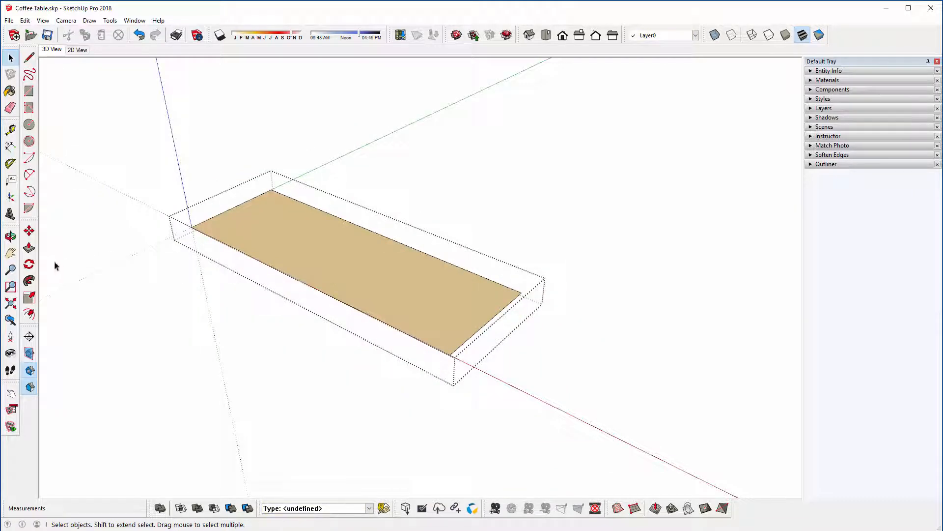
left_click(29, 247)
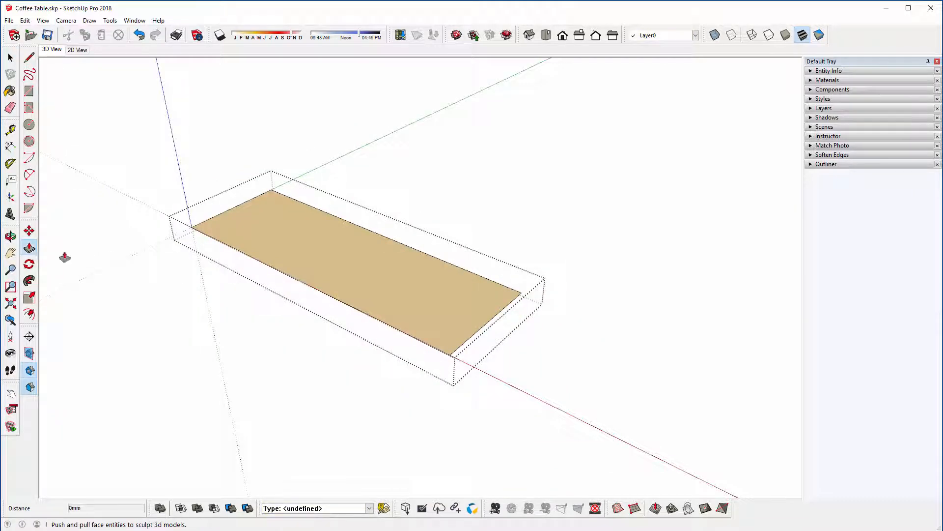
left_click(295, 253)
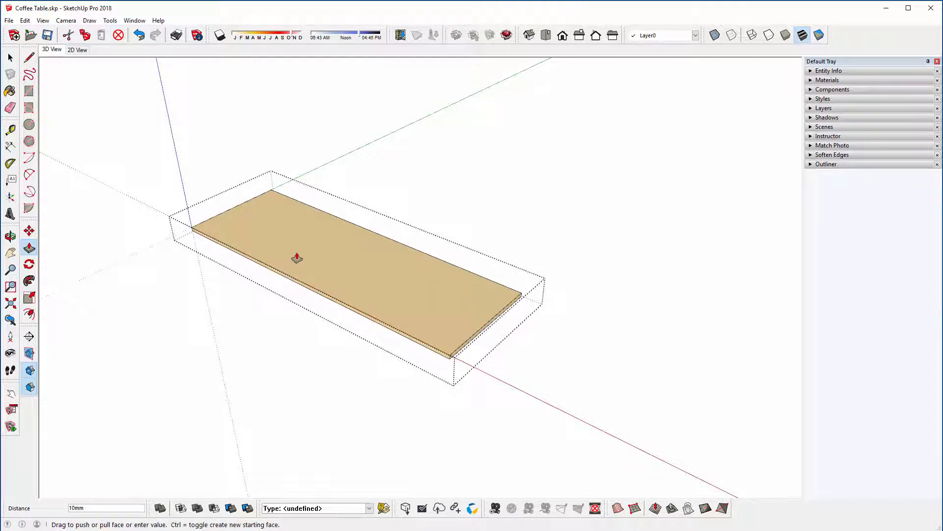
type("5")
key("Return")
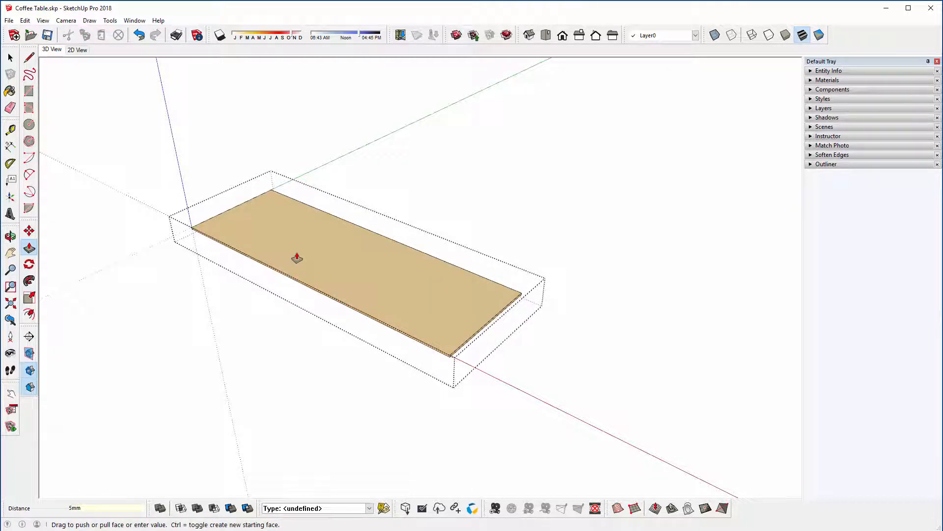
left_click(10, 58)
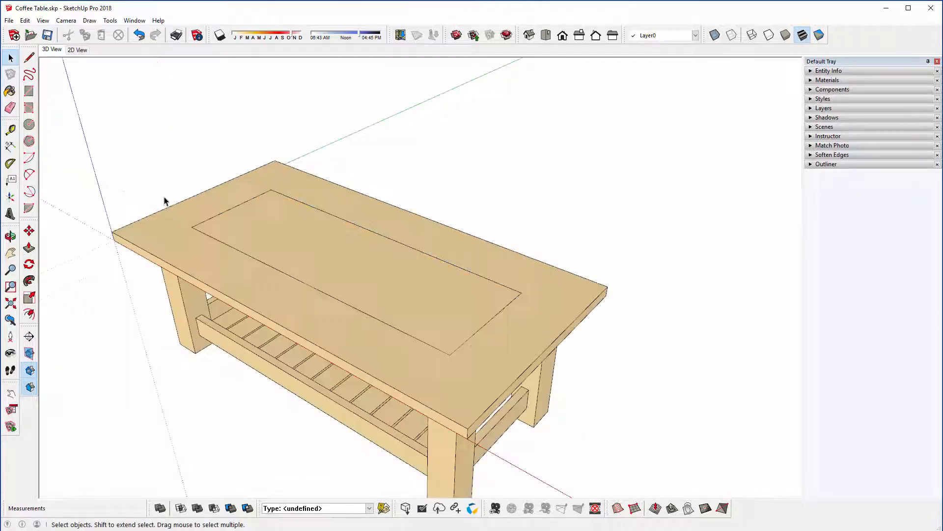
Step: Paint the inset tabletop panel with Translucent Glass Gray from the Glass and Mirrors materials
middle_click_drag(190, 226, 206, 267)
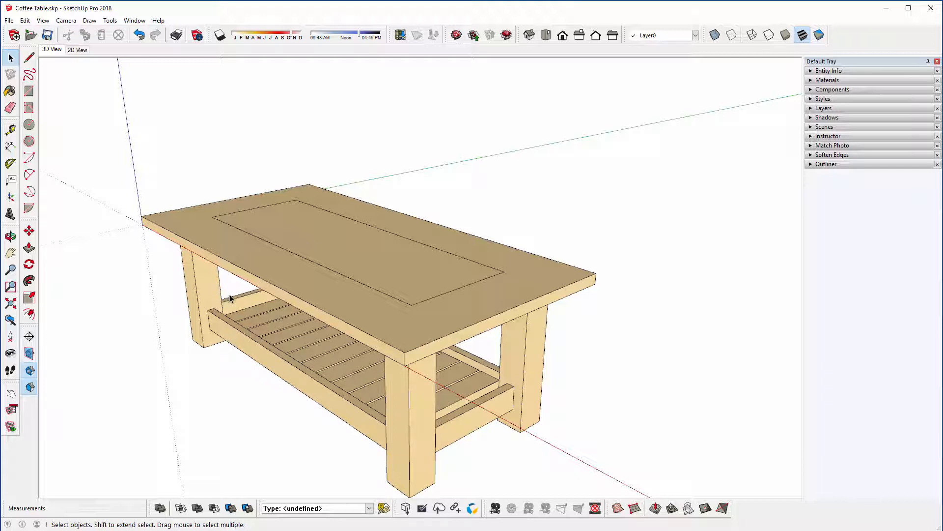
middle_click_drag(248, 290, 287, 284)
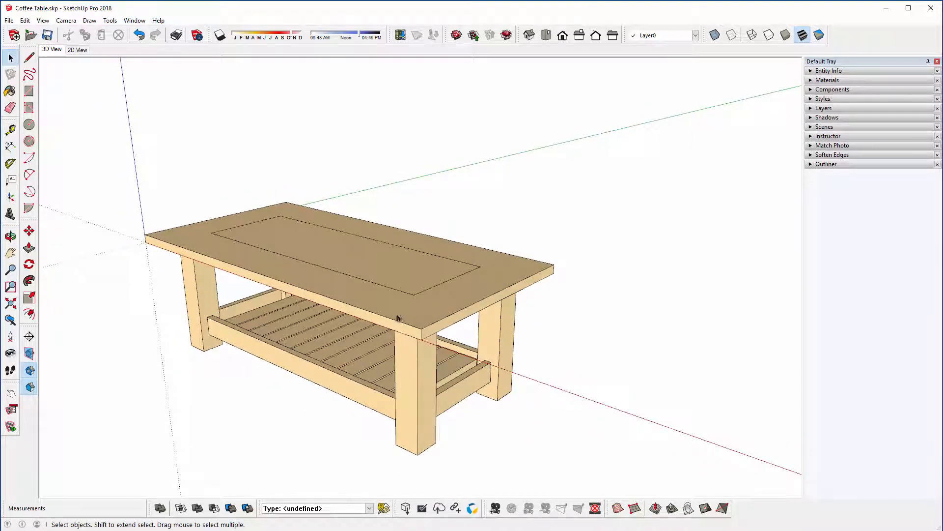
left_click(16, 91)
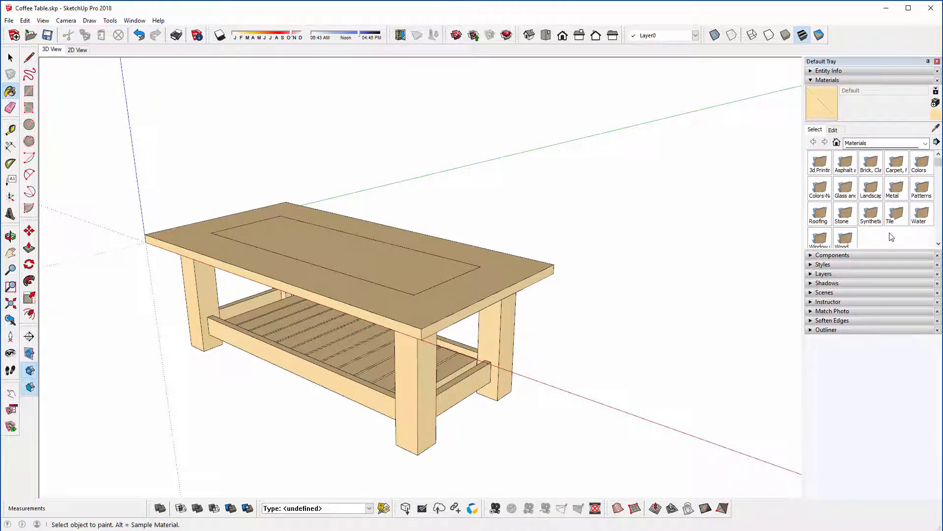
left_click_drag(890, 248, 889, 267)
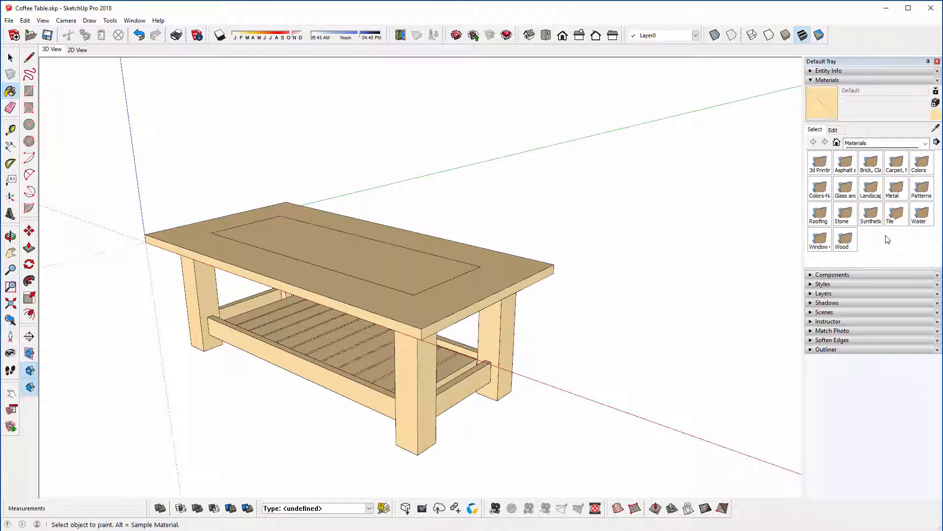
left_click(848, 192)
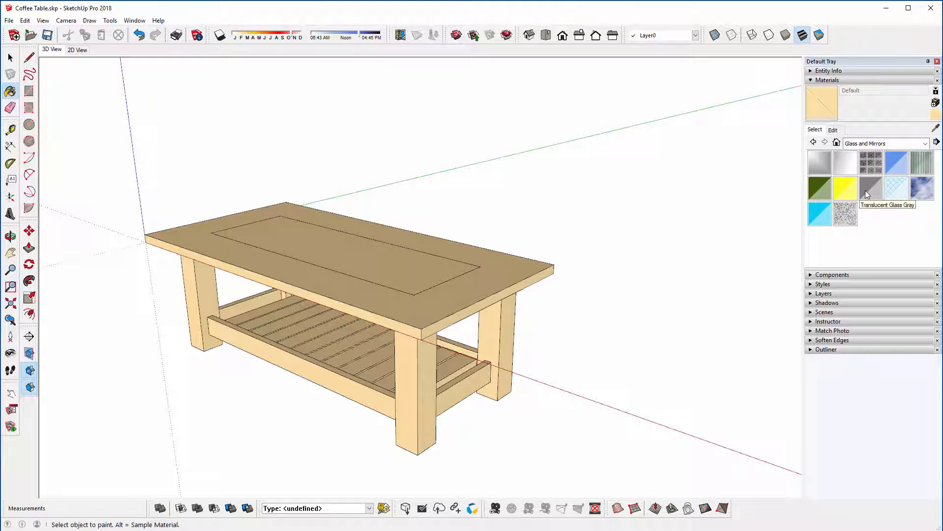
left_click(865, 190)
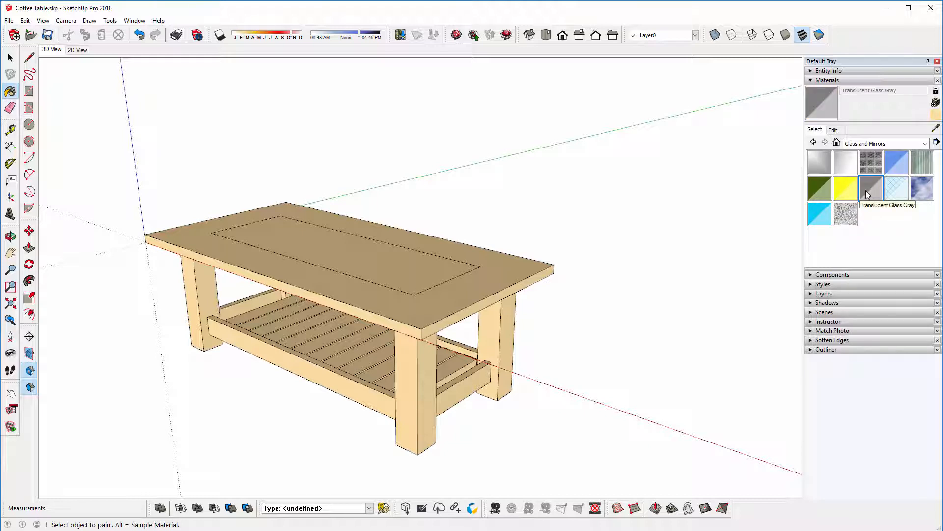
left_click(383, 262)
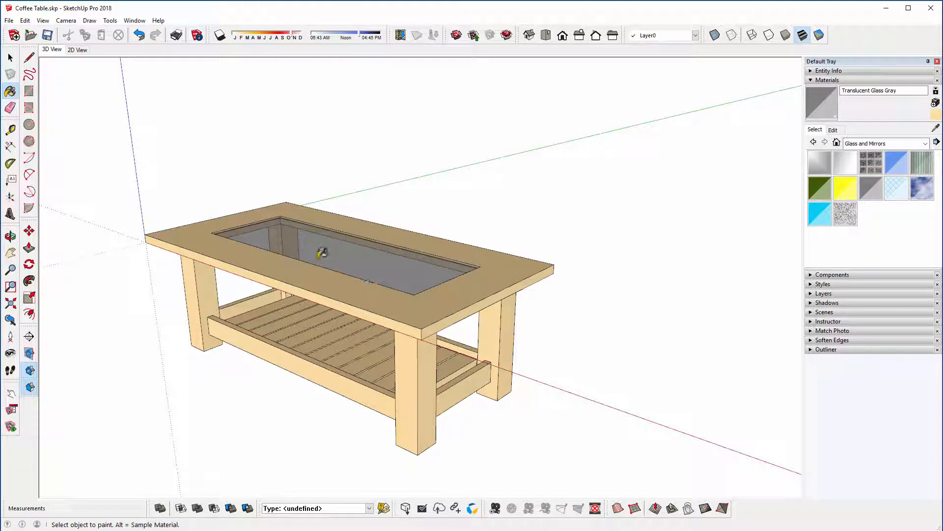
scroll(322, 253, "up", 5)
middle_click_drag(334, 257, 348, 276)
scroll(179, 209, "up", 5)
scroll(301, 226, "down", 5)
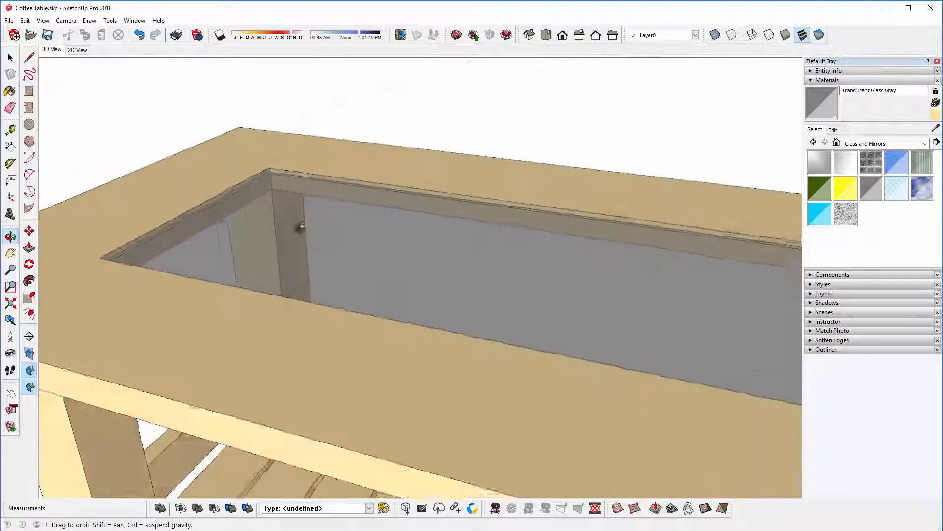
Step: Open the glass inset's group and push one short end face 2 mm inward
middle_click_drag(301, 226, 520, 225)
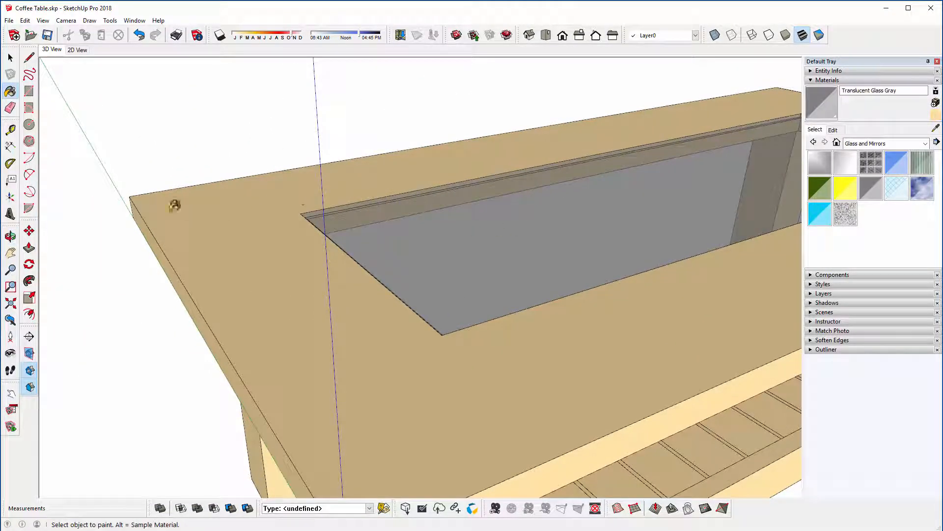
left_click(10, 57)
scroll(335, 176, "up", 6)
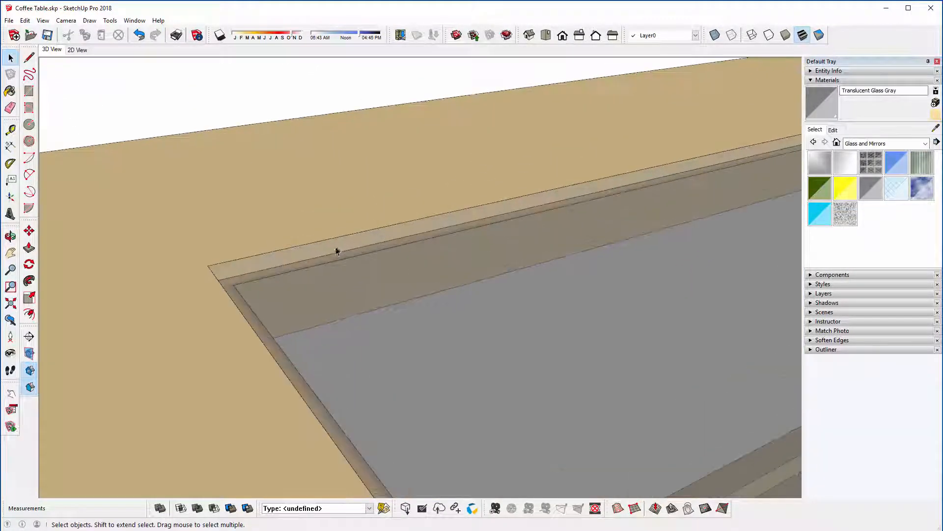
middle_click_drag(335, 246, 385, 236)
scroll(125, 288, "down", 2)
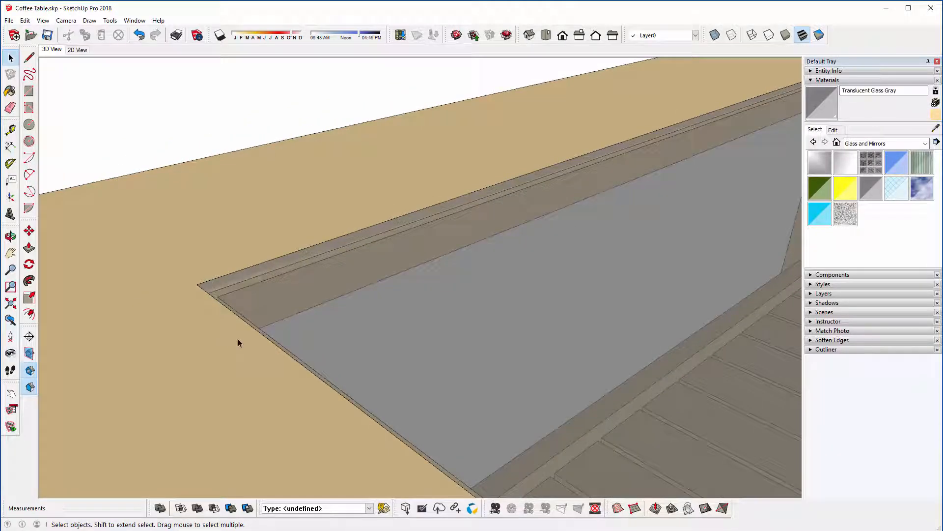
double_click(360, 298)
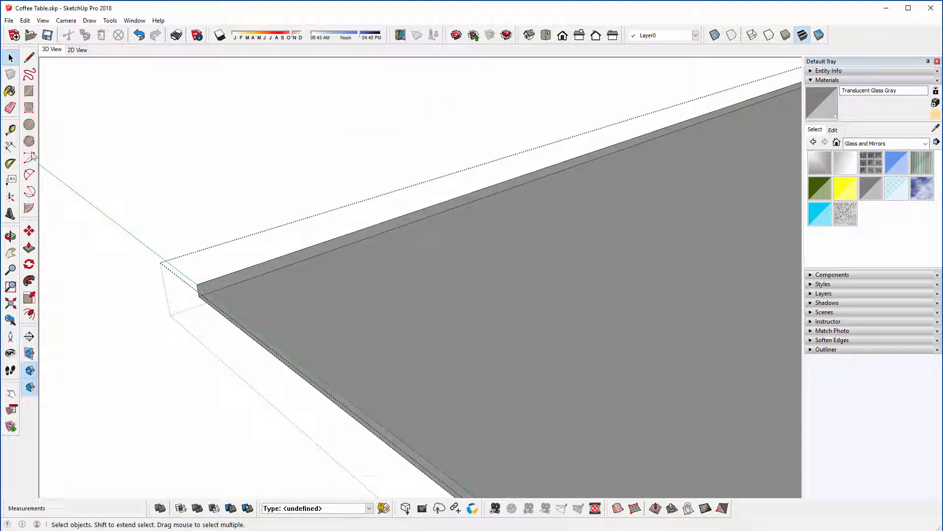
left_click(29, 248)
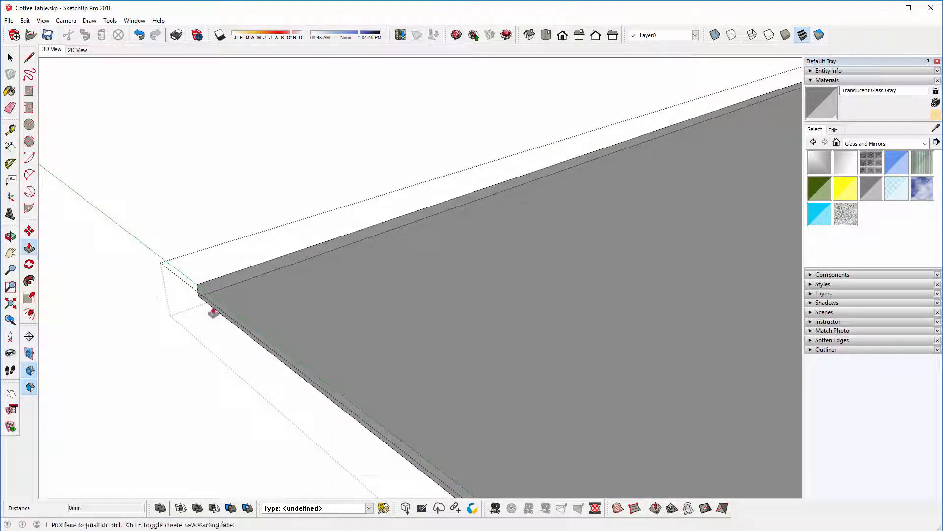
left_click_drag(213, 313, 222, 313)
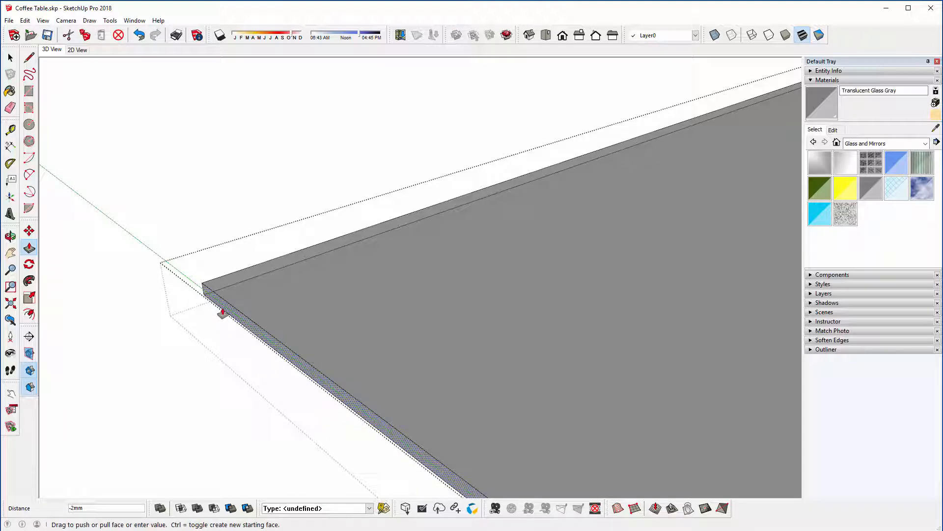
key("Return")
Step: Repeat the 2 mm inward push on the glass panel's remaining side faces, and close the group
middle_click_drag(171, 314, 639, 300)
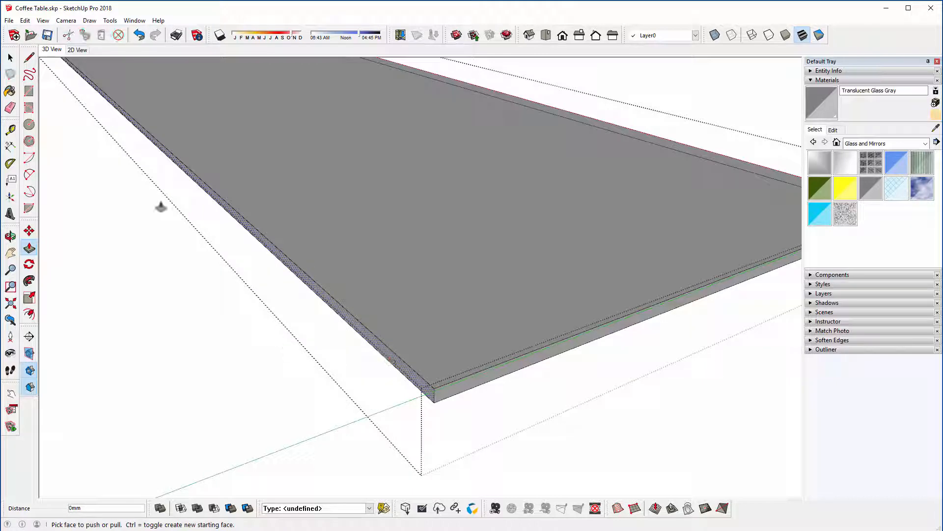
middle_click_drag(158, 204, 659, 185)
scroll(658, 185, "down", 10)
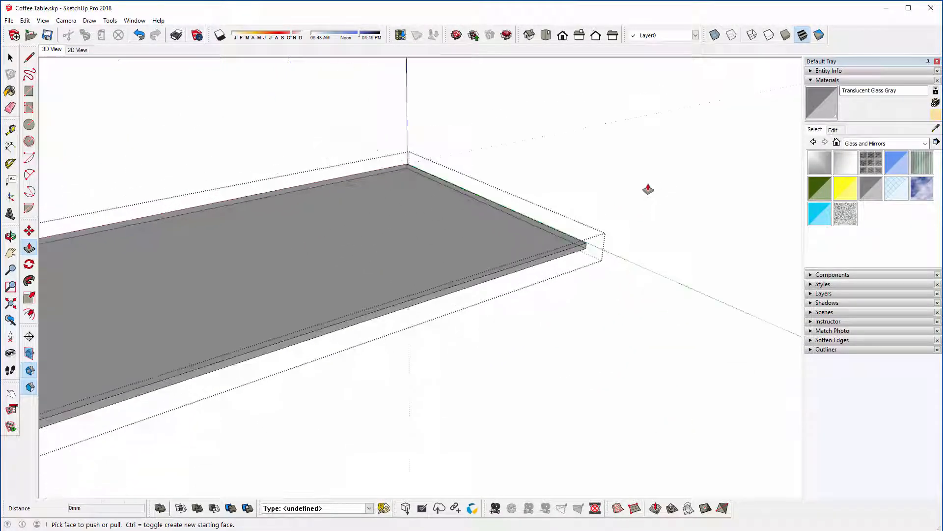
scroll(634, 195, "down", 2)
scroll(217, 322, "up", 10)
double_click(290, 215)
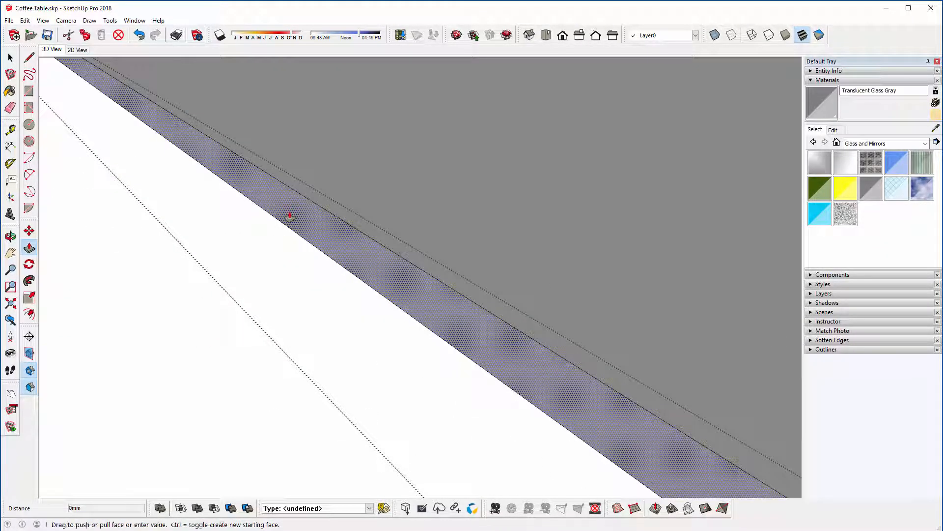
scroll(290, 215, "down", 10)
scroll(314, 339, "up", 3)
scroll(313, 336, "down", 8)
middle_click_drag(278, 309, 783, 289)
scroll(558, 259, "up", 5)
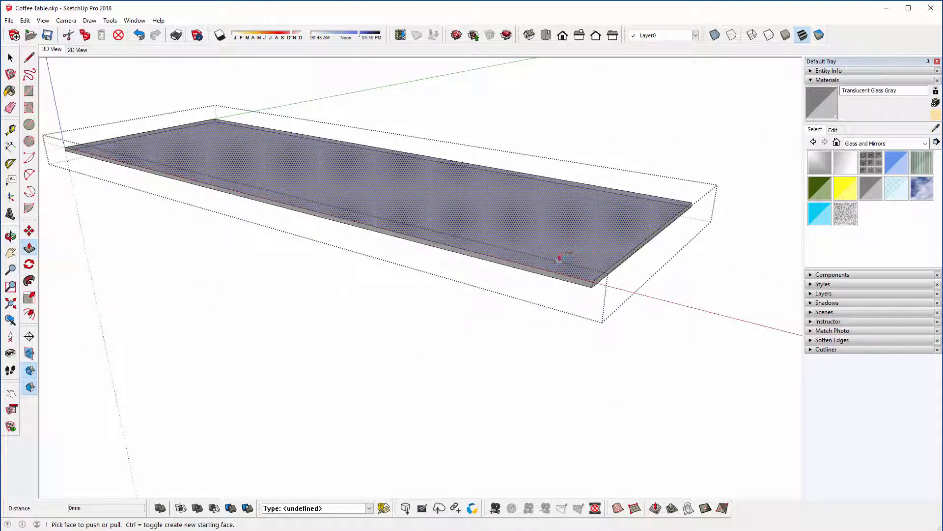
double_click(505, 281)
middle_click_drag(487, 325, 392, 177)
double_click(312, 115)
scroll(272, 294, "down", 5)
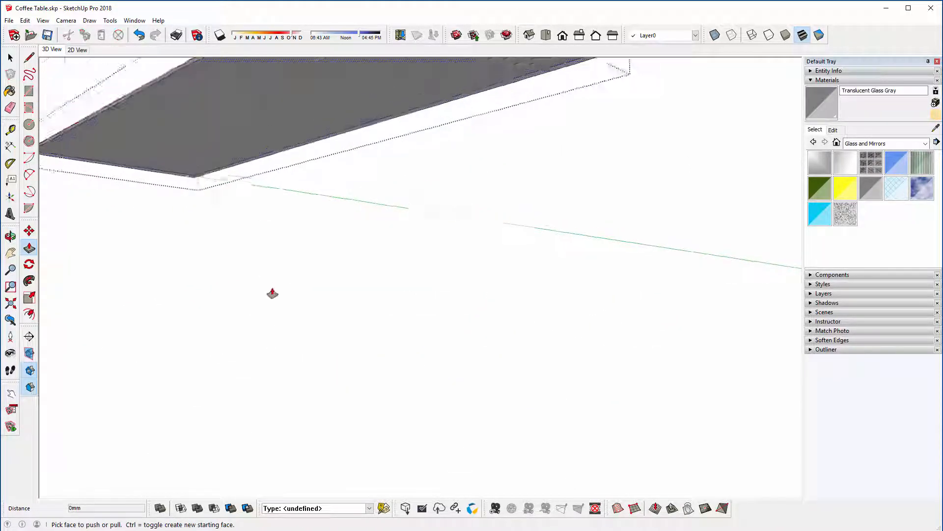
middle_click_drag(271, 293, 301, 386)
key("space")
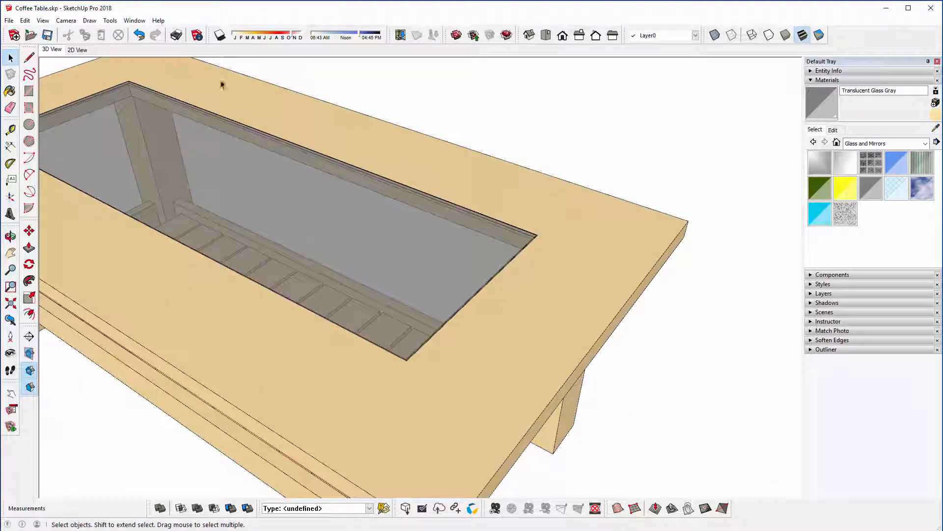
Step: Examine the fit of the glass inset in the tabletop rebate, up close and from an overall view of the table
scroll(221, 81, "up", 6)
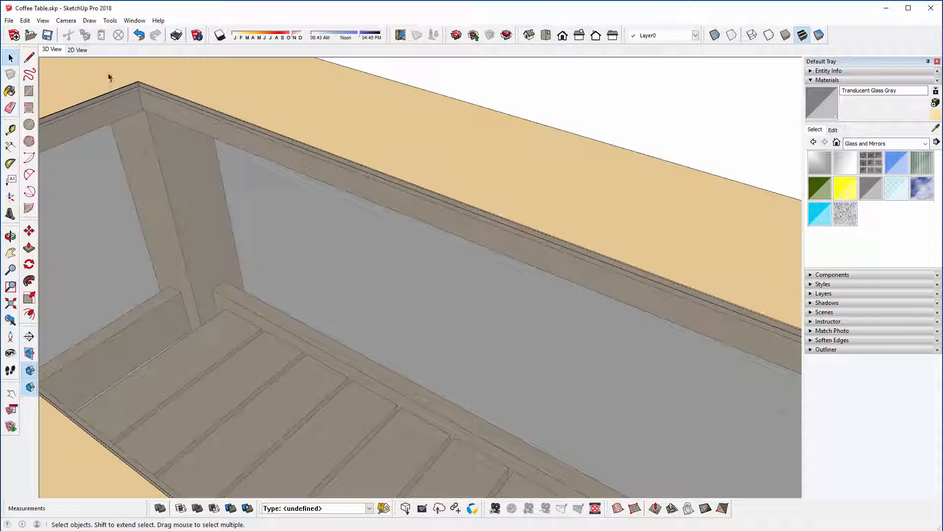
scroll(127, 76, "up", 3)
middle_click_drag(211, 200, 403, 110)
scroll(215, 129, "down", 3)
scroll(215, 129, "down", 5)
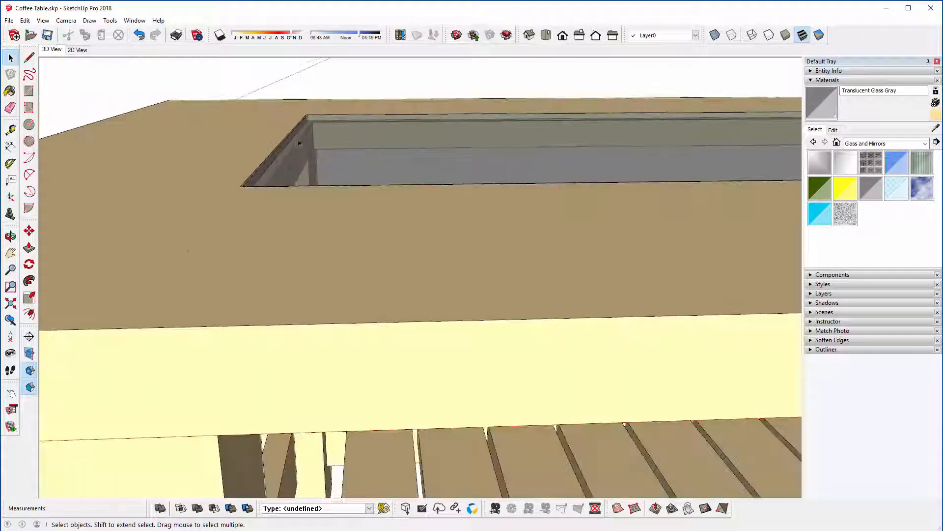
scroll(303, 181, "down", 3)
middle_click_drag(377, 162, 152, 237)
scroll(219, 158, "down", 6)
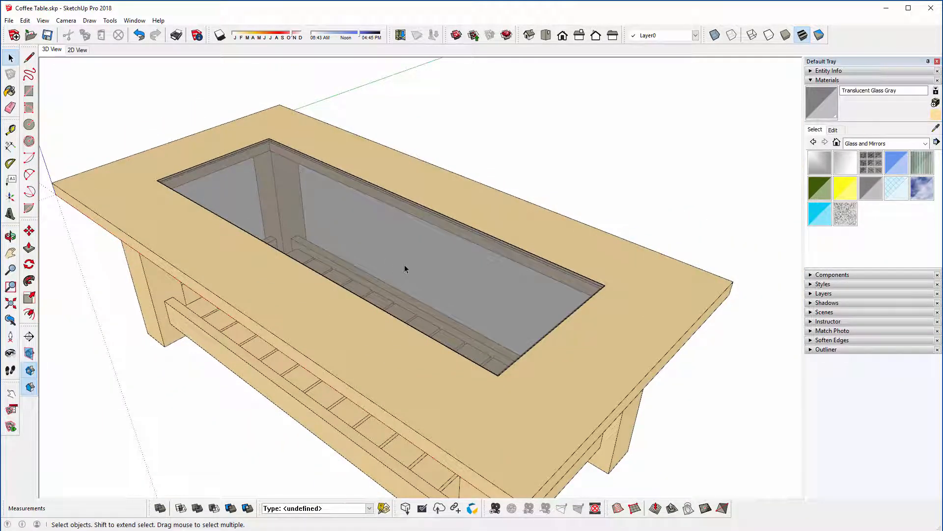
scroll(358, 127, "down", 3)
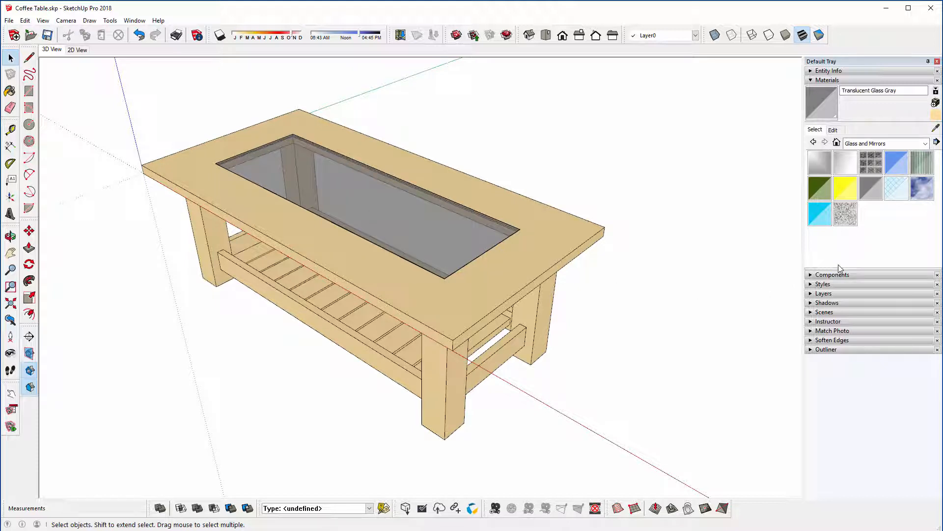
Step: Paint the end shelf slat with Wood Lumber ButtJoined from the Wood materials
left_click(856, 145)
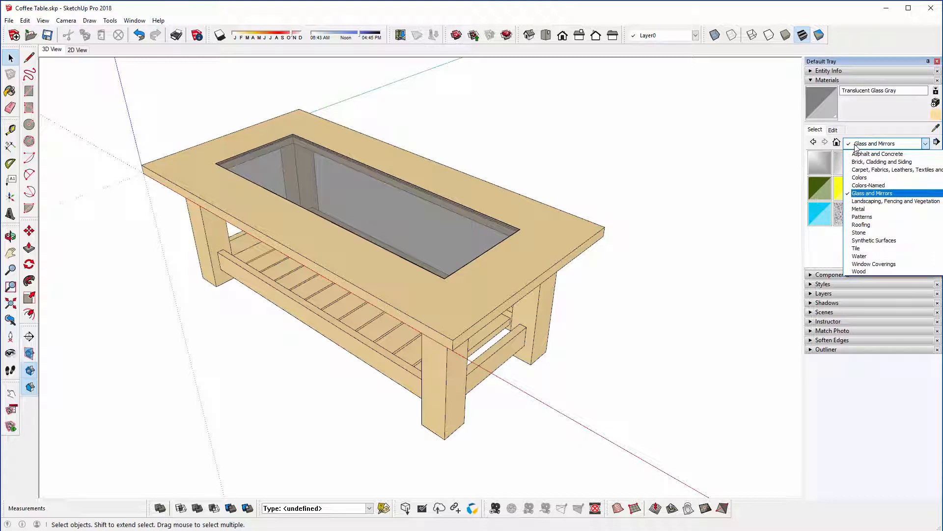
left_click(888, 262)
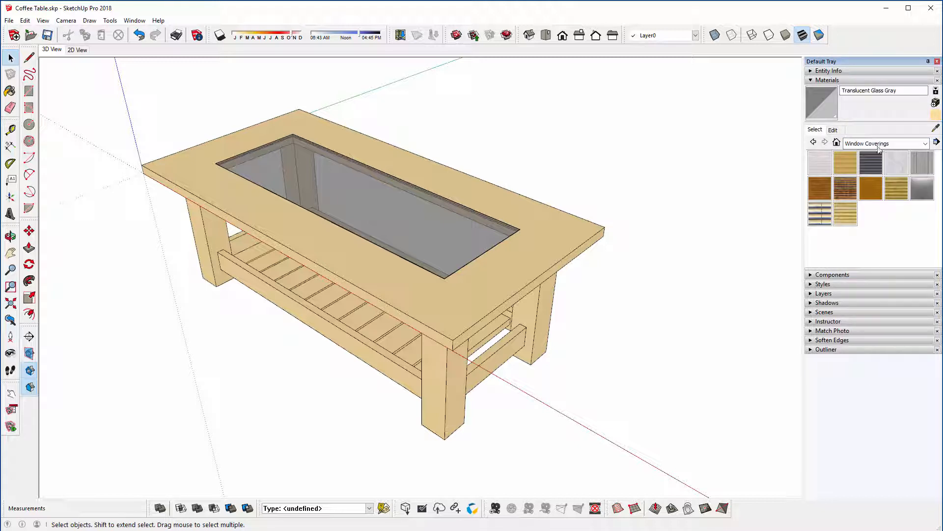
left_click(880, 143)
left_click(877, 270)
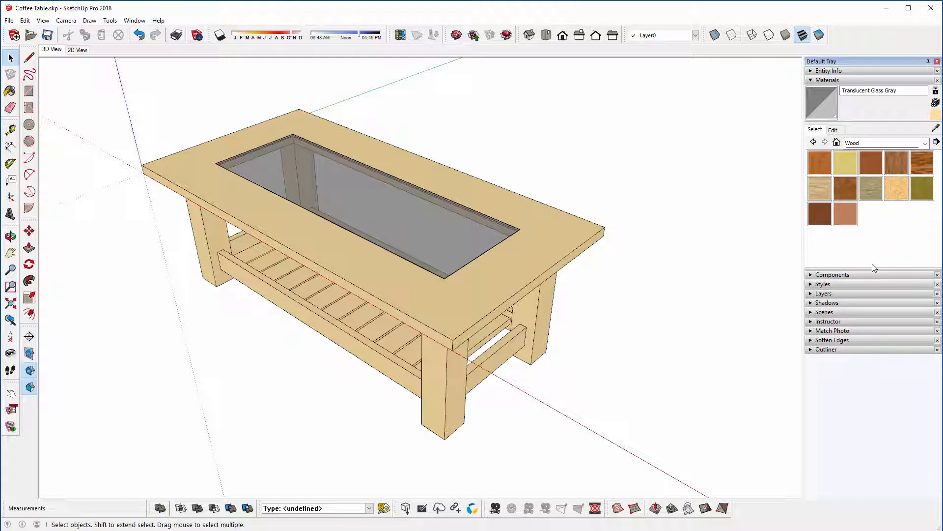
left_click(870, 190)
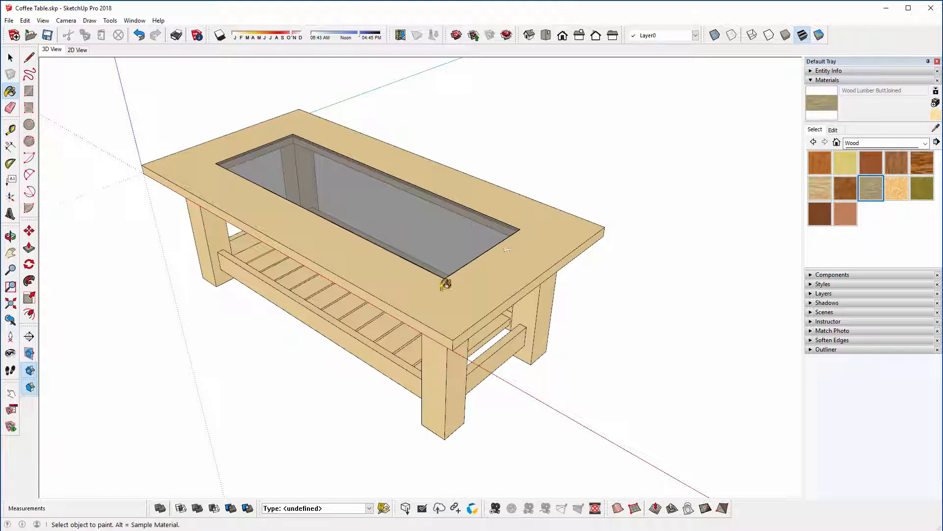
mouse_move(421, 302)
middle_mouse_down()
mouse_move(407, 274)
mouse_move(413, 283)
middle_mouse_up()
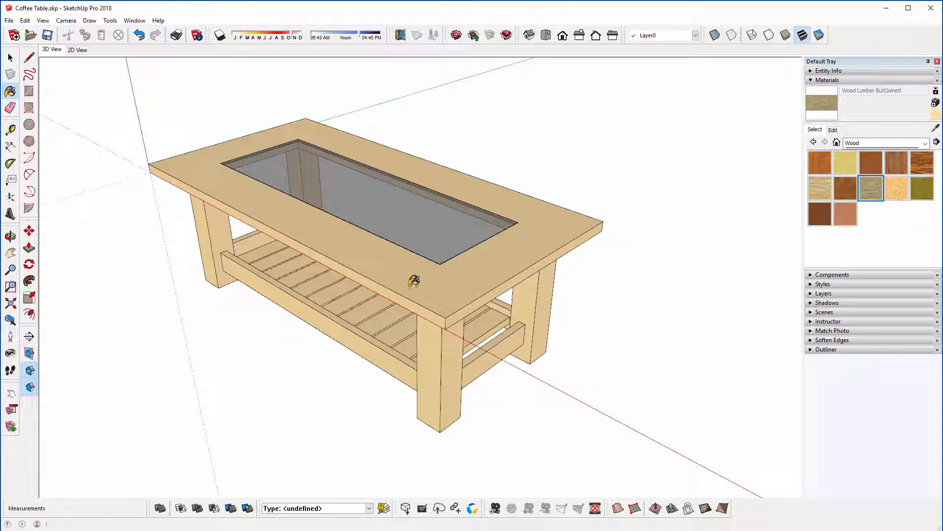
left_click(467, 334)
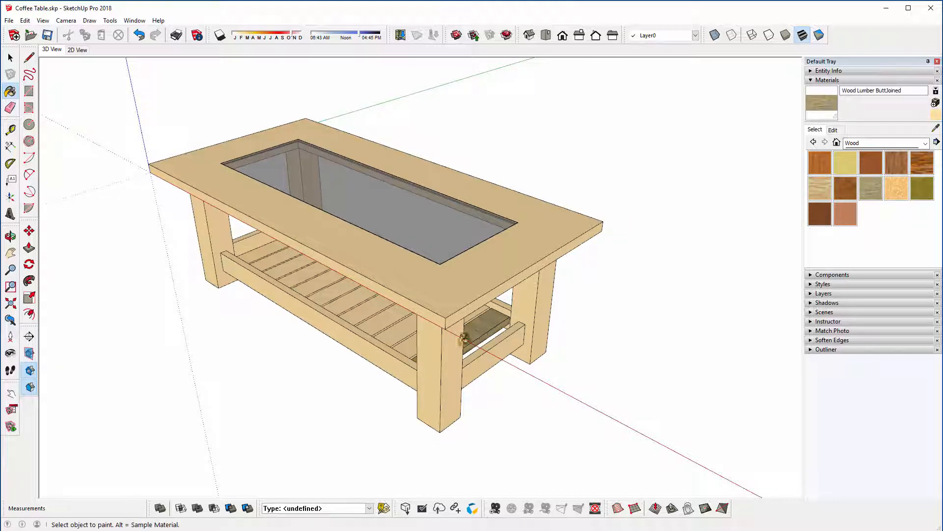
Step: Paint the shelf slat next to the painted end slat with the same Wood Lumber ButtJoined material
middle_click_drag(464, 338, 600, 316)
scroll(541, 304, "up", 10)
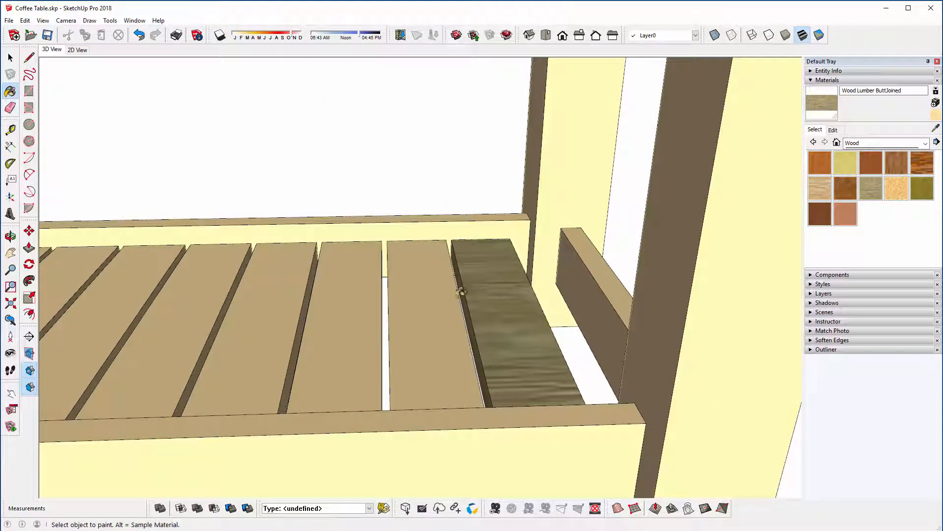
mouse_move(496, 292)
middle_mouse_down()
mouse_move(484, 294)
mouse_move(501, 309)
mouse_move(565, 319)
middle_mouse_up()
left_click(480, 331)
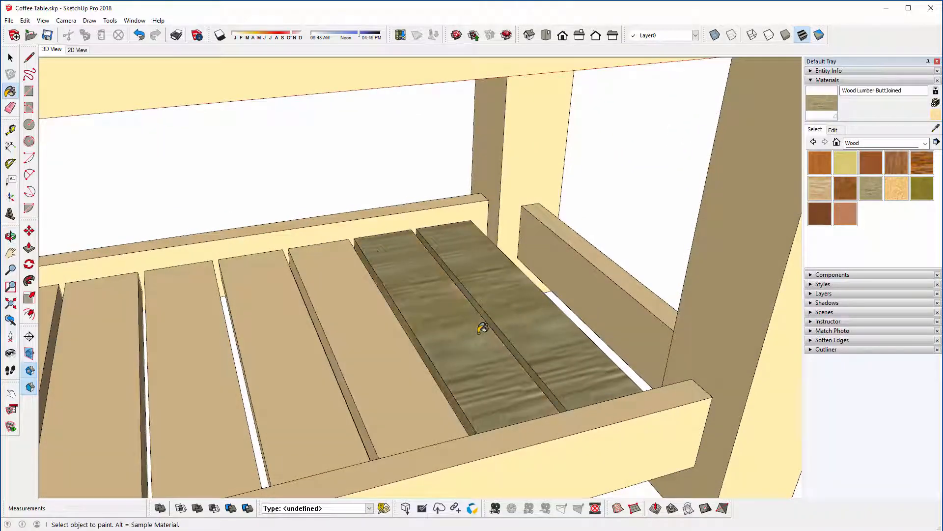
middle_click_drag(483, 328, 485, 289)
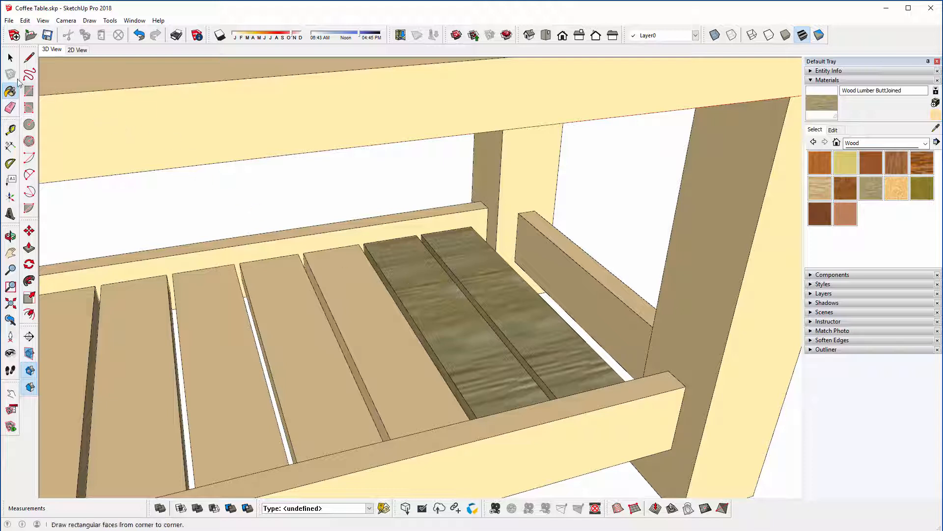
Step: Open the group of the third slat from the end and paint its top face with Wood Lumber ButtJoined
key("space")
left_click(337, 266)
double_click(338, 266)
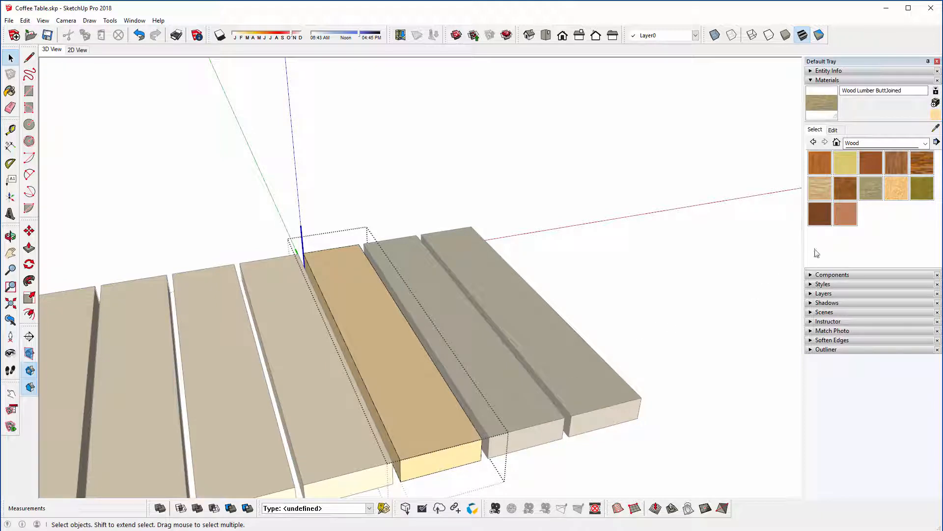
left_click(822, 102)
left_click(396, 362)
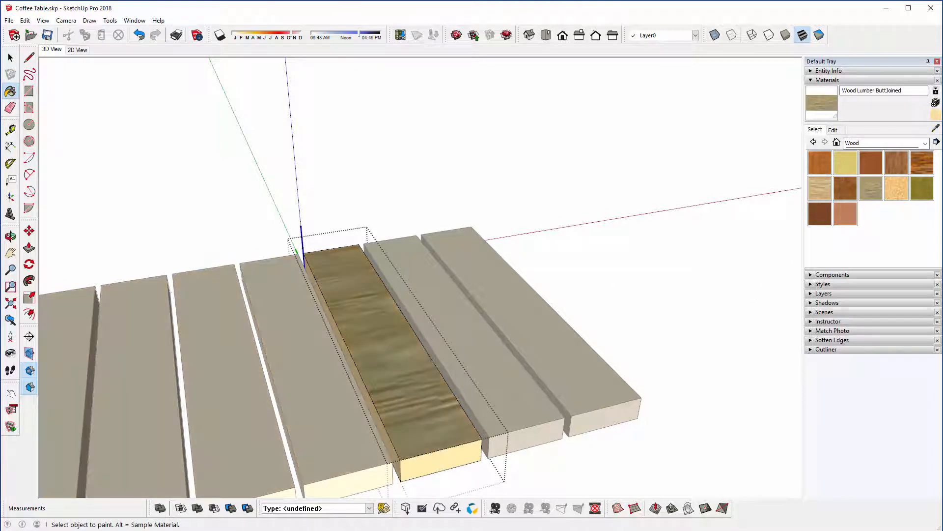
mouse_move(352, 394)
middle_mouse_down()
mouse_move(182, 393)
mouse_move(122, 368)
mouse_move(393, 378)
mouse_move(385, 427)
middle_mouse_up()
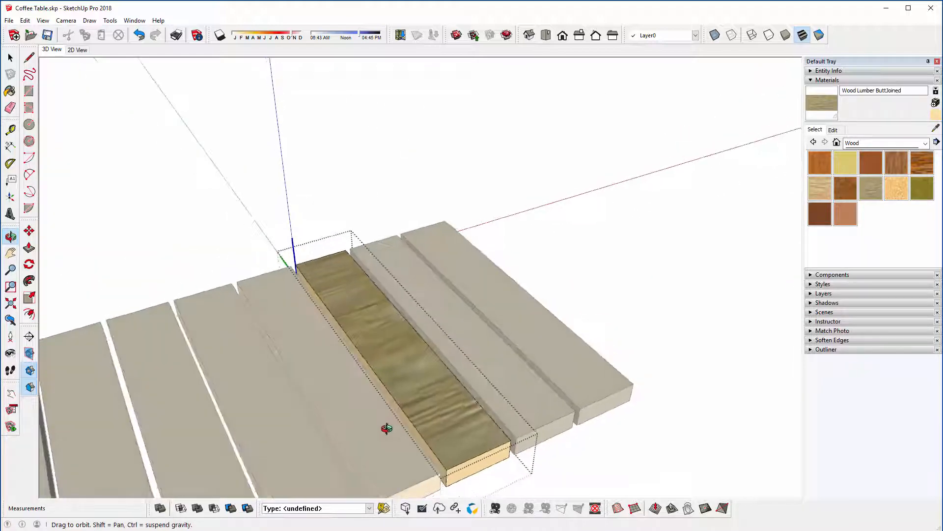
Step: Start positioning the texture on the slat's top face and rotate it 90 degrees so the grain runs lengthwise
right_click(383, 339)
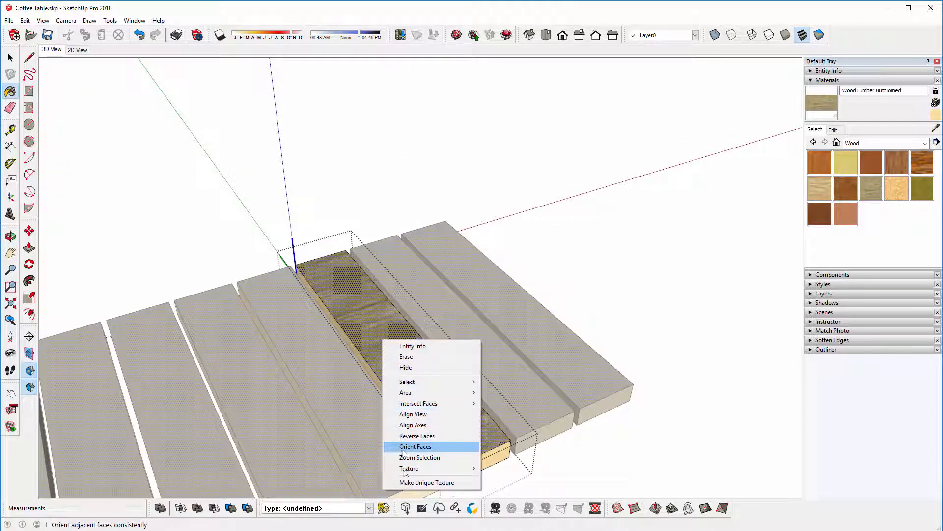
mouse_move(409, 468)
left_click(496, 468)
right_click(397, 346)
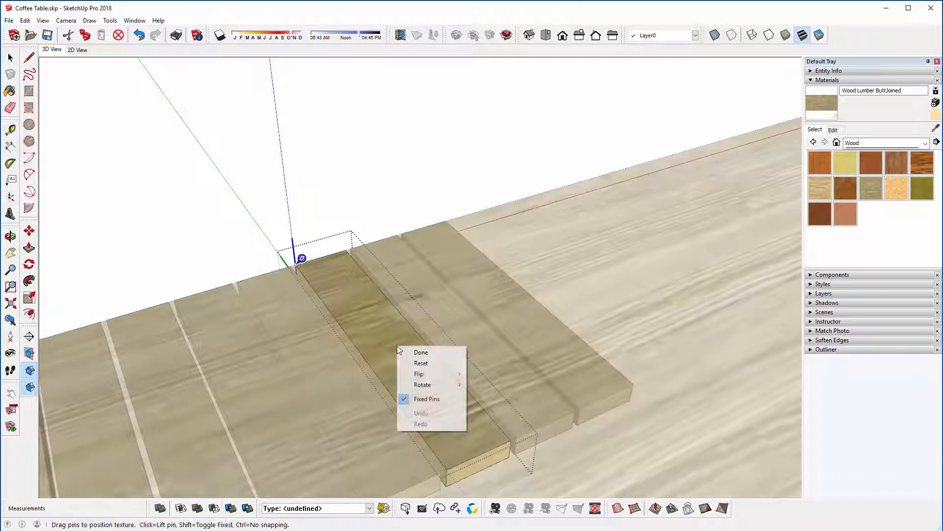
mouse_move(427, 384)
left_click(487, 384)
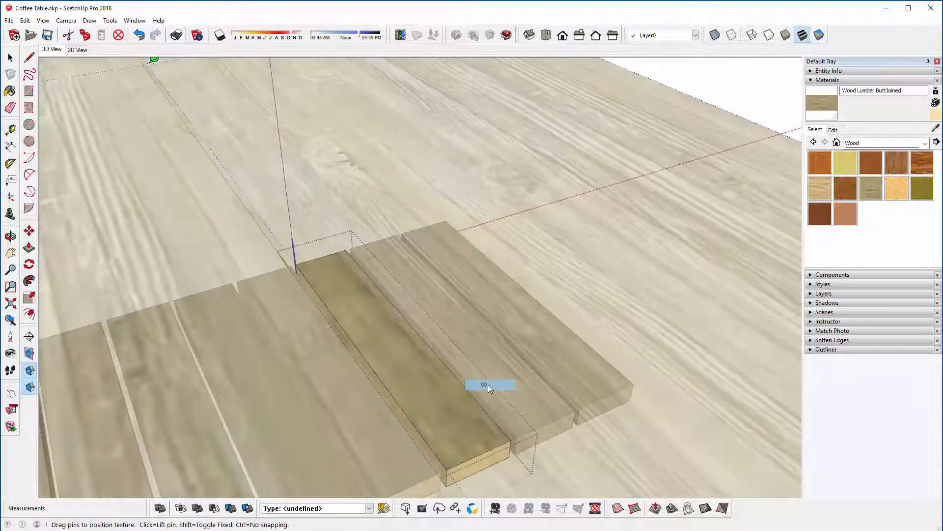
Step: Shift the wood texture so a knot falls near the slat's far end, and finish positioning it
left_click_drag(401, 385, 355, 415)
scroll(335, 284, "down", 1)
left_click_drag(335, 285, 357, 380)
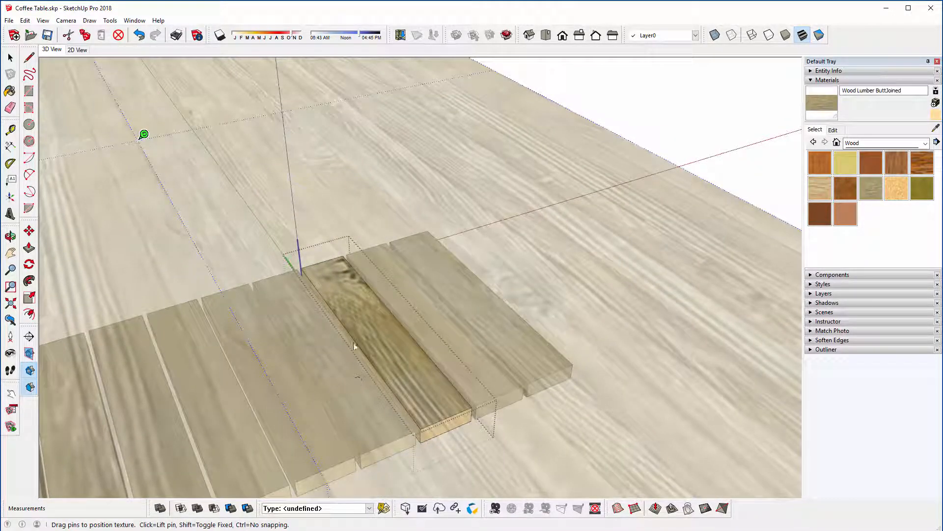
right_click(351, 288)
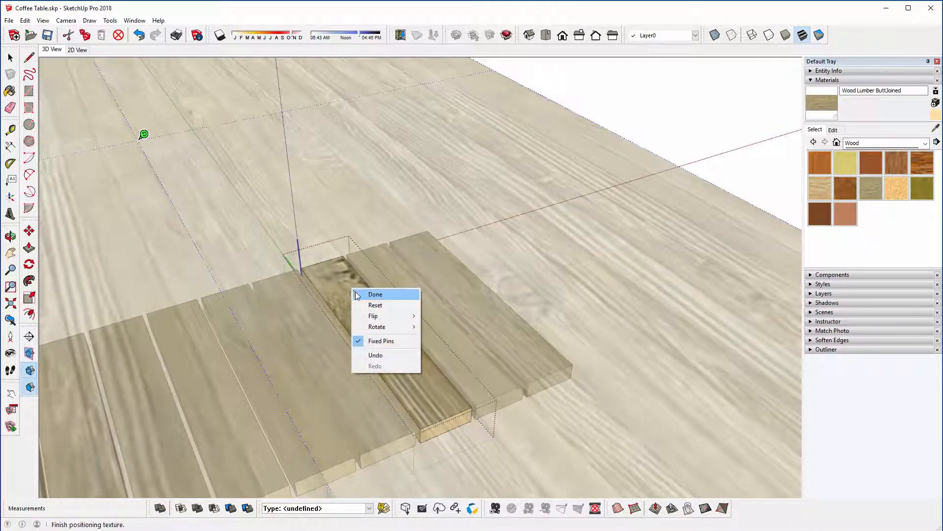
left_click(357, 294)
middle_click_drag(386, 356, 350, 281)
scroll(386, 351, "up", 2)
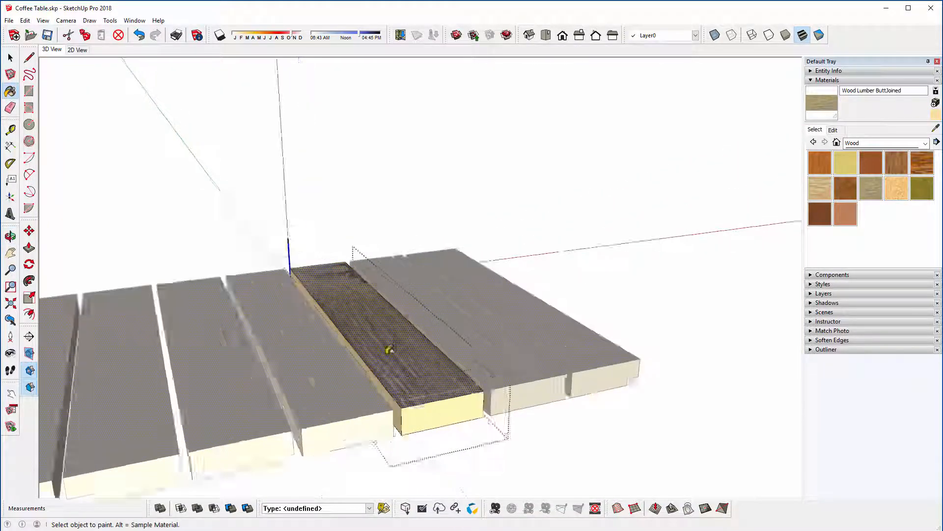
middle_click_drag(385, 350, 383, 408)
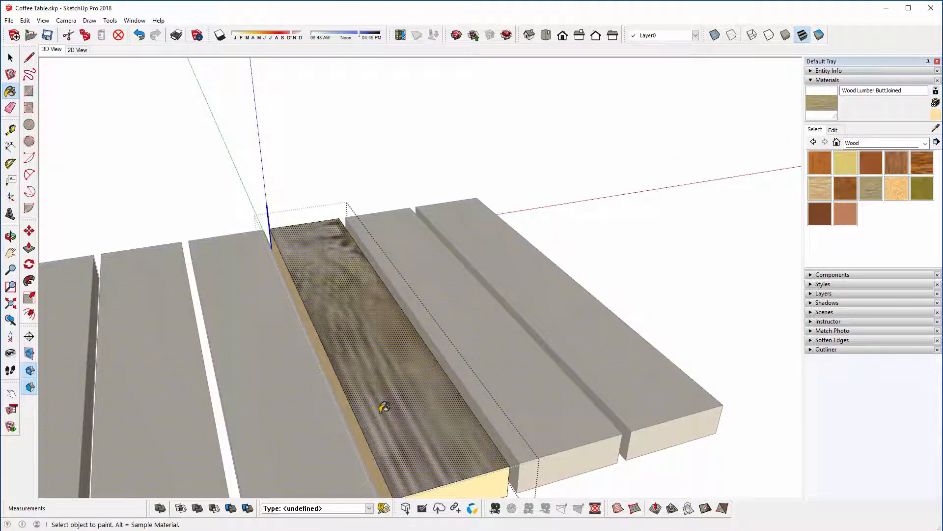
Step: Sample the slat's positioned top-face texture, paint its remaining connected faces with Wood Lumber ButtJoined, and leave the slat group
scroll(385, 407, "down", 2)
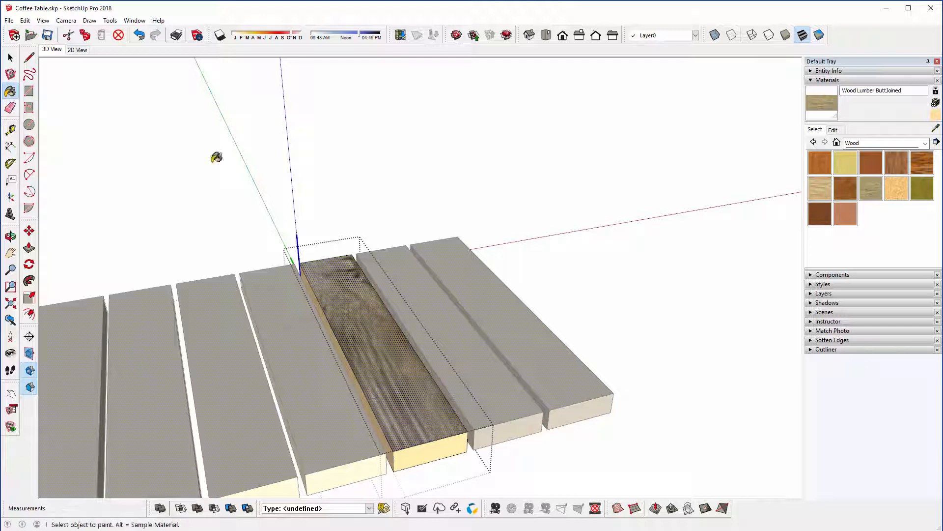
key("alt")
middle_click_drag(382, 394, 376, 354)
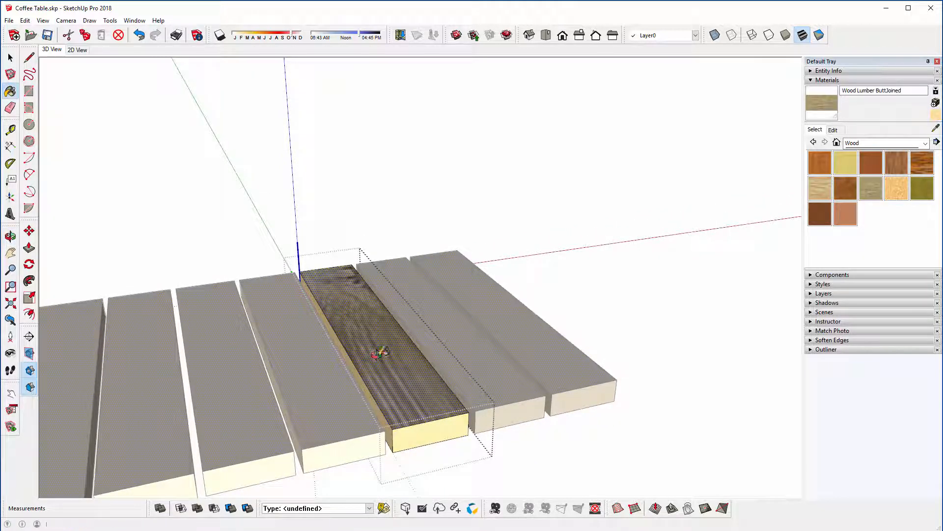
middle_click_drag(417, 414, 447, 410)
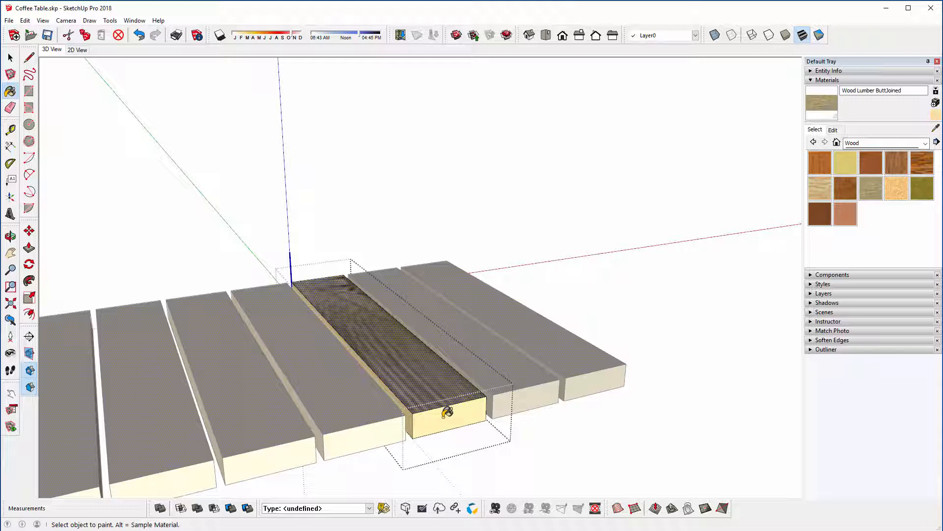
key("ctrl")
left_click(447, 412, "ctrl")
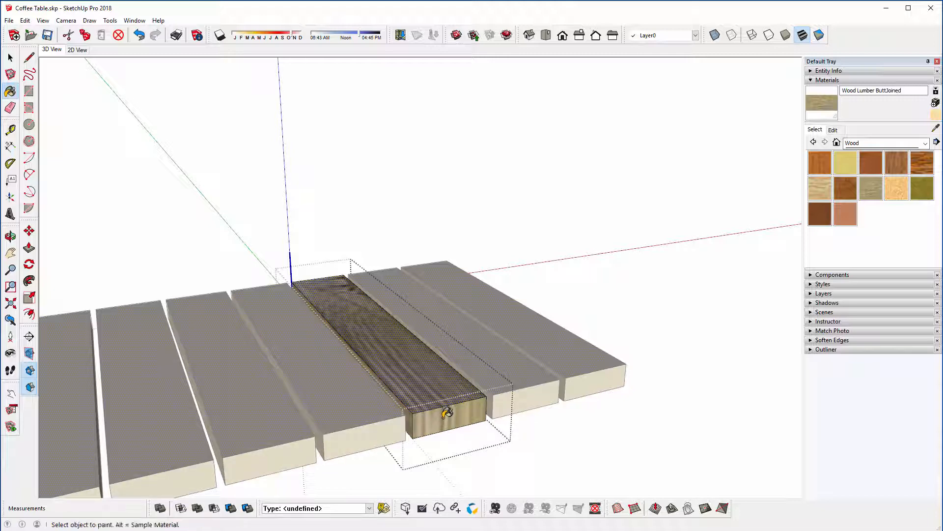
mouse_move(447, 411)
middle_mouse_down()
mouse_move(343, 200)
mouse_move(493, 415)
mouse_move(447, 322)
mouse_move(464, 331)
middle_mouse_up()
scroll(464, 330, "down", 3)
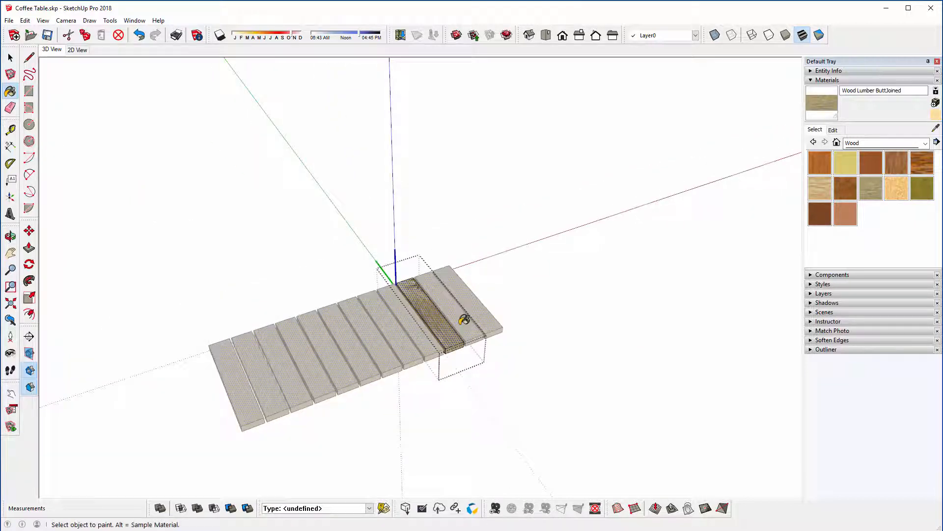
key("space")
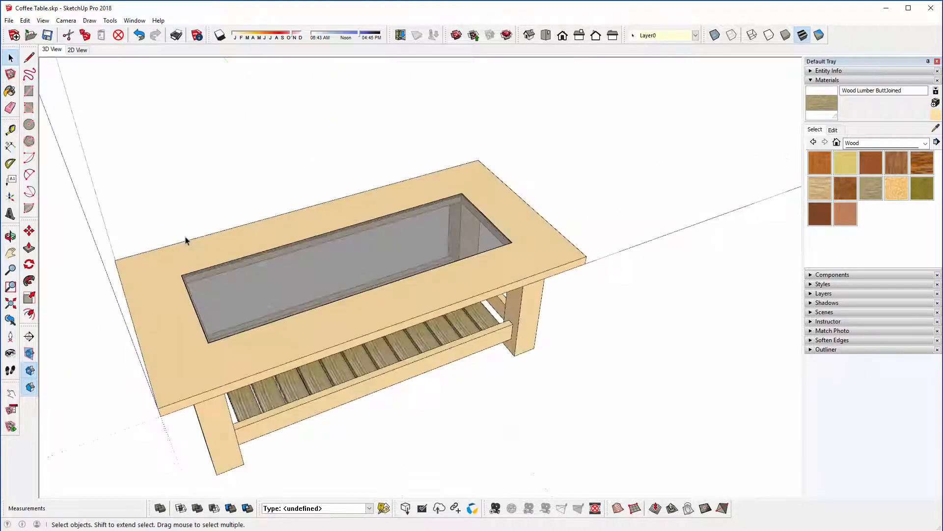
Step: Open a slat in the middle of the shelf and start positioning the texture on its top face
middle_click_drag(408, 380, 209, 310)
scroll(339, 341, "up", 5)
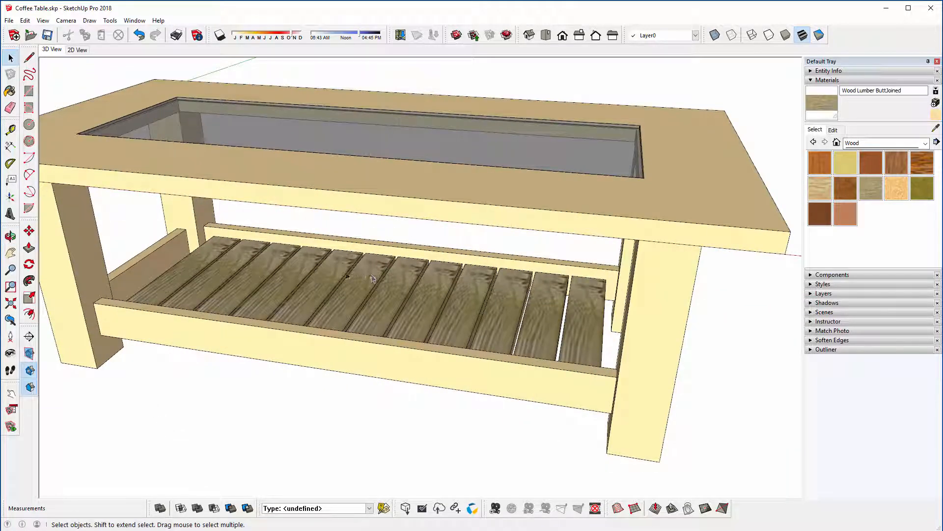
middle_click_drag(295, 273, 532, 285)
scroll(352, 287, "up", 3)
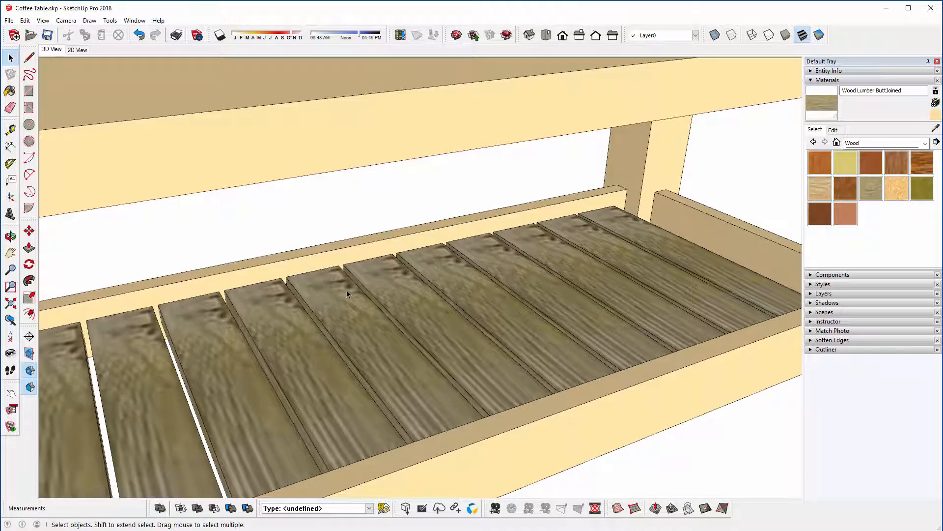
double_click(366, 348)
right_click(367, 346)
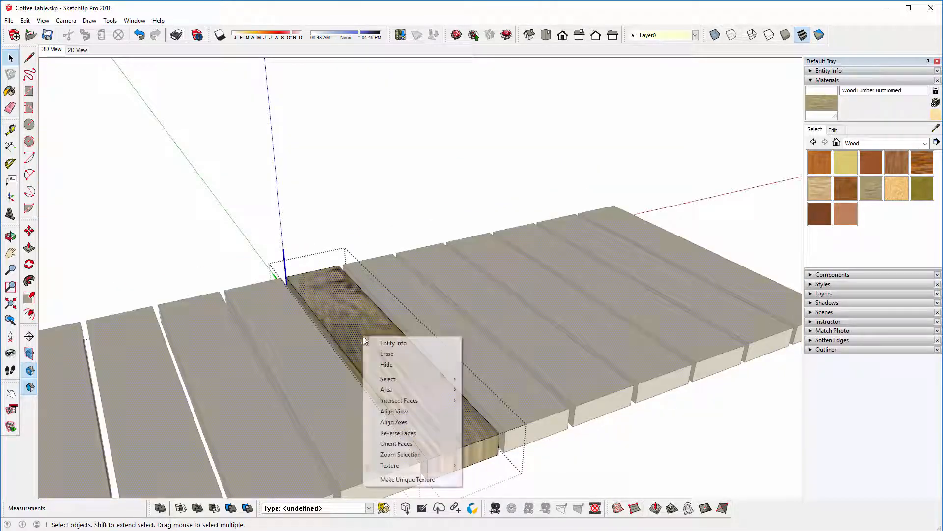
mouse_move(404, 466)
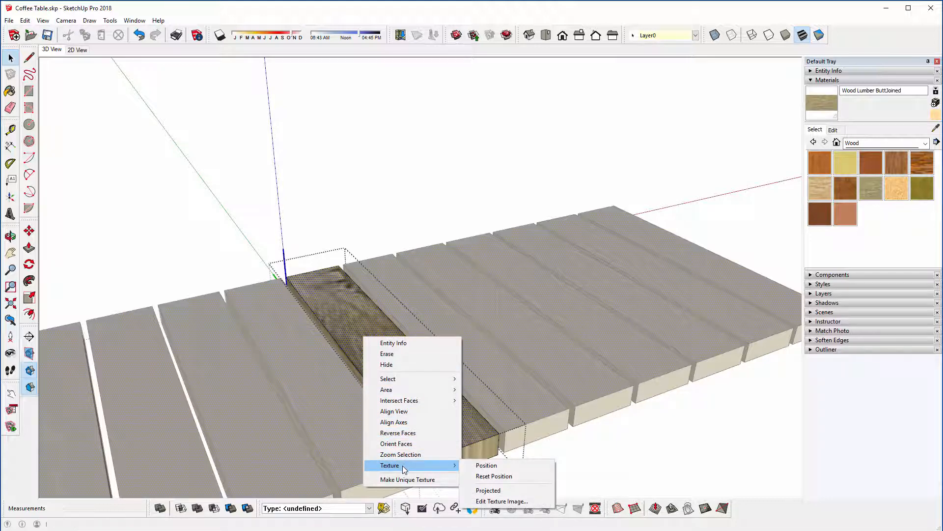
left_click(485, 466)
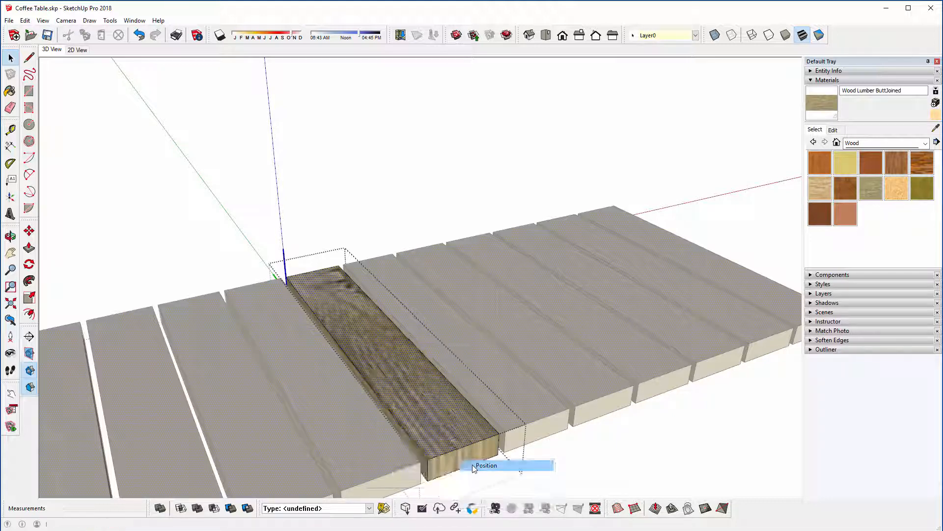
Step: Shift the wood texture to move the knot off the slat's far end, finish positioning, and return to the full table
left_click_drag(432, 351, 455, 344)
right_click(359, 334)
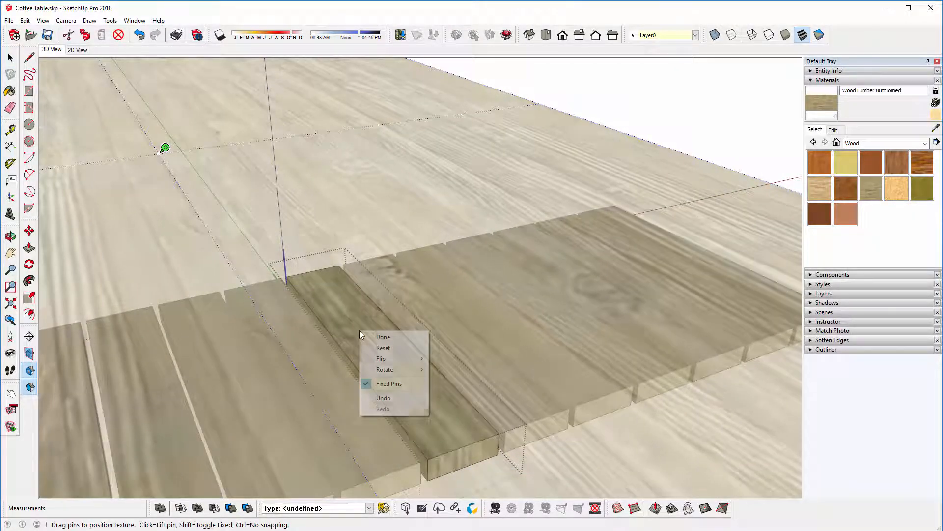
left_click(369, 336)
scroll(368, 339, "down", 3)
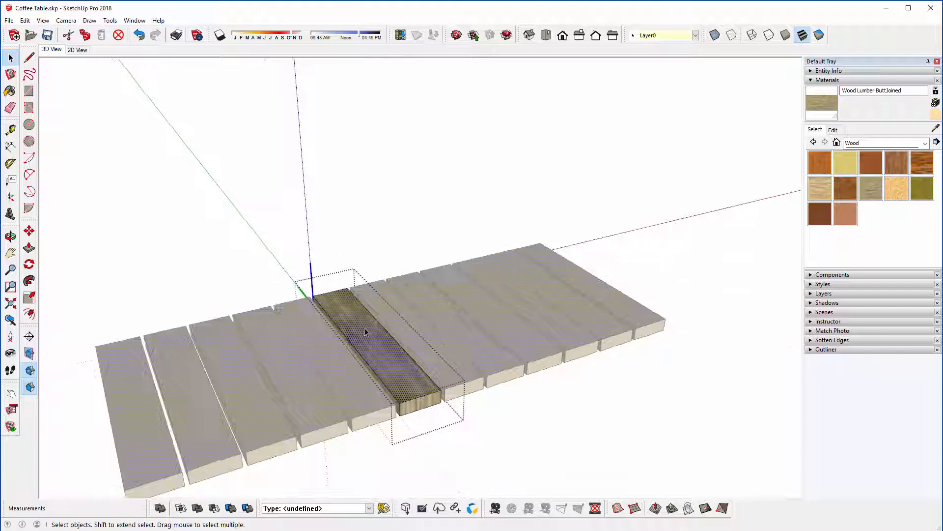
left_click(331, 239)
scroll(398, 362, "down", 3)
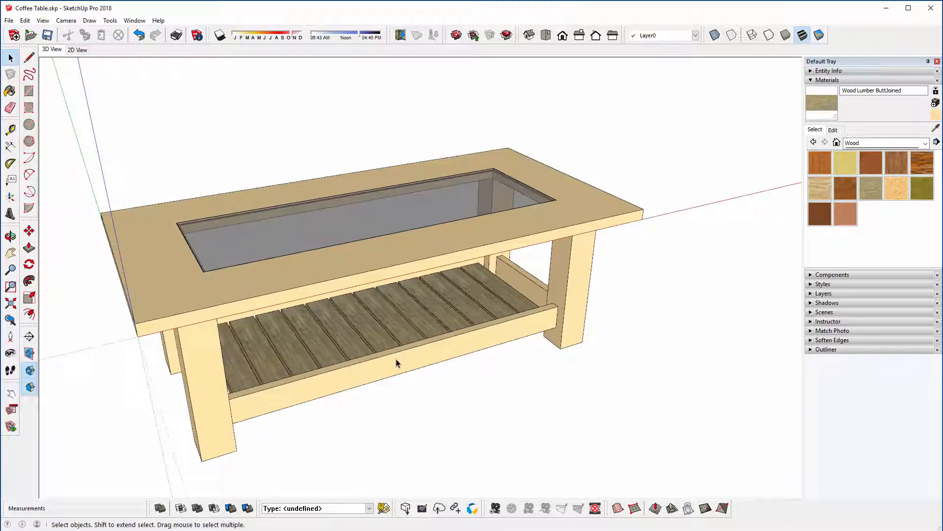
Step: Replace the plain tan finish on the tabletop, legs and rails with Wood Lumber ButtJoined
left_click(10, 92)
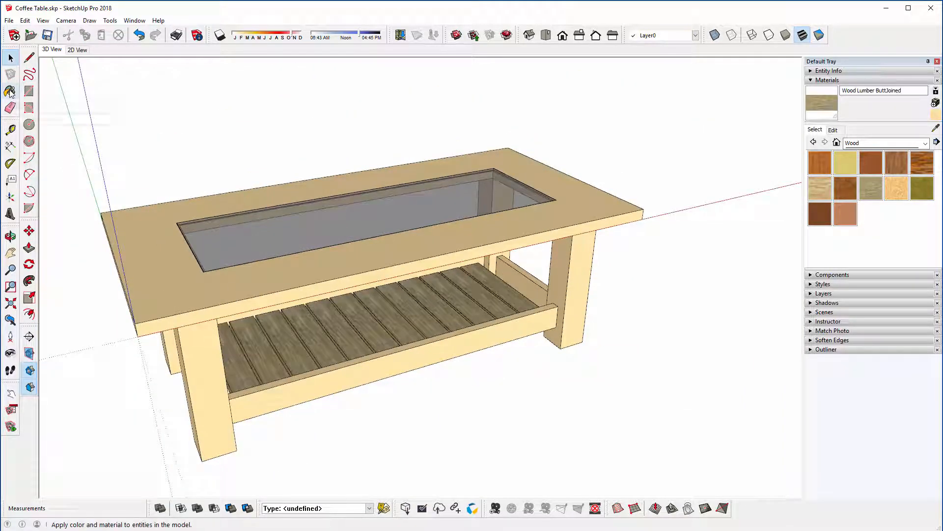
key("alt")
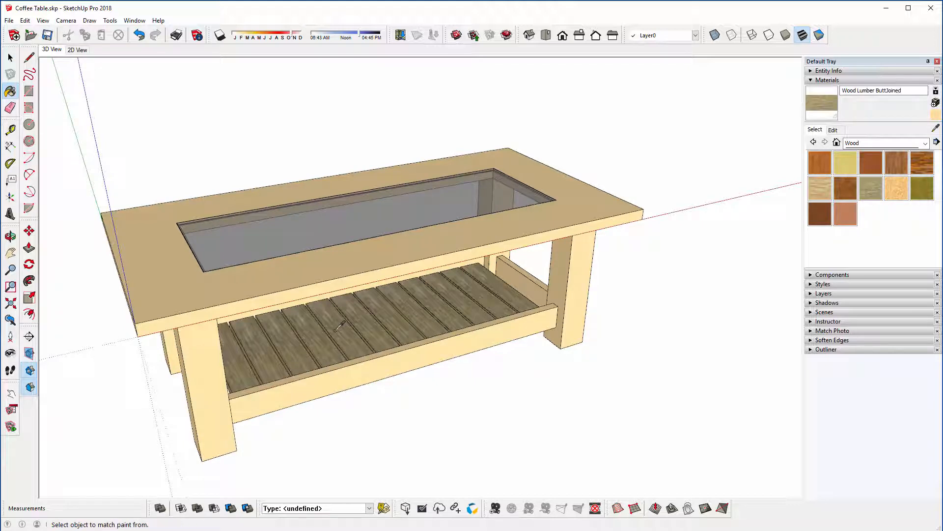
left_click(314, 267)
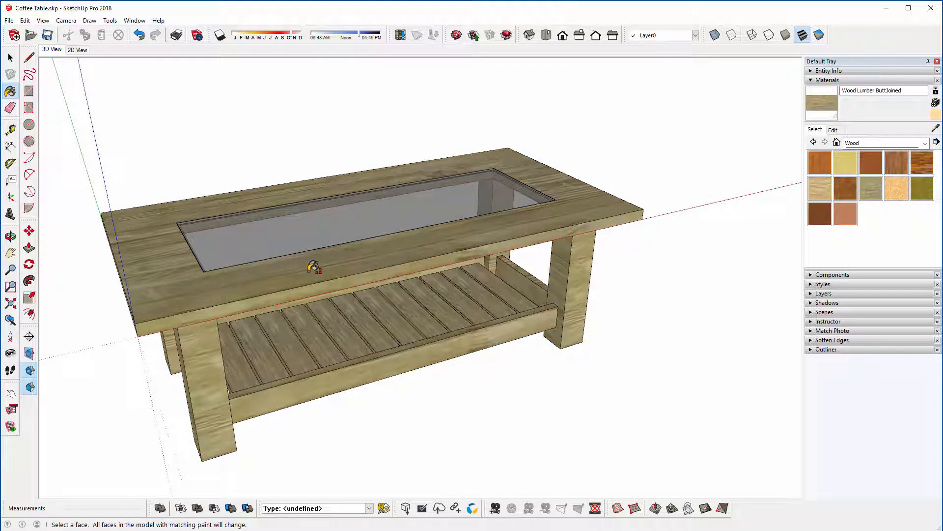
mouse_move(227, 364)
middle_mouse_down()
mouse_move(282, 349)
mouse_move(326, 308)
middle_mouse_up()
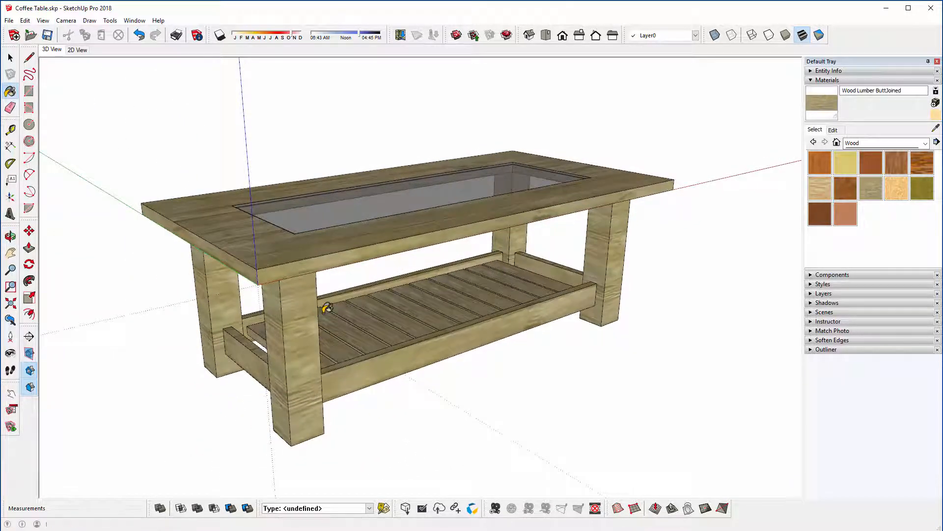
Step: Open the front corner leg and paint its front face with Wood Lumber ButtJoined so the grain runs lengthwise
left_click(9, 58)
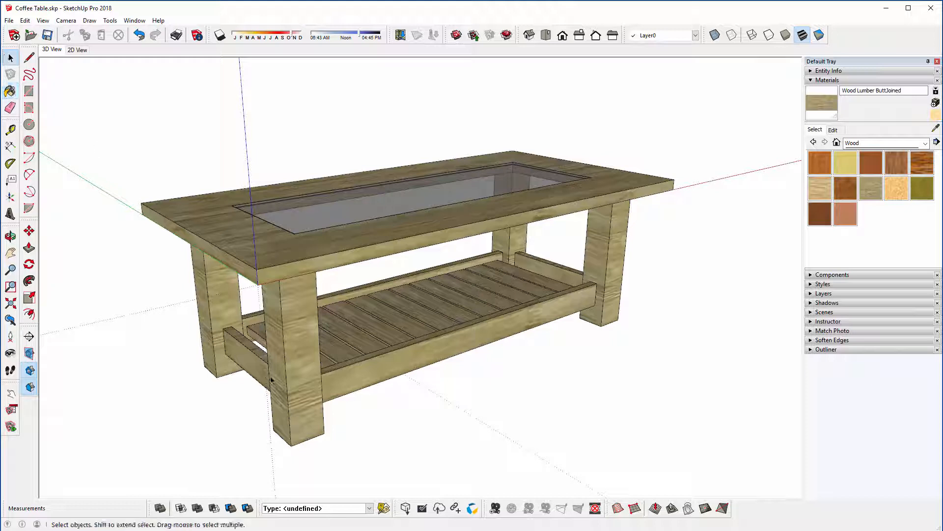
left_click(297, 351)
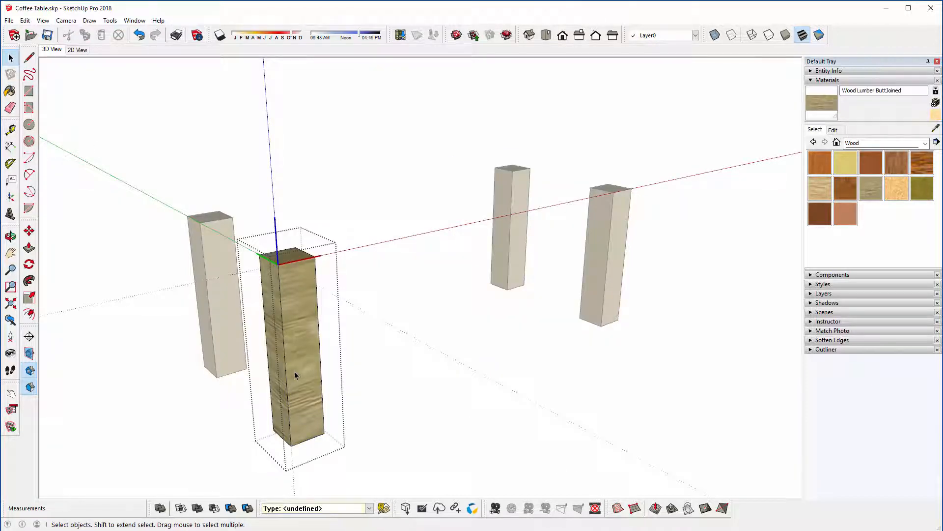
left_click(9, 91)
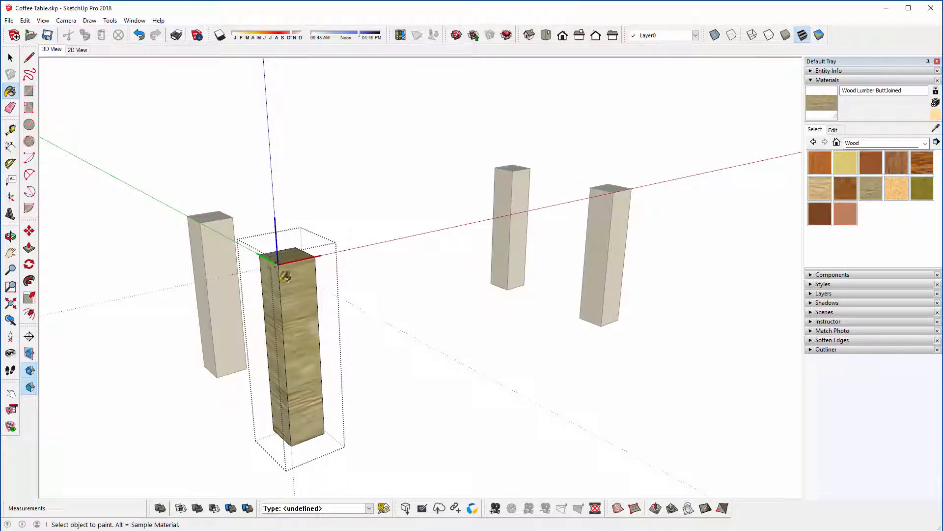
left_click(287, 279)
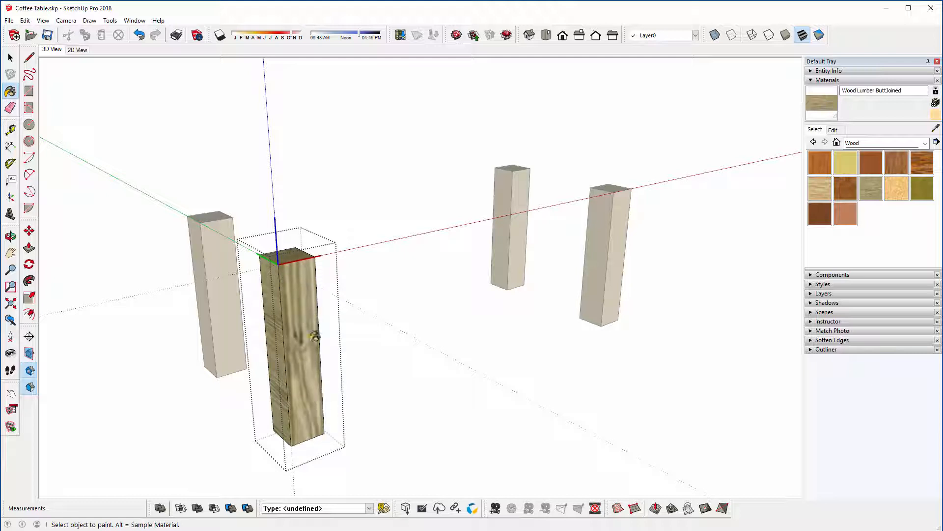
Step: Reposition the texture on the leg's front face so the knot sits nearer the face's edge, and finish positioning
right_click(300, 320)
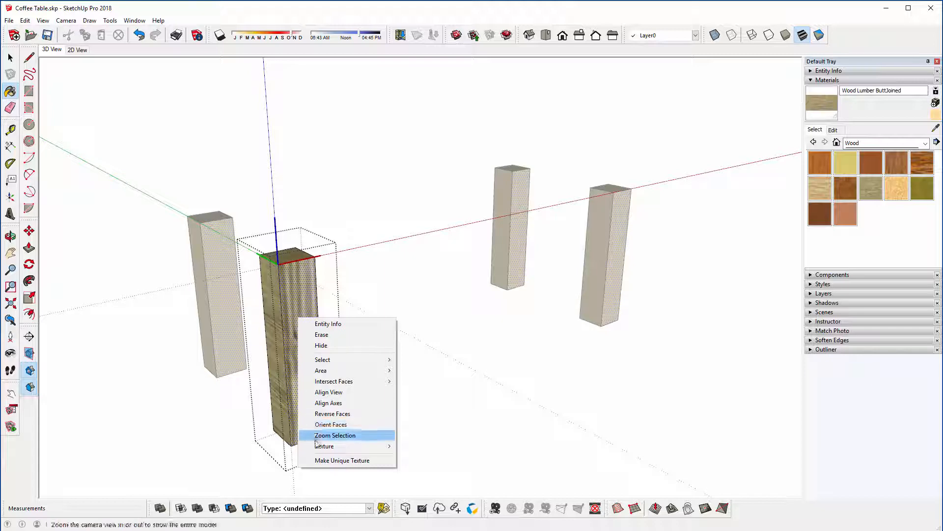
mouse_move(318, 447)
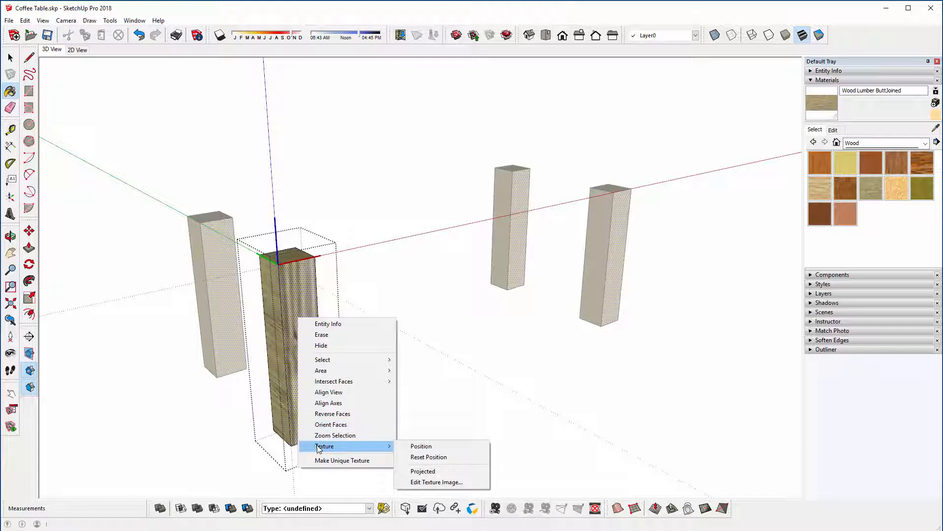
left_click(412, 445)
right_click(304, 328)
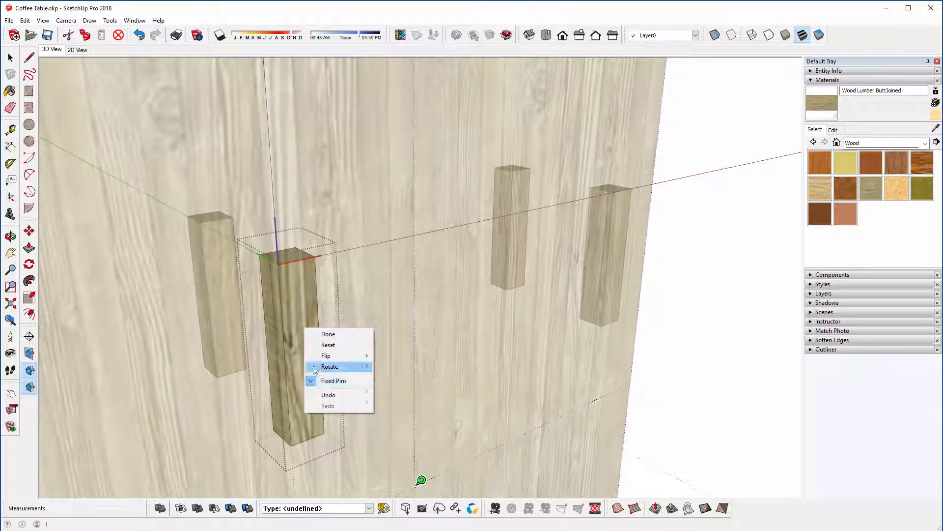
right_click(301, 297)
left_click(325, 302)
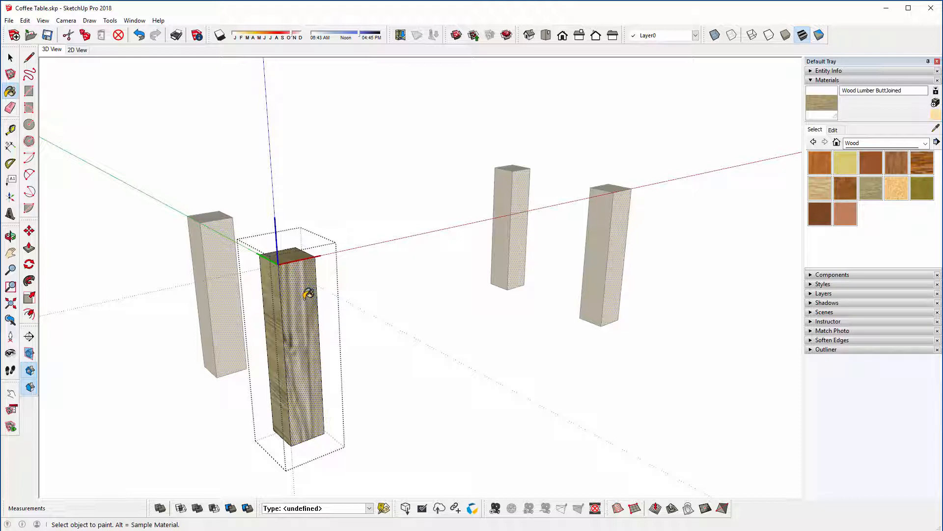
Step: Sample the leg's repositioned front texture, apply it to the leg's other matching faces, and leave the leg group
key("alt")
left_click(277, 285, "shift")
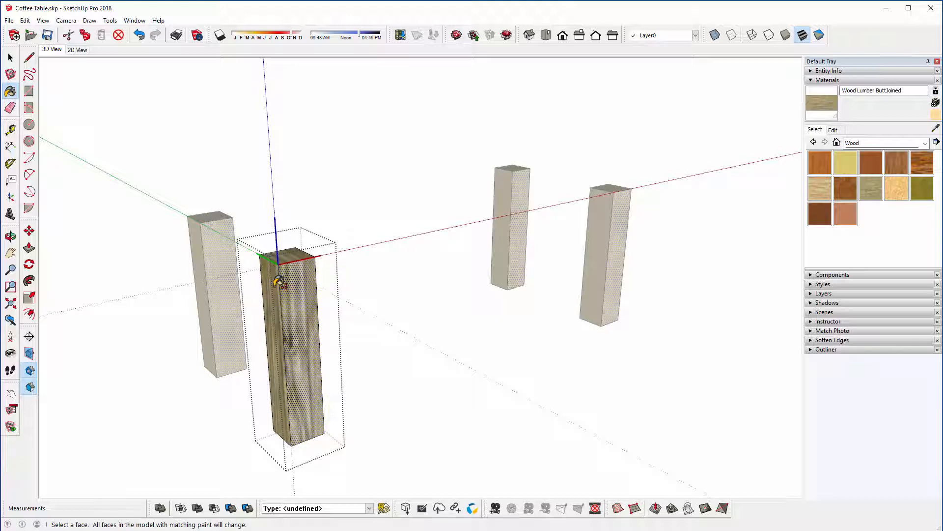
key("space")
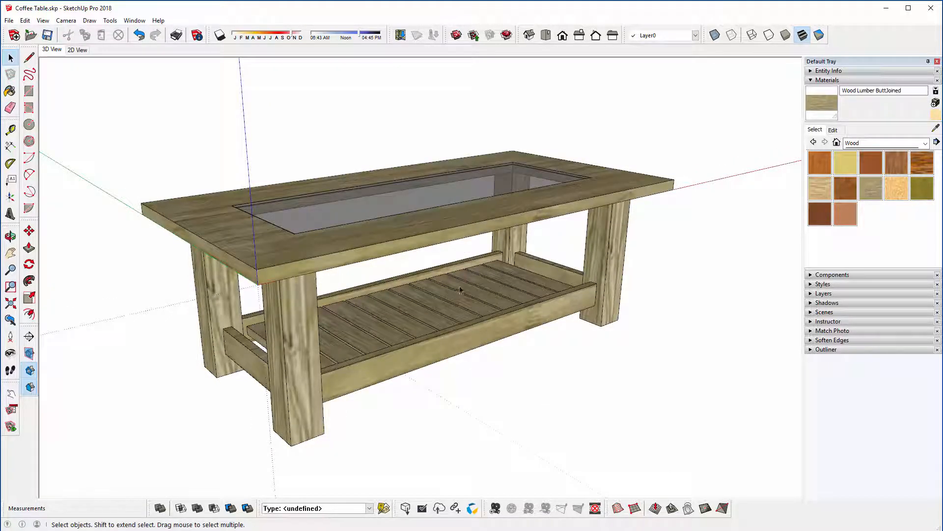
Step: Float the Shadows toolbar over the model, turn on shadows, and set the time of day later in the afternoon
middle_click_drag(460, 290, 316, 325)
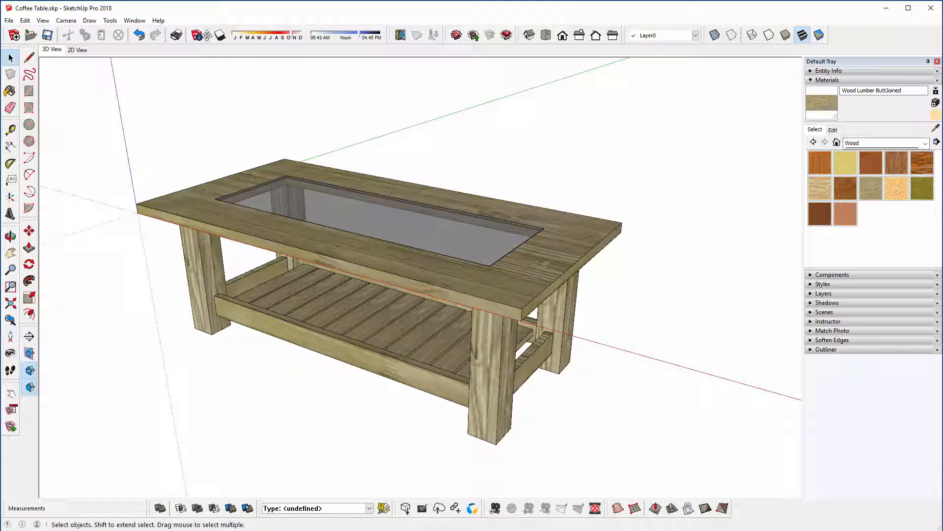
left_click_drag(208, 35, 238, 97)
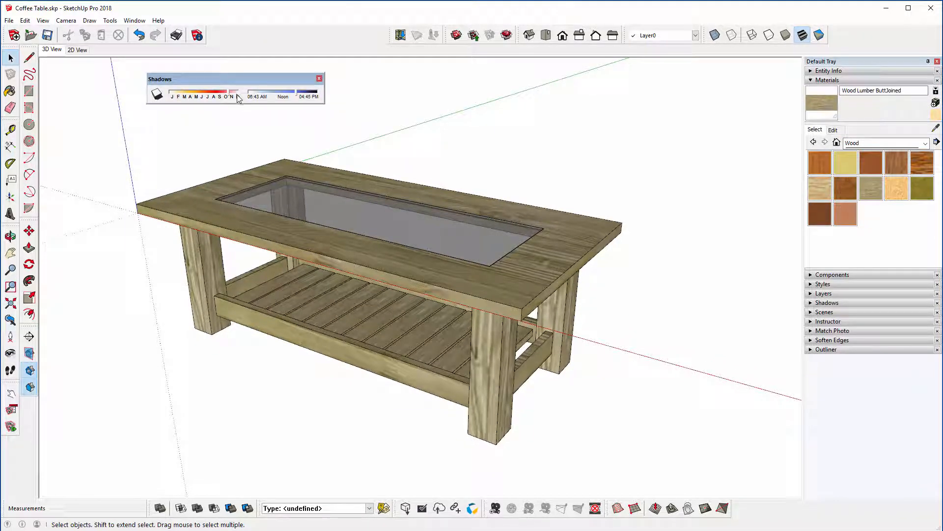
left_click(164, 98)
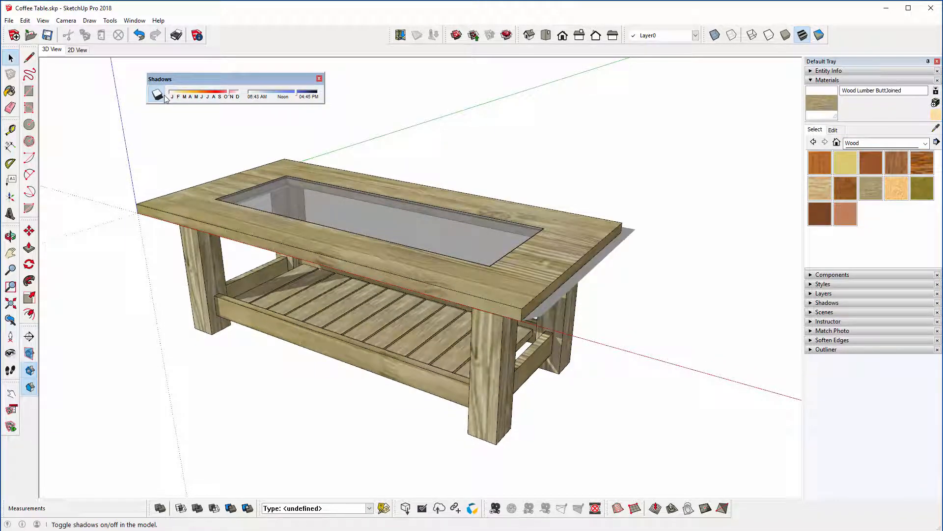
mouse_move(300, 95)
left_mouse_down()
mouse_move(288, 94)
mouse_move(306, 98)
left_mouse_up()
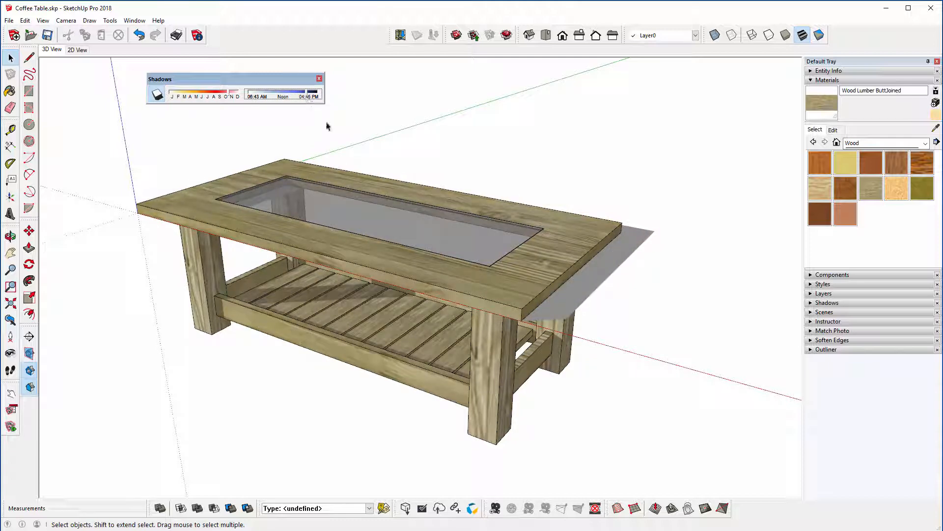
middle_click_drag(564, 301, 485, 342)
key("space")
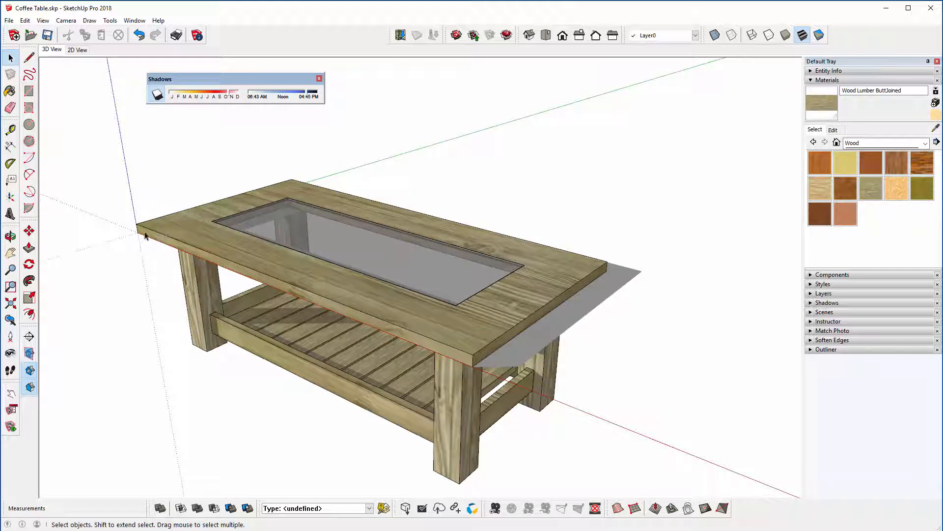
middle_click_drag(225, 259, 226, 239)
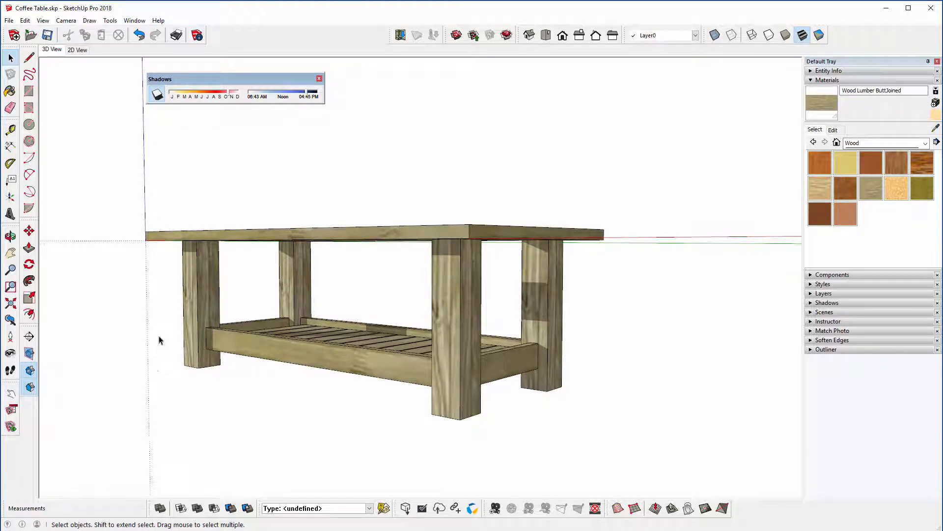
middle_click_drag(159, 340, 252, 349)
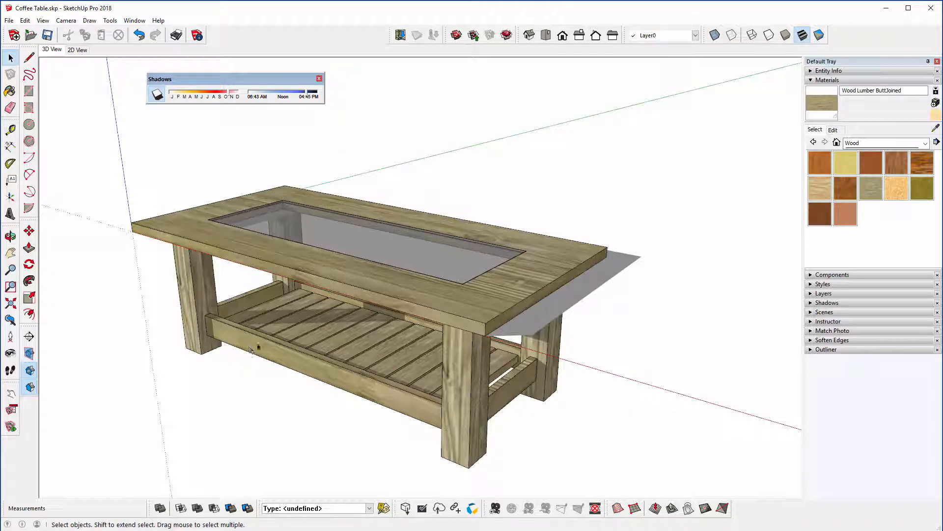
Step: Select the whole table and move it 350 mm vertically so the leg bottoms are level with the origin
scroll(290, 293, "down", 1)
left_click_drag(96, 148, 676, 467)
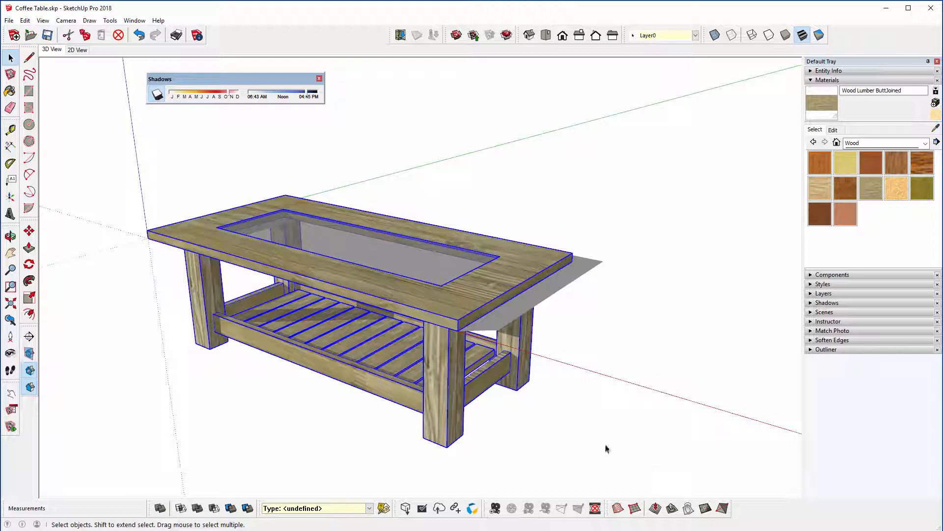
left_click(29, 231)
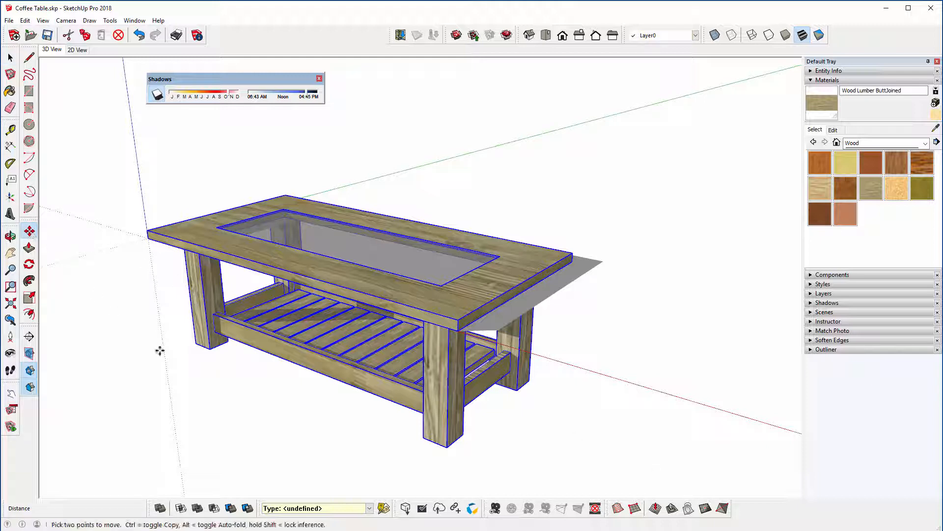
left_click(194, 345)
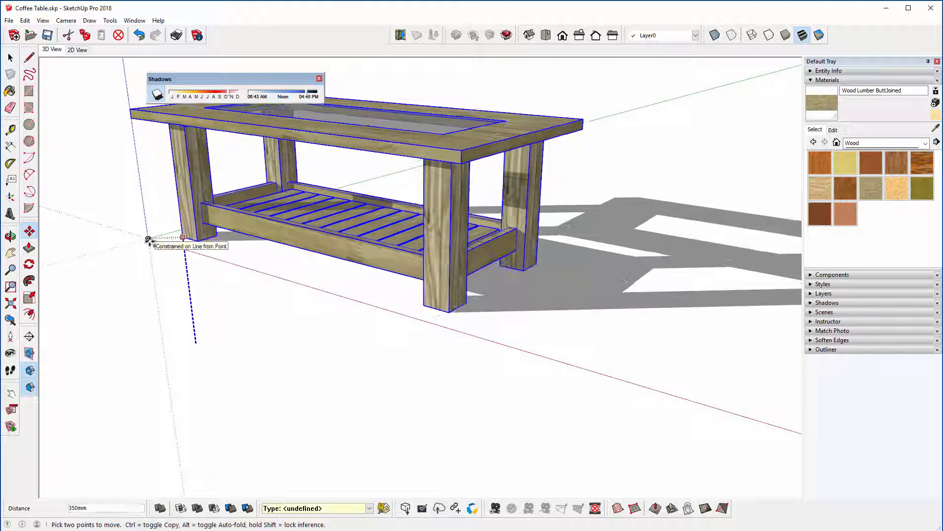
left_click(148, 239)
middle_click_drag(288, 238, 301, 326)
middle_click_drag(186, 327, 261, 298)
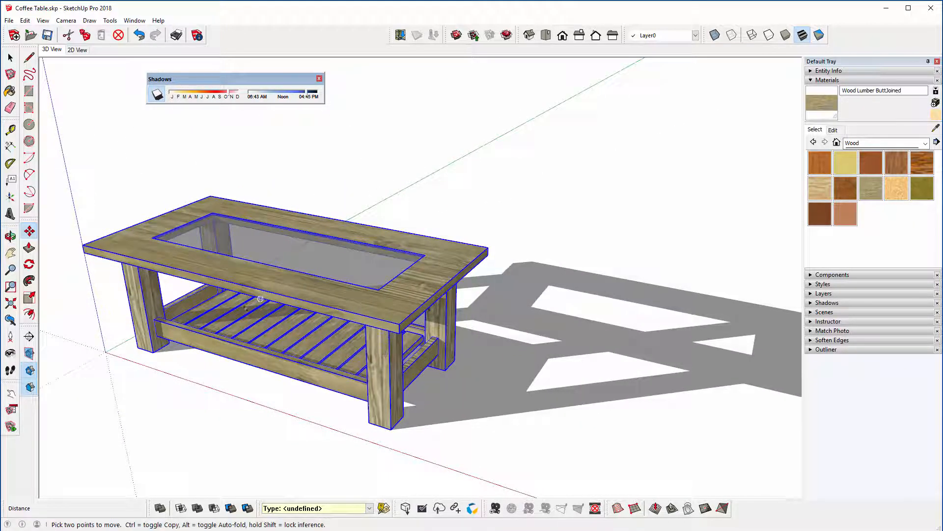
key("space")
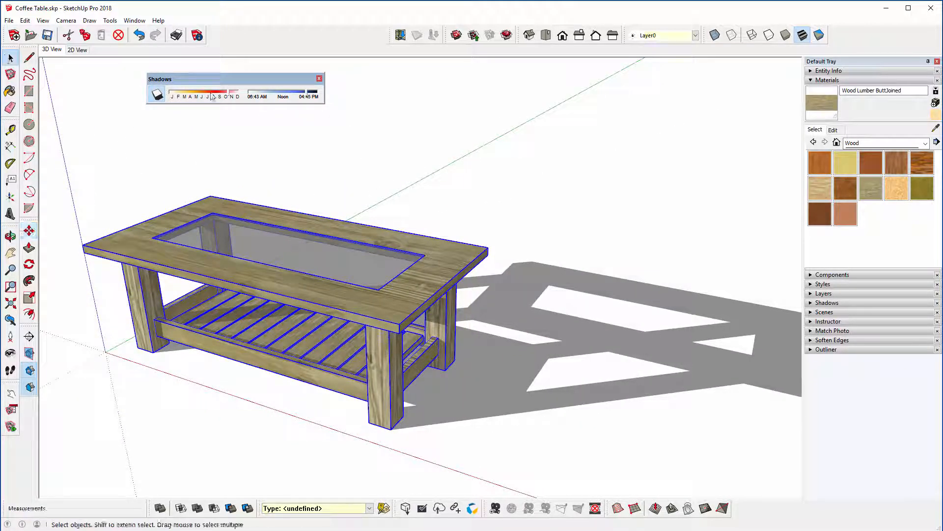
Step: Shorten the table's shadows by setting the date to around the end of August and the time to just after noon, and deselect the table
left_click_drag(306, 94, 292, 97)
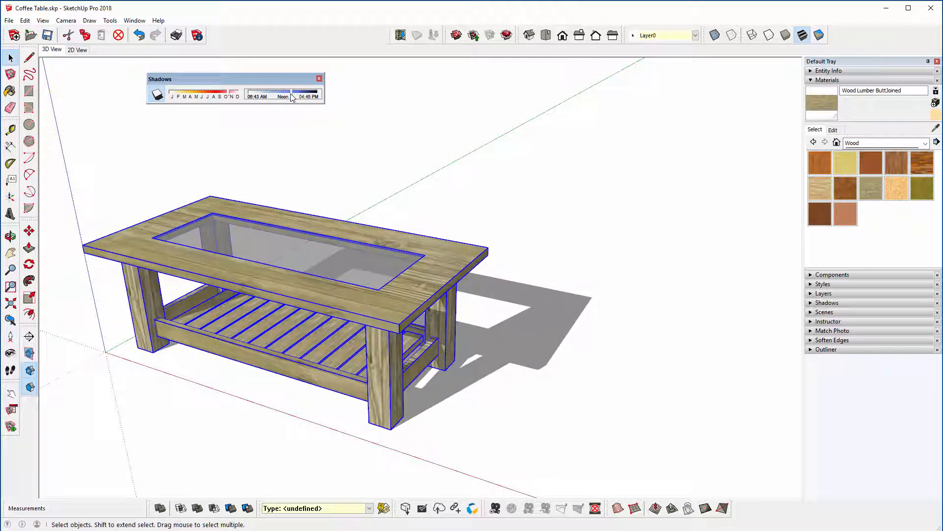
left_click(219, 97)
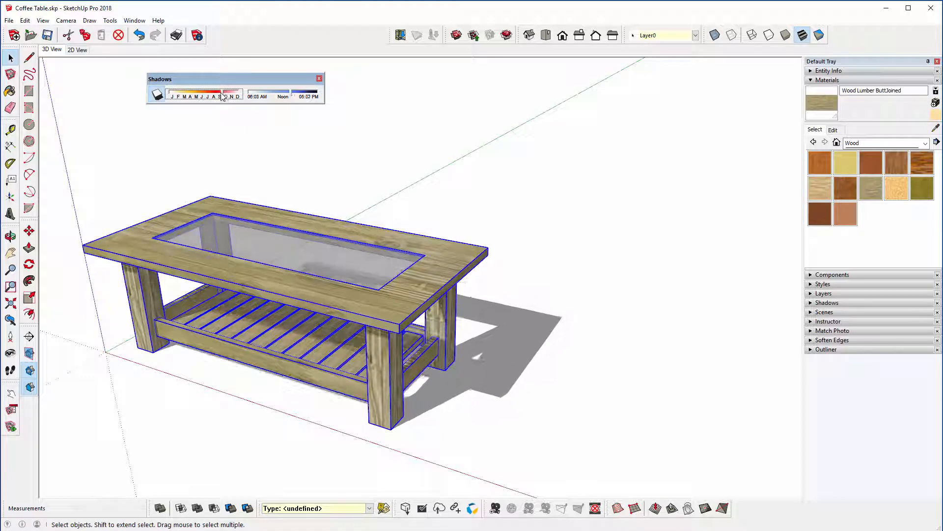
left_click_drag(218, 92, 216, 93)
middle_click_drag(399, 317, 287, 298)
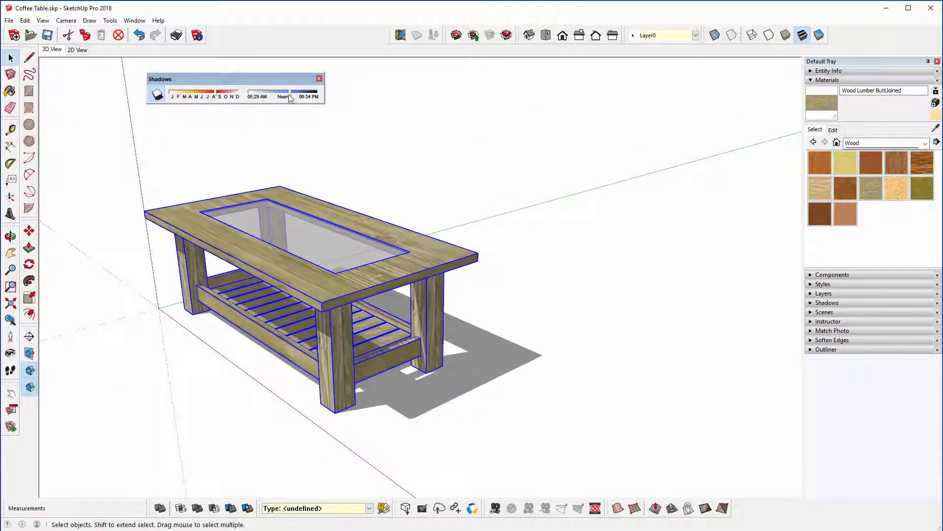
left_click_drag(289, 95, 285, 95)
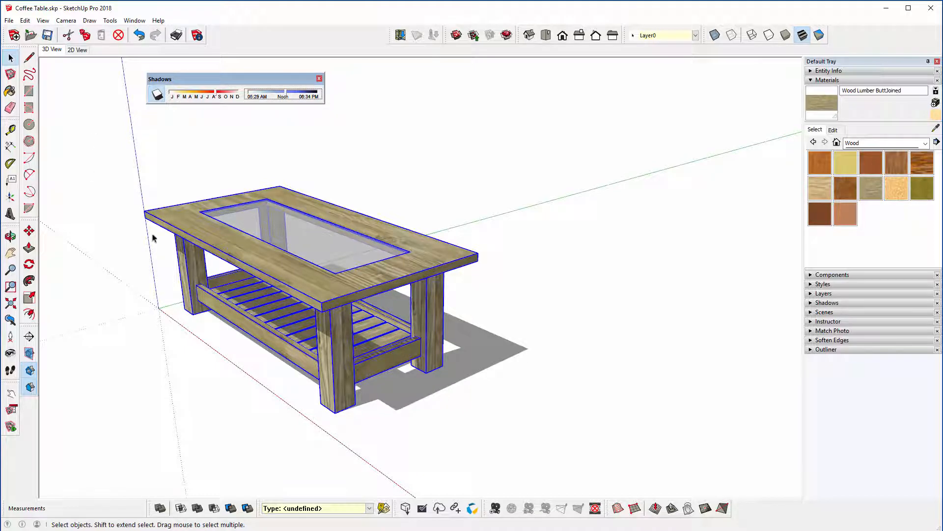
middle_click_drag(152, 238, 243, 244)
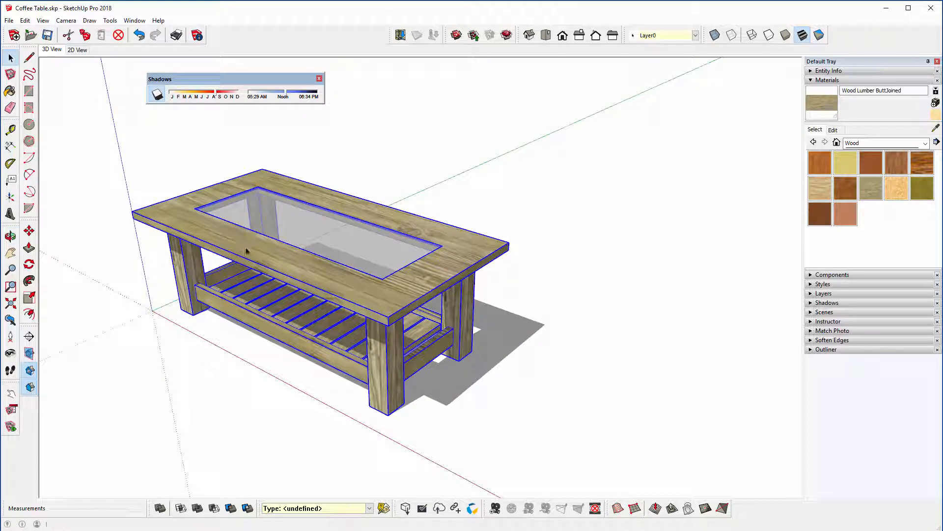
left_click(151, 168)
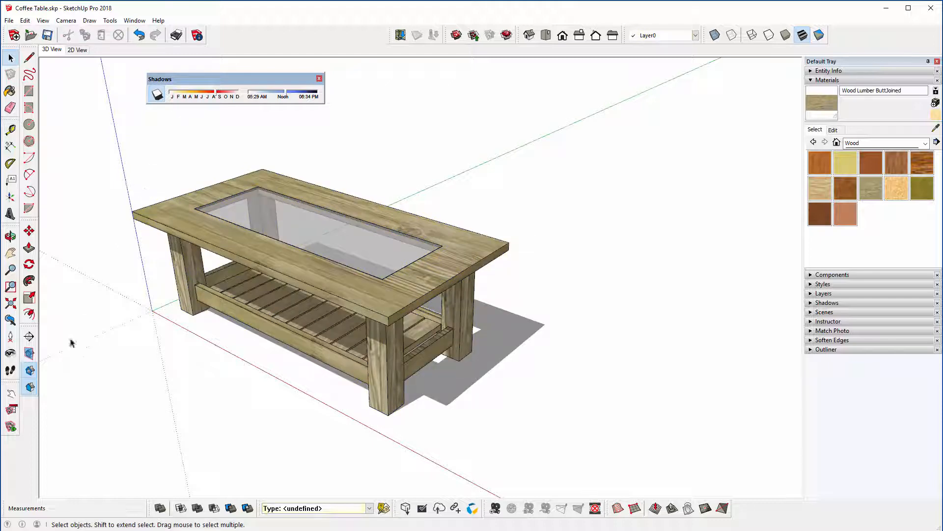
Step: Dock the Shadows toolbar and update the 3D View scene with the whole table fitted in view
scroll(210, 282, "up", 3)
middle_click_drag(211, 275, 257, 242)
left_click(11, 304)
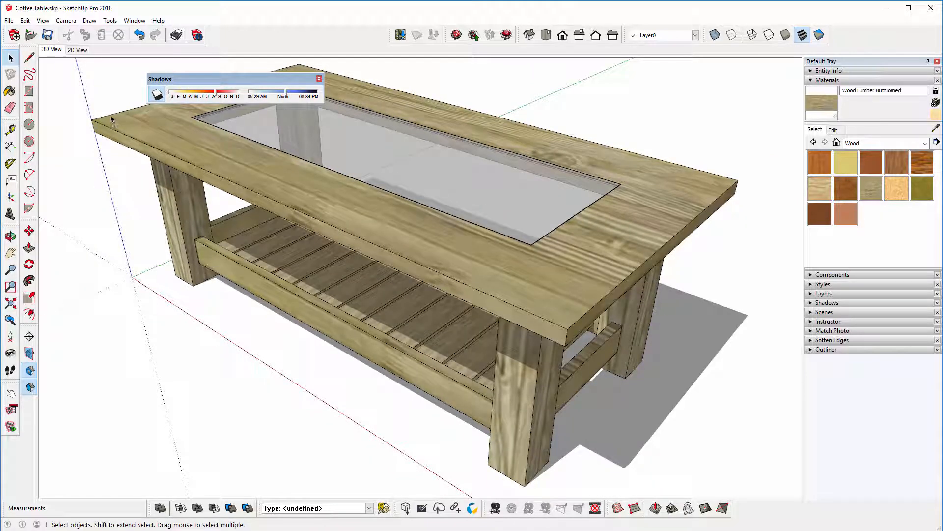
left_click_drag(162, 78, 228, 26)
right_click(56, 51)
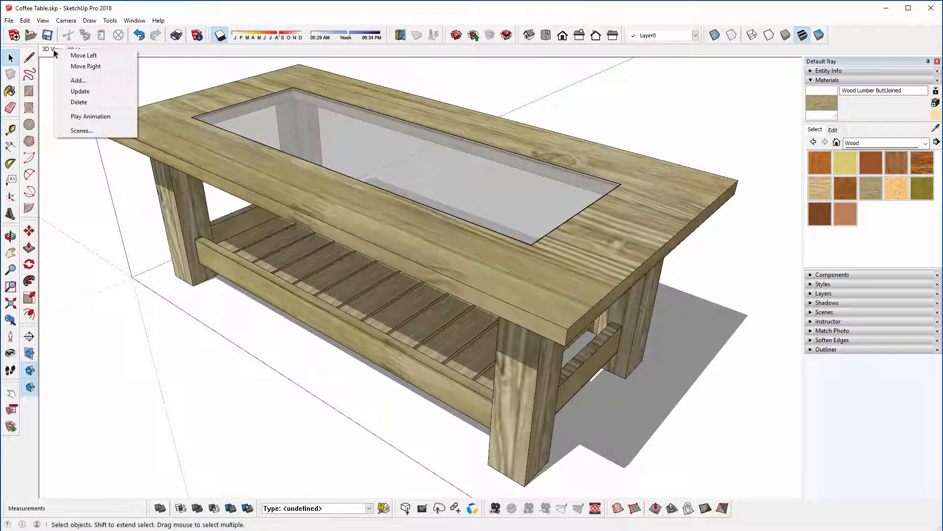
left_click(63, 92)
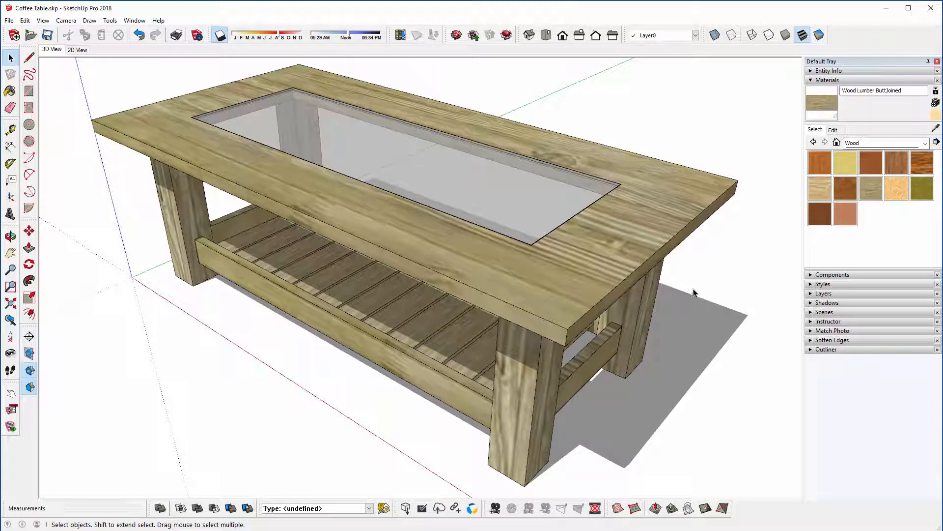
Step: Add a new scene showing the table from the opposite side, with the shadow date set around June
middle_click_drag(720, 289, 222, 284)
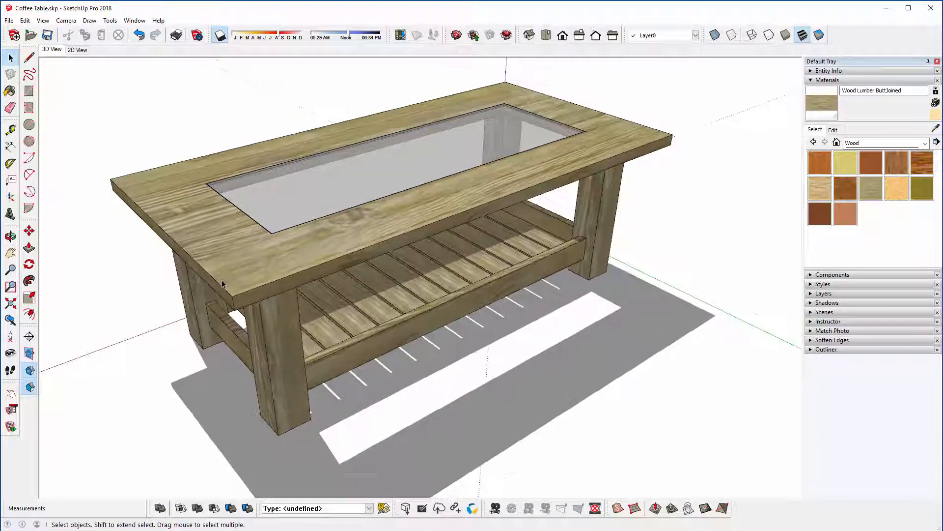
left_click_drag(348, 34, 346, 34)
left_click_drag(284, 38, 263, 38)
scroll(347, 244, "down", 1)
middle_click_drag(347, 249, 348, 235)
right_click(52, 51)
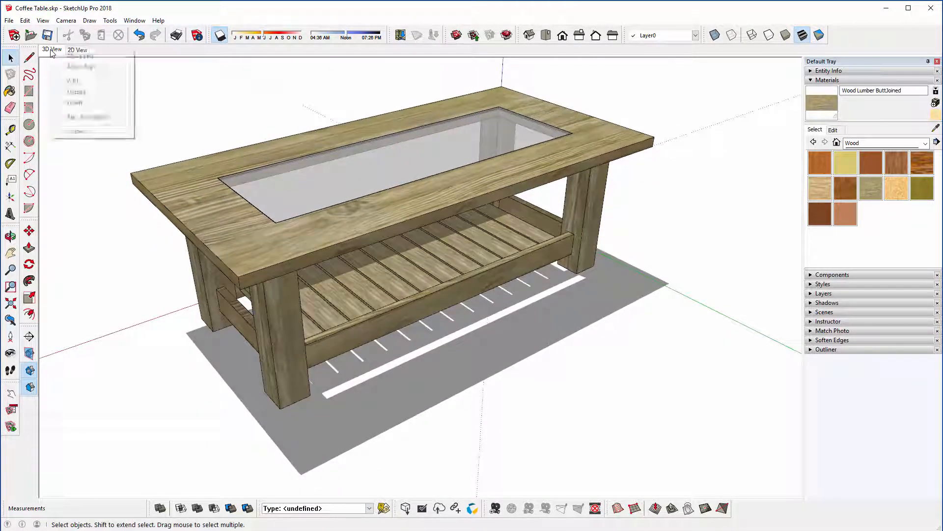
left_click(74, 82)
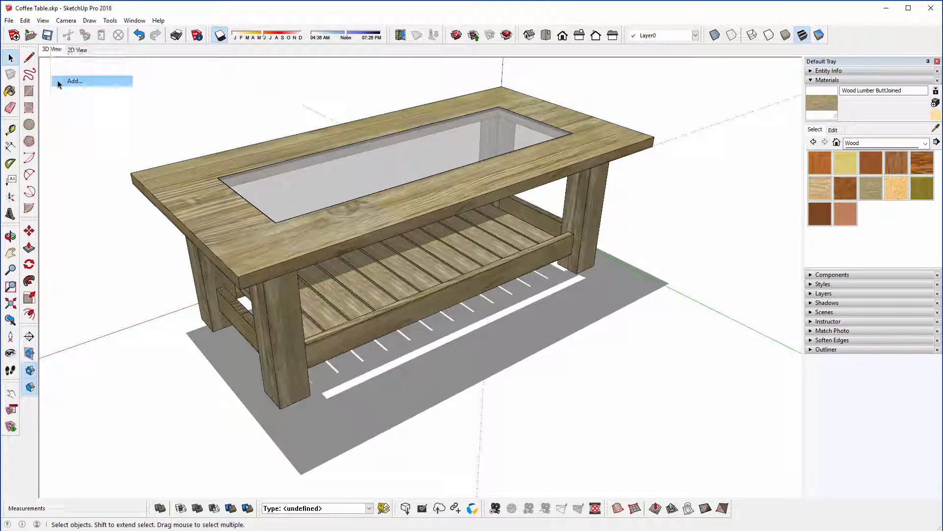
Step: Open the scene list and rename Scene 3 as 3D View 2
left_click(816, 82)
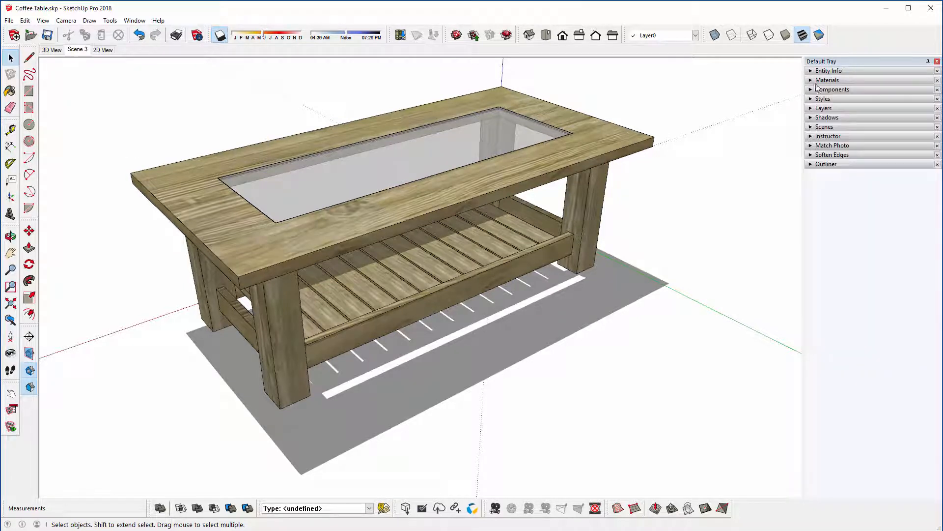
left_click(824, 127)
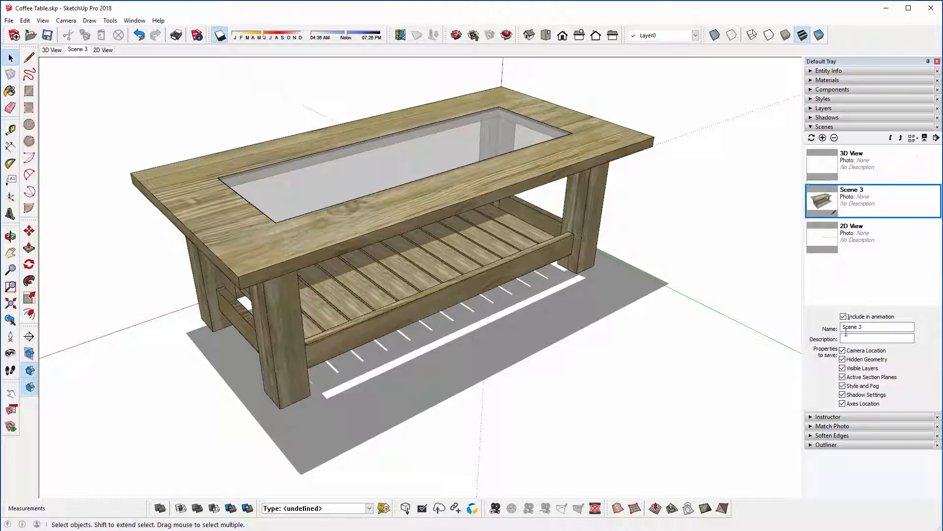
left_click(871, 326)
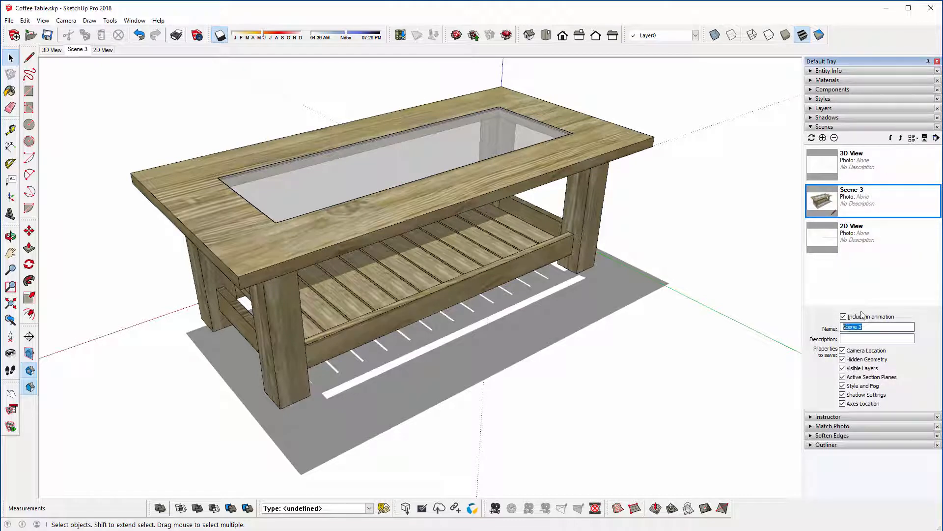
left_click(925, 139)
left_click(925, 138)
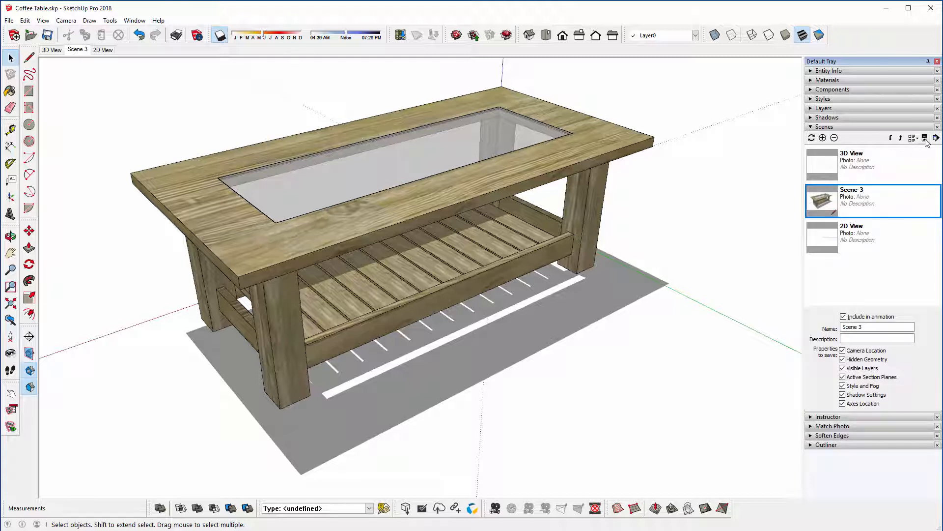
left_click(925, 139)
left_click(925, 139)
left_click_drag(876, 325, 796, 326)
key("Return")
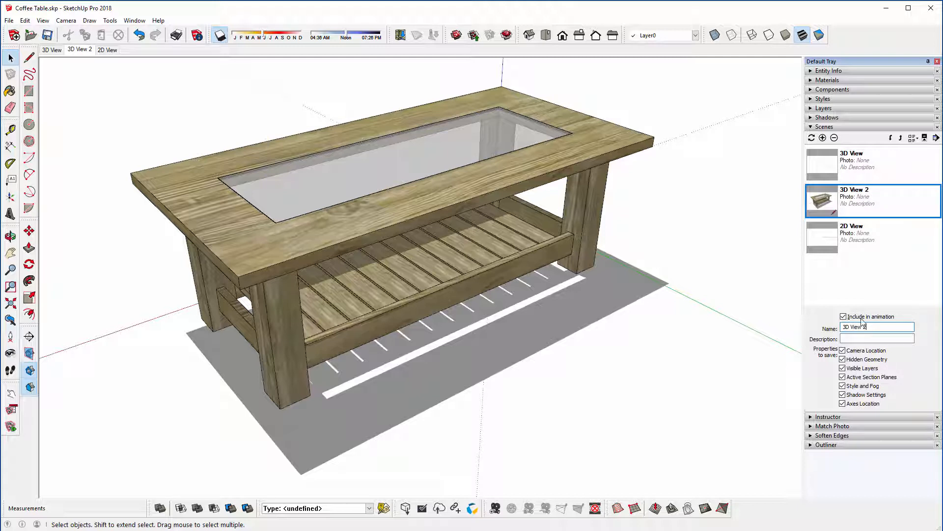
Step: Rename the original 3D View scene as 3D View 1
left_click(851, 152)
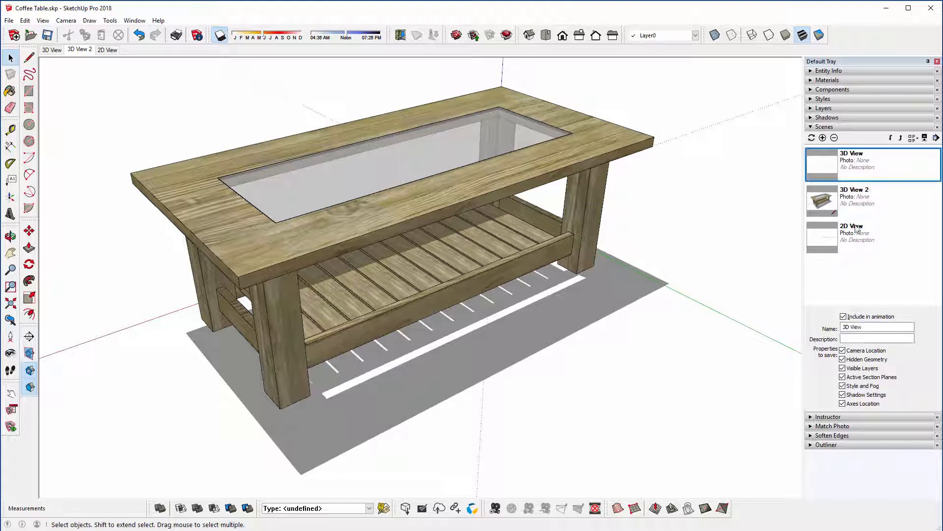
left_click(865, 327)
type("1")
key("Return")
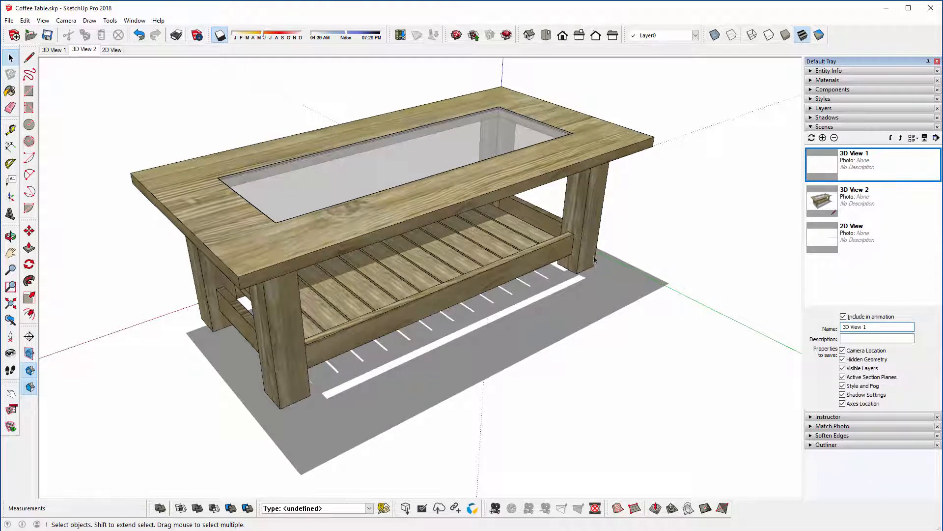
Step: View the table from another corner, adjust the shadow date and time, and add it as a scene named 3D View 3
middle_click_drag(595, 261, 270, 79)
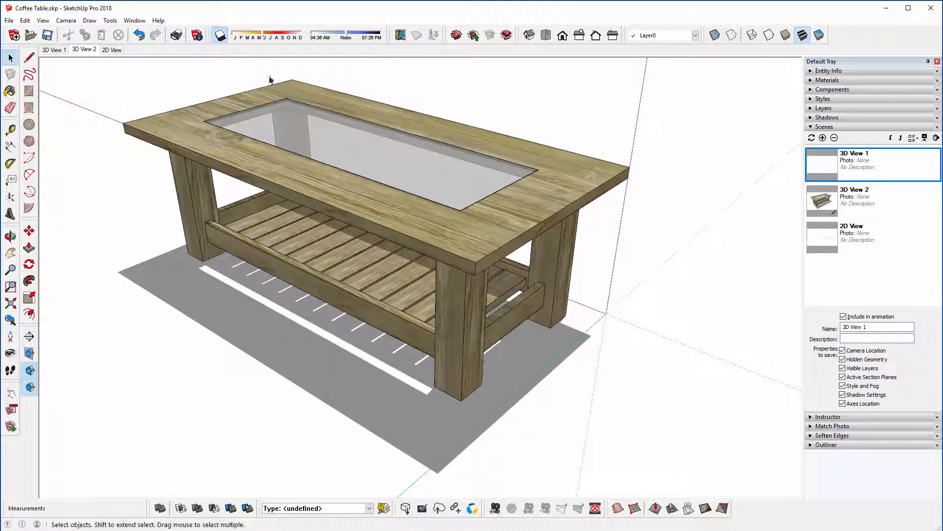
left_click_drag(264, 36, 269, 38)
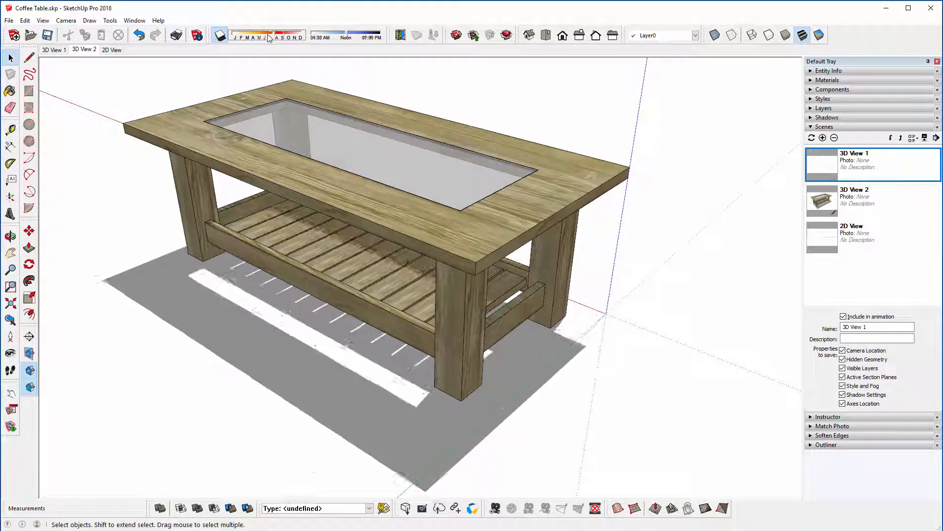
left_click(344, 38)
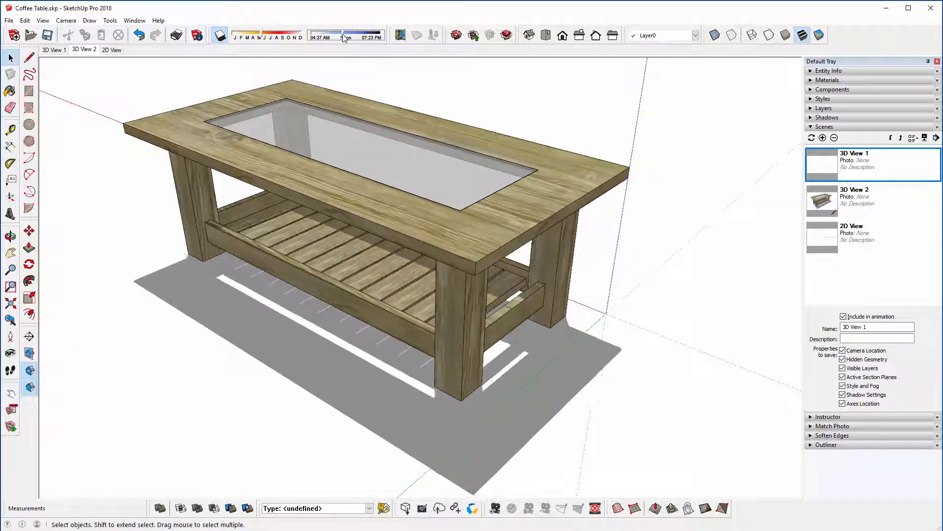
left_click_drag(343, 38, 345, 37)
right_click(84, 52)
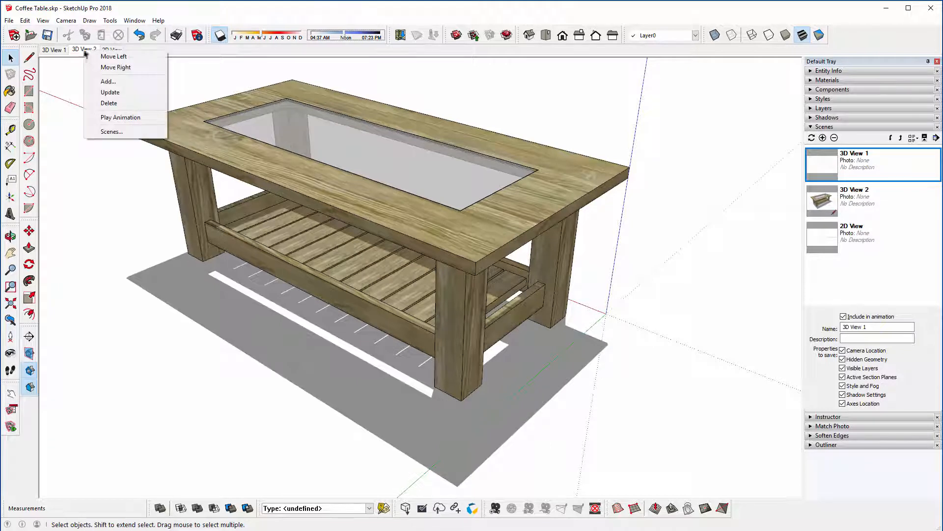
left_click(98, 82)
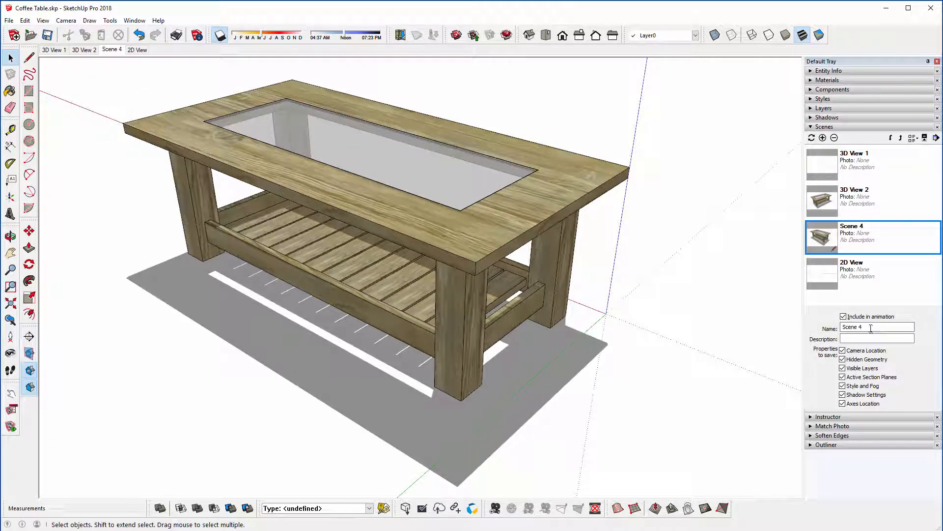
left_click(871, 328)
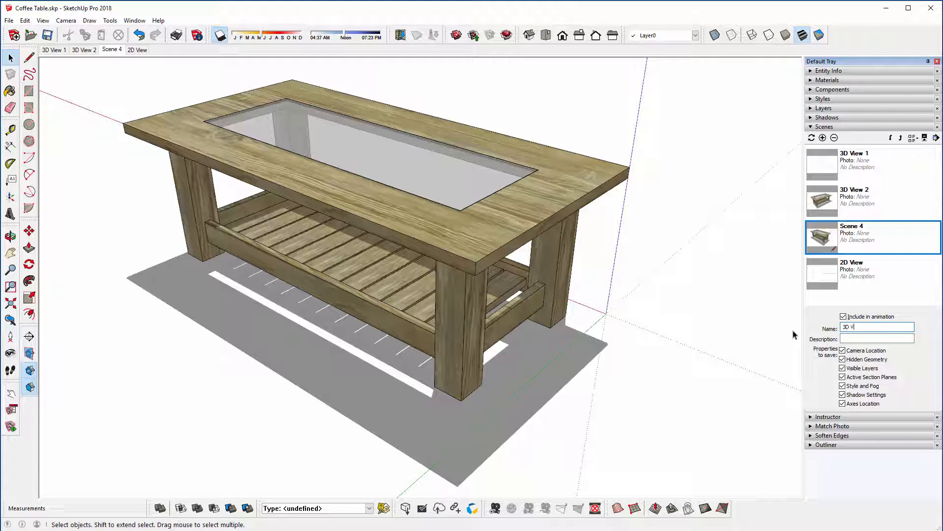
type("3D View 3")
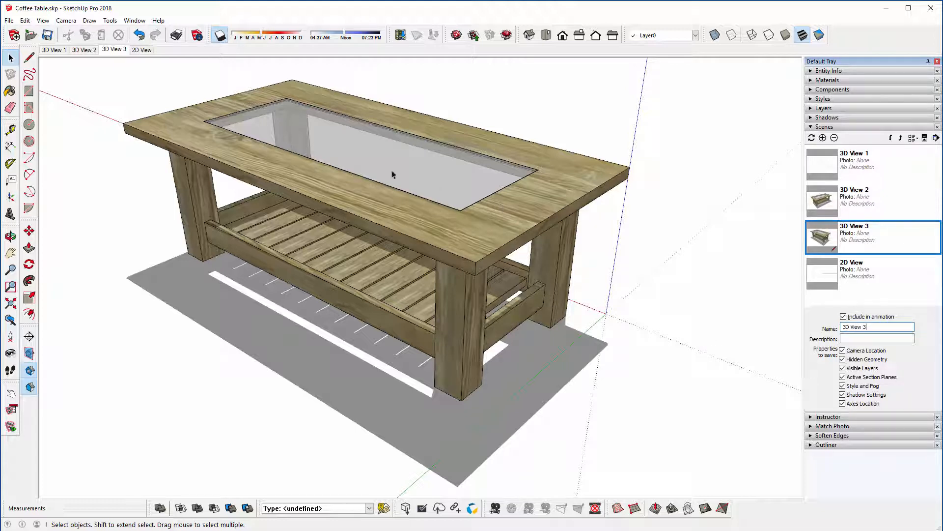
Step: Update the 2D View scene so the top view is fitted to the whole table
left_click(141, 51)
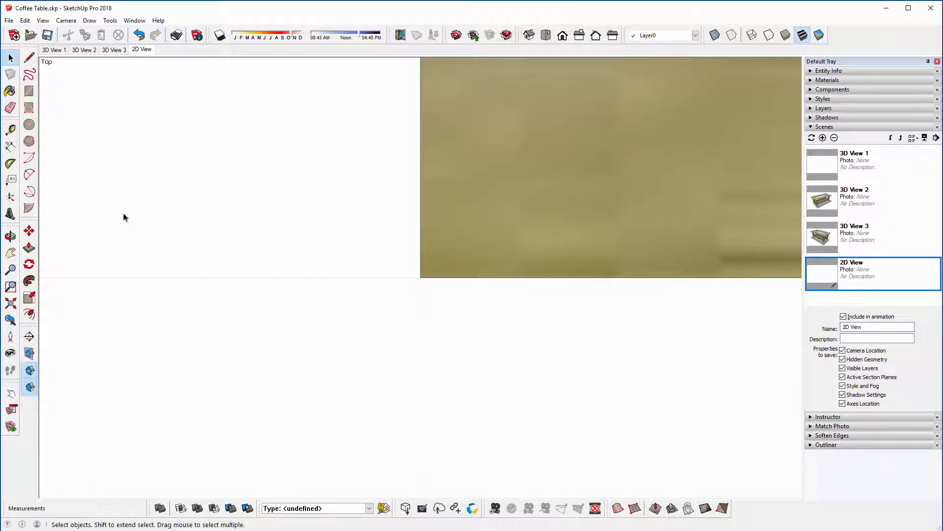
left_click(10, 304)
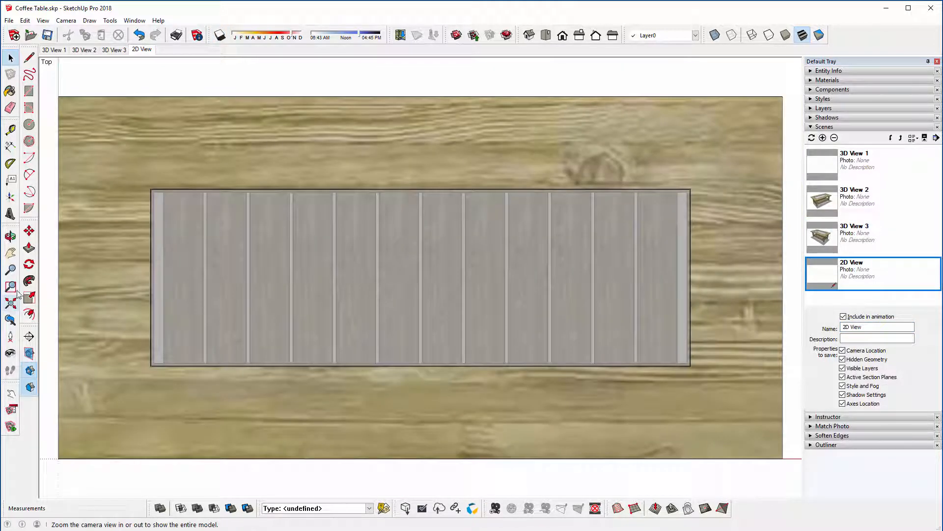
right_click(141, 50)
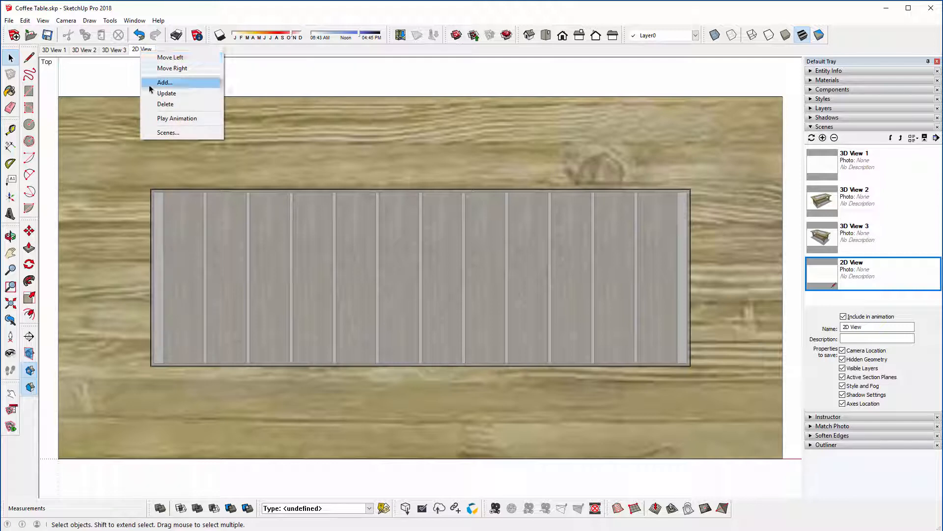
left_click(165, 93)
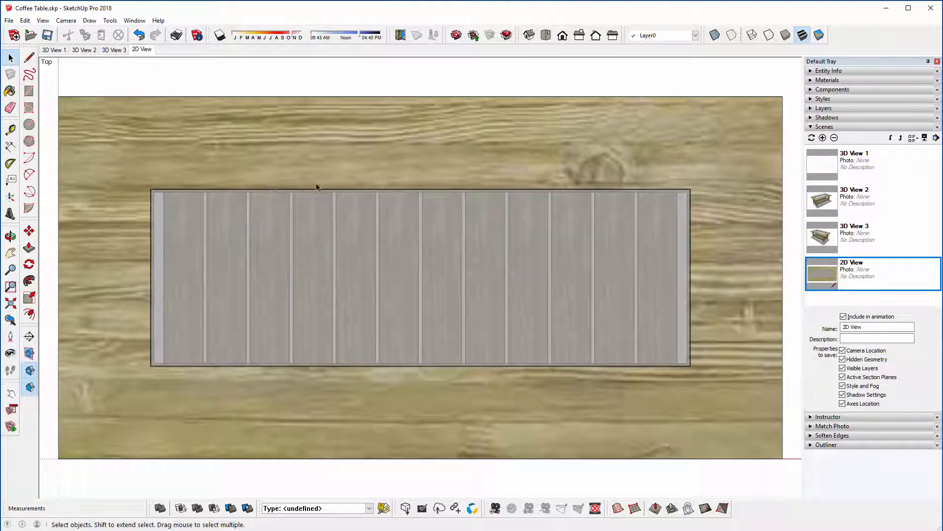
Step: Rename the 2D View scene as Top View
left_click(847, 327)
double_click(847, 328)
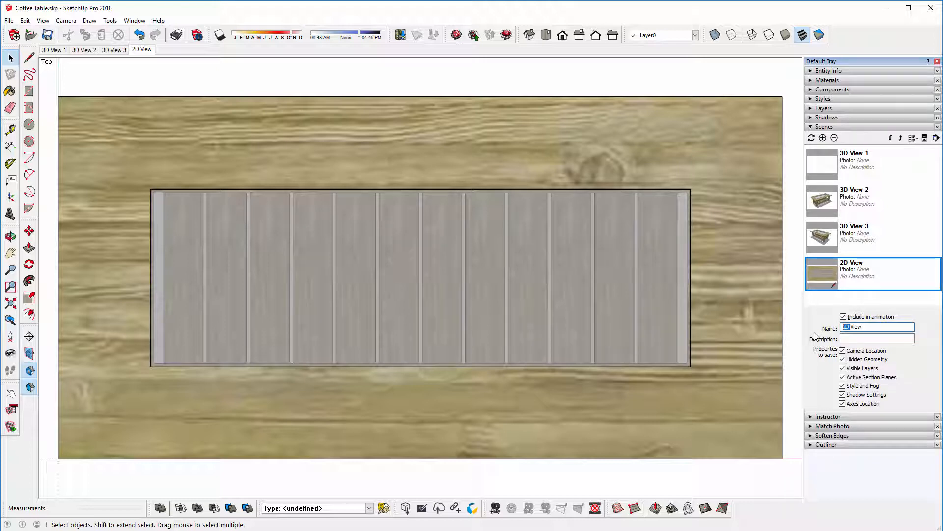
type("Top")
key("Return")
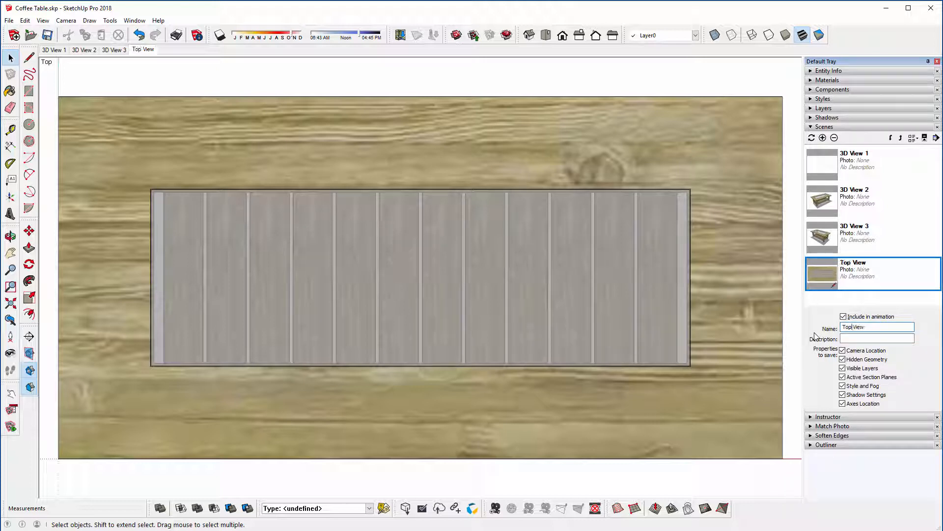
left_click(563, 36)
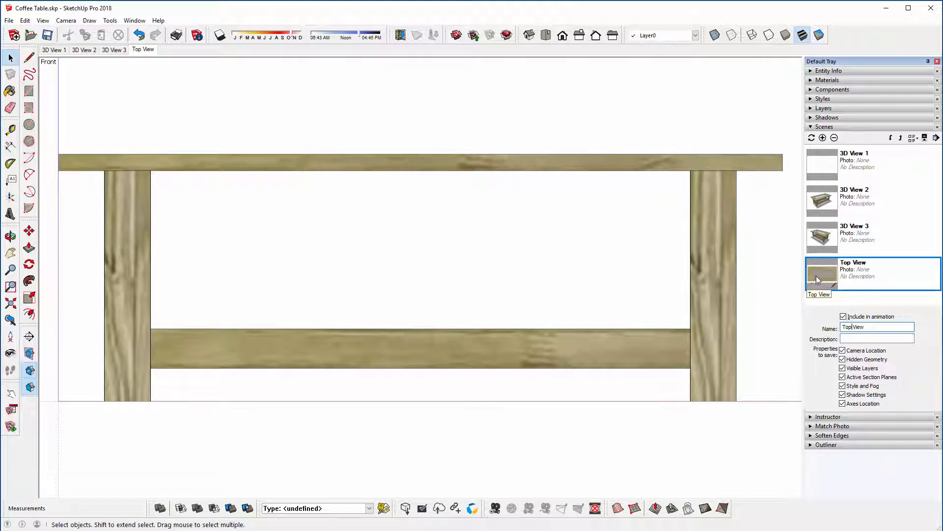
left_click(147, 52)
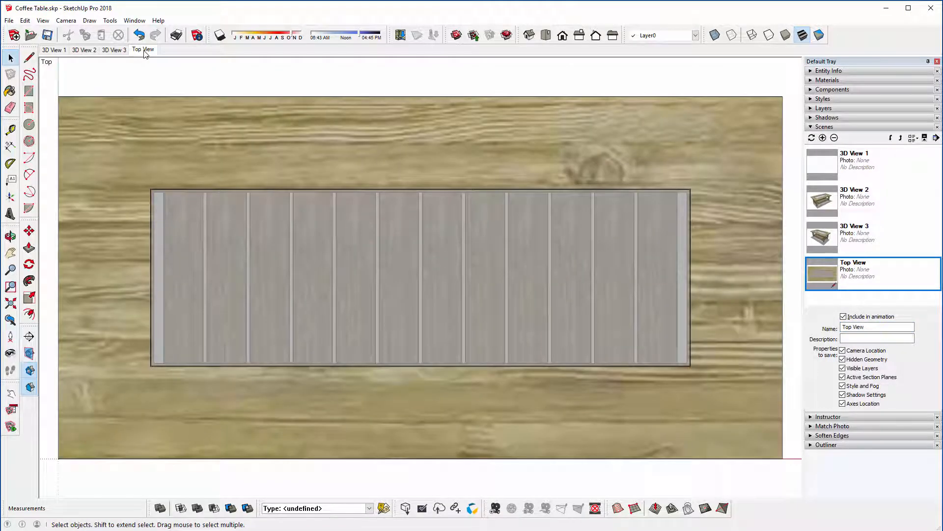
left_click(66, 20)
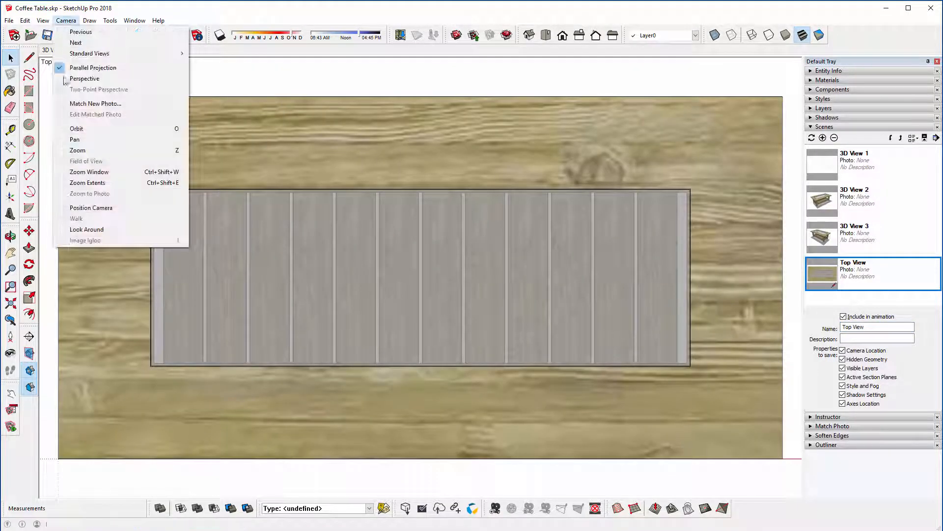
left_click(71, 22)
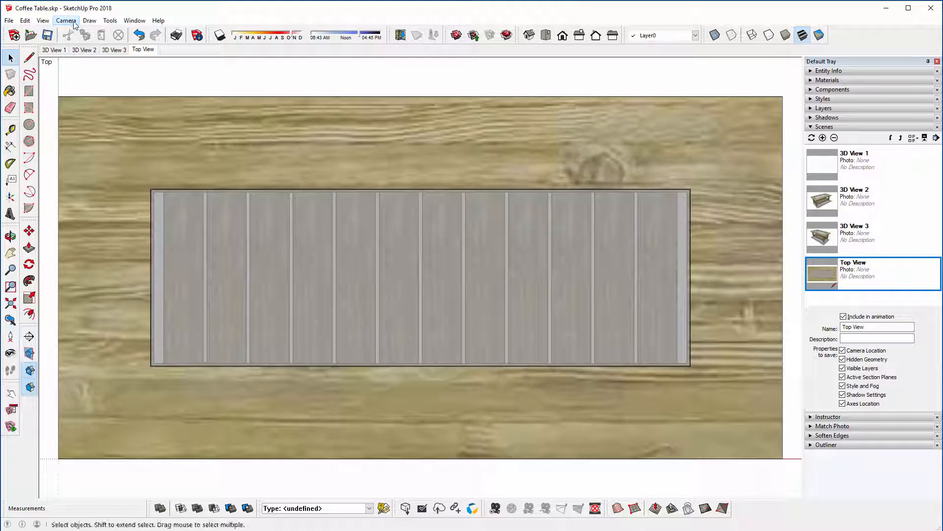
Step: Switch to the standard front view of the table and add it as a scene named Front View
left_click(563, 35)
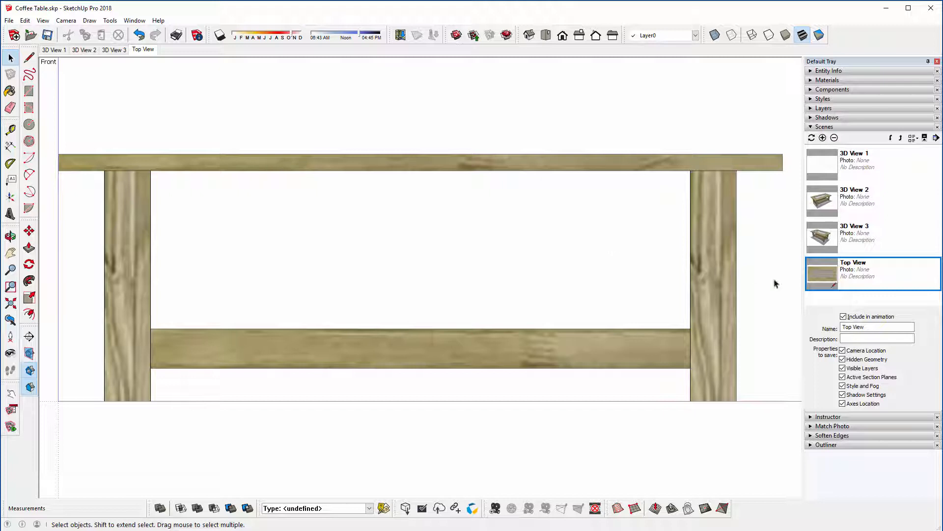
left_click(822, 137)
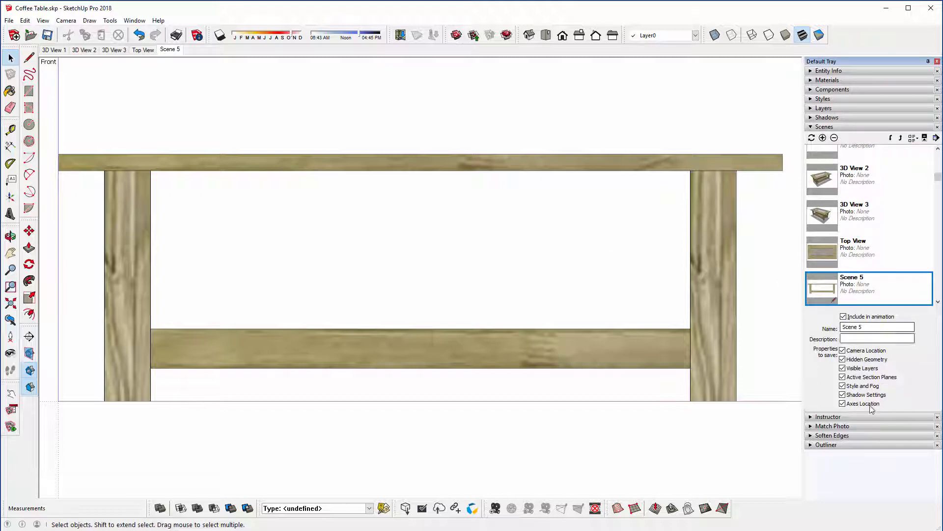
left_click_drag(868, 330, 778, 332)
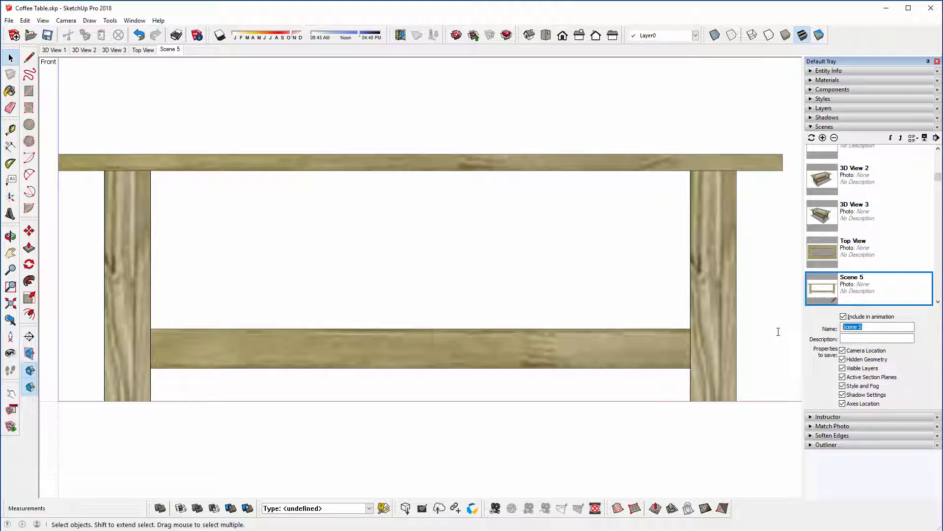
type("Front View")
key("Return")
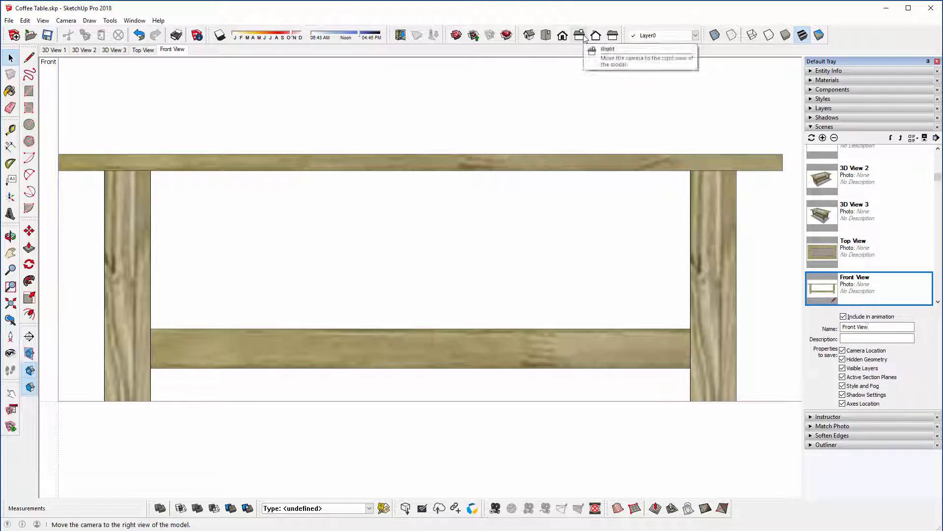
Step: Fit the standard right view to the whole table and add it as a scene named Right View
left_click(583, 38)
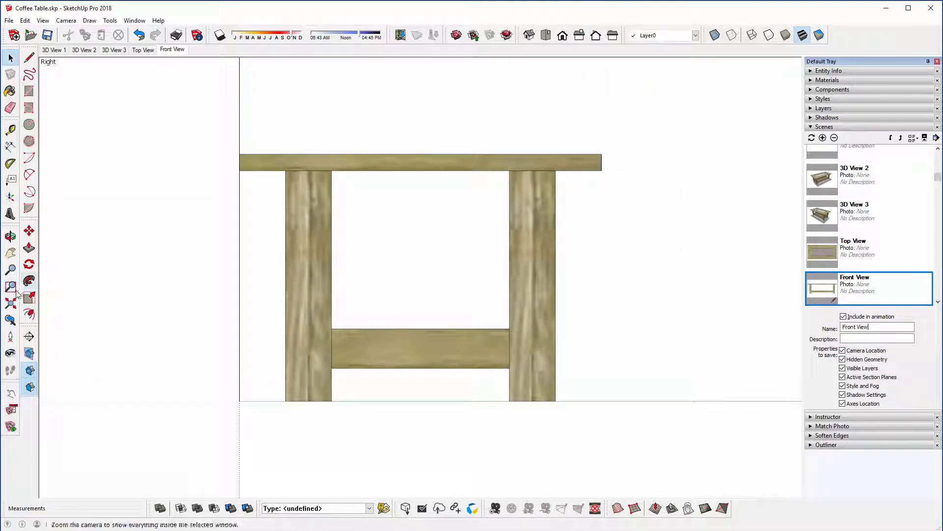
left_click(11, 303)
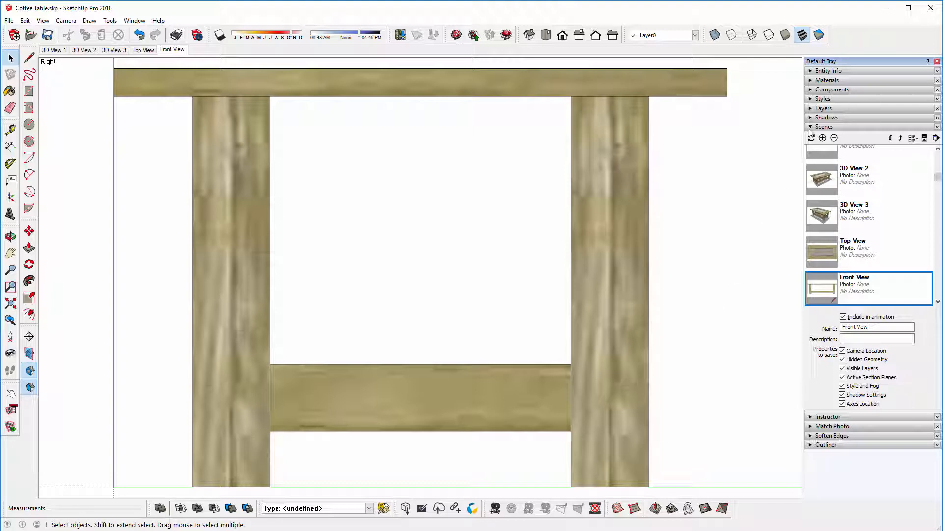
left_click(823, 138)
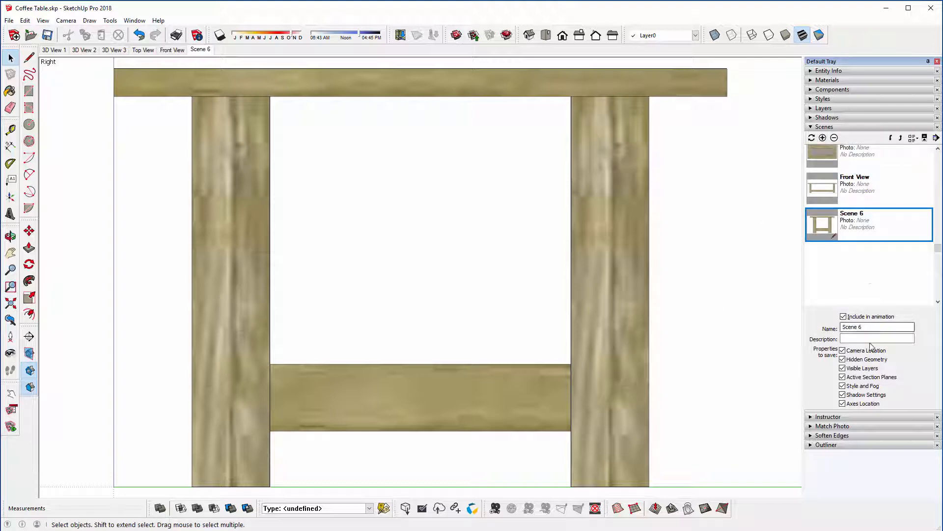
triple_click(852, 327)
type("Right View")
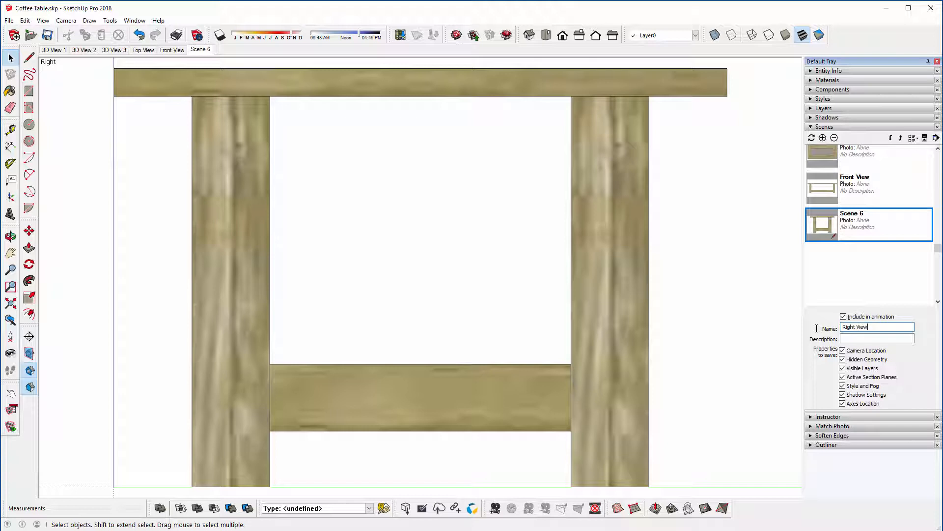
key("Return")
Step: Review all saved scenes in order, from 3D View 1 through Right View
left_click(53, 50)
left_click(83, 50)
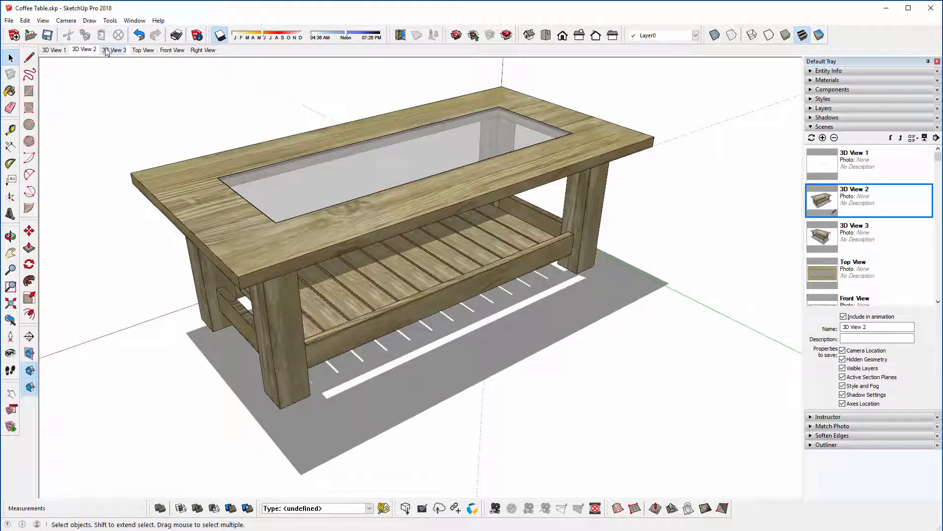
left_click(114, 50)
left_click(149, 50)
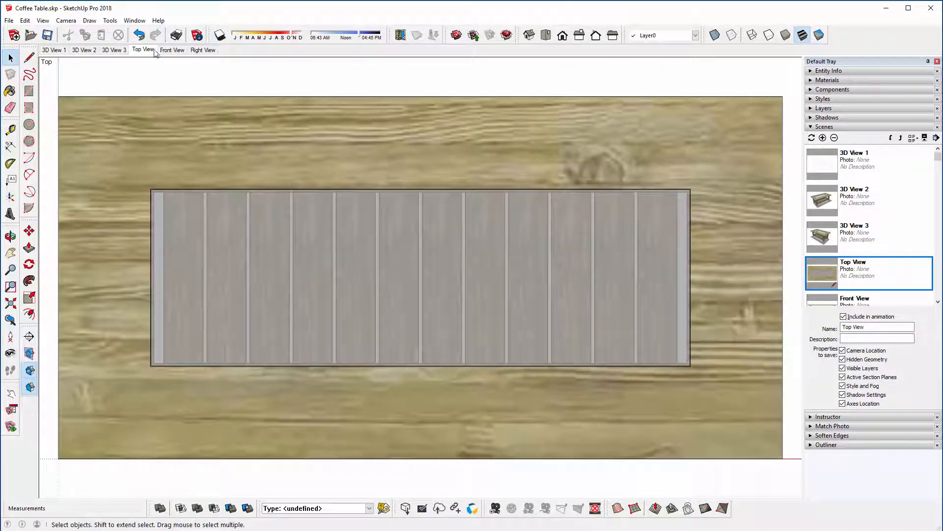
left_click(172, 50)
left_click(203, 50)
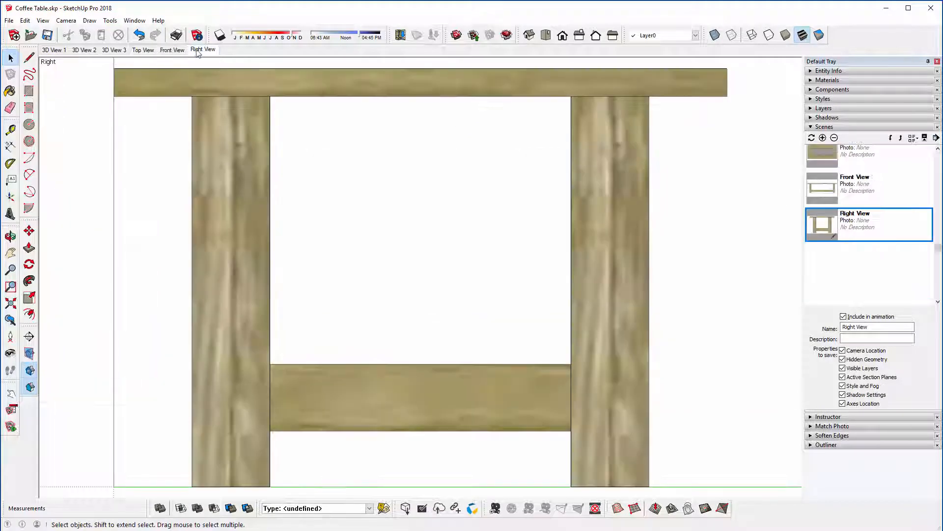
Step: Set the Top View scene to the Hidden Line face style and update it, saving the changes as a new style
left_click(147, 50)
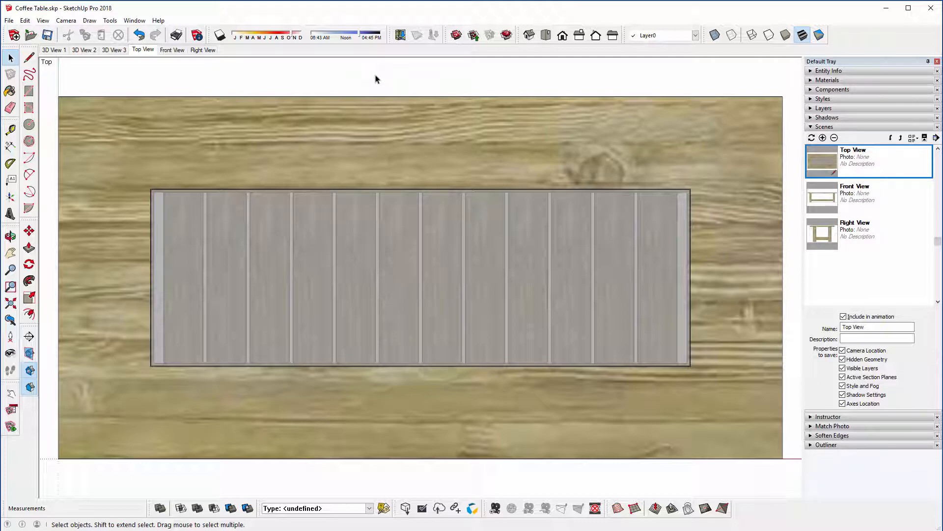
left_click(770, 36)
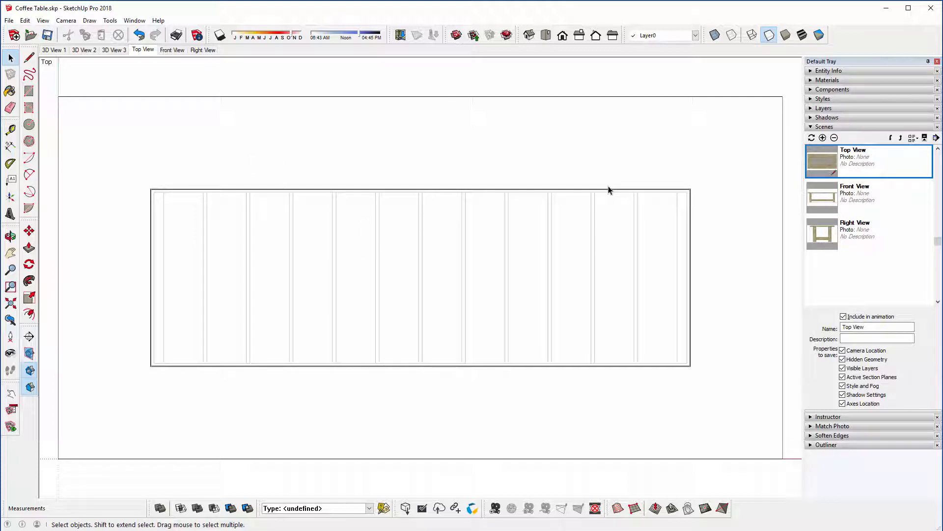
right_click(148, 51)
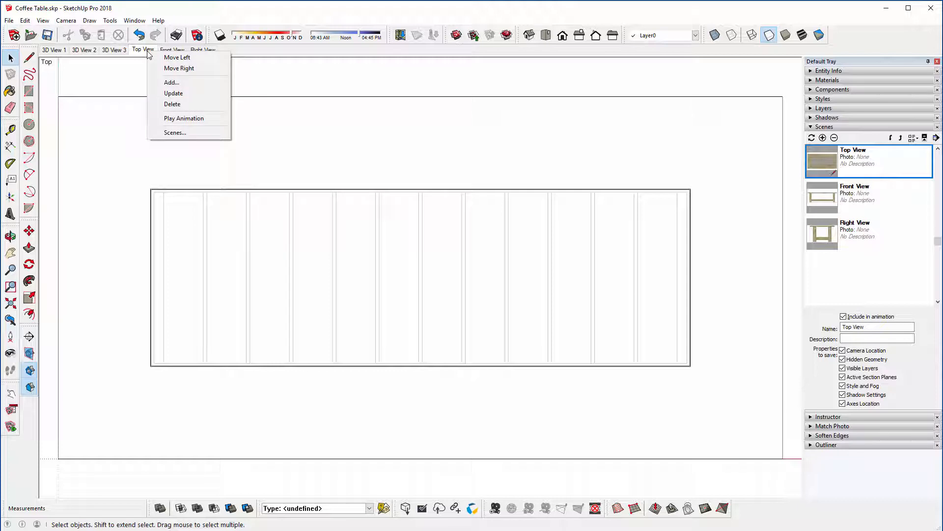
left_click(158, 93)
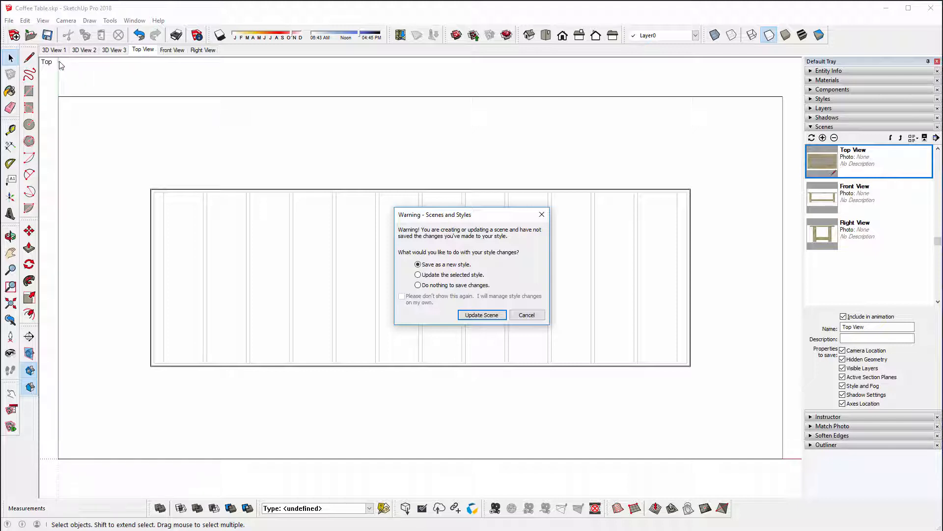
left_click(475, 315)
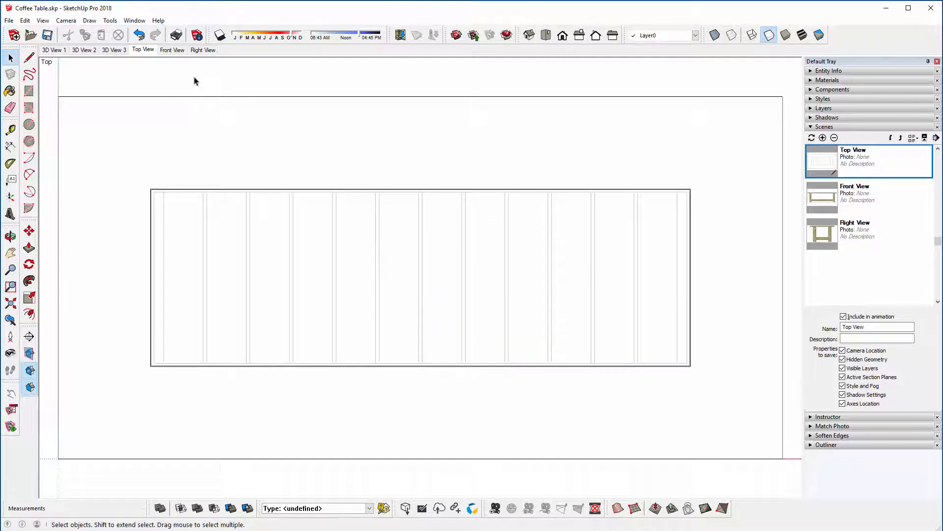
Step: Compare the display style of the Front View and Right View scenes with the updated Top View scene
left_click(178, 51)
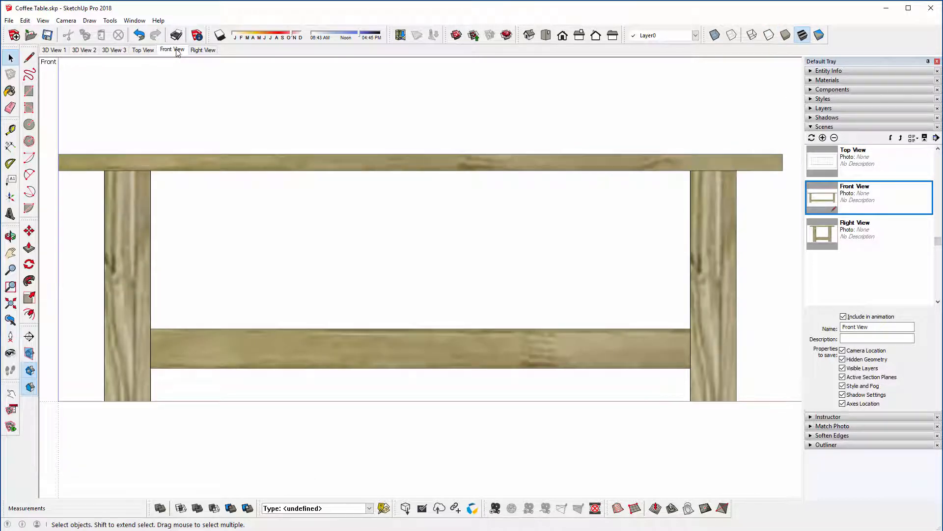
left_click(195, 51)
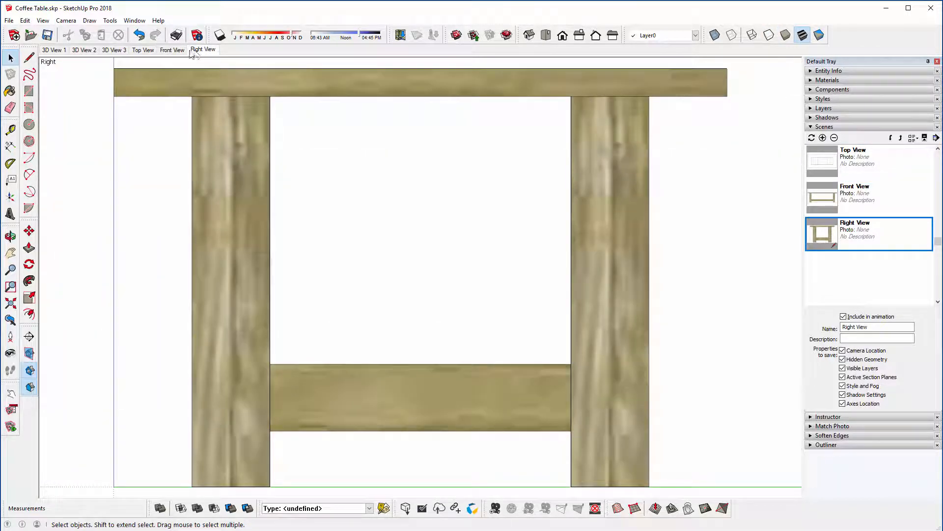
left_click(143, 50)
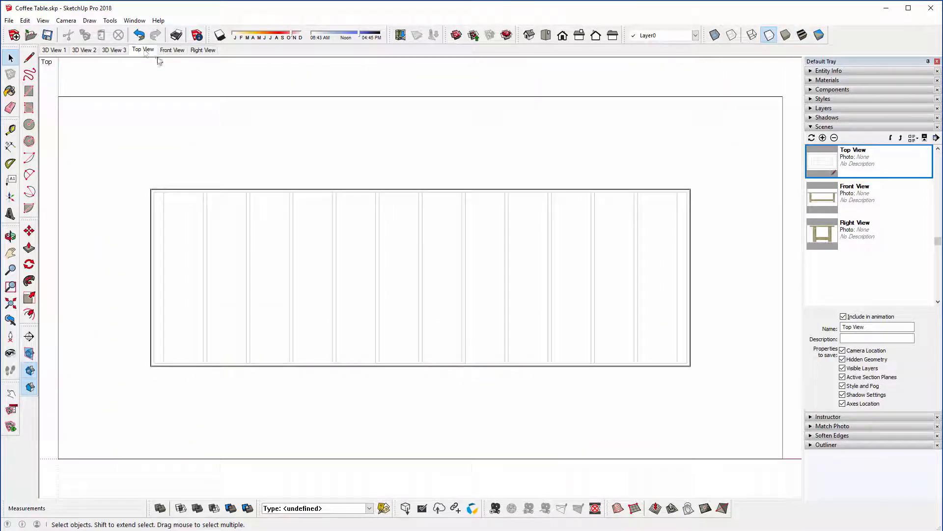
Step: Show the styles stored in the model and check which ones the 3D View 1 and Top View scenes use
left_click(824, 127)
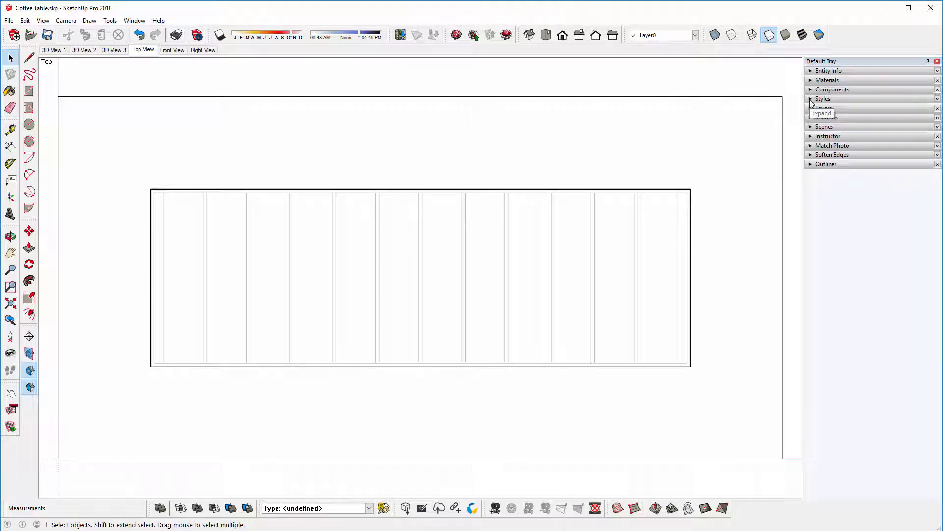
left_click(811, 101)
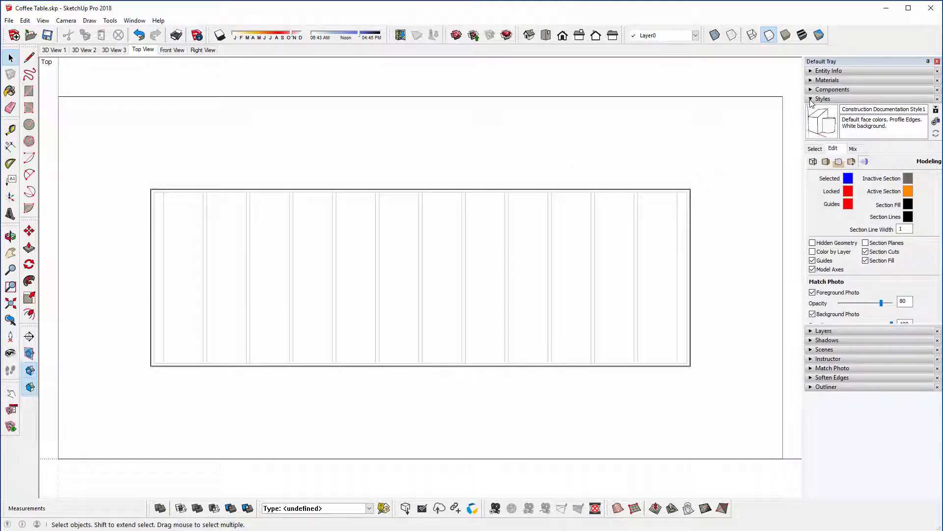
left_click(816, 149)
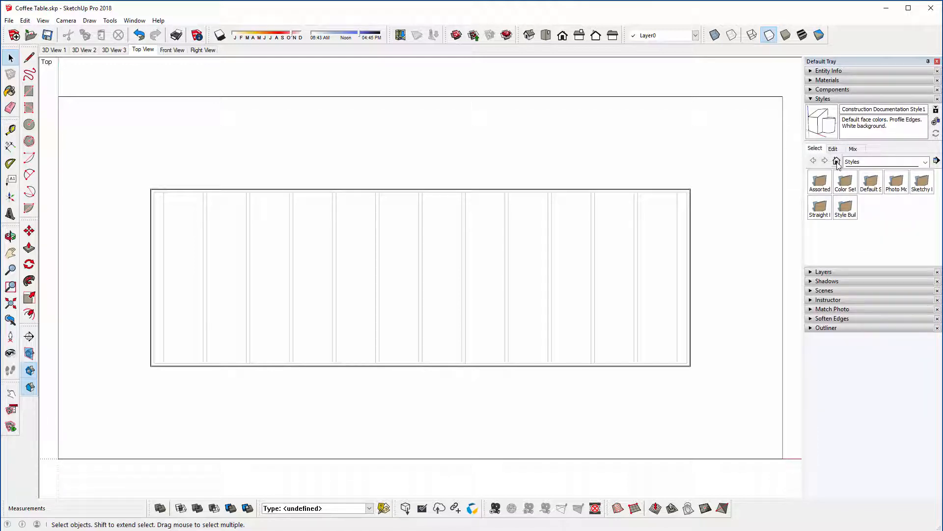
left_click(837, 162)
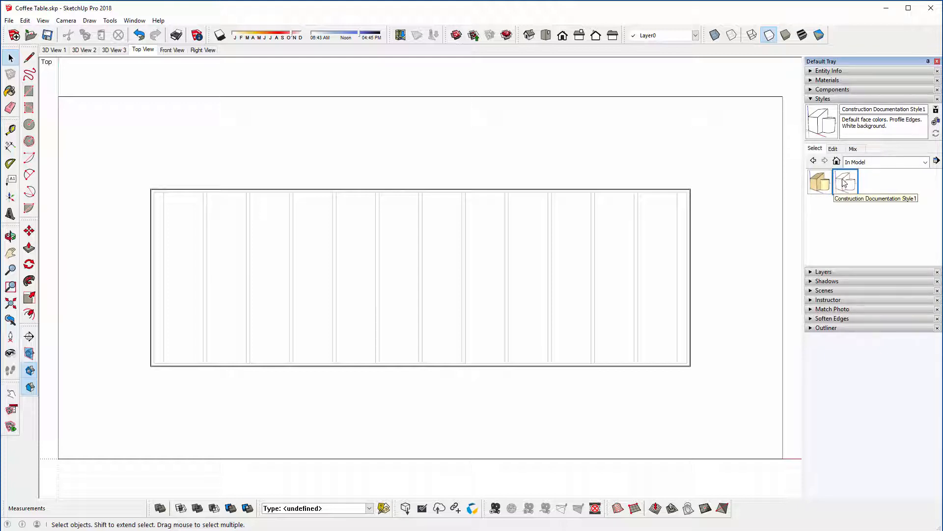
left_click(54, 50)
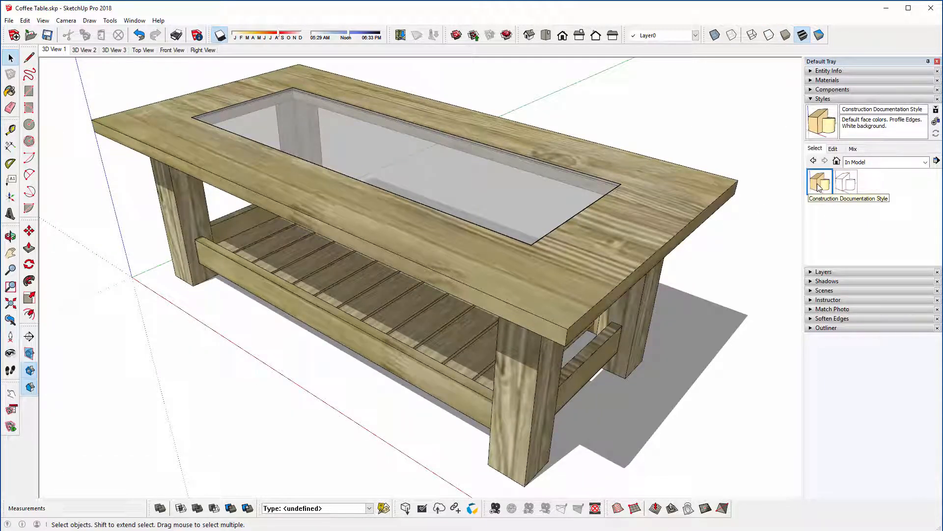
left_click(143, 50)
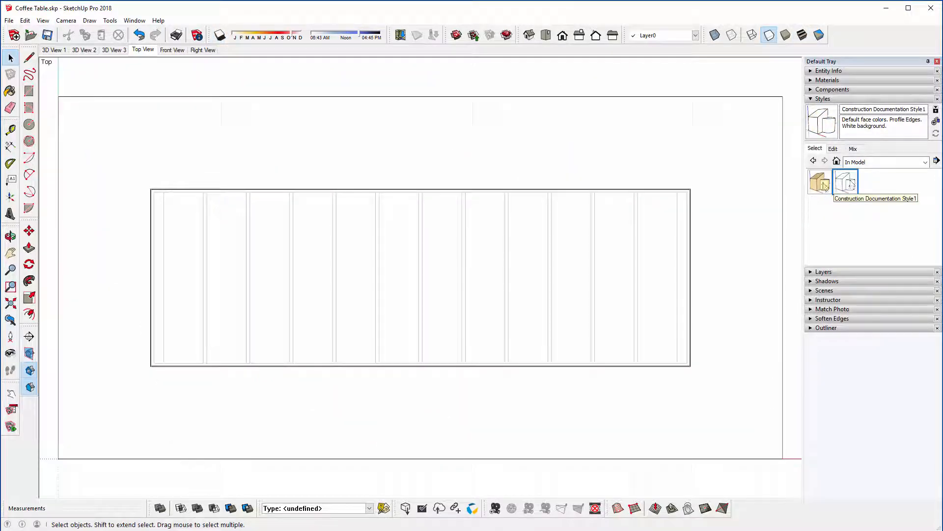
Step: Apply Construction Documentation Style1 to the Front View scene and update the scene
left_click(173, 51)
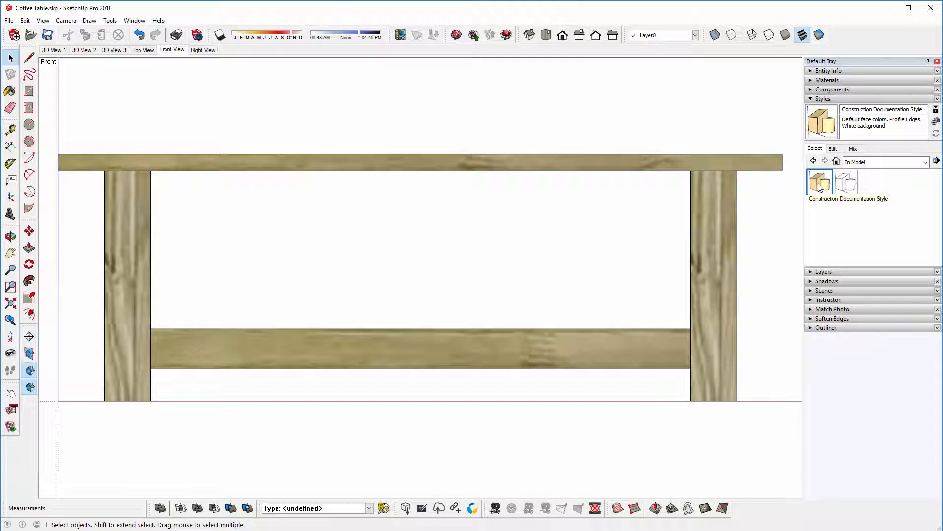
left_click(844, 186)
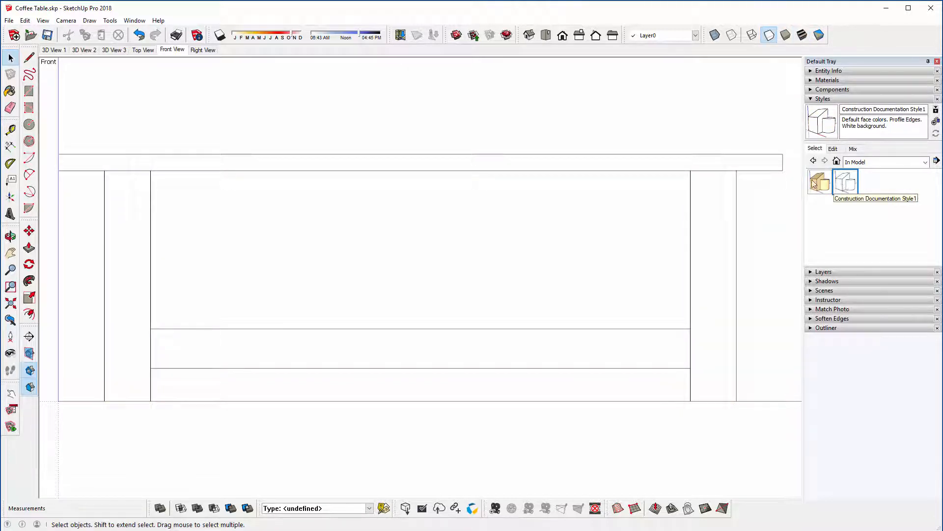
right_click(173, 53)
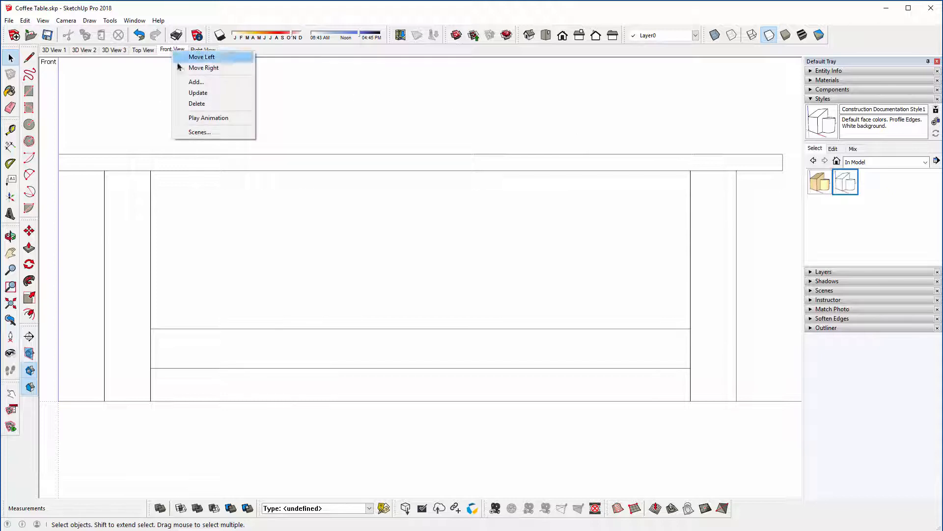
left_click(190, 93)
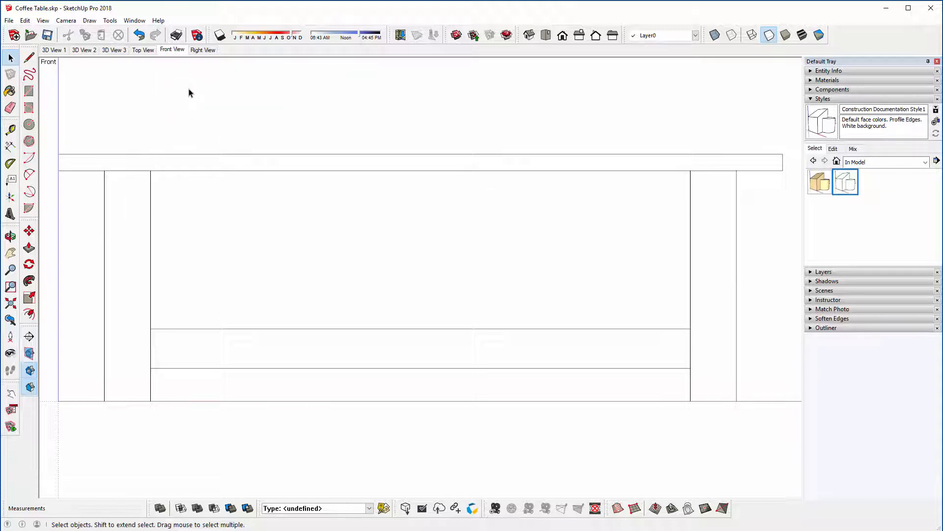
Step: Apply Construction Documentation Style1 to the Right View scene and update the scene
left_click(198, 51)
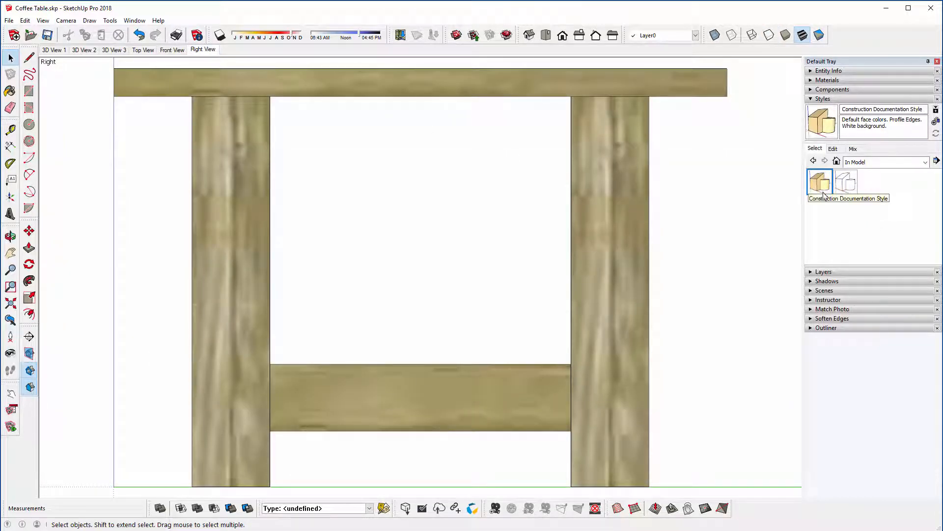
left_click(845, 189)
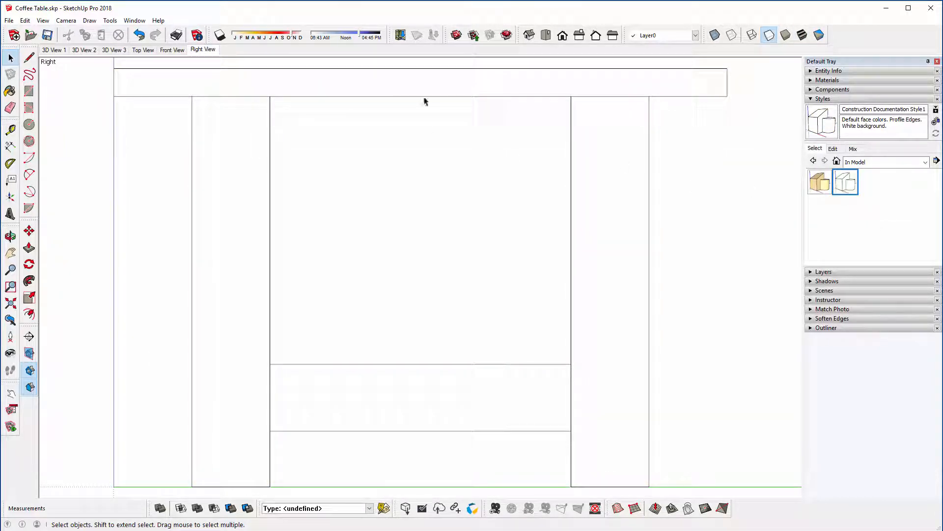
right_click(210, 52)
left_click(232, 88)
Step: Go through the Front View, Top View and Right View scenes to check their line style
left_click(172, 50)
left_click(143, 50)
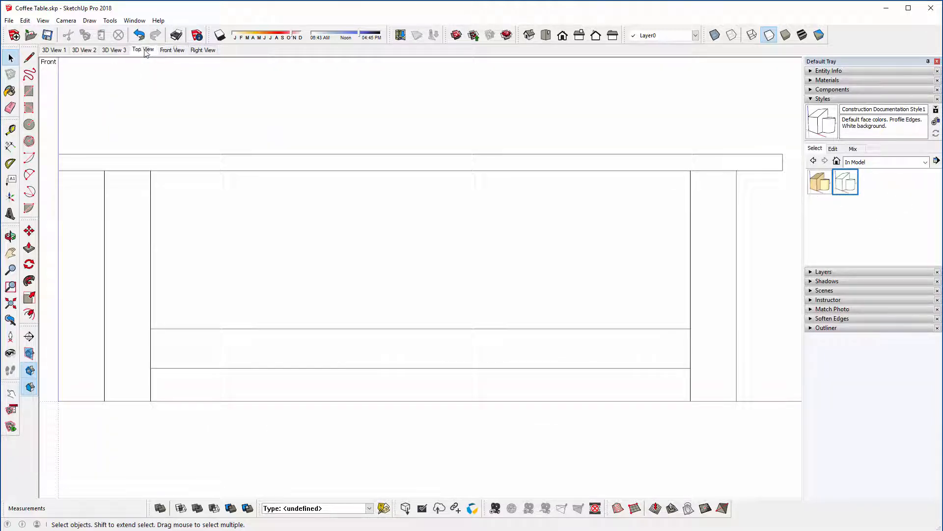
left_click(172, 49)
left_click(198, 50)
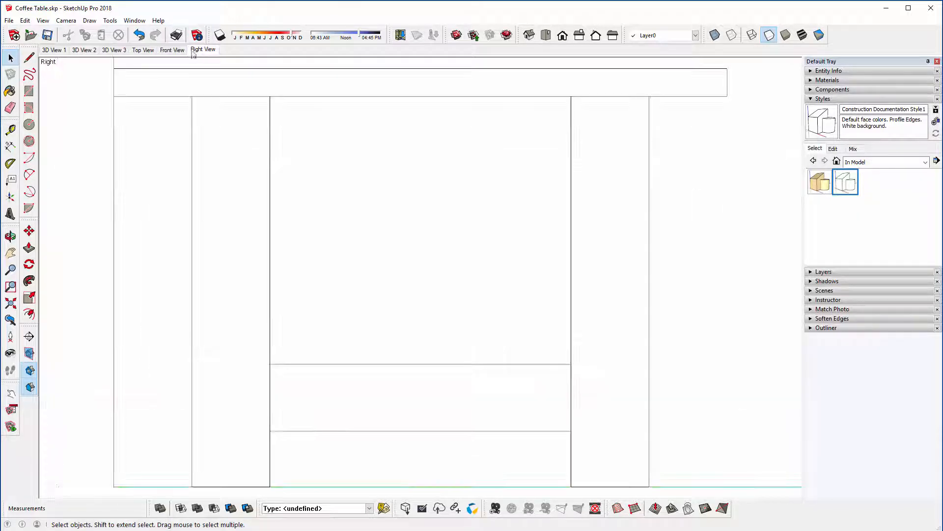
left_click(143, 50)
Step: Start a 2D graphic export of the 3D View 1 scene as JPEG Coffee Table.jpg, with the Desktop as destination
left_click(53, 49)
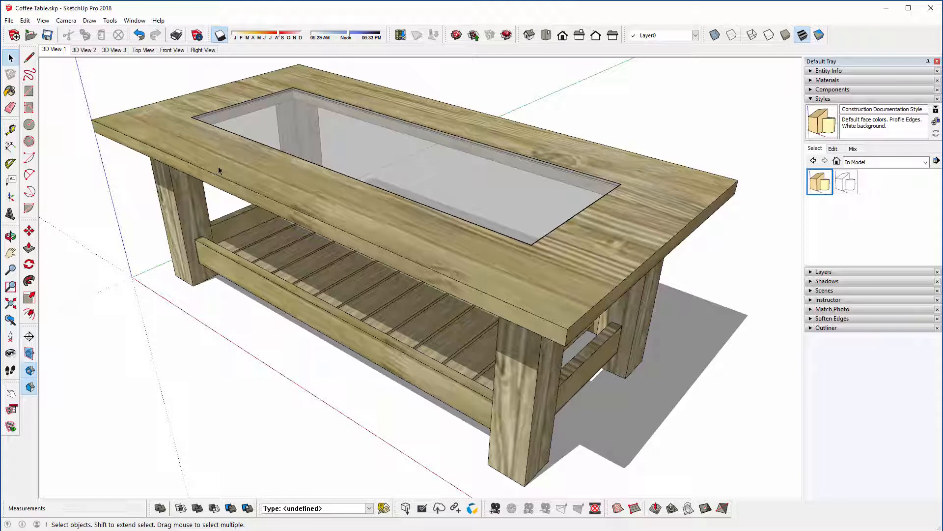
left_click(9, 20)
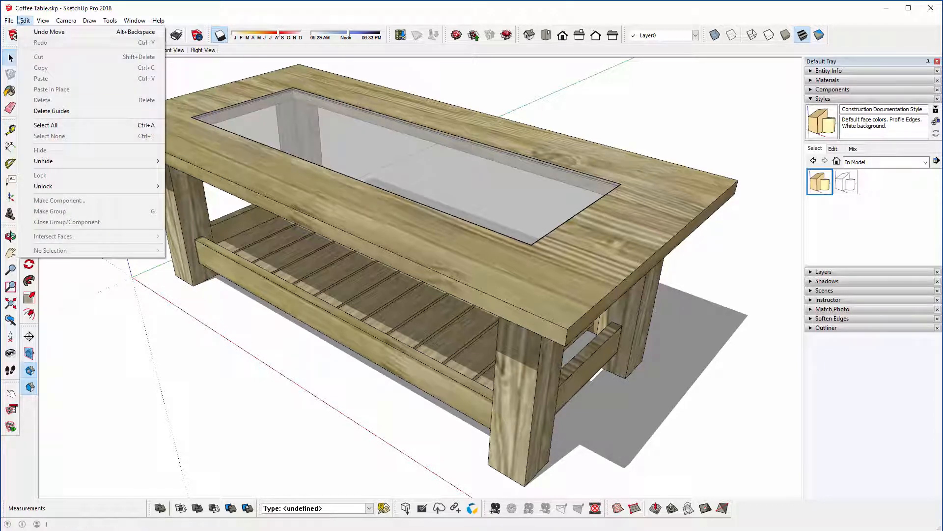
mouse_move(33, 173)
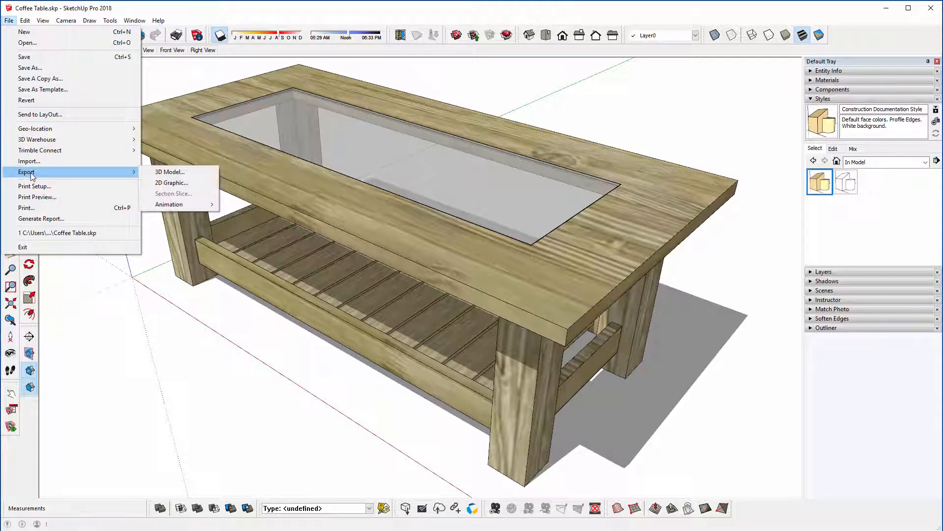
left_click(183, 183)
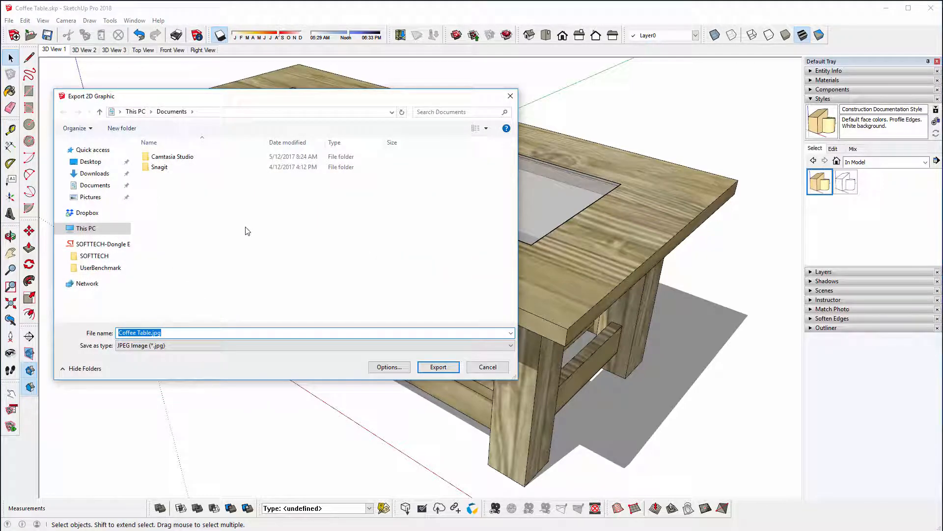
left_click(95, 164)
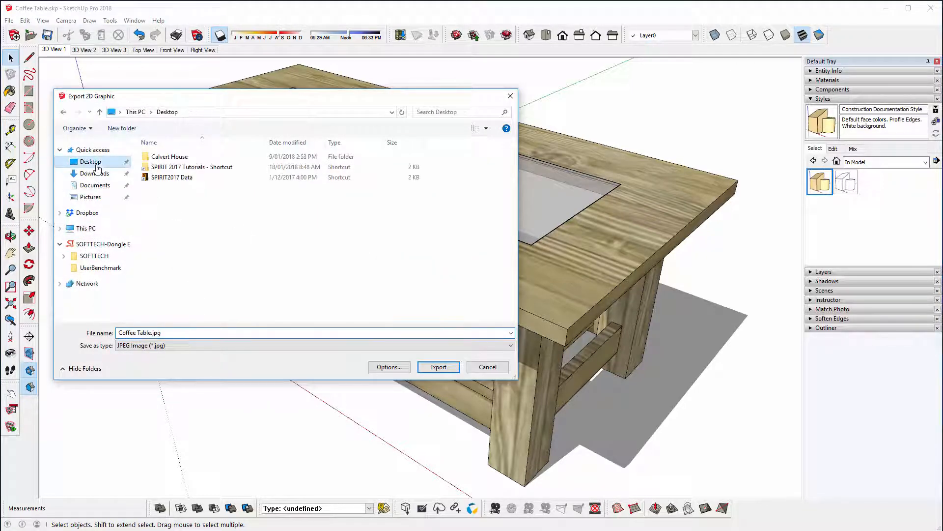
Step: Turn off the view size, set the image width to 3000 pixels with best JPEG quality, and export the image
left_click(397, 369)
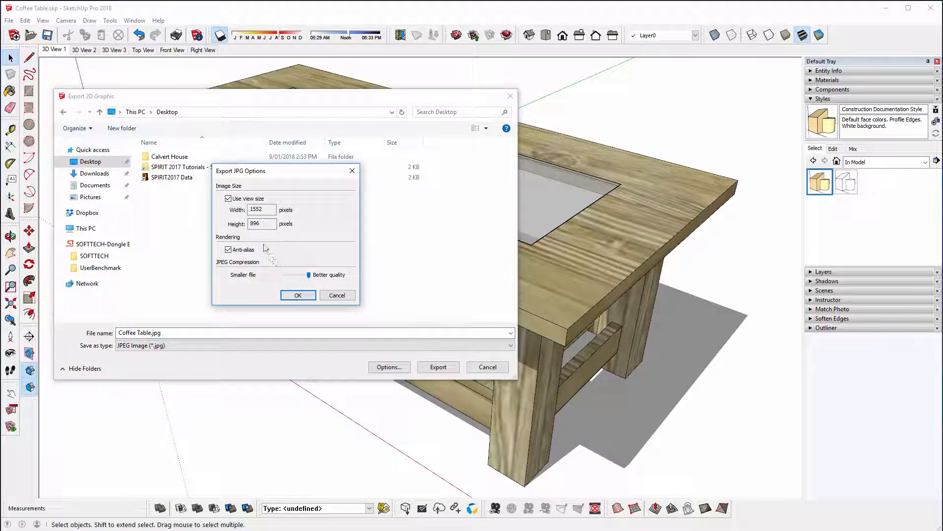
left_click(229, 199)
key("Tab")
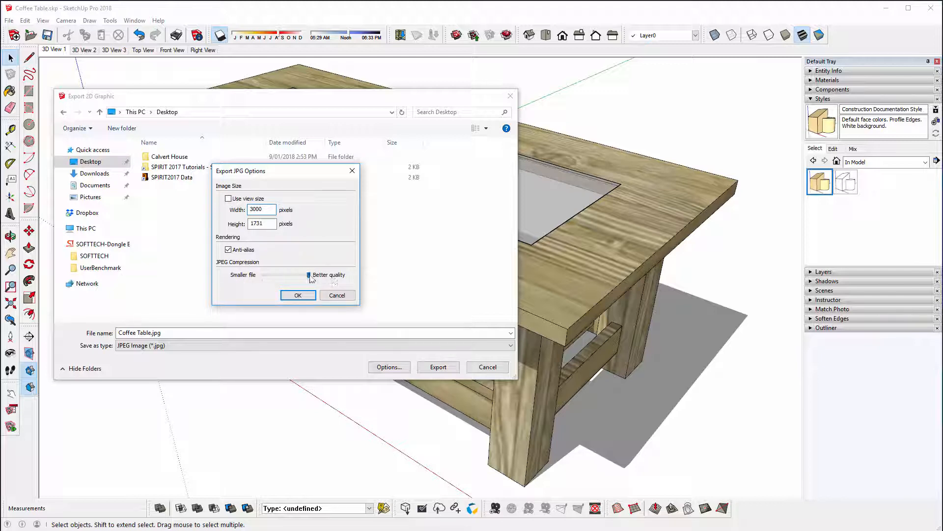
mouse_move(309, 276)
left_mouse_down()
mouse_move(284, 275)
mouse_move(310, 278)
left_mouse_up()
left_click(298, 296)
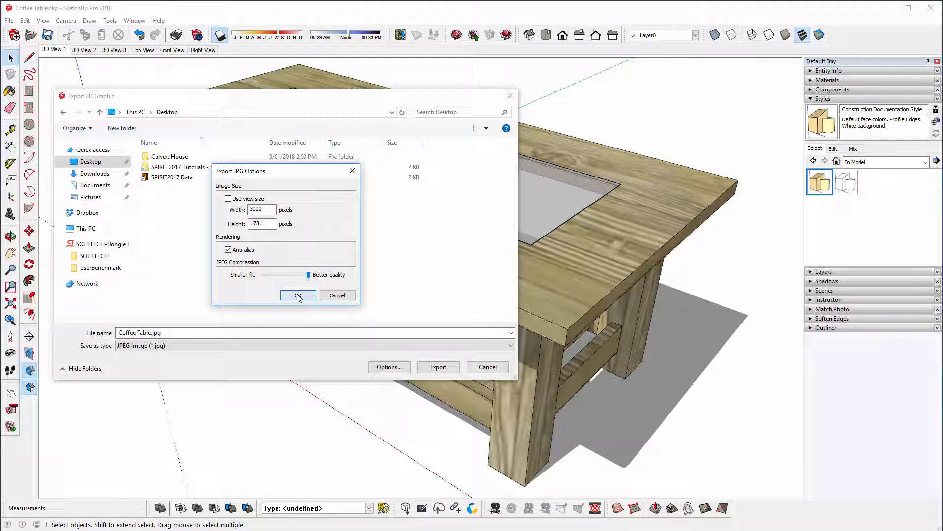
left_click(438, 367)
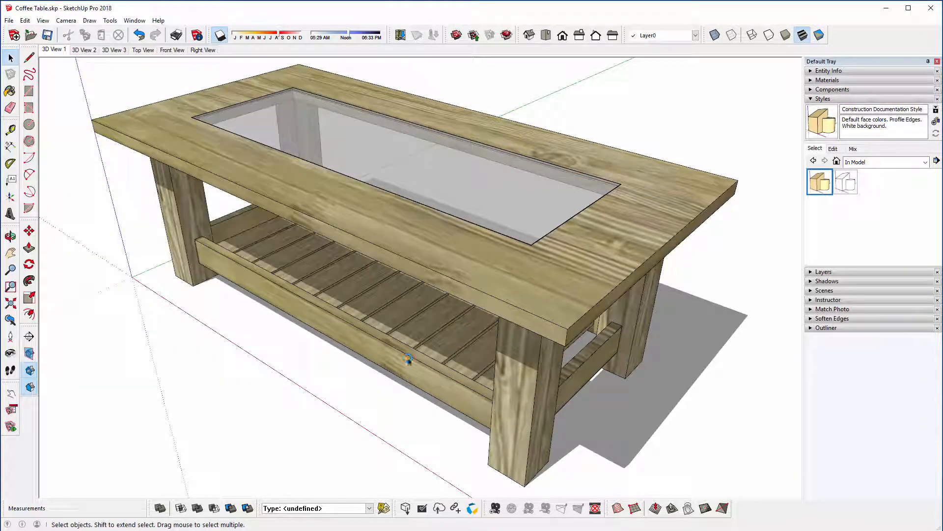
Step: Switch to the Windows desktop, move Coffee Table.jpg to an empty area and open it in Photos
left_click(886, 8)
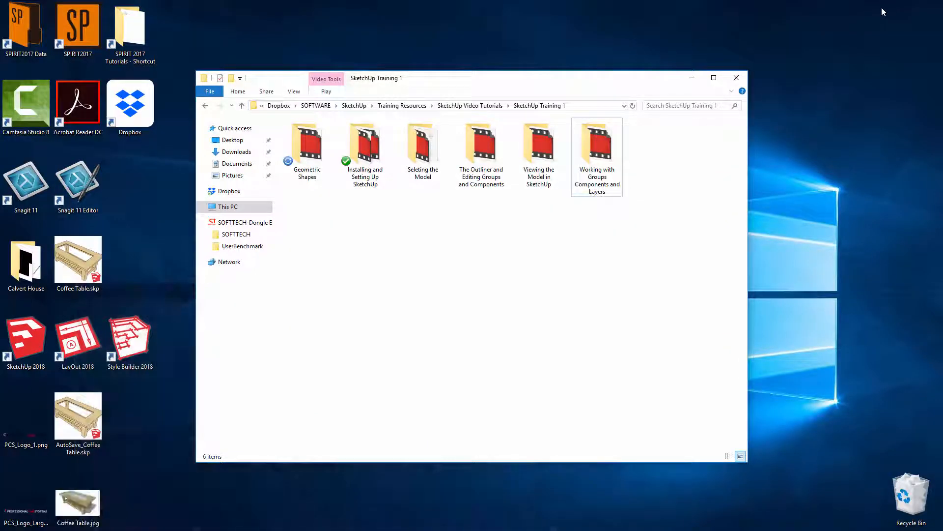
left_click(692, 78)
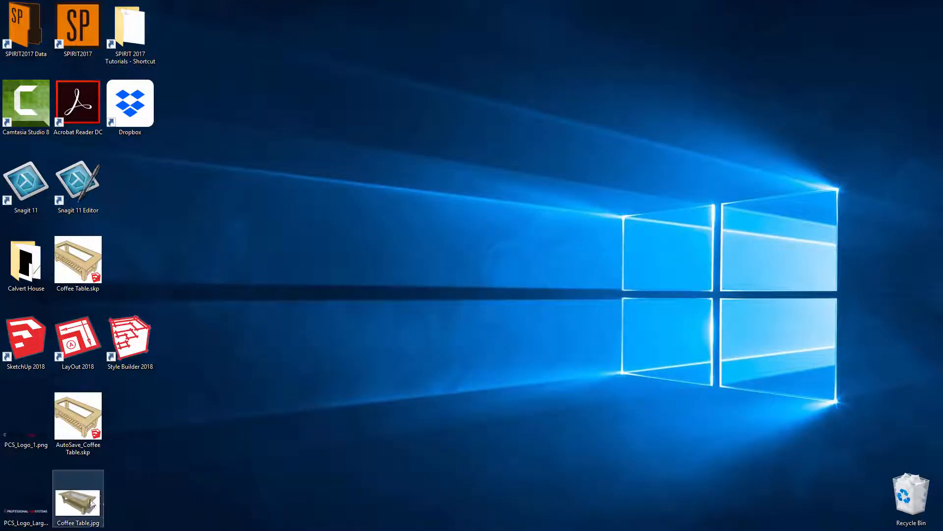
left_click_drag(91, 502, 283, 188)
double_click(287, 206)
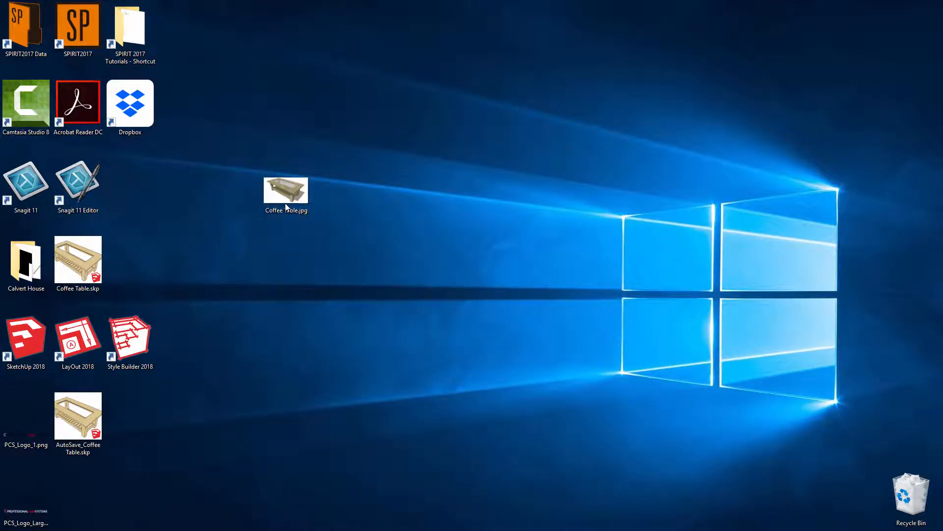
left_click(489, 378)
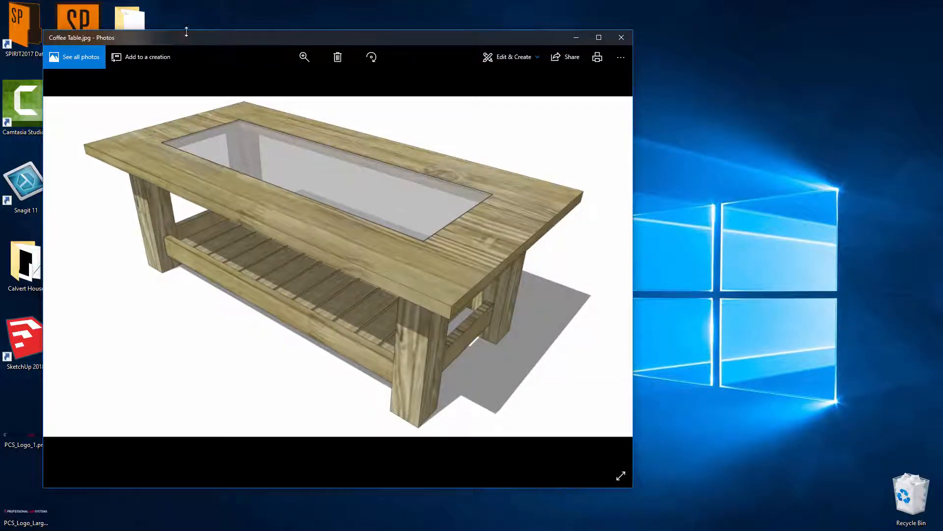
Step: Enlarge the Photos window to screen width, zoom in to examine the exported table image's quality, and close it
left_click_drag(187, 31, 177, 4)
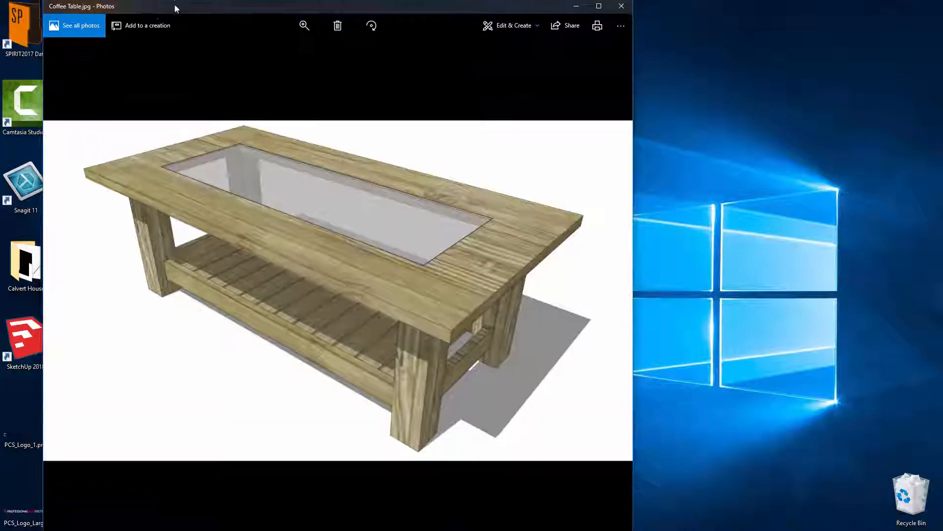
left_click_drag(43, 44, 2, 45)
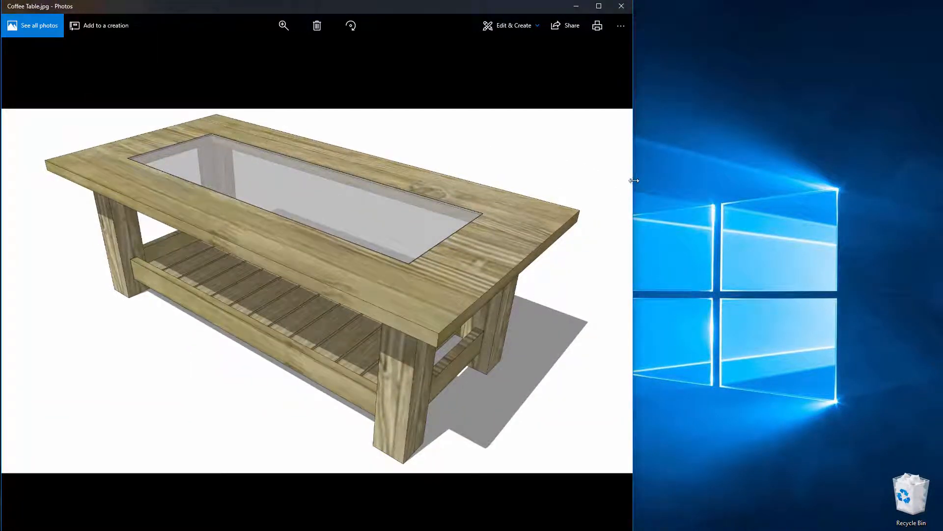
left_click_drag(634, 180, 939, 234)
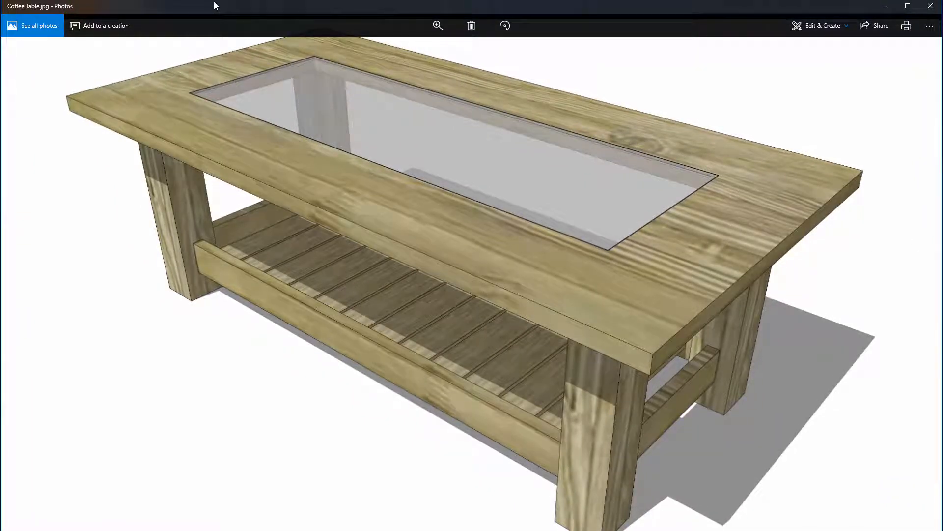
scroll(487, 237, "up", 3, "ctrl")
scroll(441, 266, "down", 1, "ctrl")
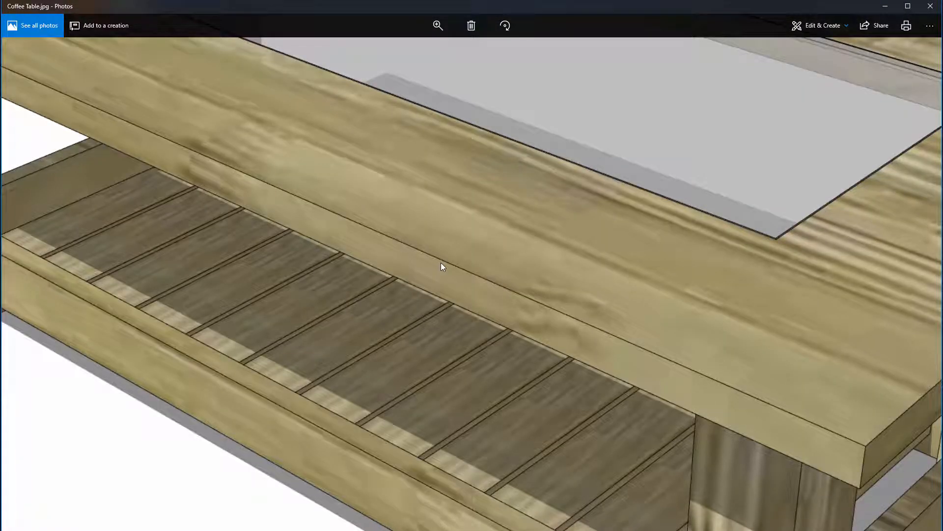
scroll(395, 269, "down", 2, "ctrl")
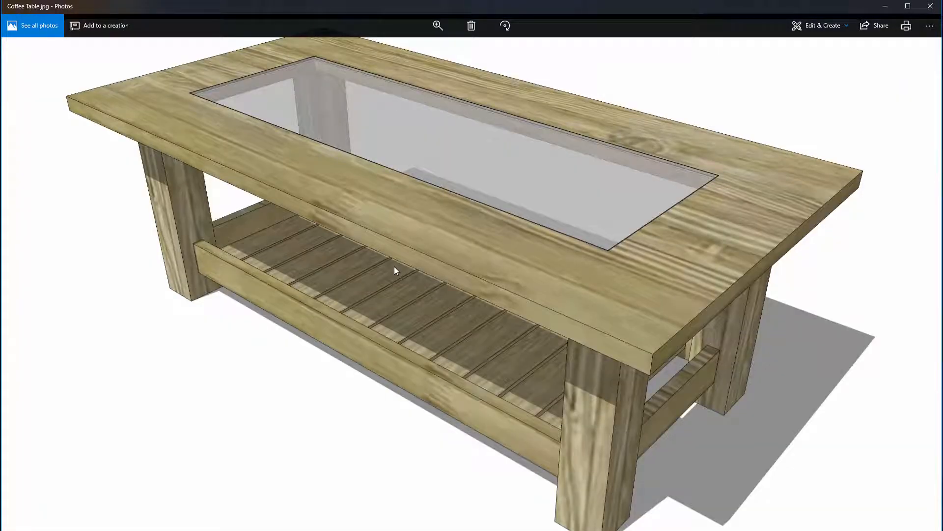
left_click(931, 6)
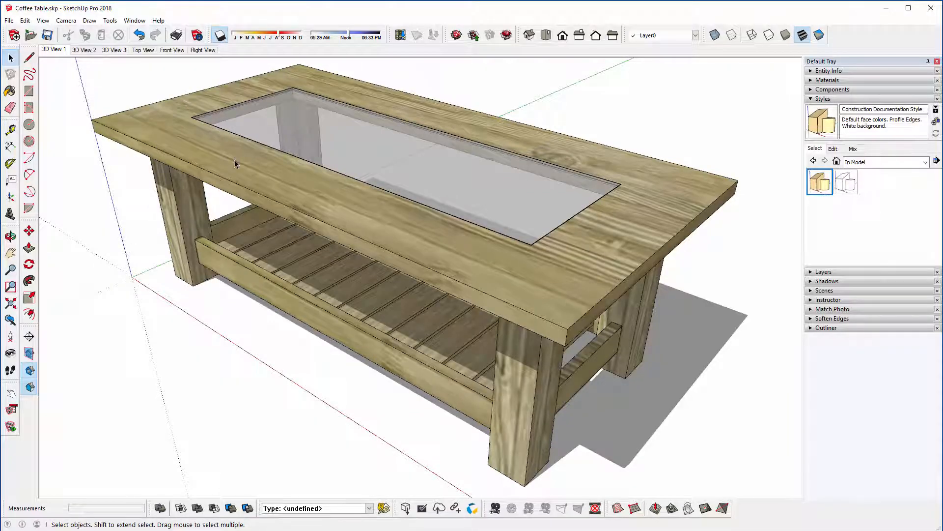
Step: Save the model and start a 2D graphic export of the Top View scene as an AutoCAD DWG file
left_click(47, 36)
left_click(141, 51)
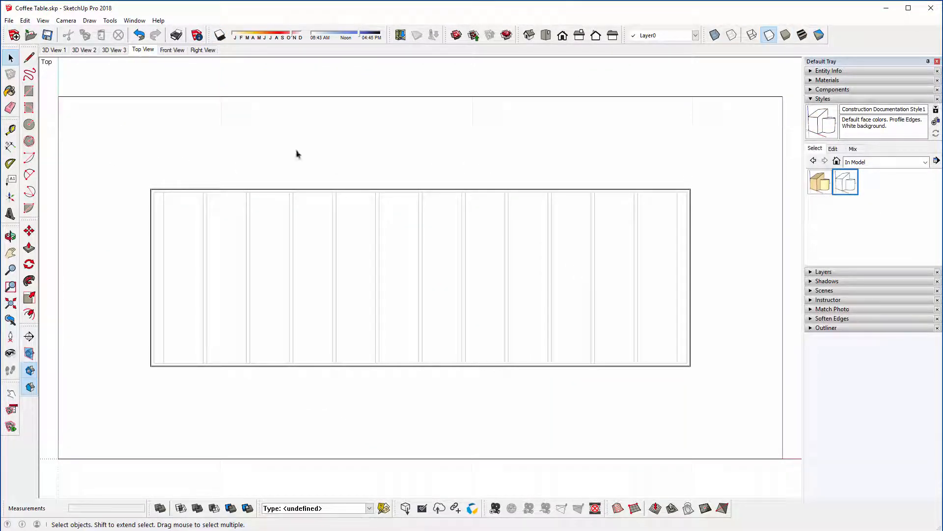
left_click(9, 20)
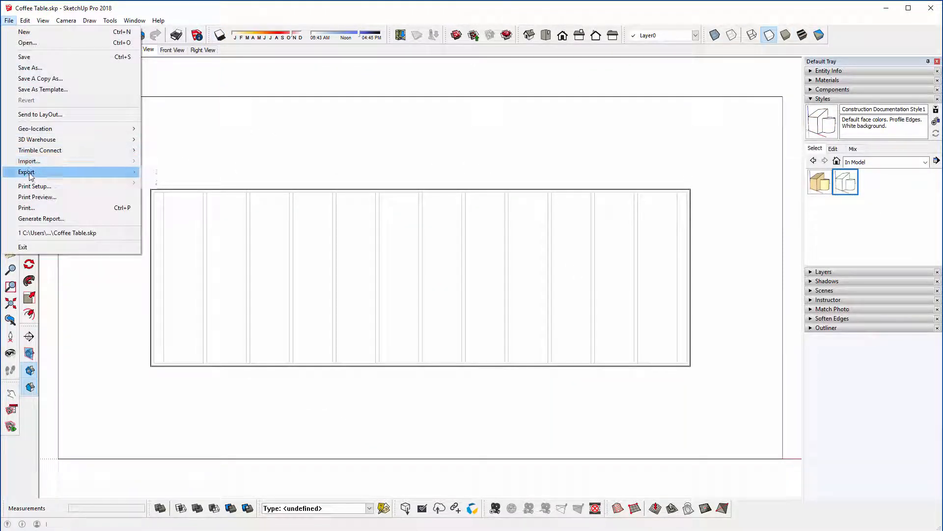
mouse_move(128, 171)
left_click(162, 183)
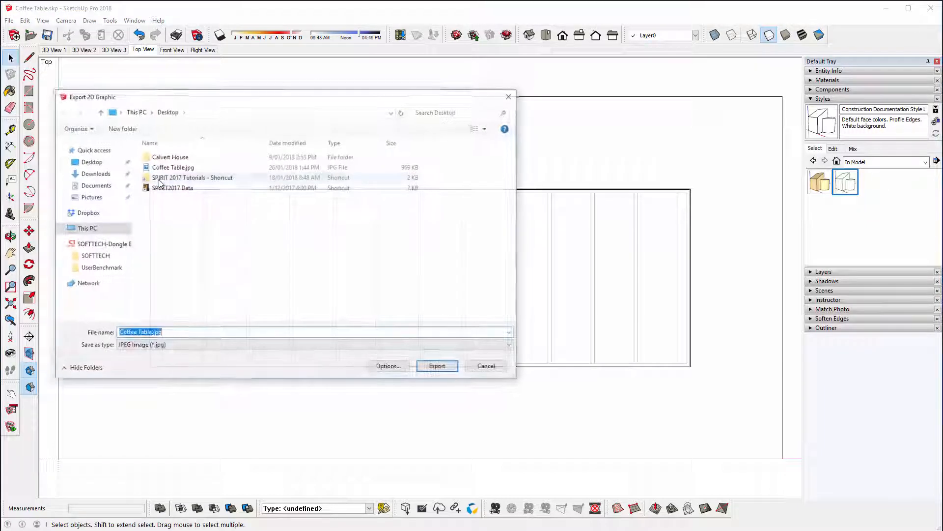
left_click(236, 347)
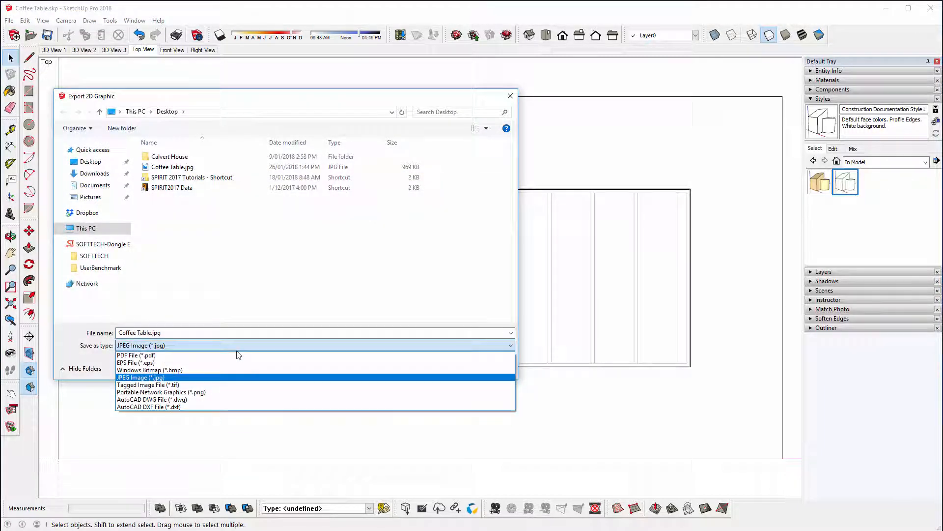
left_click(228, 399)
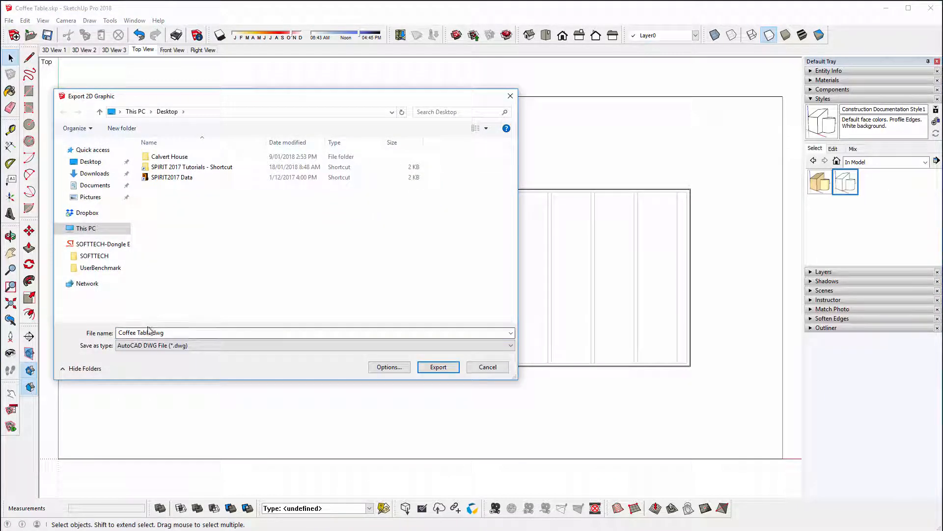
Step: Set the DWG version to AutoCAD 2013 at full scale (1:1) and export Coffee Table.dwg
left_click(399, 368)
left_click(257, 121)
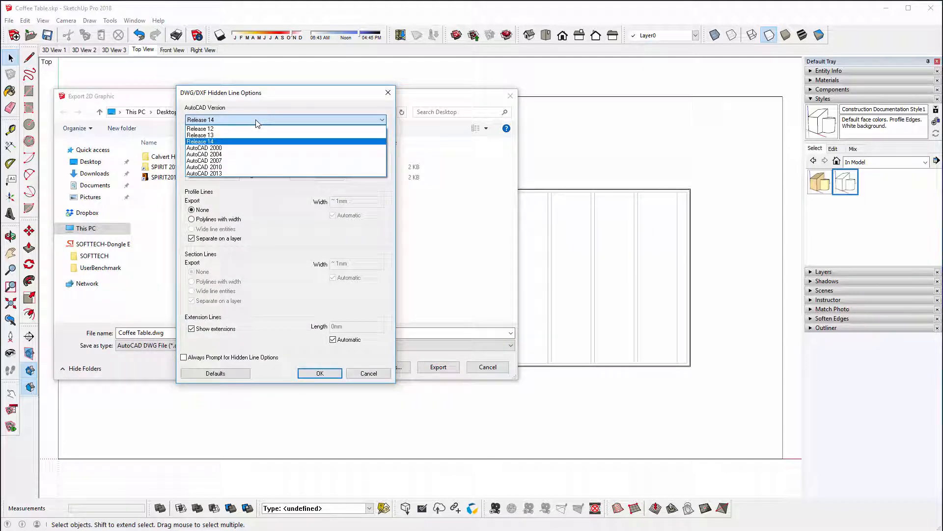
left_click(258, 174)
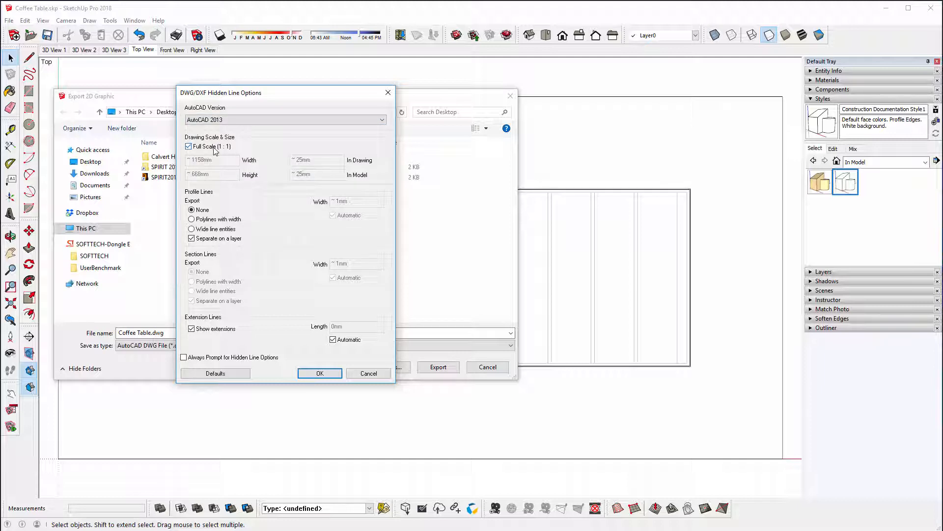
left_click(320, 373)
left_click(435, 369)
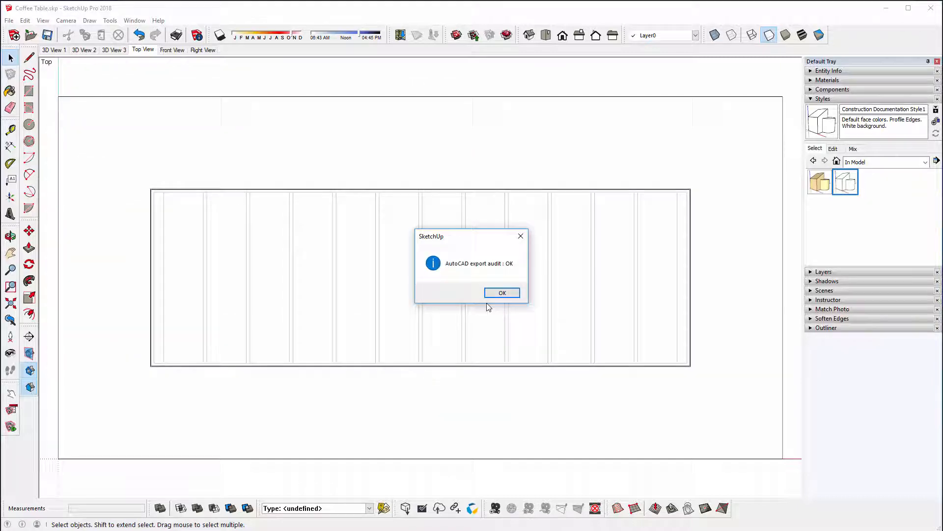
left_click(501, 293)
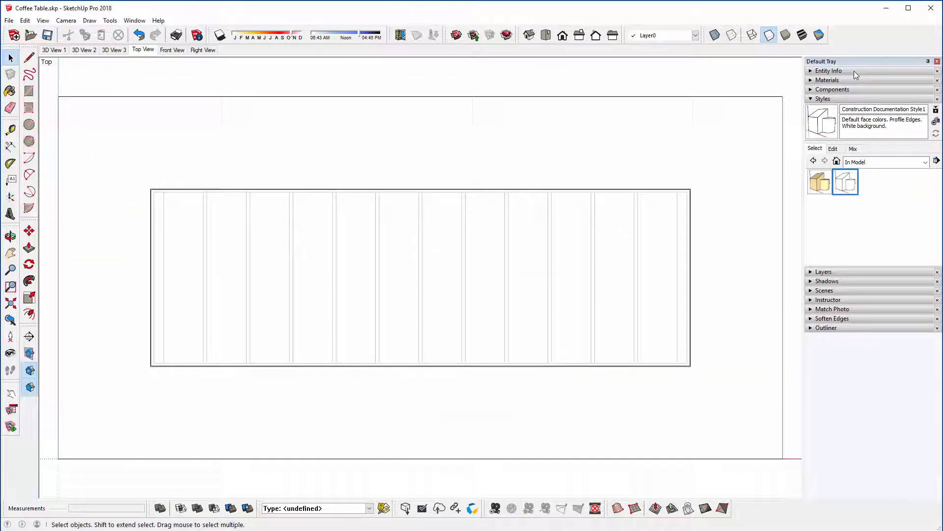
Step: Switch to the desktop, place Coffee Table.dwg beside Coffee Table.jpg, and return to SketchUp
left_click(887, 8)
left_click_drag(79, 494, 233, 185)
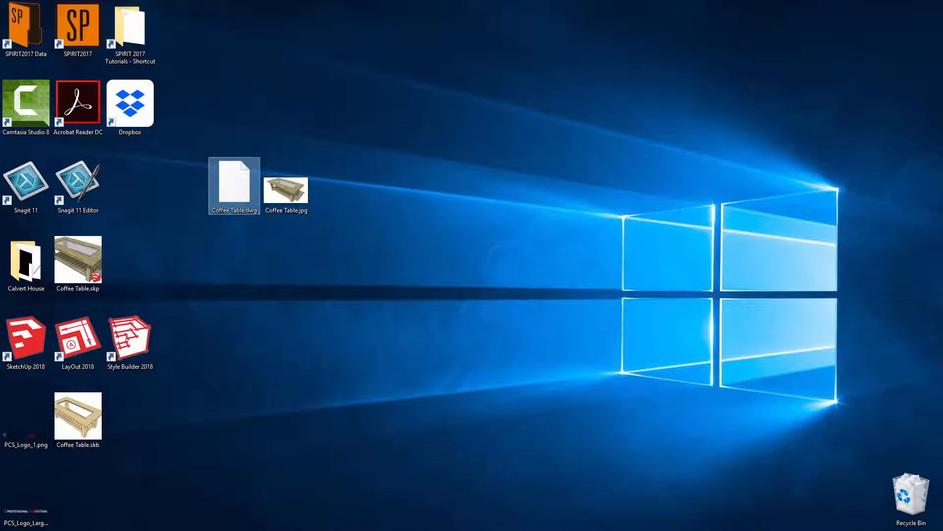
key("alt+Tab")
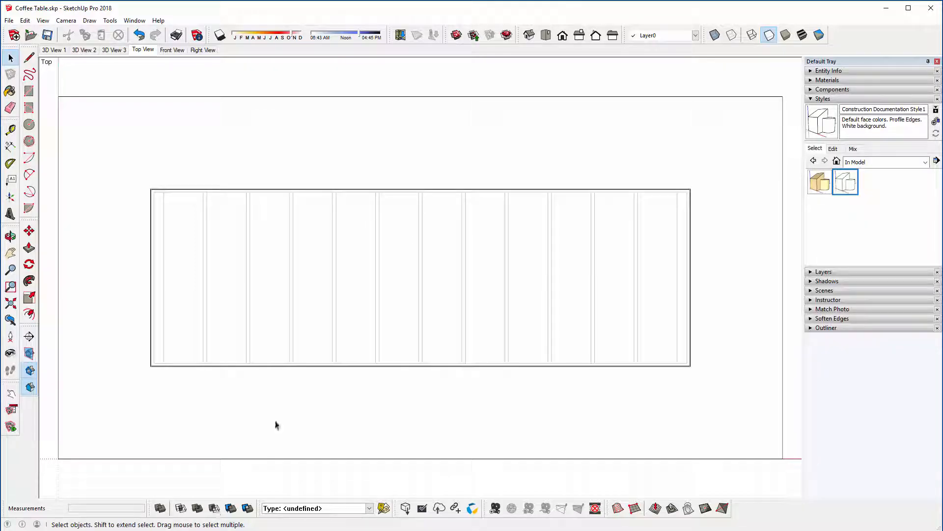
Step: Activate the 3D View 1 scene and enable scene transitions of 5 seconds with a 1-second scene delay in the model's animation settings
left_click(54, 49)
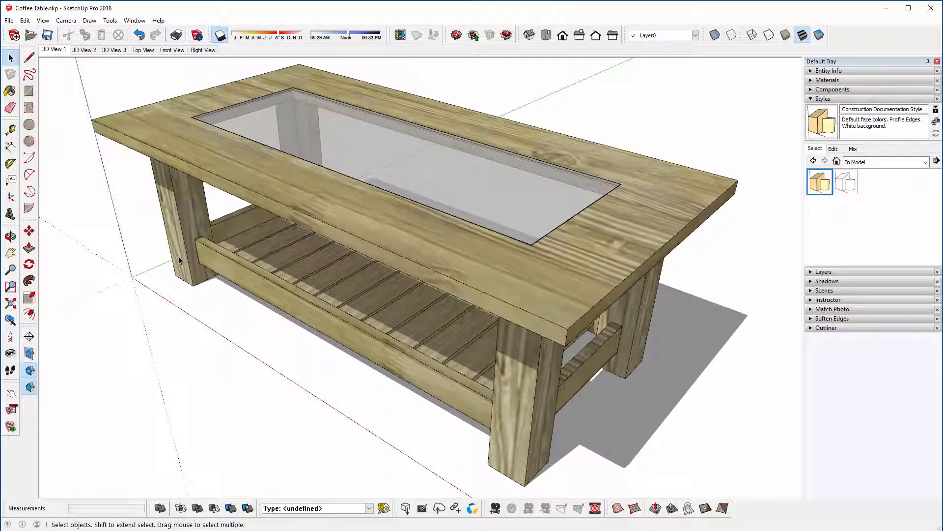
left_click(135, 20)
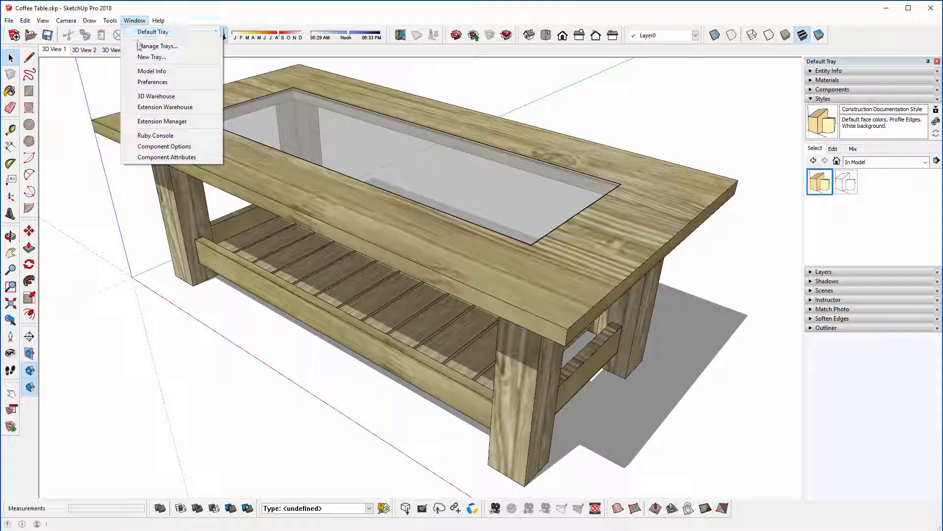
left_click(142, 72)
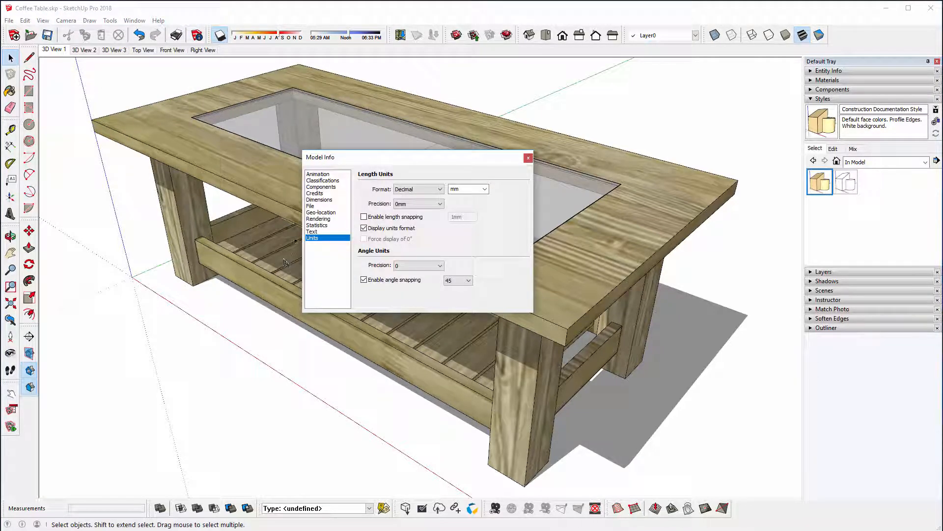
left_click(312, 174)
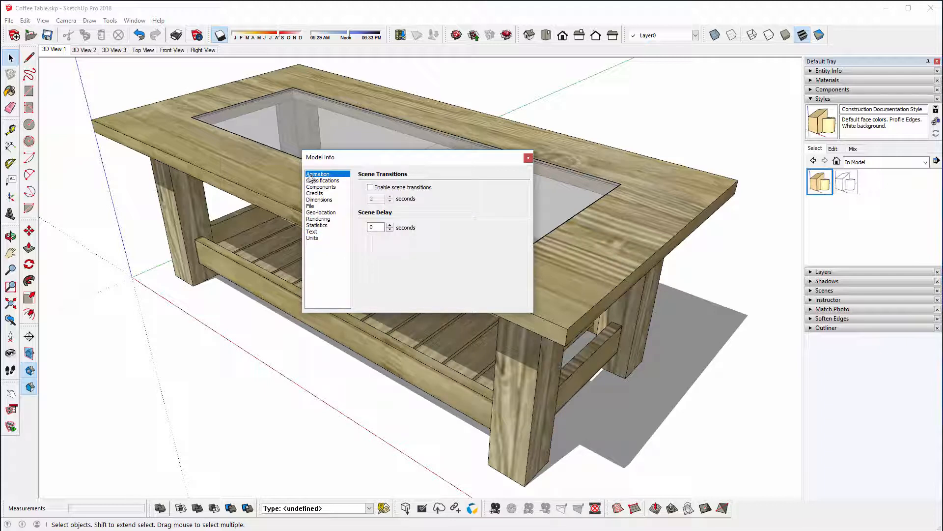
left_click(370, 188)
left_click(389, 197)
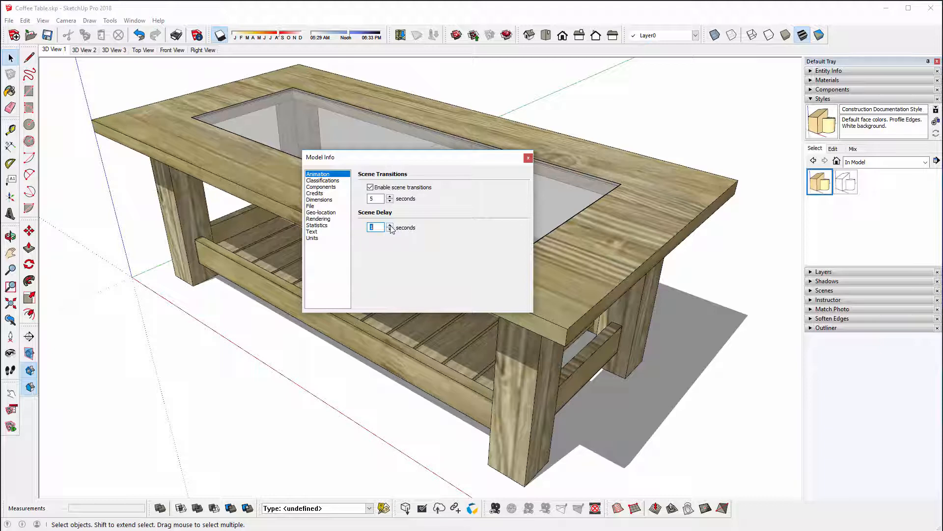
left_click(390, 225)
left_click(528, 158)
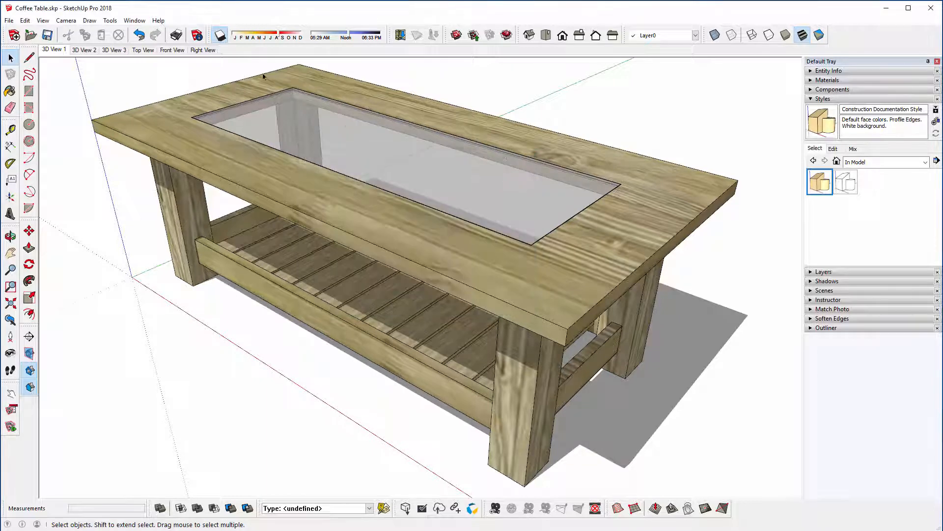
Step: Play the scene animation starting from 3D View 1
right_click(49, 52)
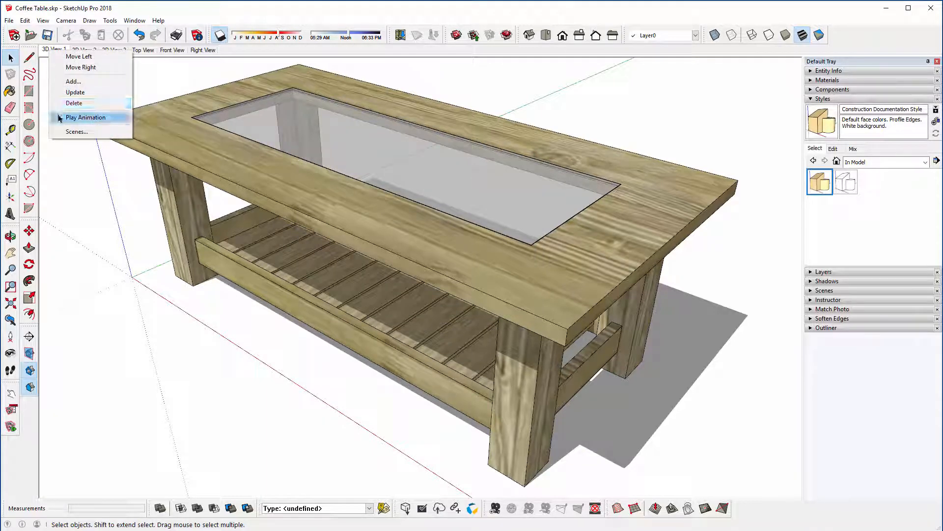
left_click(79, 117)
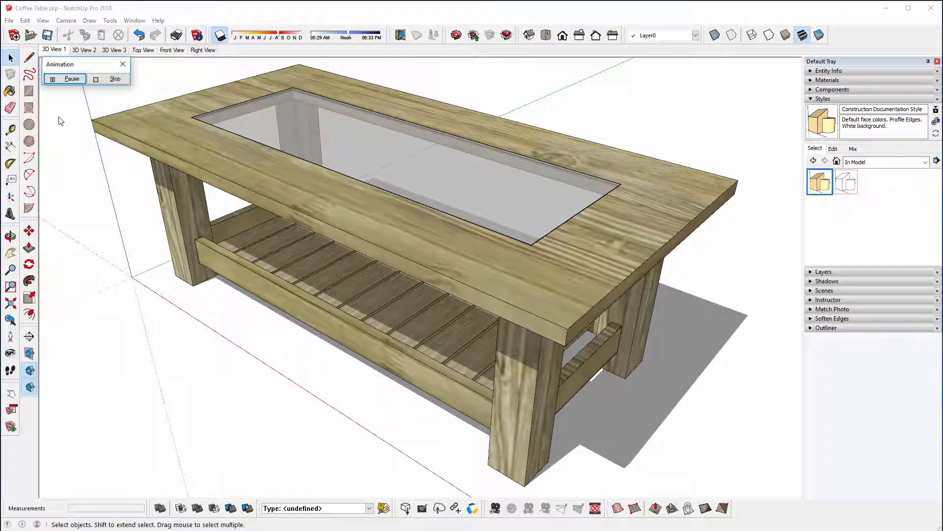
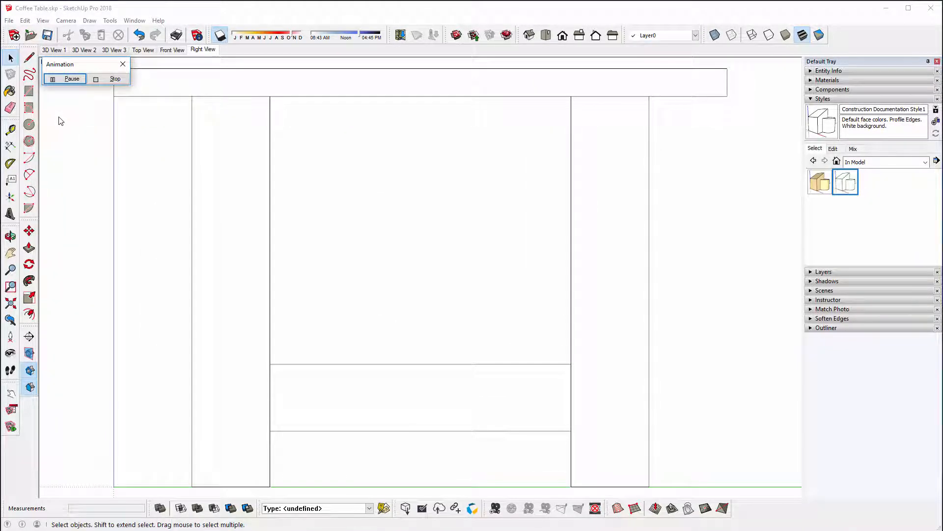
Step: Stop the scene animation playback and return to the Right View scene
left_click(105, 80)
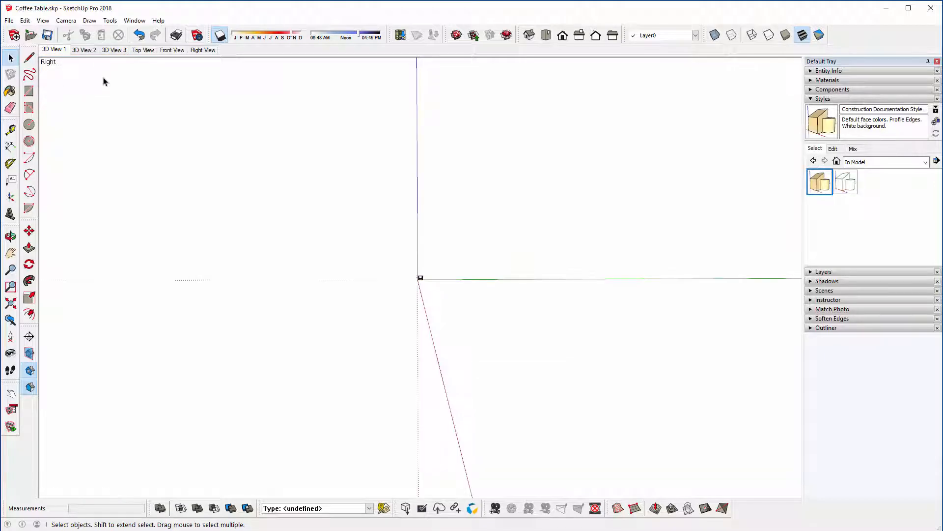
left_click(210, 50)
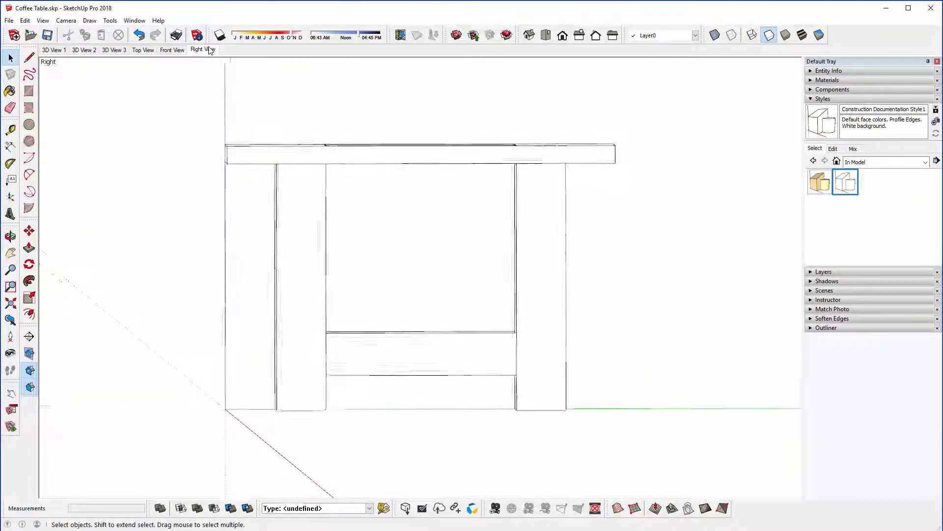
Step: Examine the file formats offered for exporting the scene animation as a video, without exporting it
left_click(9, 22)
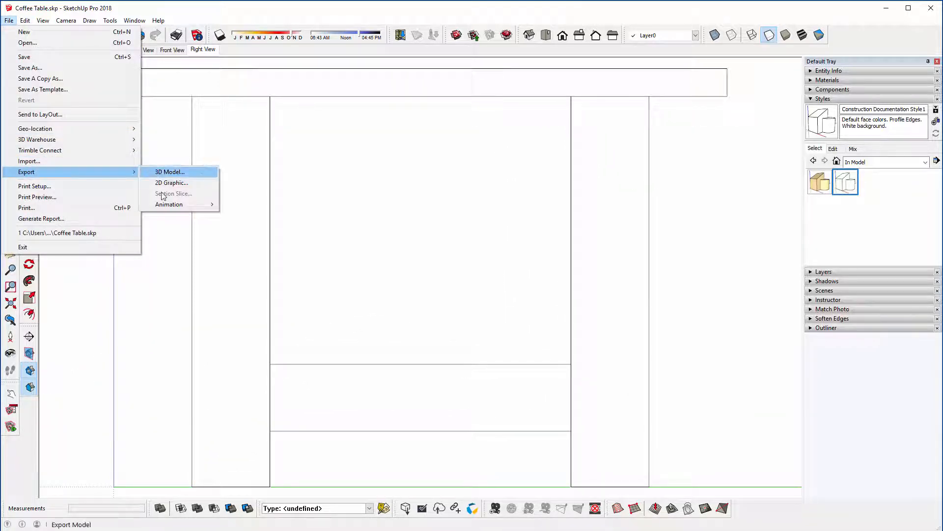
mouse_move(170, 204)
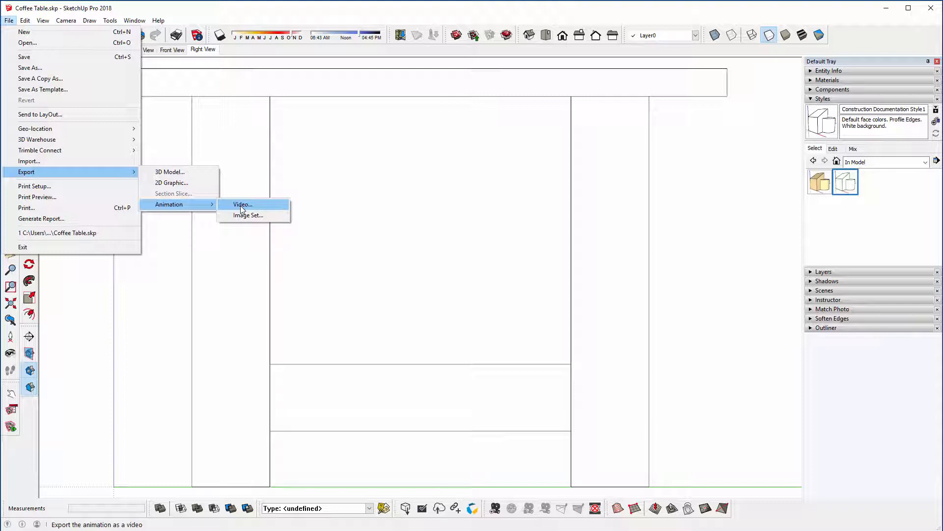
left_click(242, 205)
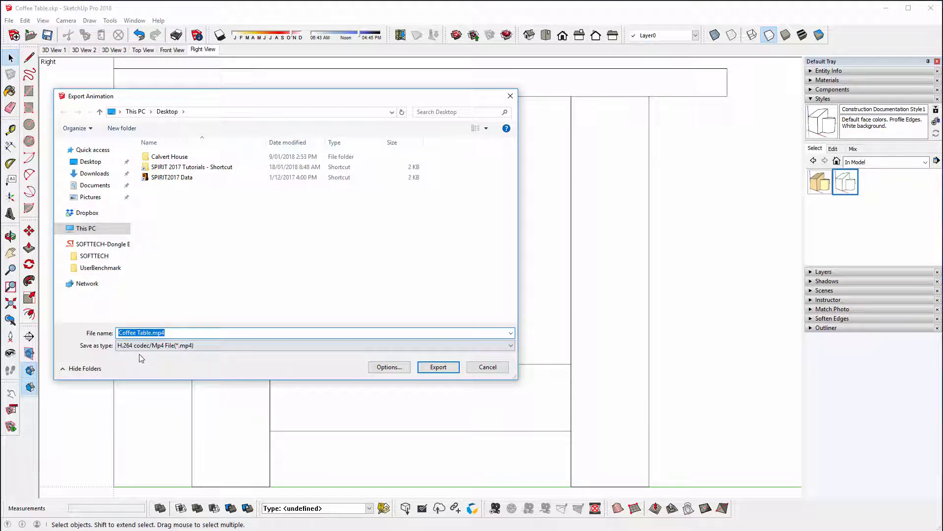
left_click(174, 347)
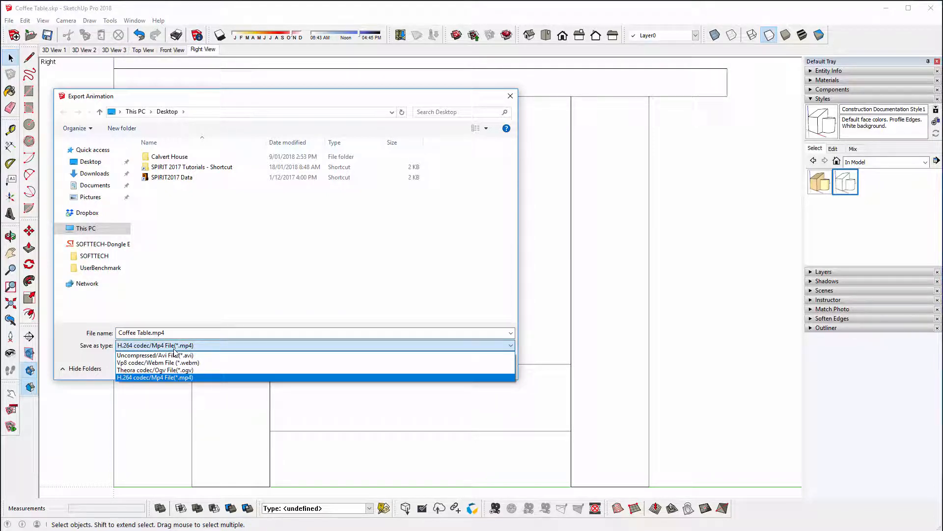
left_click(174, 348)
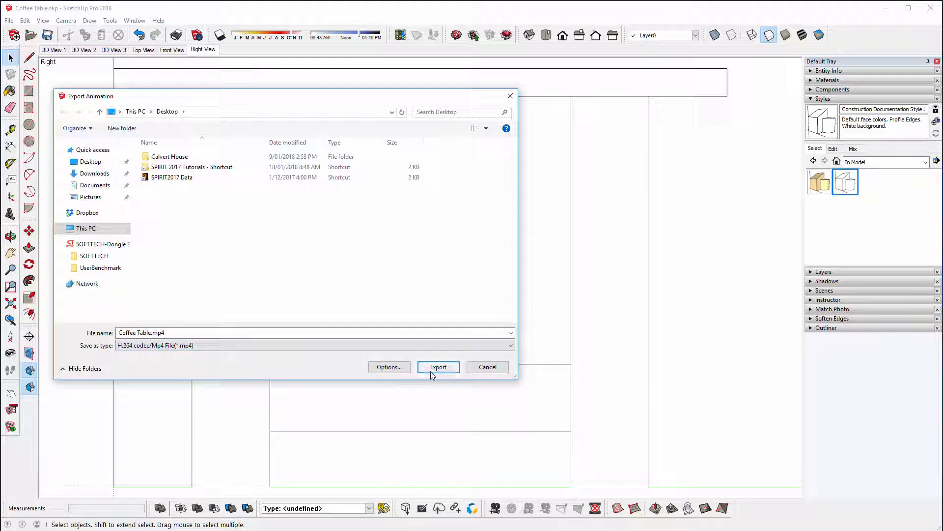
left_click(483, 368)
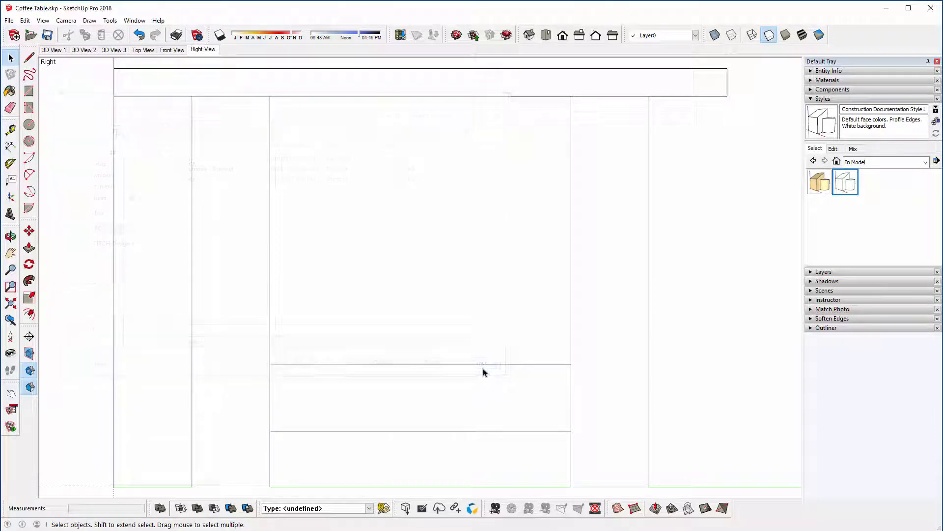
Step: Activate the 3D View 1 scene, turn off scene transitions and set the scene delay to 0 seconds in the model's animation settings
left_click(55, 50)
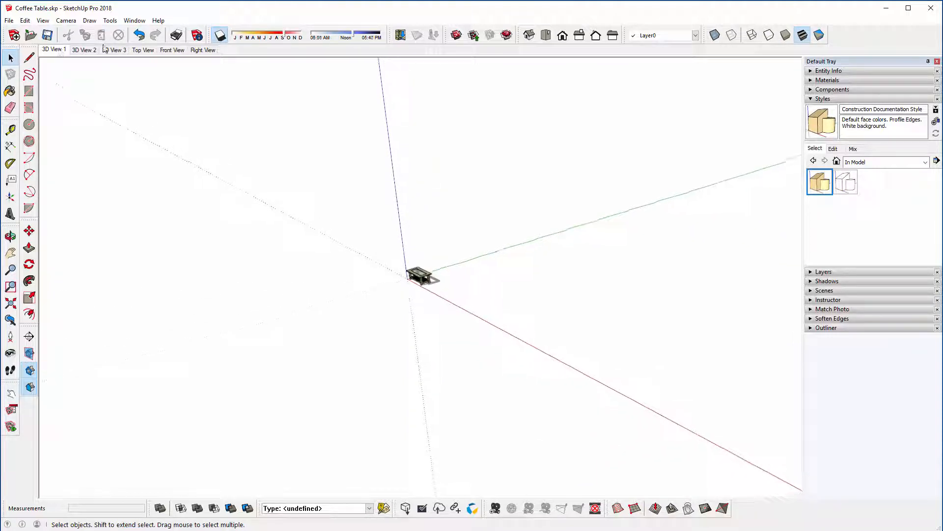
left_click(196, 36)
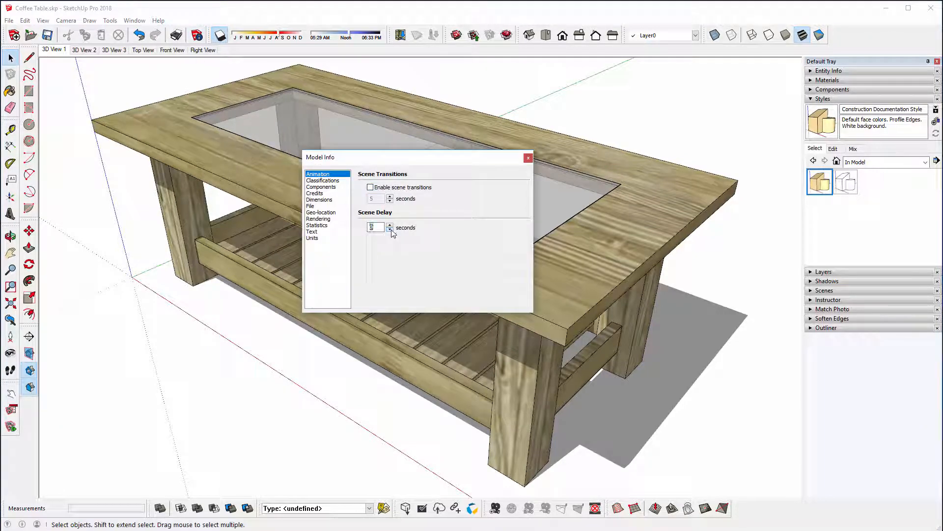
left_click(528, 157)
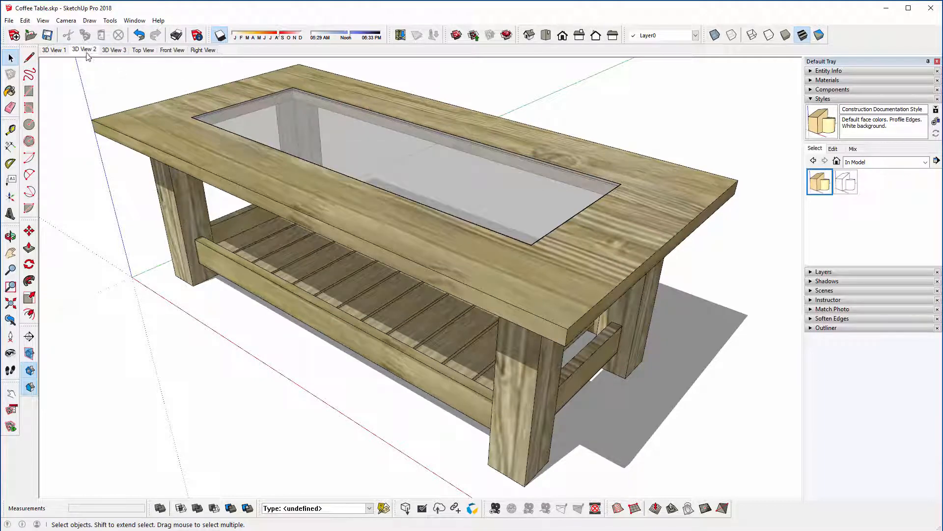
Step: Step through the remaining 3D and orthographic scenes to check how they switch, and return to 3D View 1
left_click(114, 50)
left_click(142, 49)
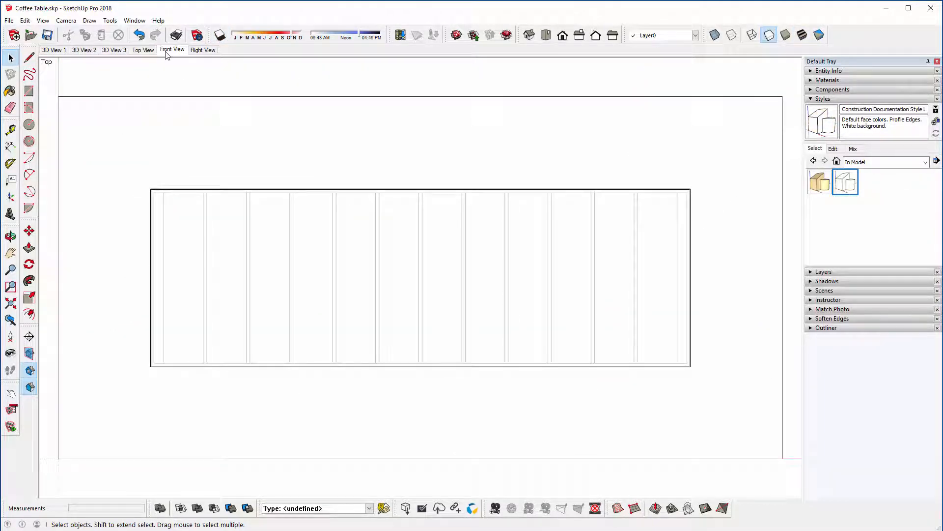
left_click(172, 49)
left_click(202, 49)
left_click(54, 50)
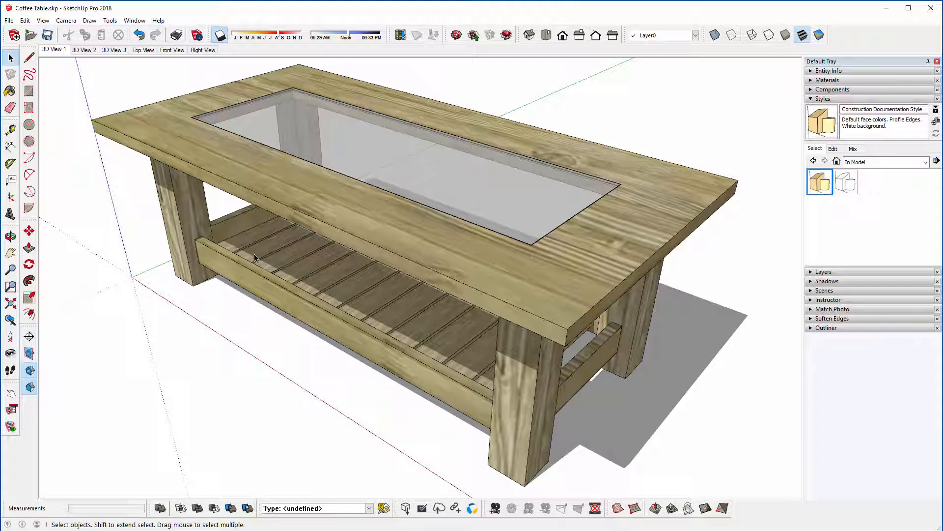
Step: Open a table leg component for editing and place a guide on its inner face 10 mm above the lower rail
middle_click_drag(202, 270, 173, 169)
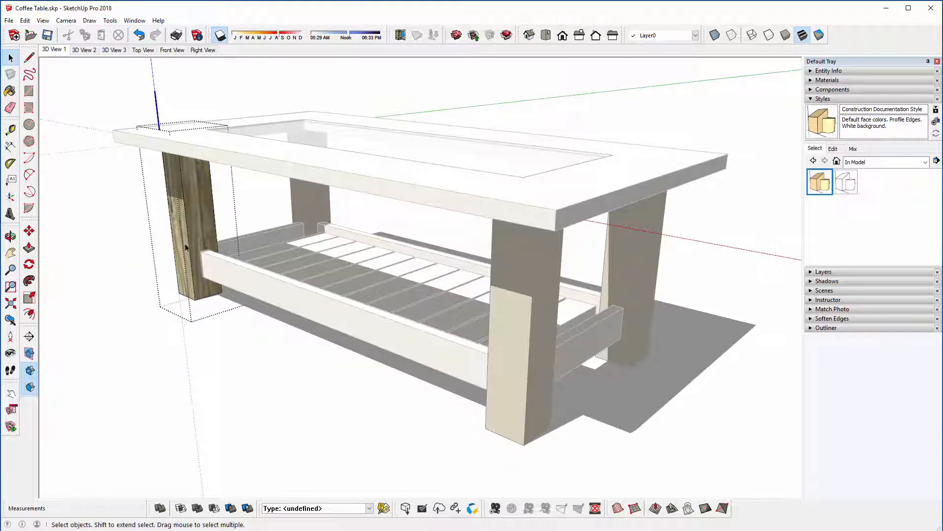
scroll(186, 248, "up", 5)
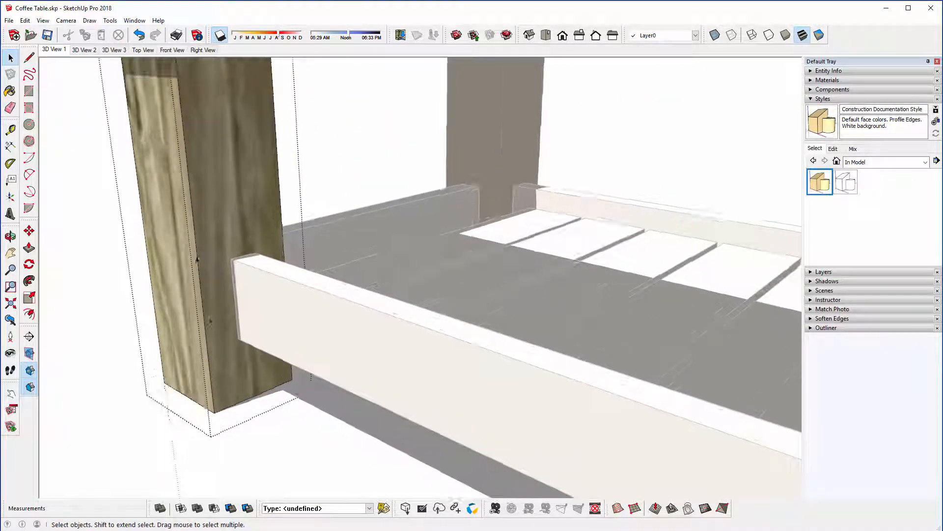
left_click(10, 130)
scroll(243, 239, "up", 3)
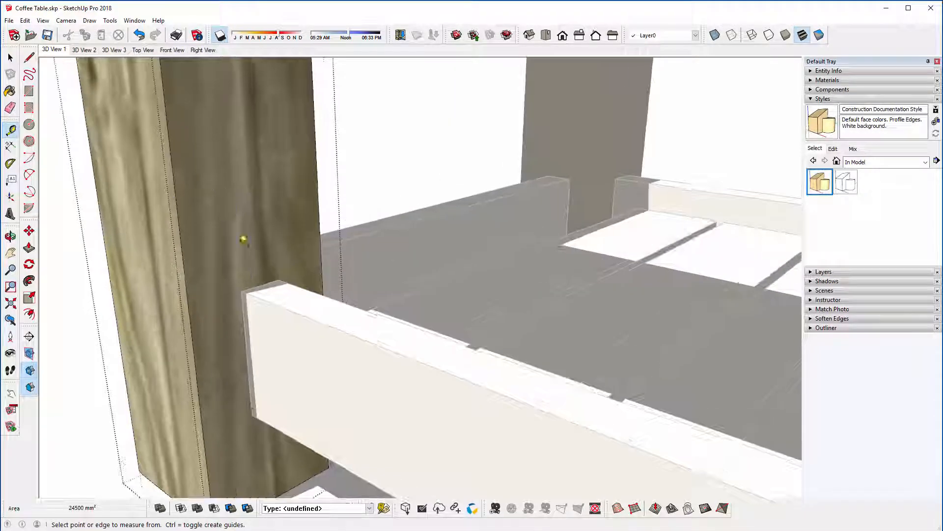
left_click(253, 287)
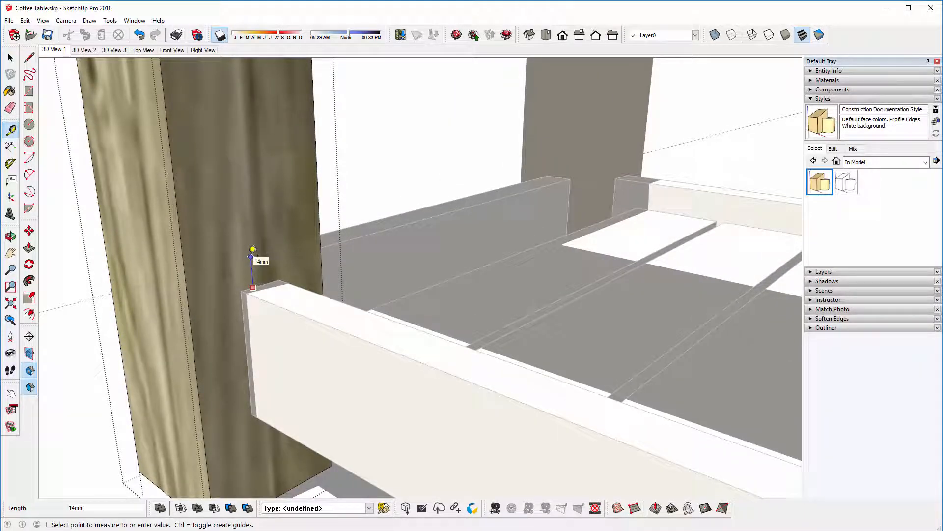
type("10")
key("Return")
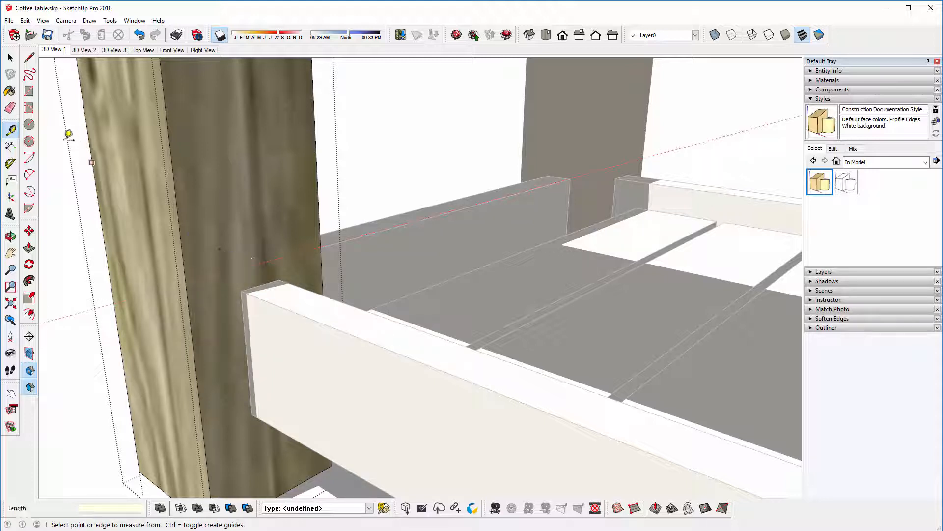
Step: Draw a 10 by 10 mm square on the leg's face, starting where the guide meets the leg's corner edge
left_click(29, 91)
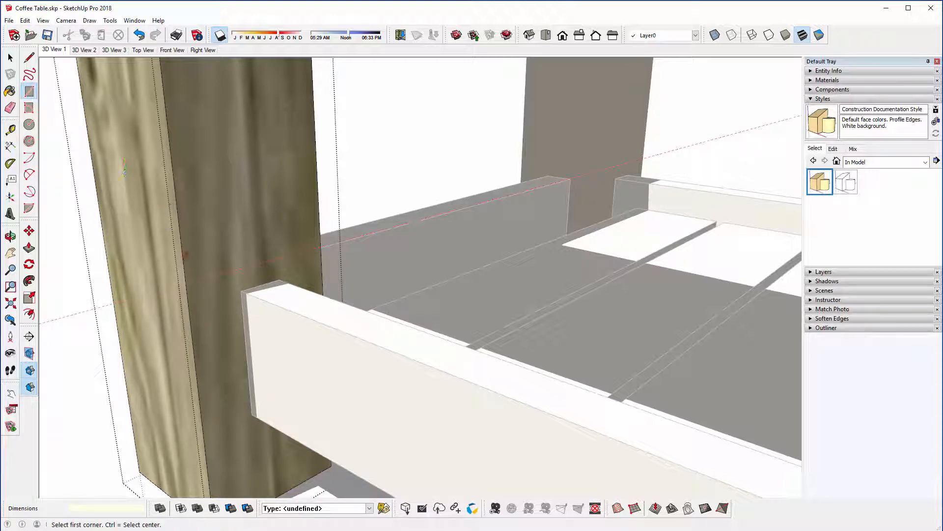
left_click(187, 282)
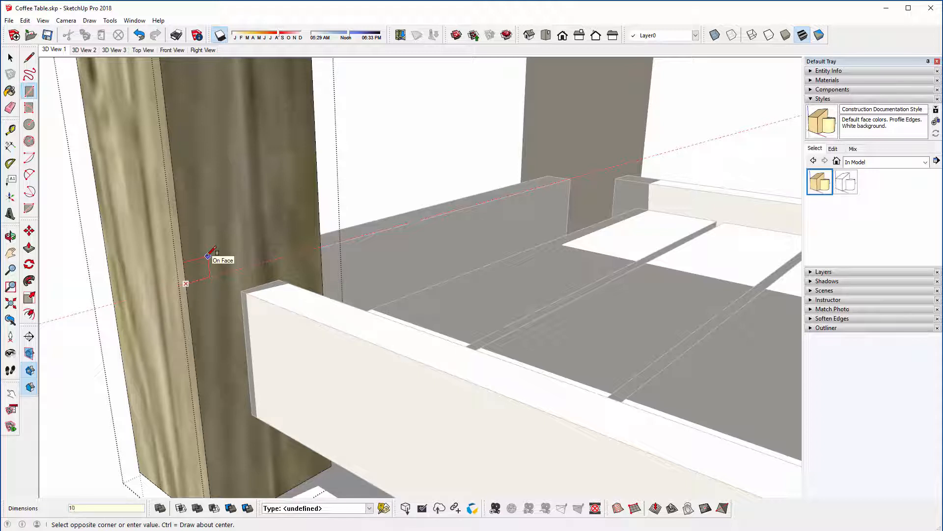
key("Return")
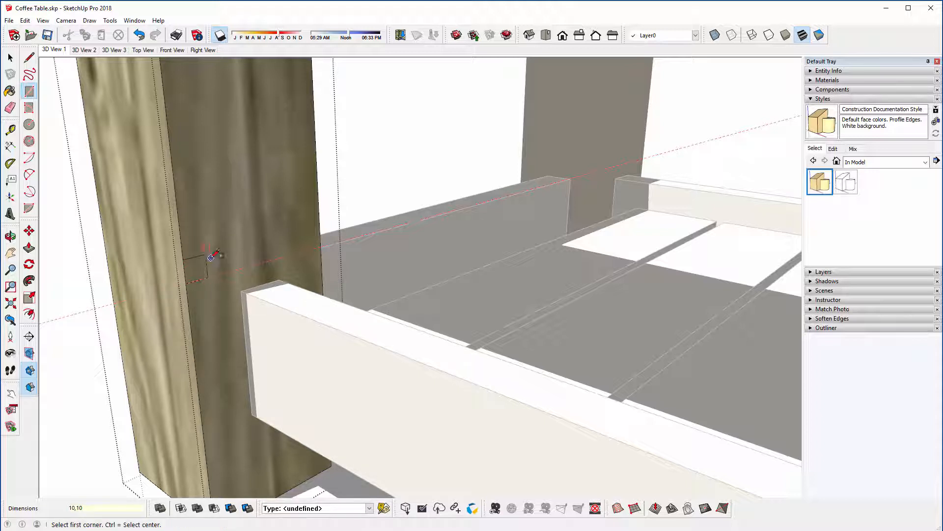
Step: Cut a groove around the leg by running the small square along the leg's bottom face perimeter with Follow Me
key("space")
middle_click_drag(223, 290, 231, 240)
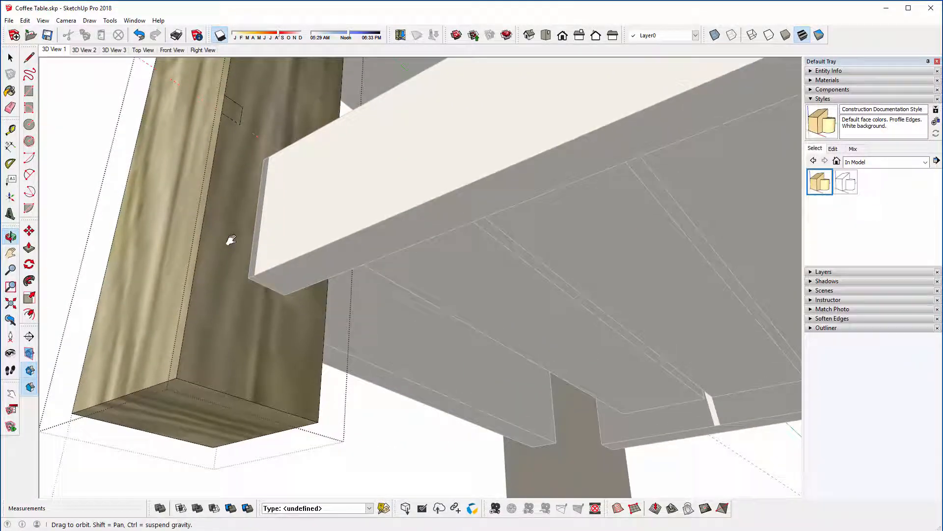
left_click(195, 432)
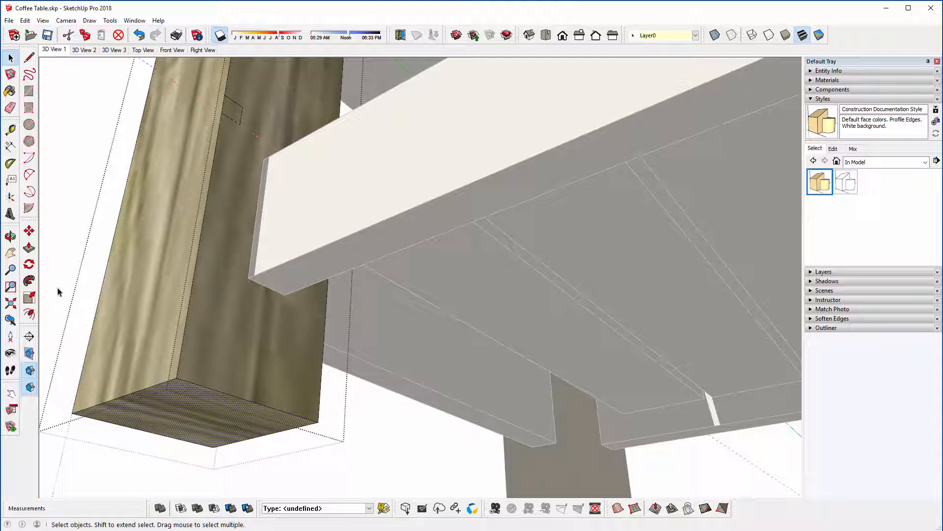
left_click(33, 283)
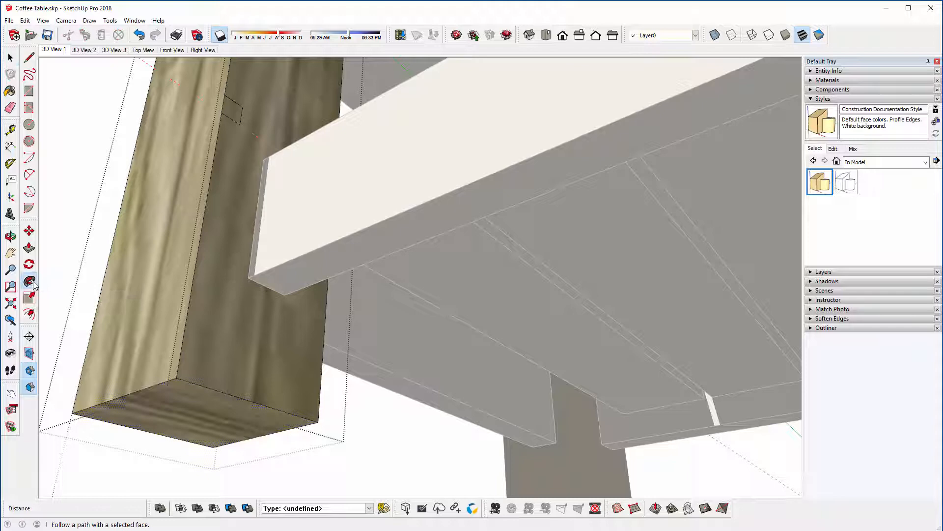
left_click(234, 120)
Step: Delete all construction guides and close the leg component
middle_click_drag(234, 120, 231, 289)
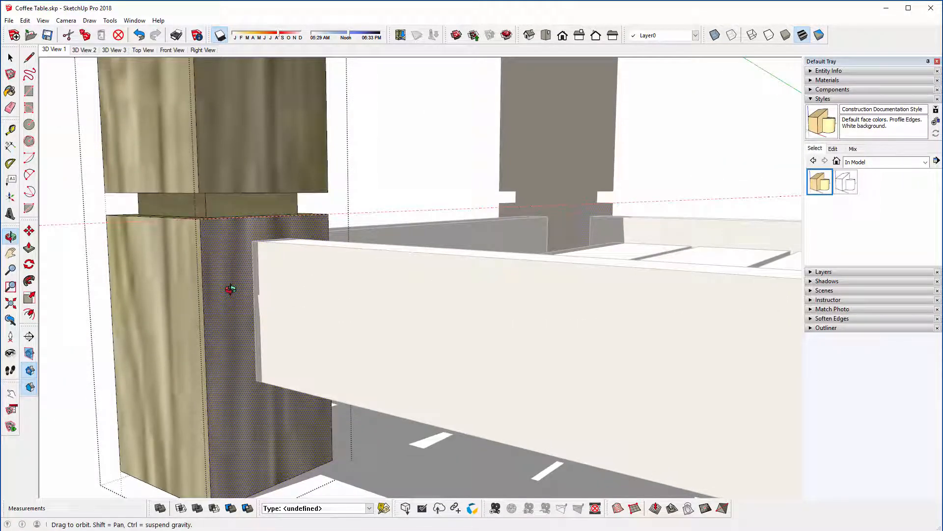
middle_click_drag(225, 281, 140, 462)
middle_click_drag(189, 326, 193, 350)
scroll(245, 276, "down", 8)
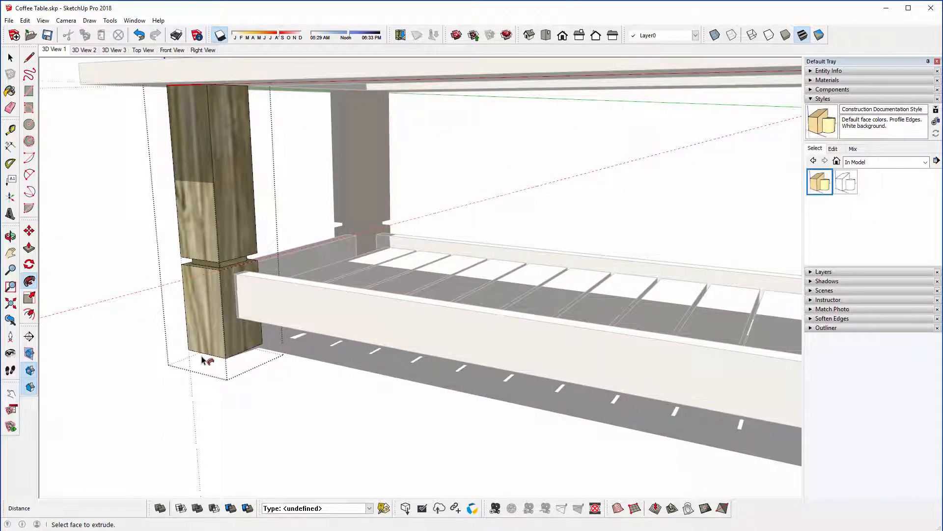
key("shift+z")
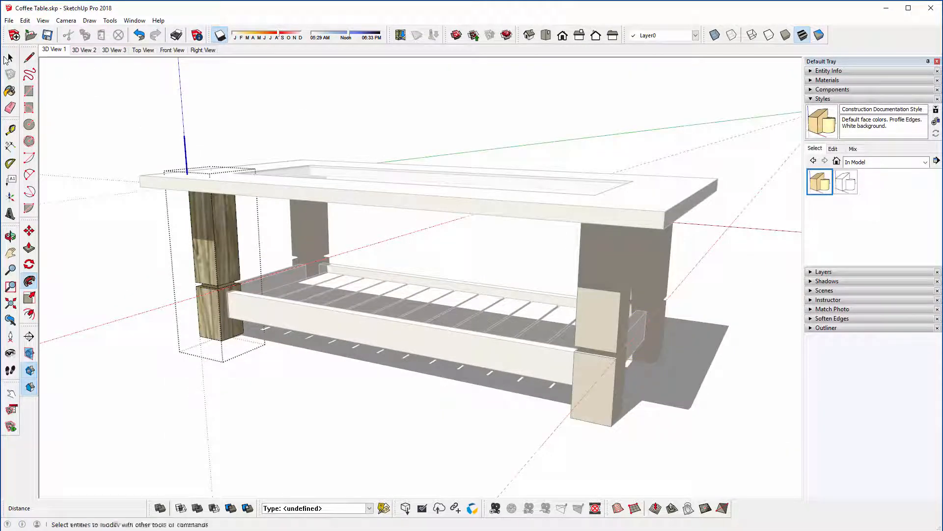
left_click(8, 59)
left_click(25, 20)
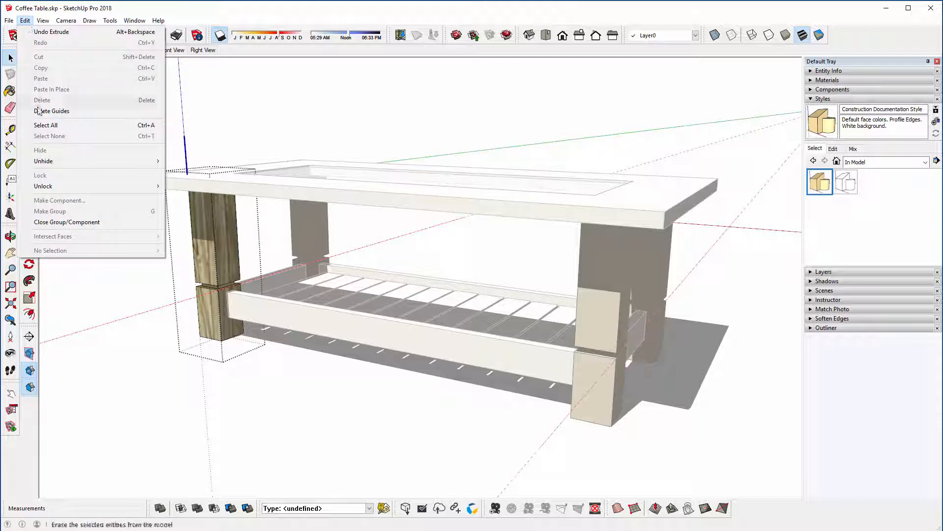
left_click(93, 111)
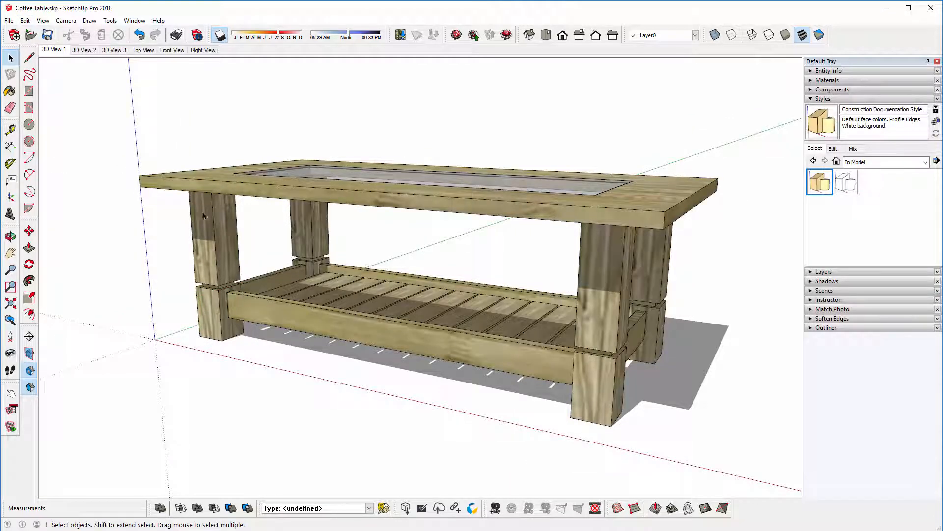
Step: Return to the 3D View 1 scene and add the screen text "Coffee Table" in the empty space above the table's near corner
middle_click_drag(225, 221, 212, 236)
scroll(183, 240, "down", 2)
left_click(54, 50)
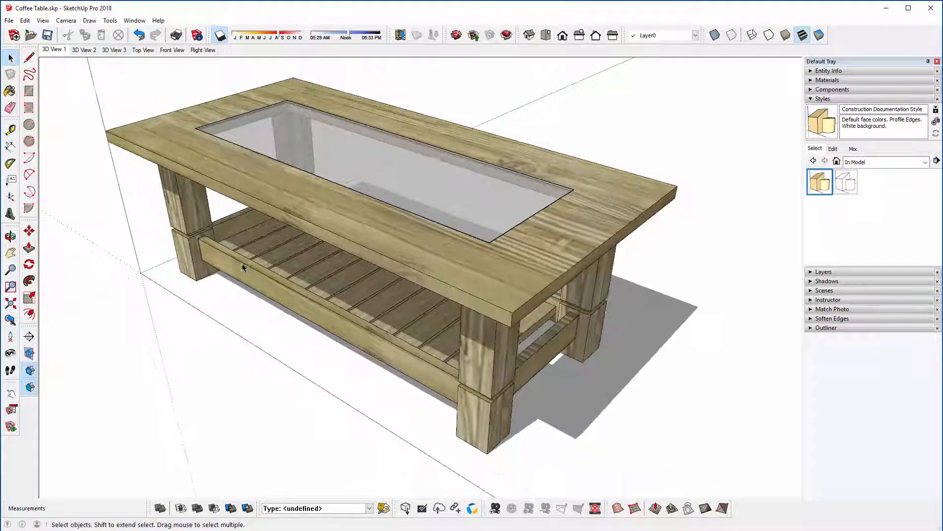
scroll(279, 236, "down", 2)
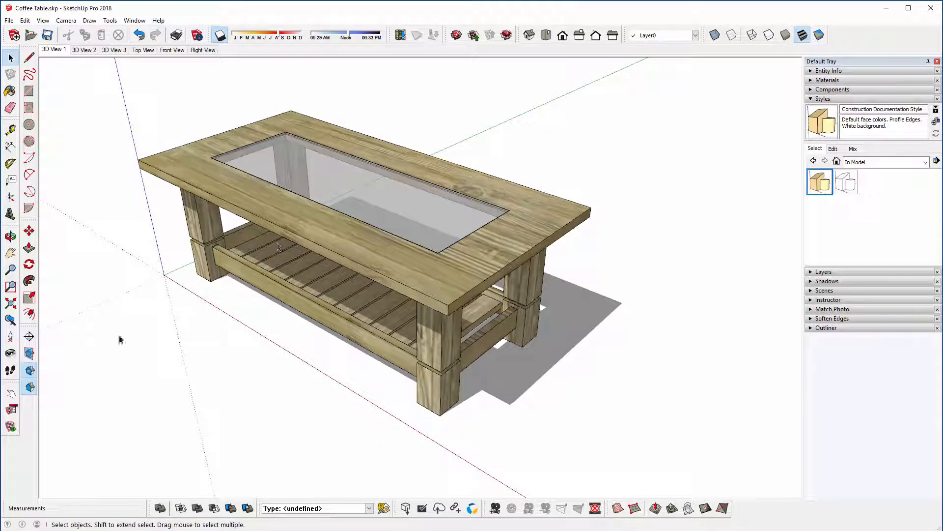
left_click(11, 179)
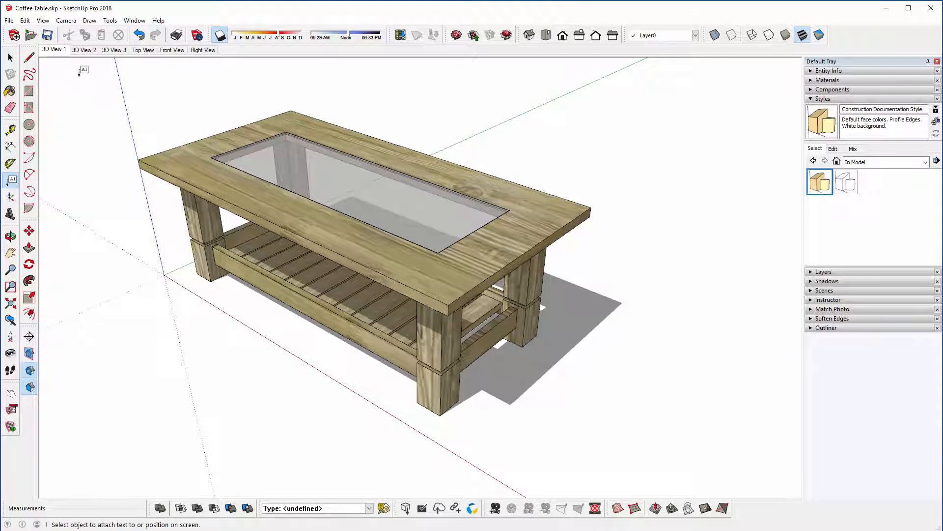
left_click(78, 75)
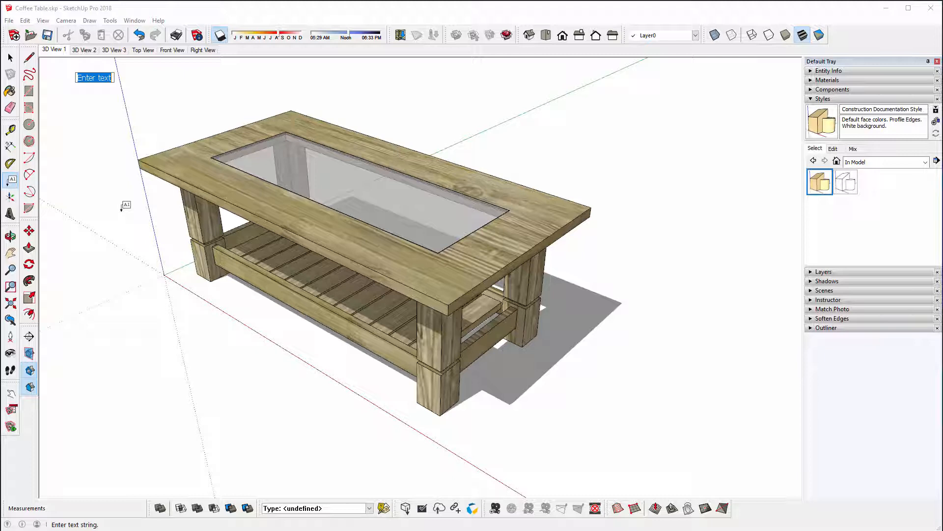
type("C")
key("Return")
key("Return")
Step: Add the leader text "Coffee Table Leg" to the far leg at the right end, placing the label beside the tabletop
middle_click_drag(162, 299, 488, 425)
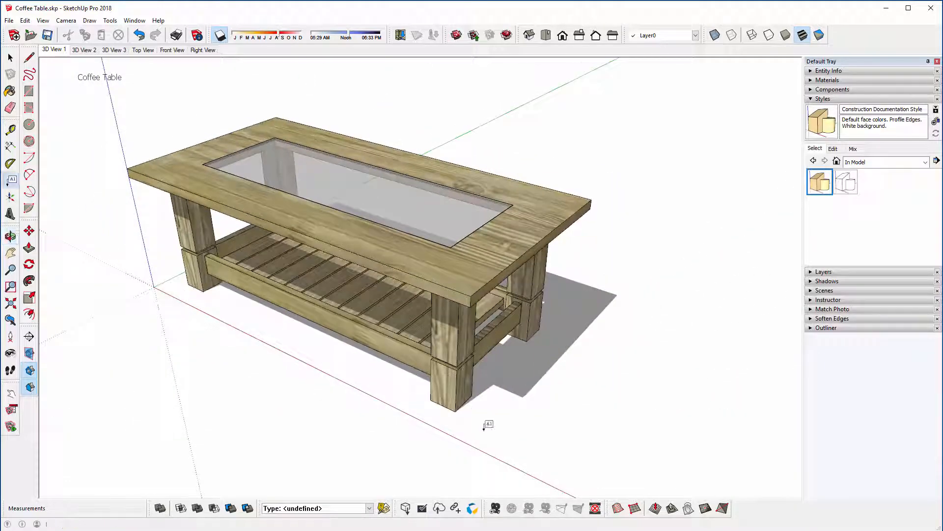
left_click(535, 316)
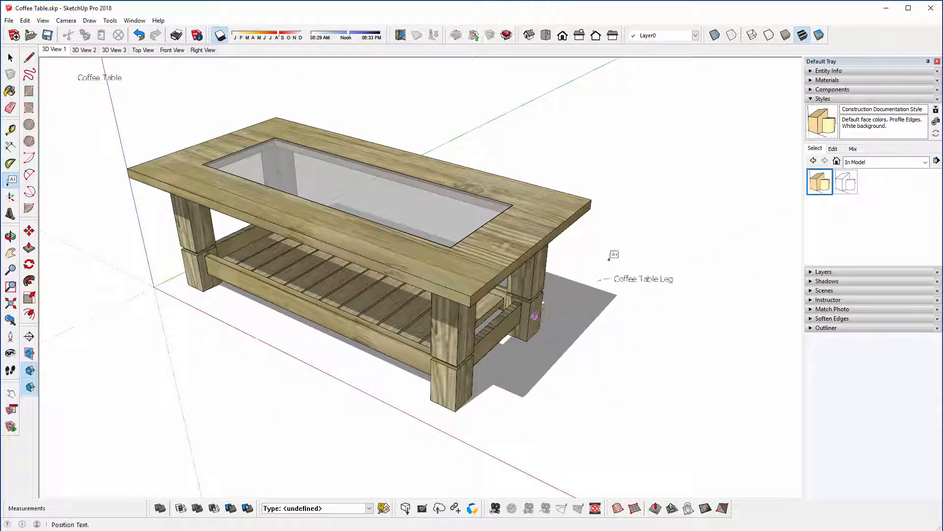
left_click(617, 221)
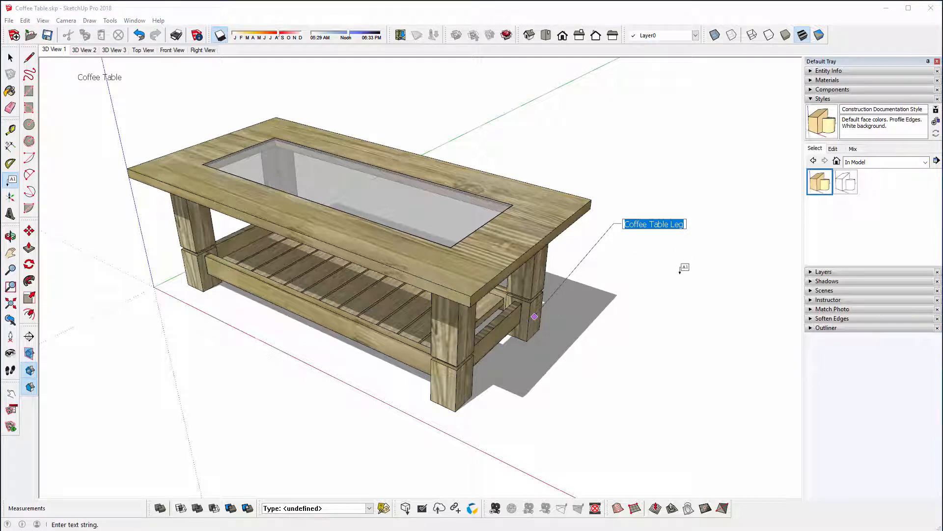
left_click(678, 276)
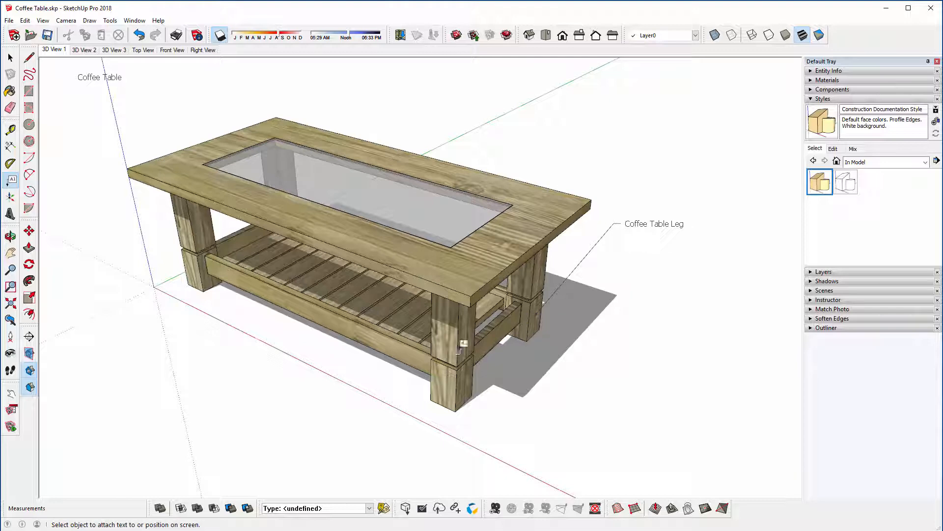
Step: Add the leader text "Rail" to the short rail nearest the origin, placing the label in the empty space outside the table
middle_click_drag(457, 346, 413, 332)
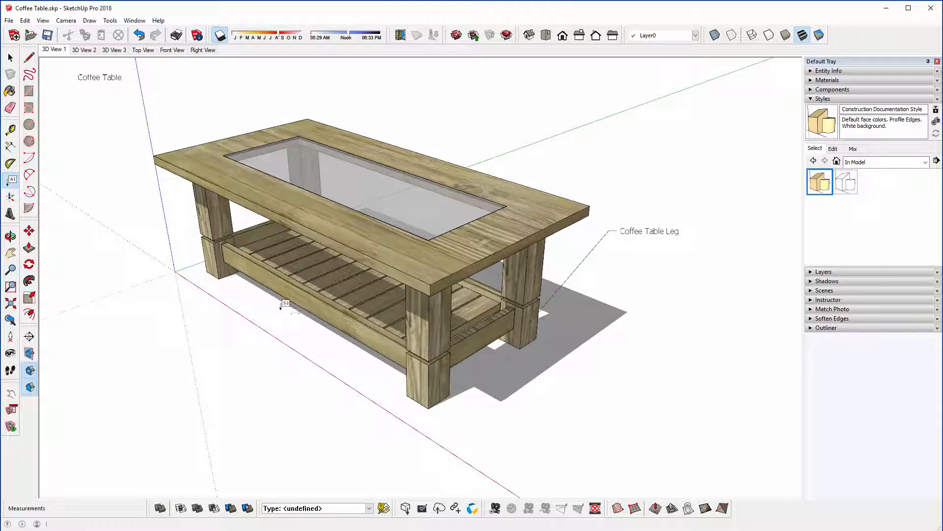
left_click(252, 245)
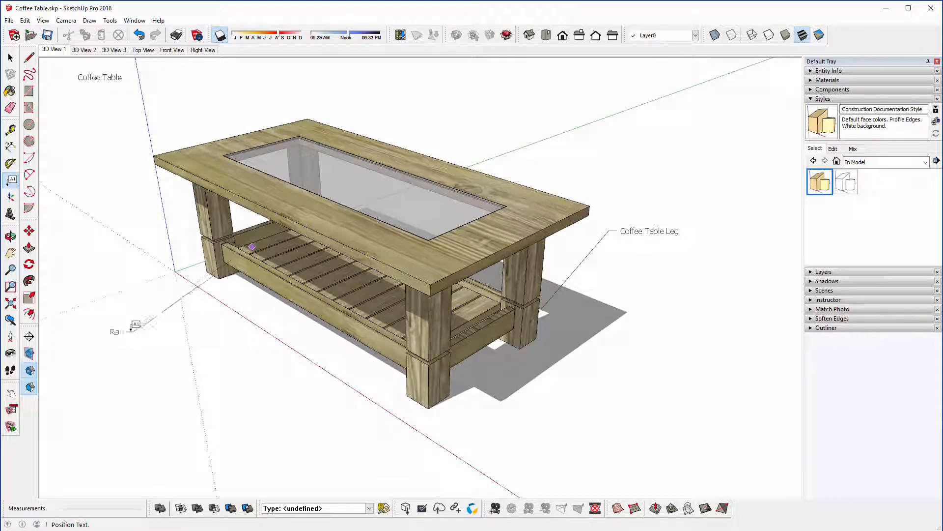
left_click(122, 332)
left_click(249, 421)
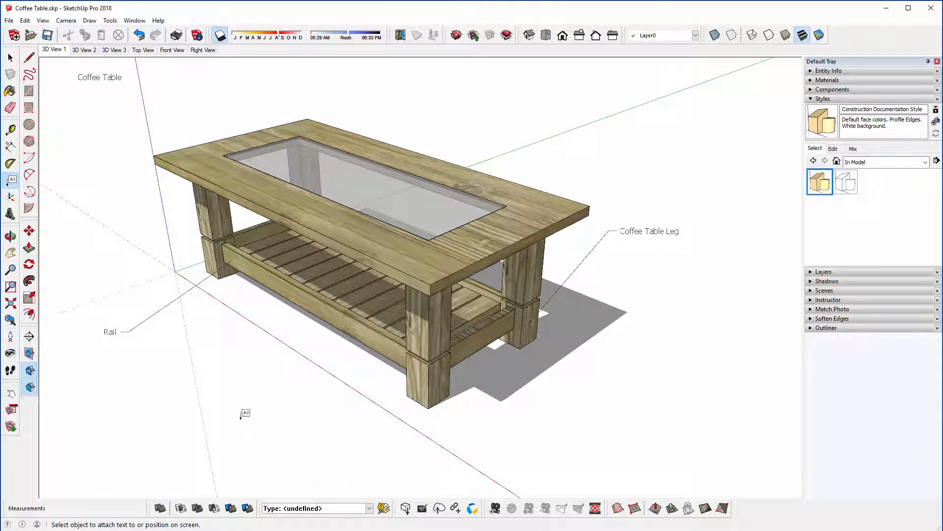
Step: Move the "Rail" label up beside the tabletop's corner near the origin and erase it
middle_click_drag(241, 415, 95, 362)
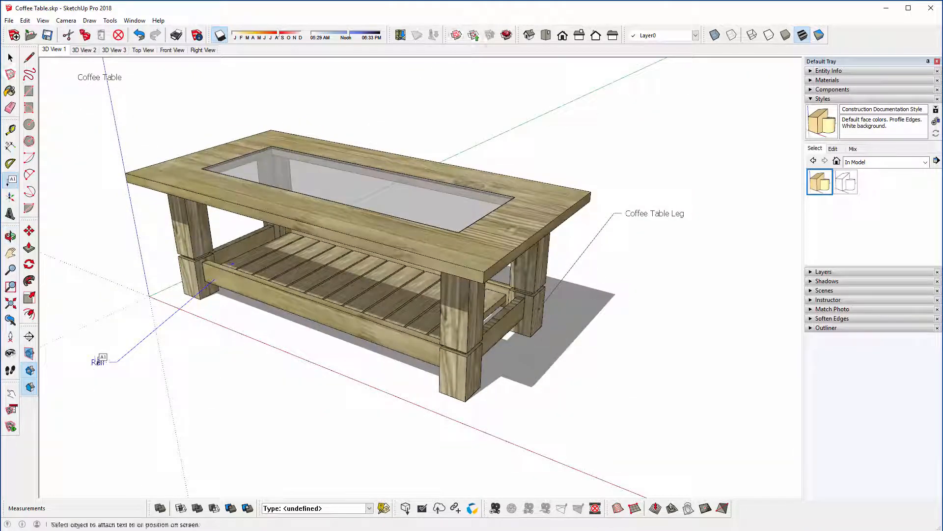
mouse_move(98, 362)
left_mouse_down()
mouse_move(107, 234)
mouse_move(147, 211)
mouse_move(225, 222)
mouse_move(174, 229)
mouse_move(113, 209)
mouse_move(126, 204)
left_mouse_up()
right_click(127, 203)
left_click(156, 223)
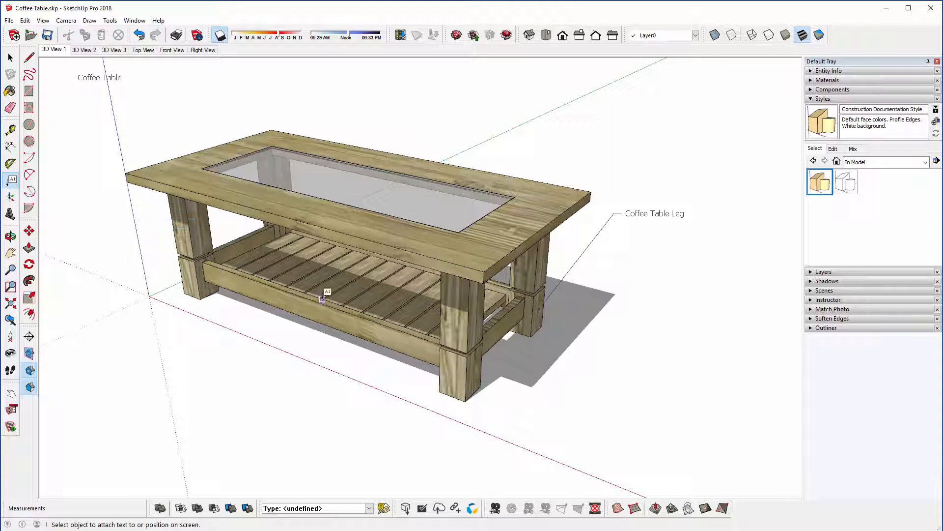
Step: Add the leader text "Rail" to the short rail at the end away from the origin, placing the label beyond the table's shadow
left_click(489, 296)
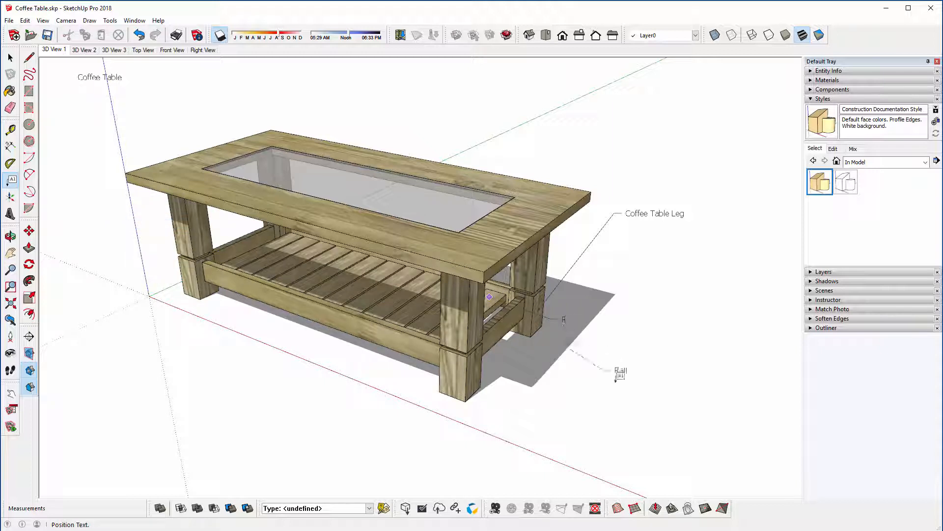
left_click(612, 397)
middle_click_drag(524, 401, 396, 389)
key("space")
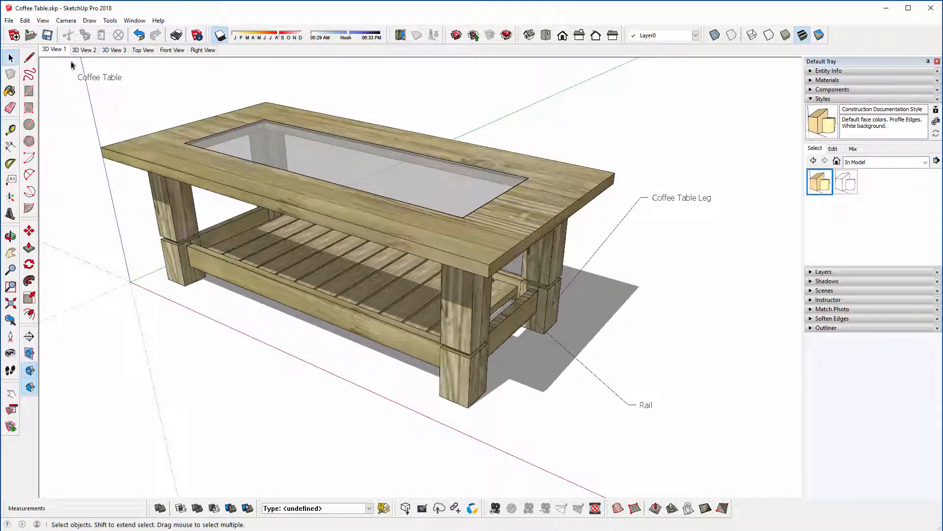
Step: Erase the "Coffee Table" screen text and the "Coffee Table Leg" and "Rail" leader labels from the model
left_click(9, 20)
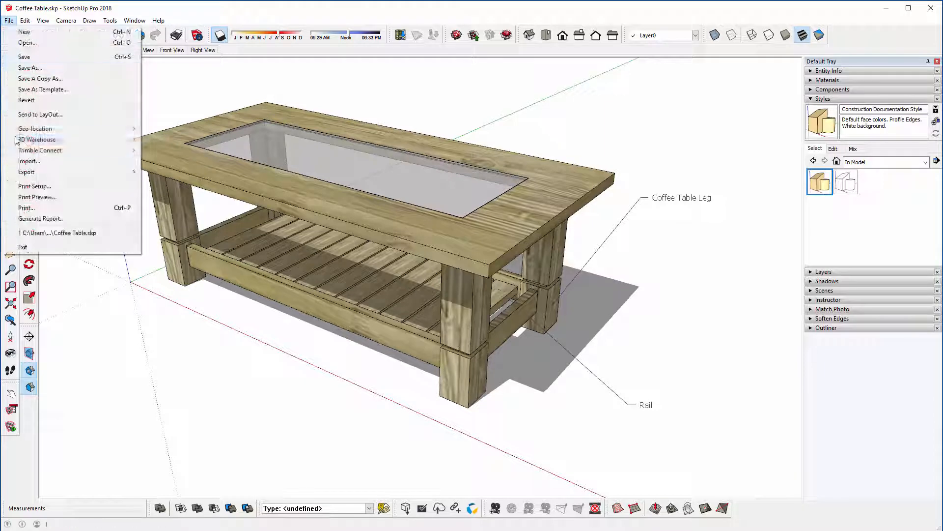
left_click(172, 371)
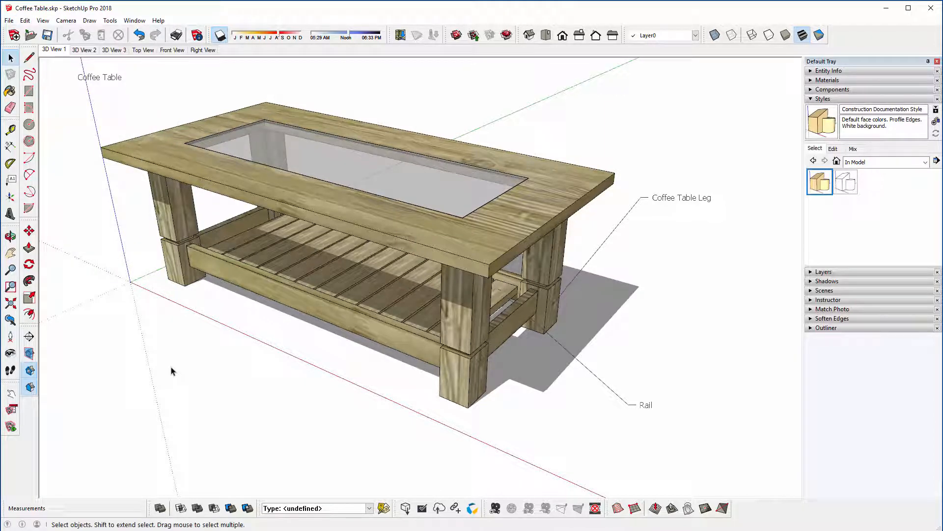
left_click(10, 108)
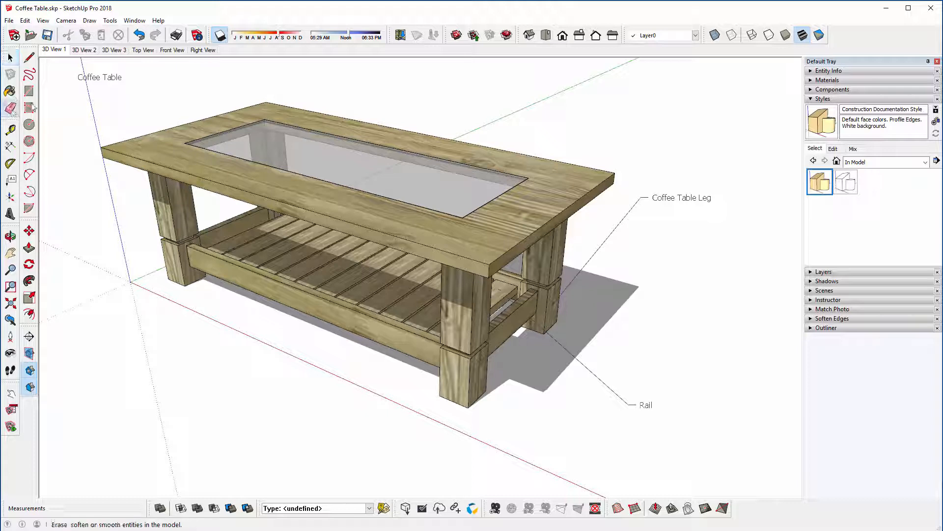
mouse_move(694, 146)
left_mouse_down()
mouse_move(645, 342)
mouse_move(605, 415)
left_mouse_up()
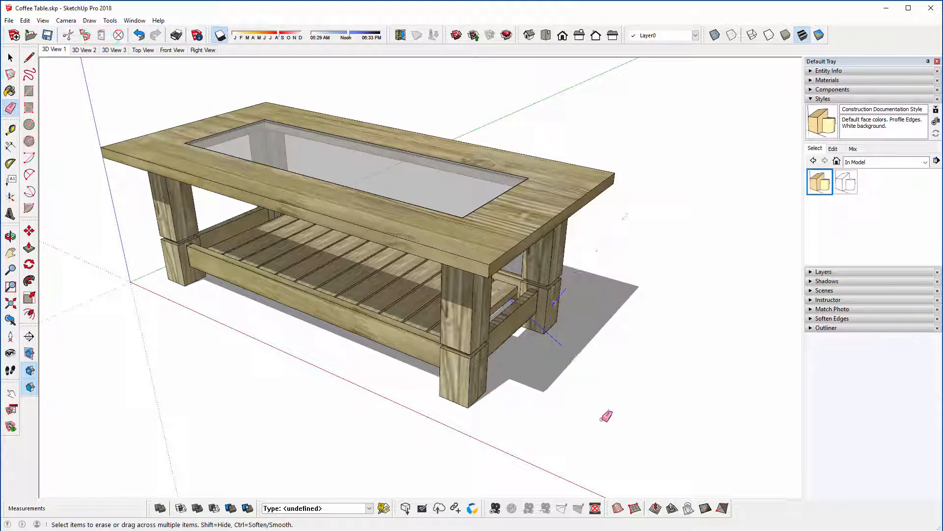
key("space")
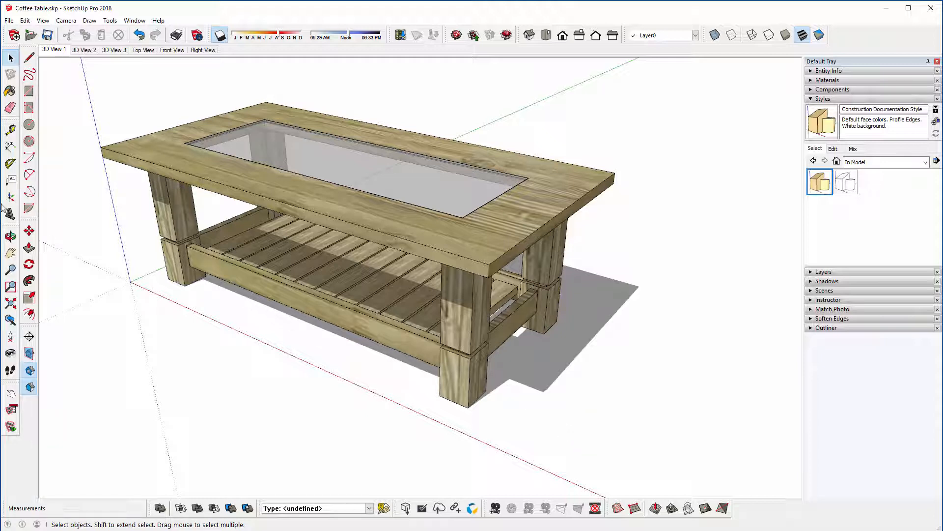
Step: Dimension the bottom width of the front leg nearest the origin, placing the dimension on the ground in front of it
left_click(10, 147)
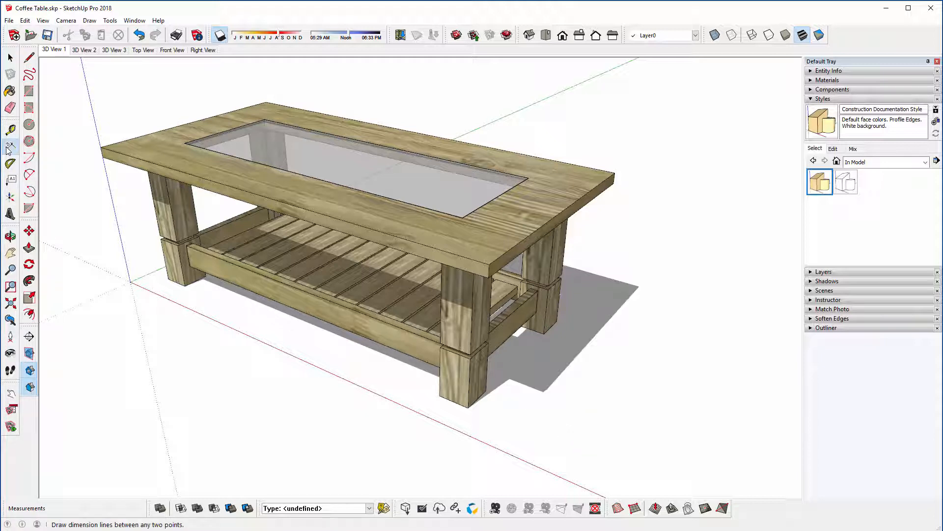
left_click(8, 149)
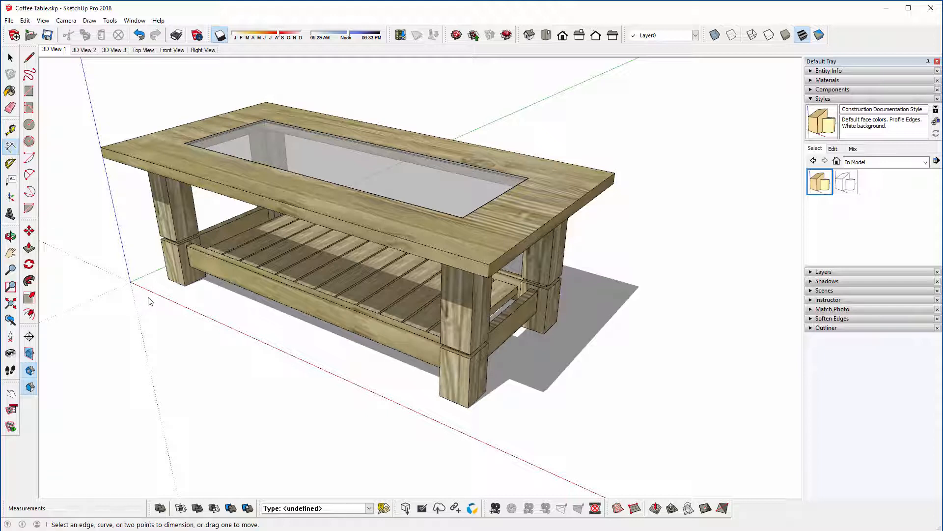
left_click(167, 279)
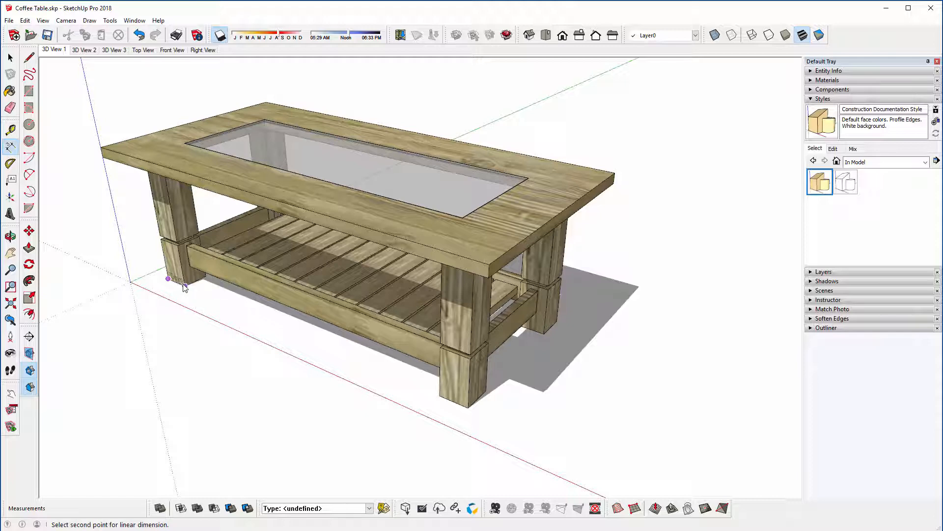
left_click(184, 285)
left_click(161, 294)
middle_click_drag(161, 294, 237, 387)
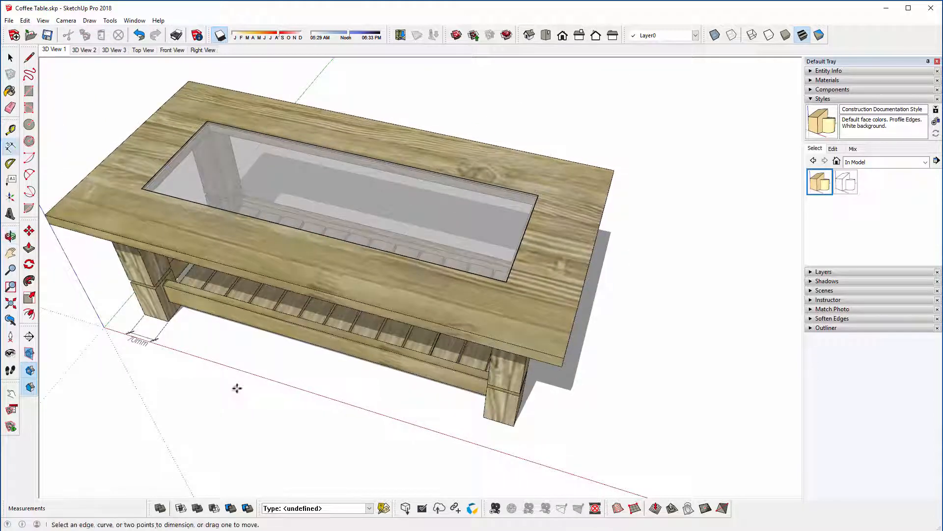
left_click(169, 322)
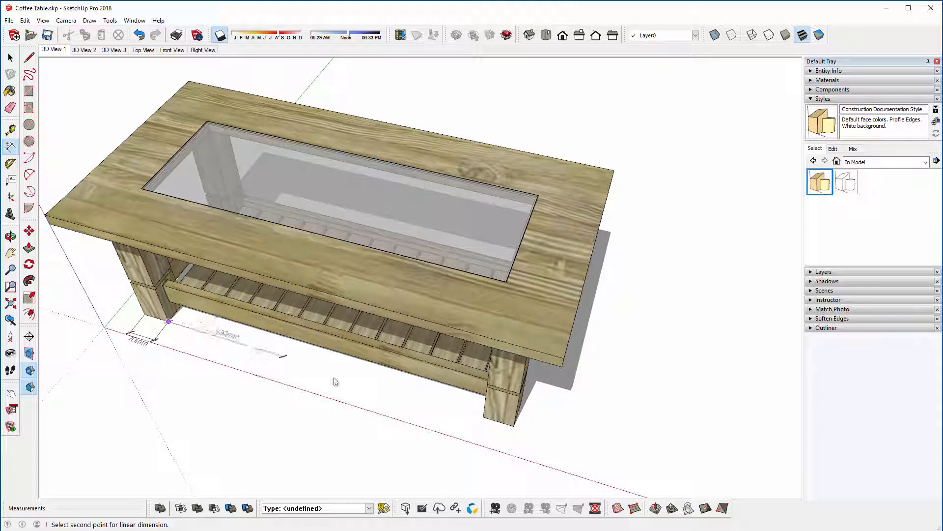
left_click(483, 417)
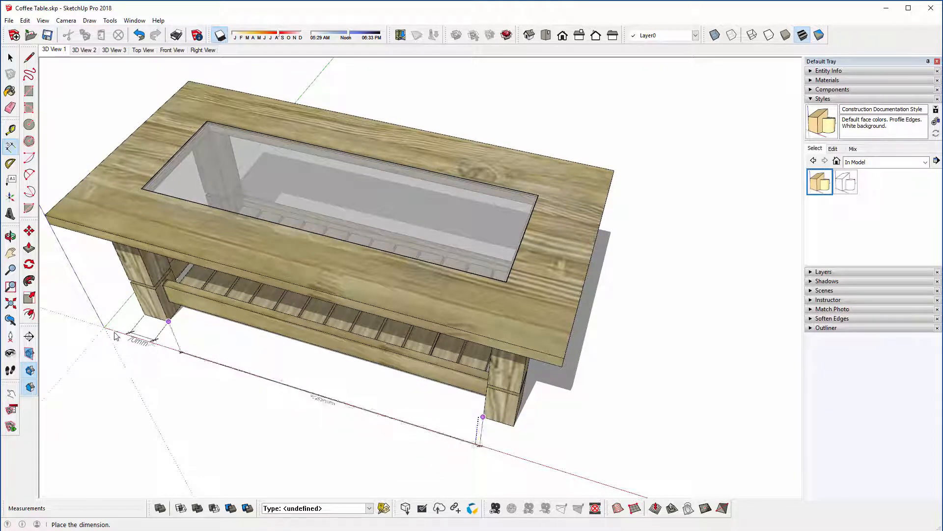
middle_click_drag(137, 332, 228, 399)
middle_click_drag(175, 426, 200, 419)
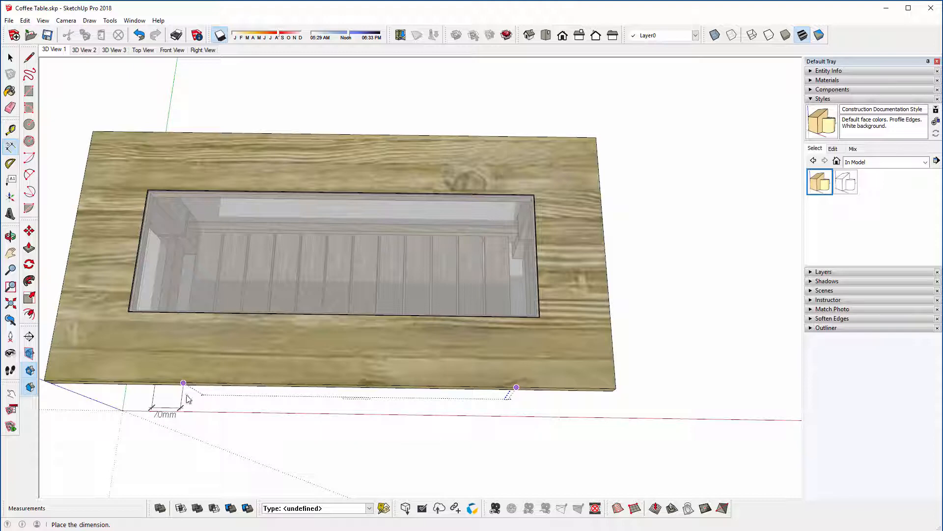
middle_click_drag(214, 367, 216, 314)
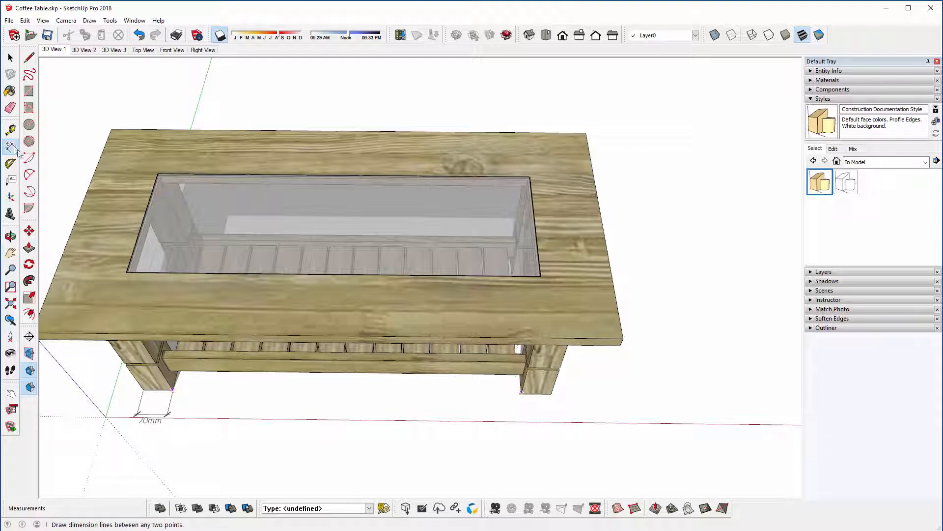
Step: Dimension the gap between the two front legs and the second leg's bottom width, placing both in line with the first leg's dimension
left_click(173, 390)
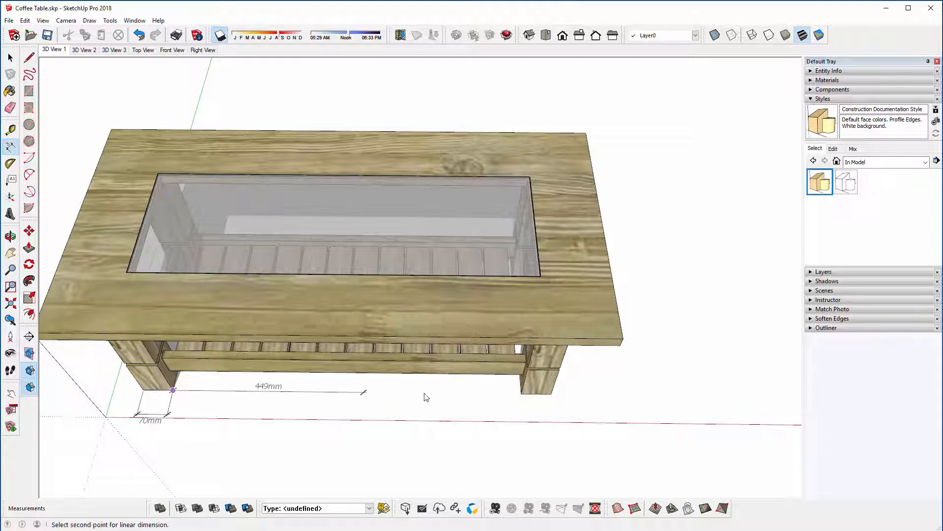
left_click(521, 393)
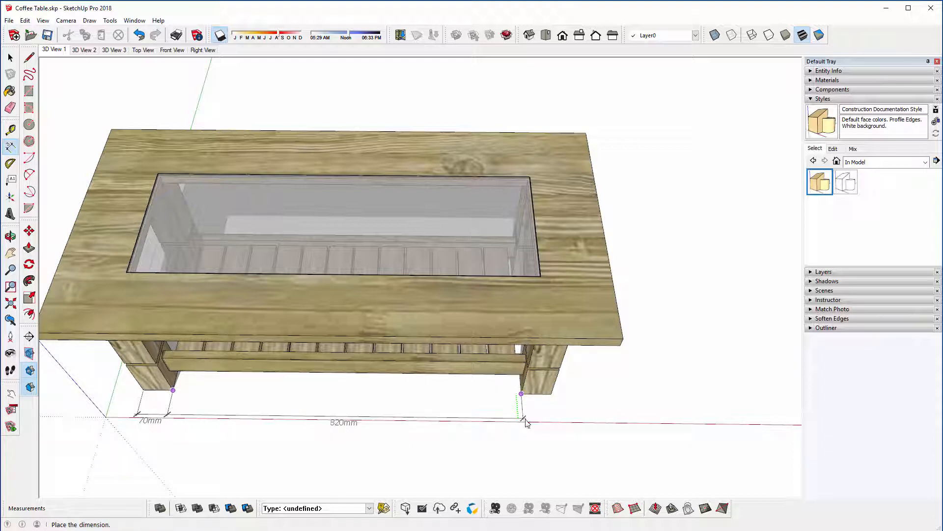
left_click(527, 422)
left_click(522, 393)
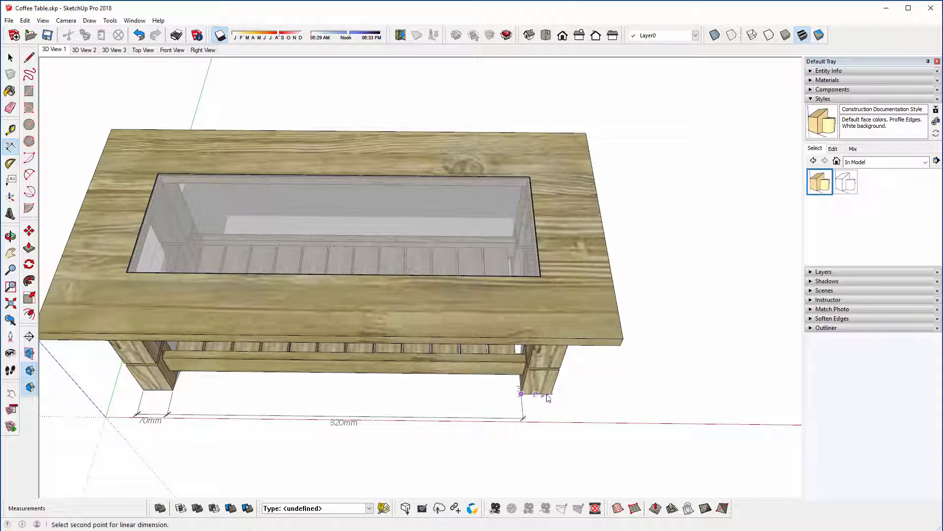
left_click(551, 393)
left_click(540, 423)
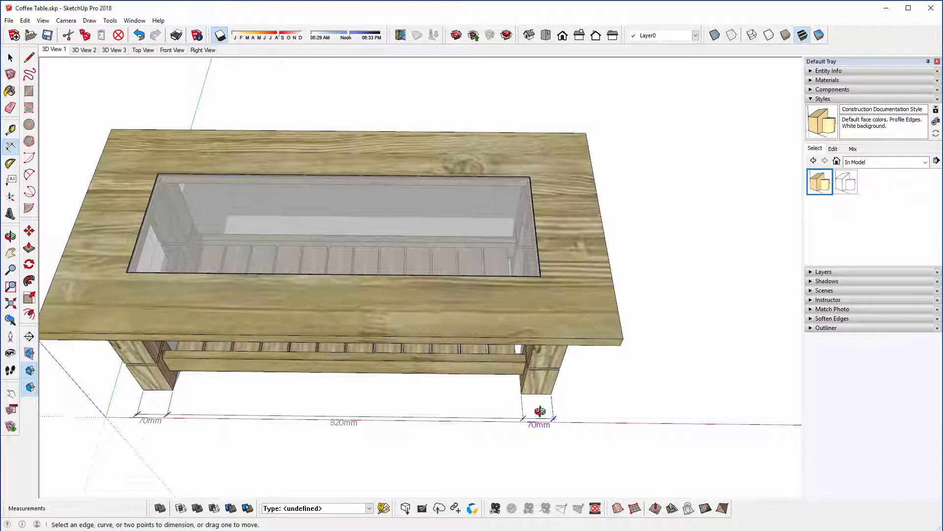
middle_click_drag(543, 411, 391, 375)
key("space")
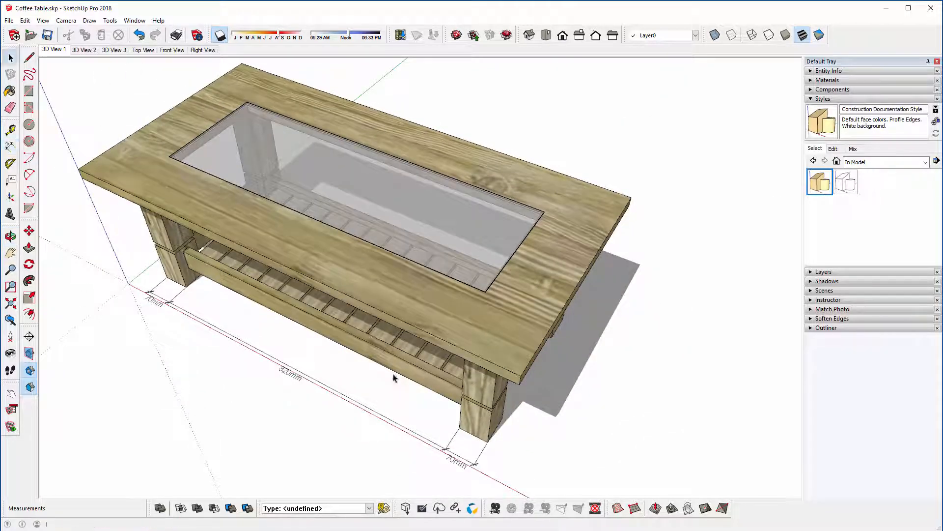
Step: Select all dimensions from the Dimensions settings in Model Info, choose Align to screen for their text, and close the dialog
middle_click_drag(350, 274, 346, 231)
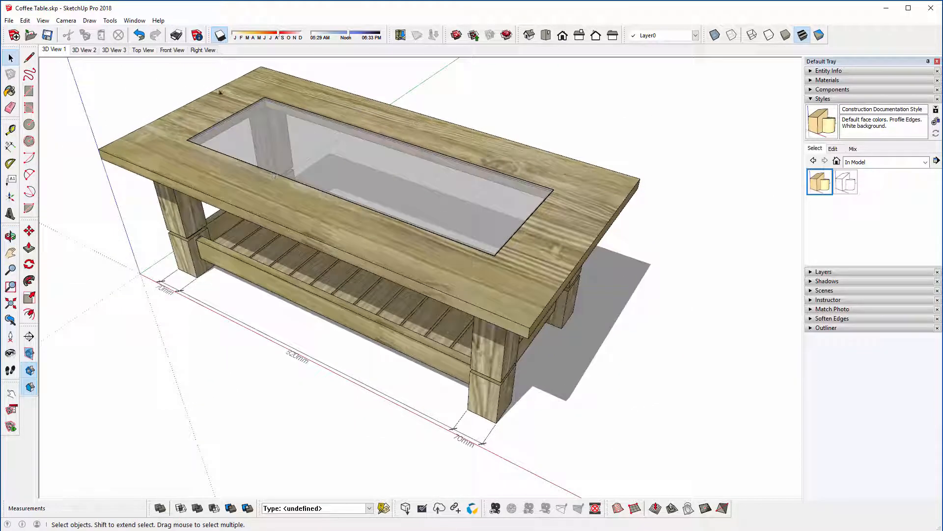
left_click(197, 35)
left_click(323, 200)
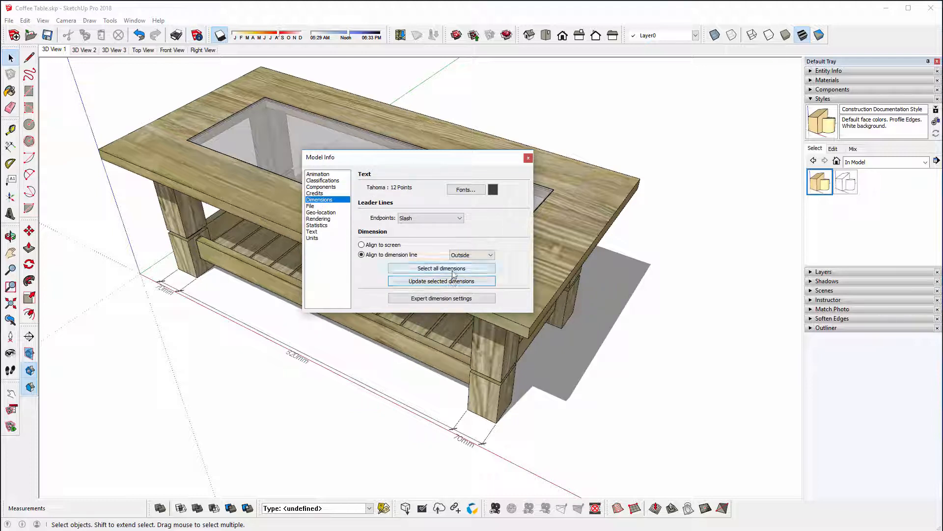
left_click(452, 270)
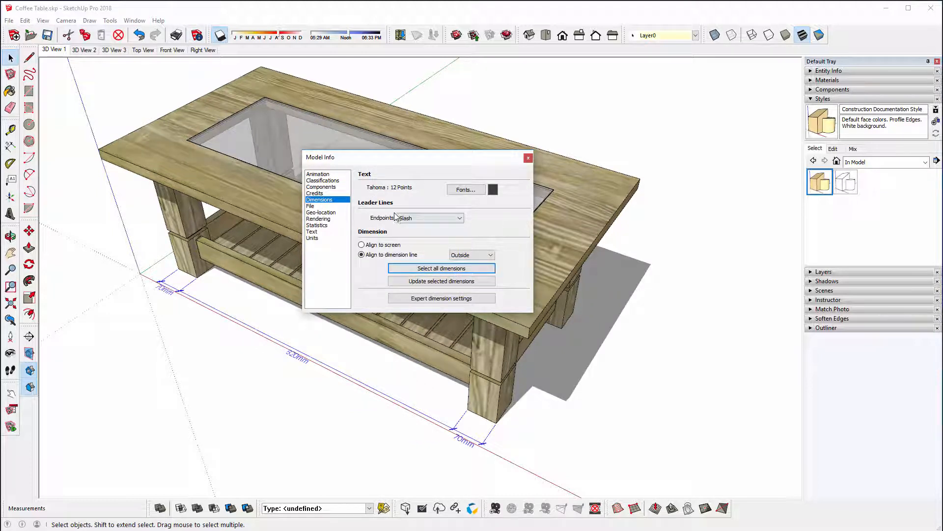
left_click(392, 246)
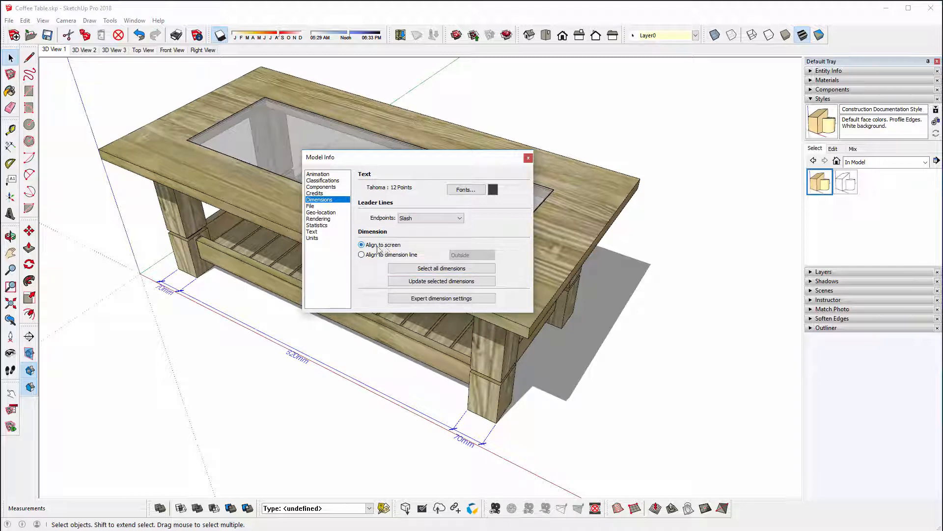
left_click(528, 158)
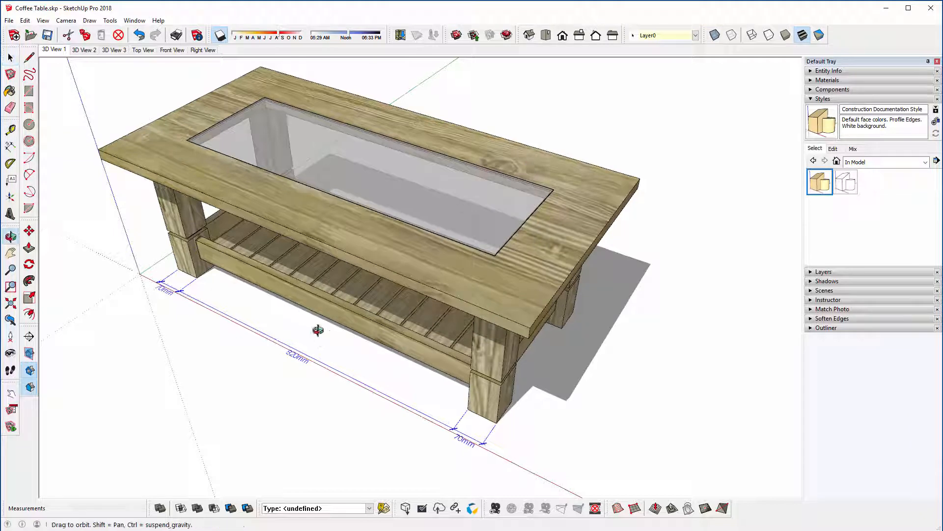
middle_click_drag(316, 330, 302, 352)
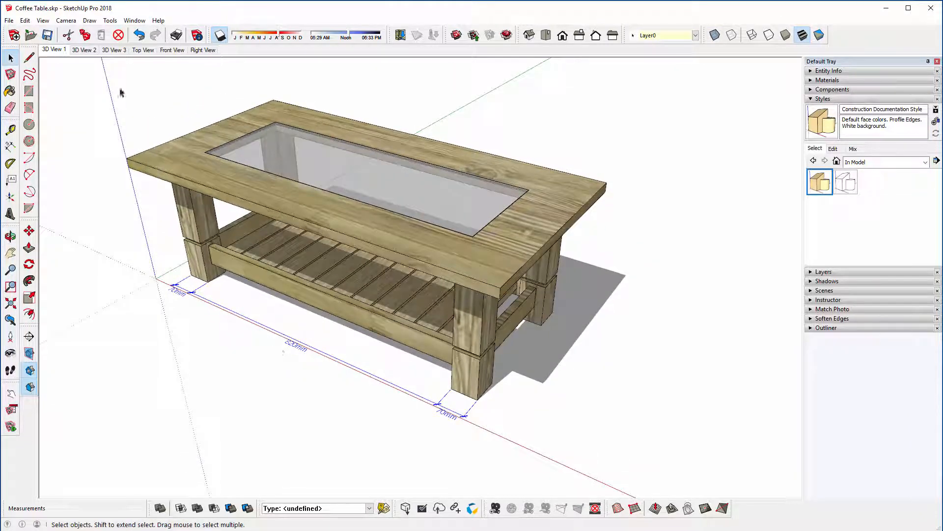
Step: Apply Align to screen text to the selected dimensions from the Dimensions settings in Model Info
left_click(197, 35)
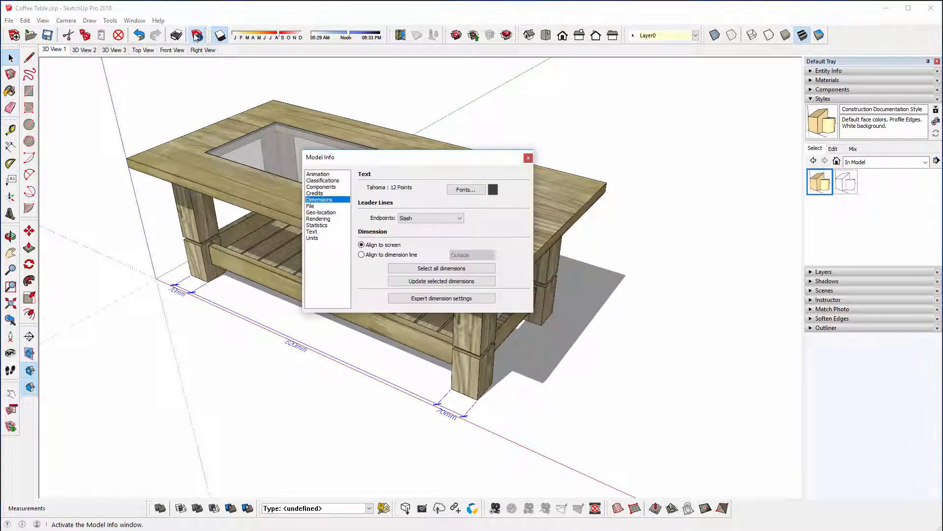
left_click(373, 255)
left_click(488, 255)
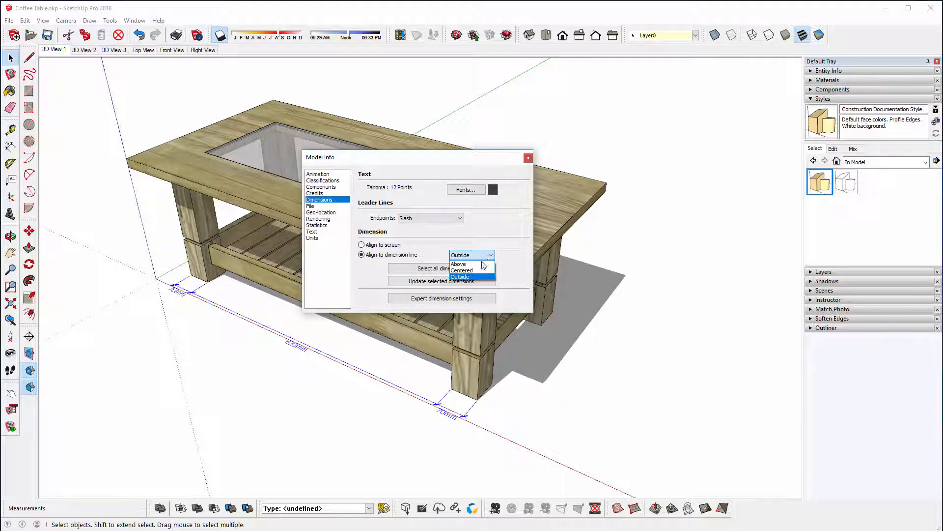
left_click(482, 264)
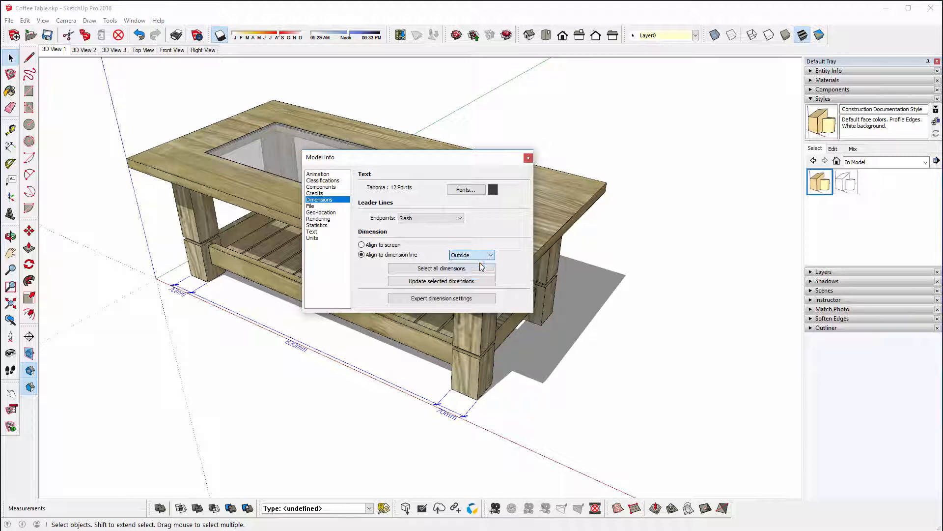
left_click(379, 246)
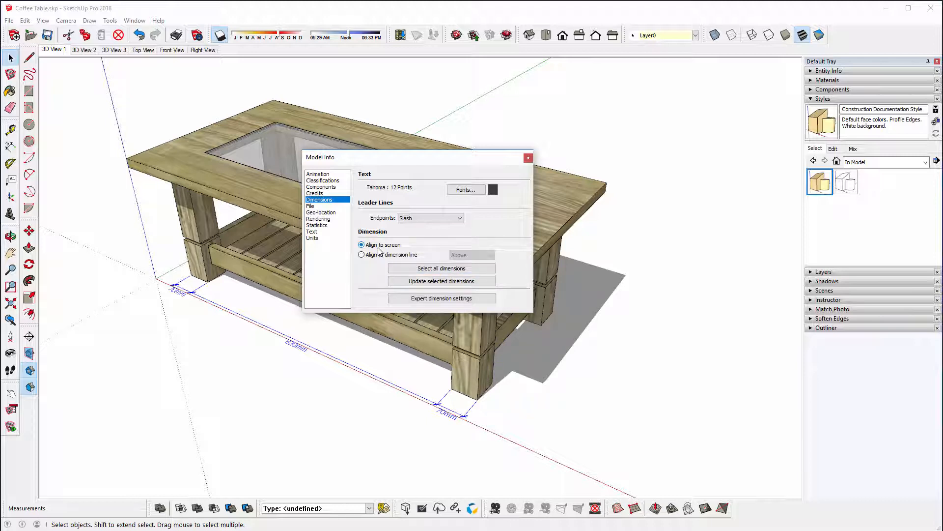
left_click(441, 281)
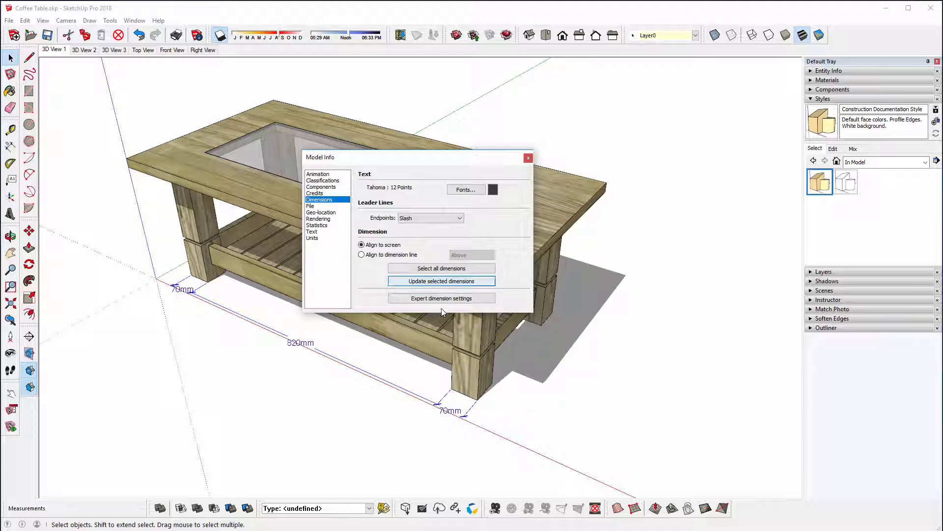
middle_click_drag(301, 367, 353, 314)
Step: Update the selected dimensions to Align to dimension line with the Outside text position, and close the Model Info dialog
left_click(371, 258)
left_click(372, 255)
left_click(465, 255)
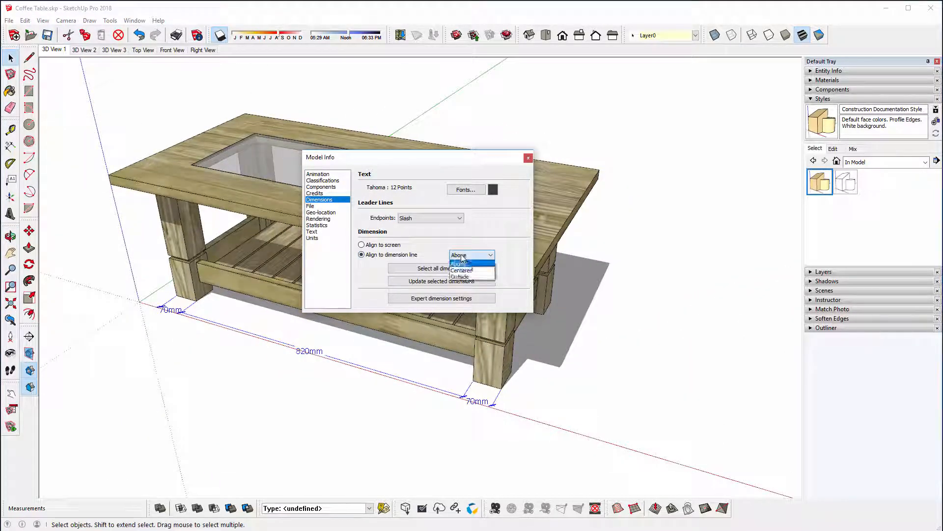
left_click(462, 262)
left_click(461, 255)
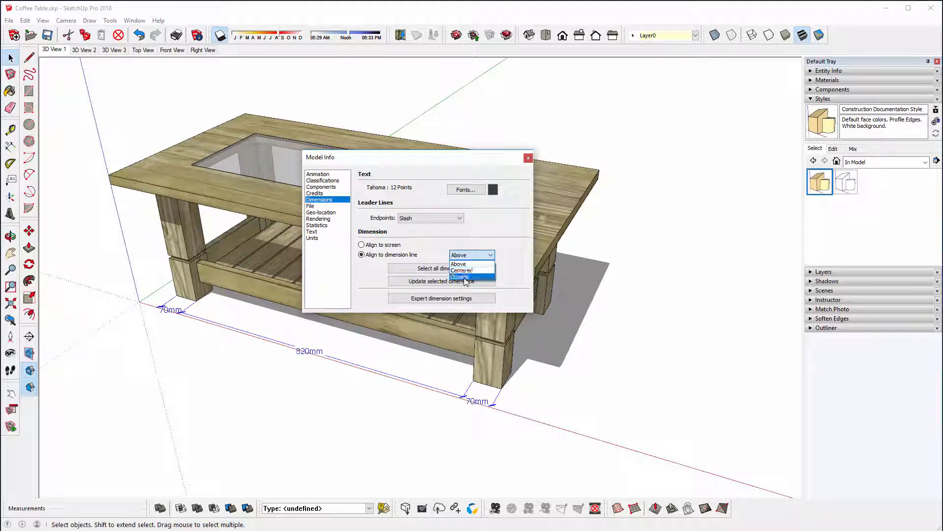
left_click(462, 277)
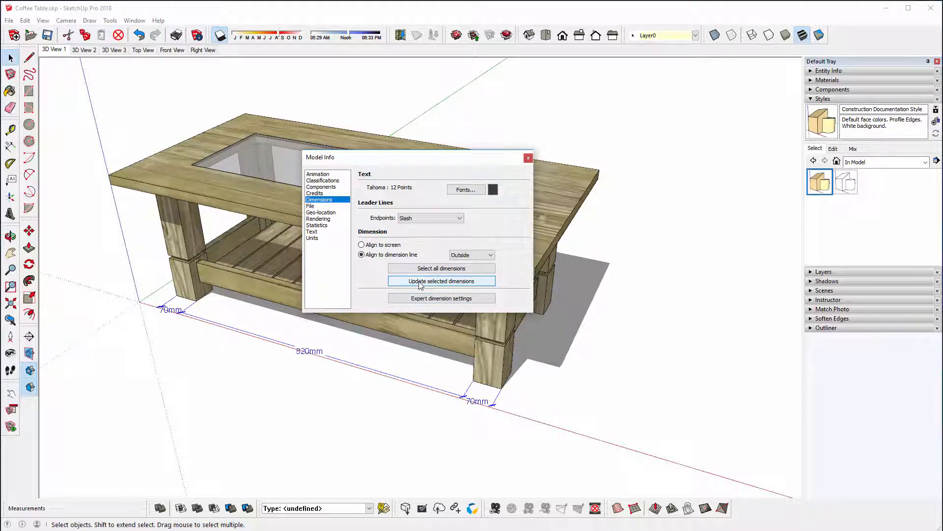
left_click(441, 281)
middle_click_drag(258, 369, 276, 432)
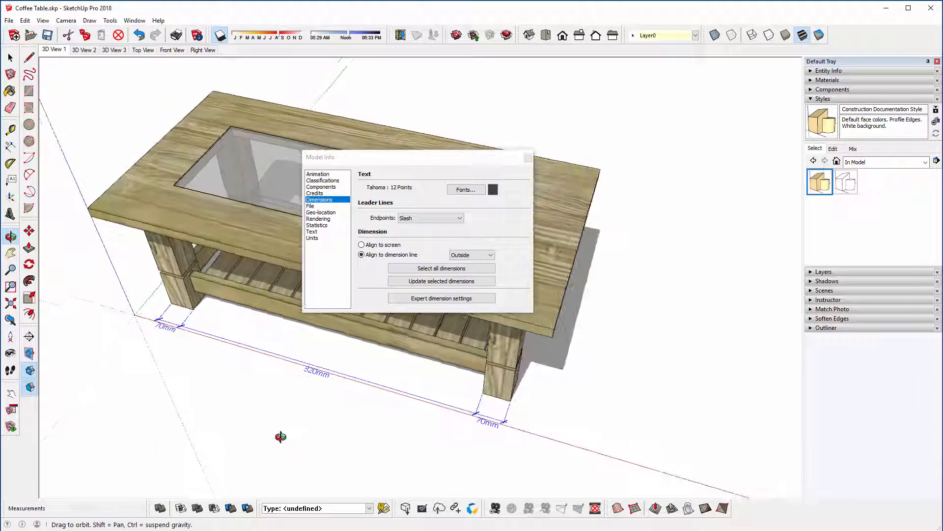
left_click(527, 157)
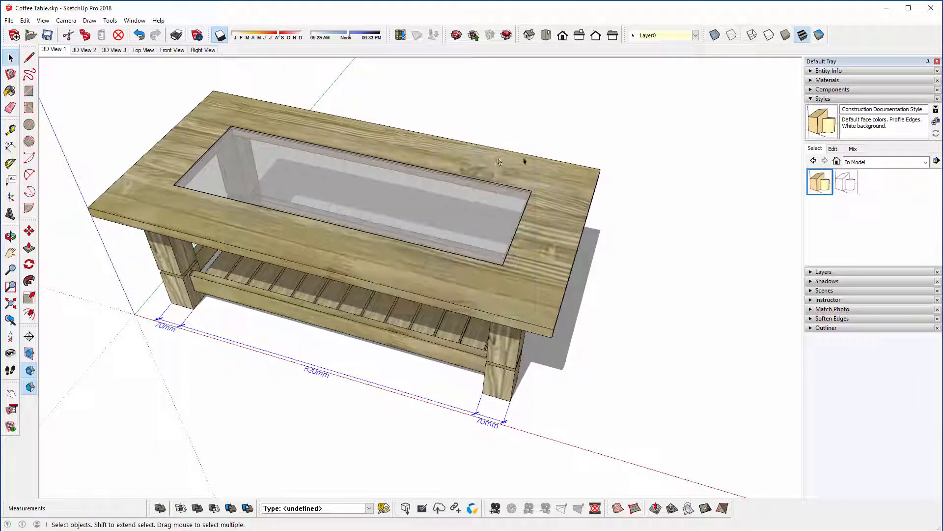
Step: Erase the three dimensions along the front of the table's legs, leaving the model without annotations
left_click(9, 107)
left_click_drag(147, 311, 501, 418)
middle_click_drag(388, 354, 328, 300)
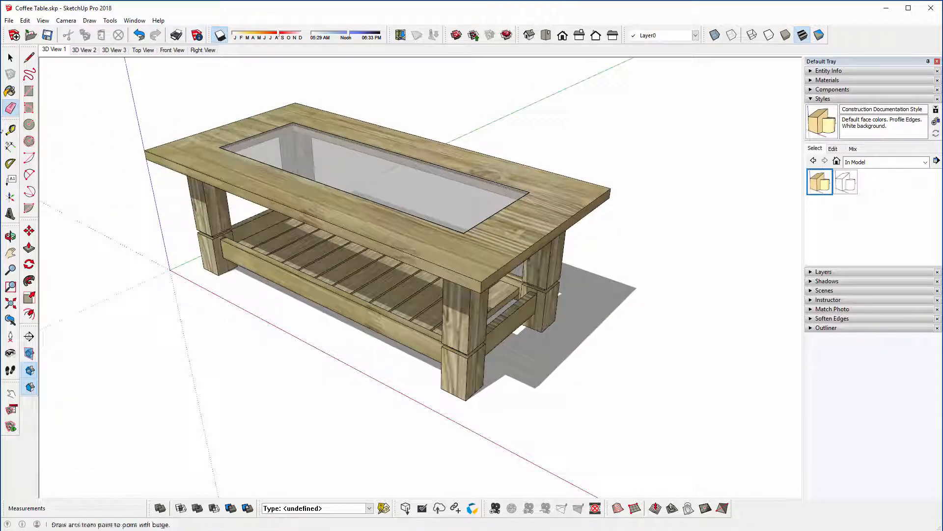
left_click(9, 60)
mouse_move(347, 268)
middle_mouse_down()
mouse_move(290, 273)
mouse_move(325, 274)
middle_mouse_up()
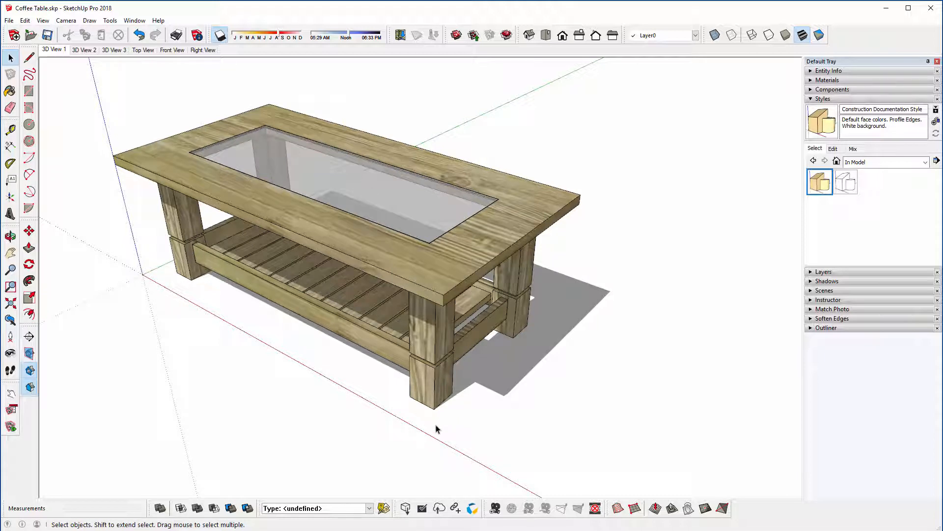
middle_click_drag(303, 264, 325, 282)
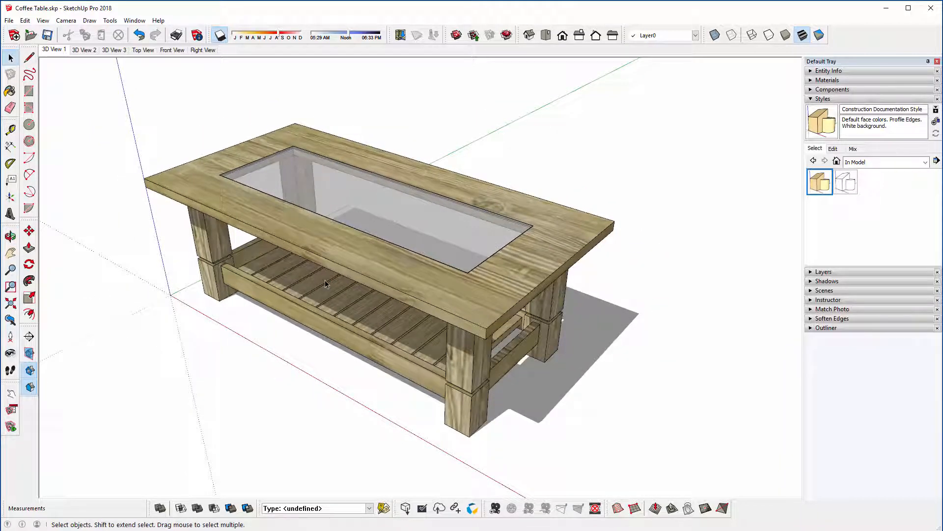